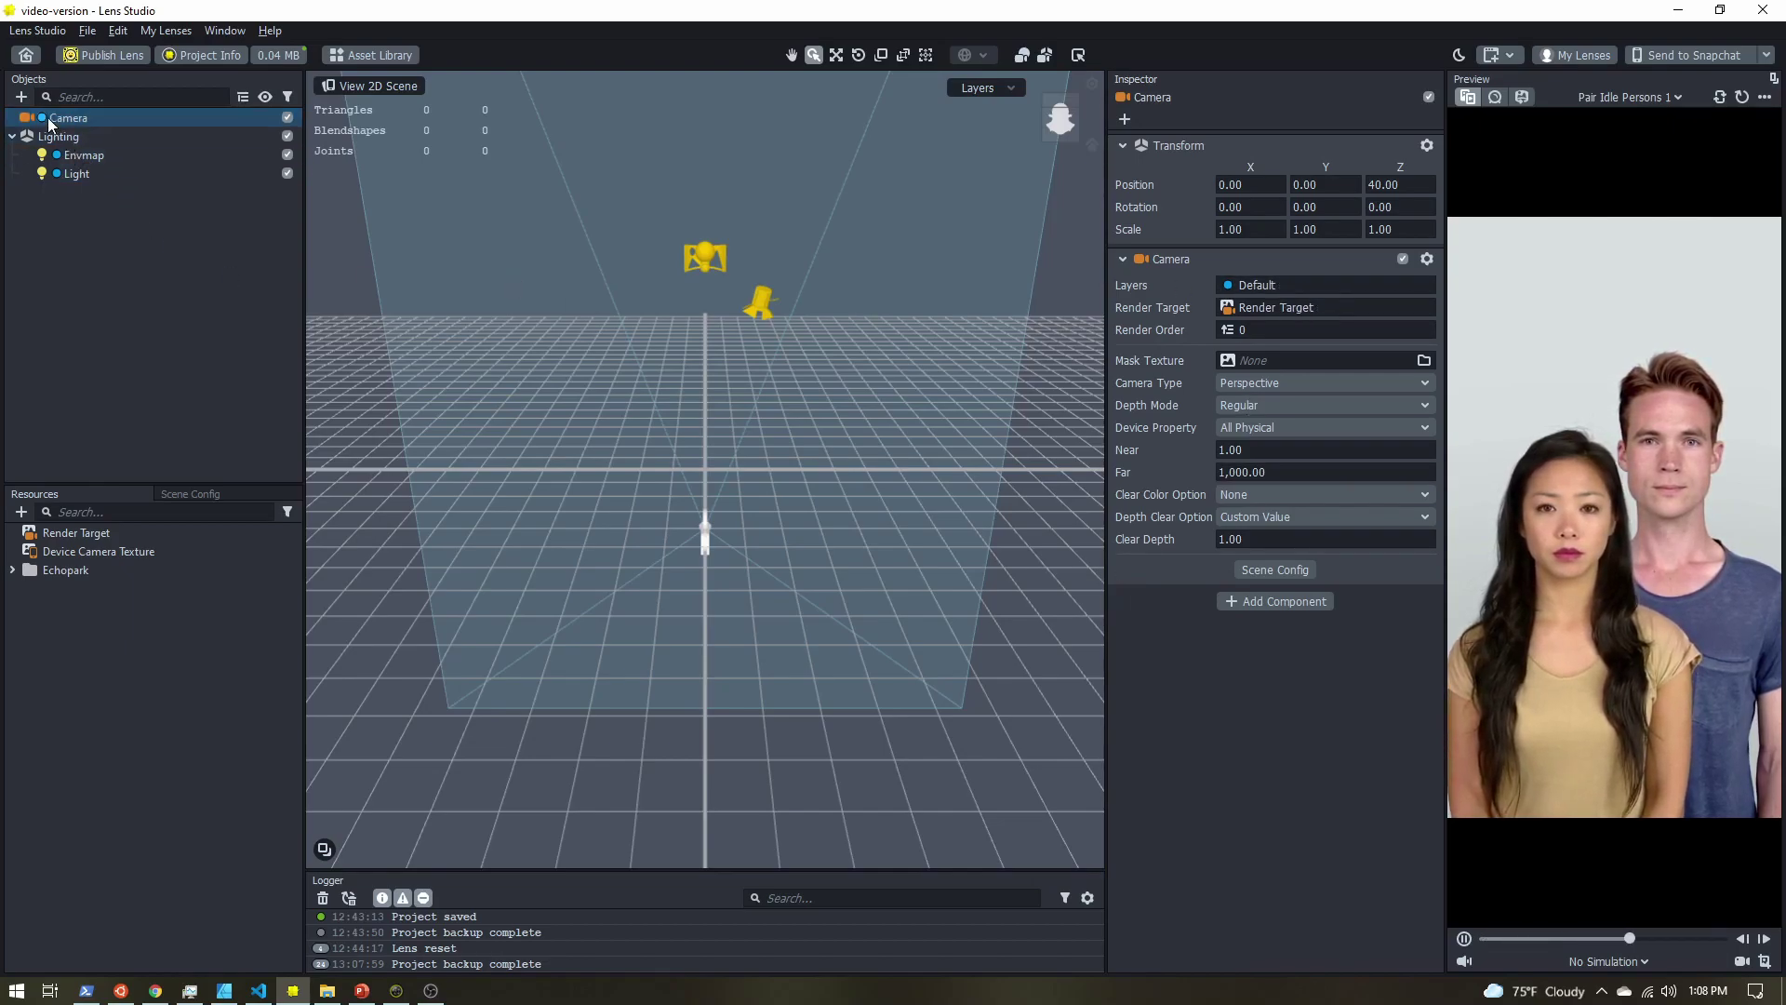
pyautogui.moveTo(44, 121)
pyautogui.mouseDown()
pyautogui.moveTo(56, 169)
pyautogui.moveTo(43, 124)
pyautogui.mouseUp()
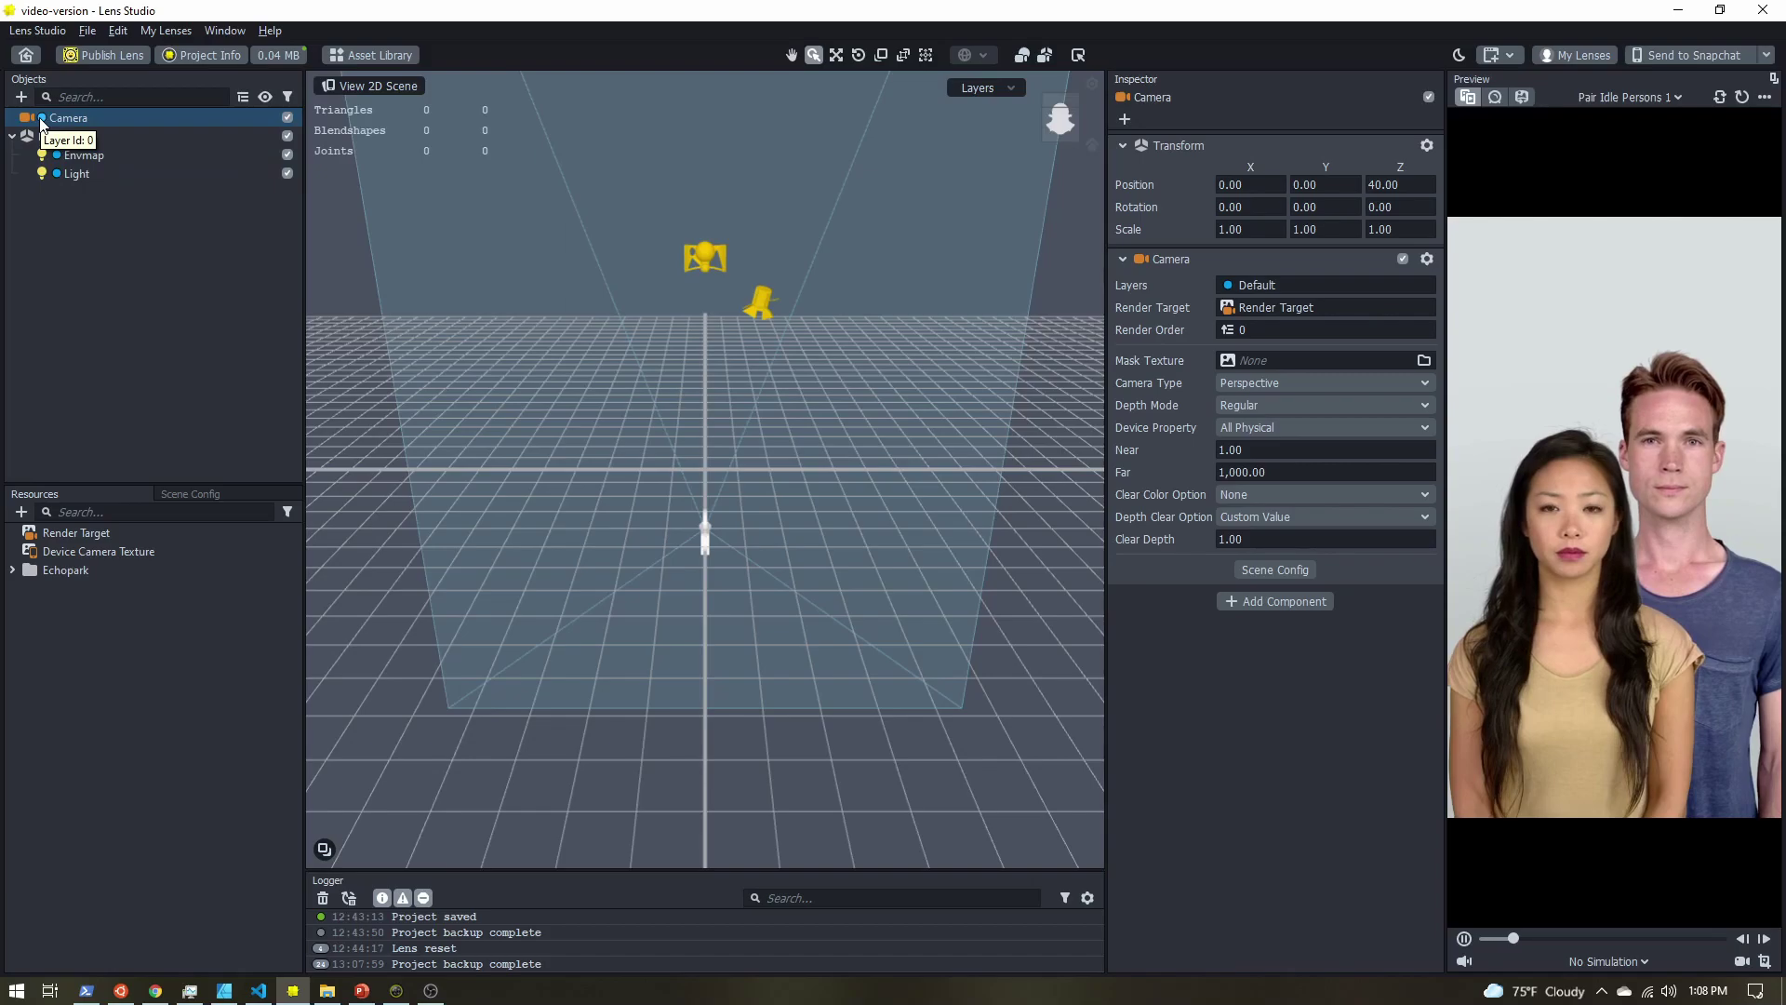
pyautogui.click(1256, 286)
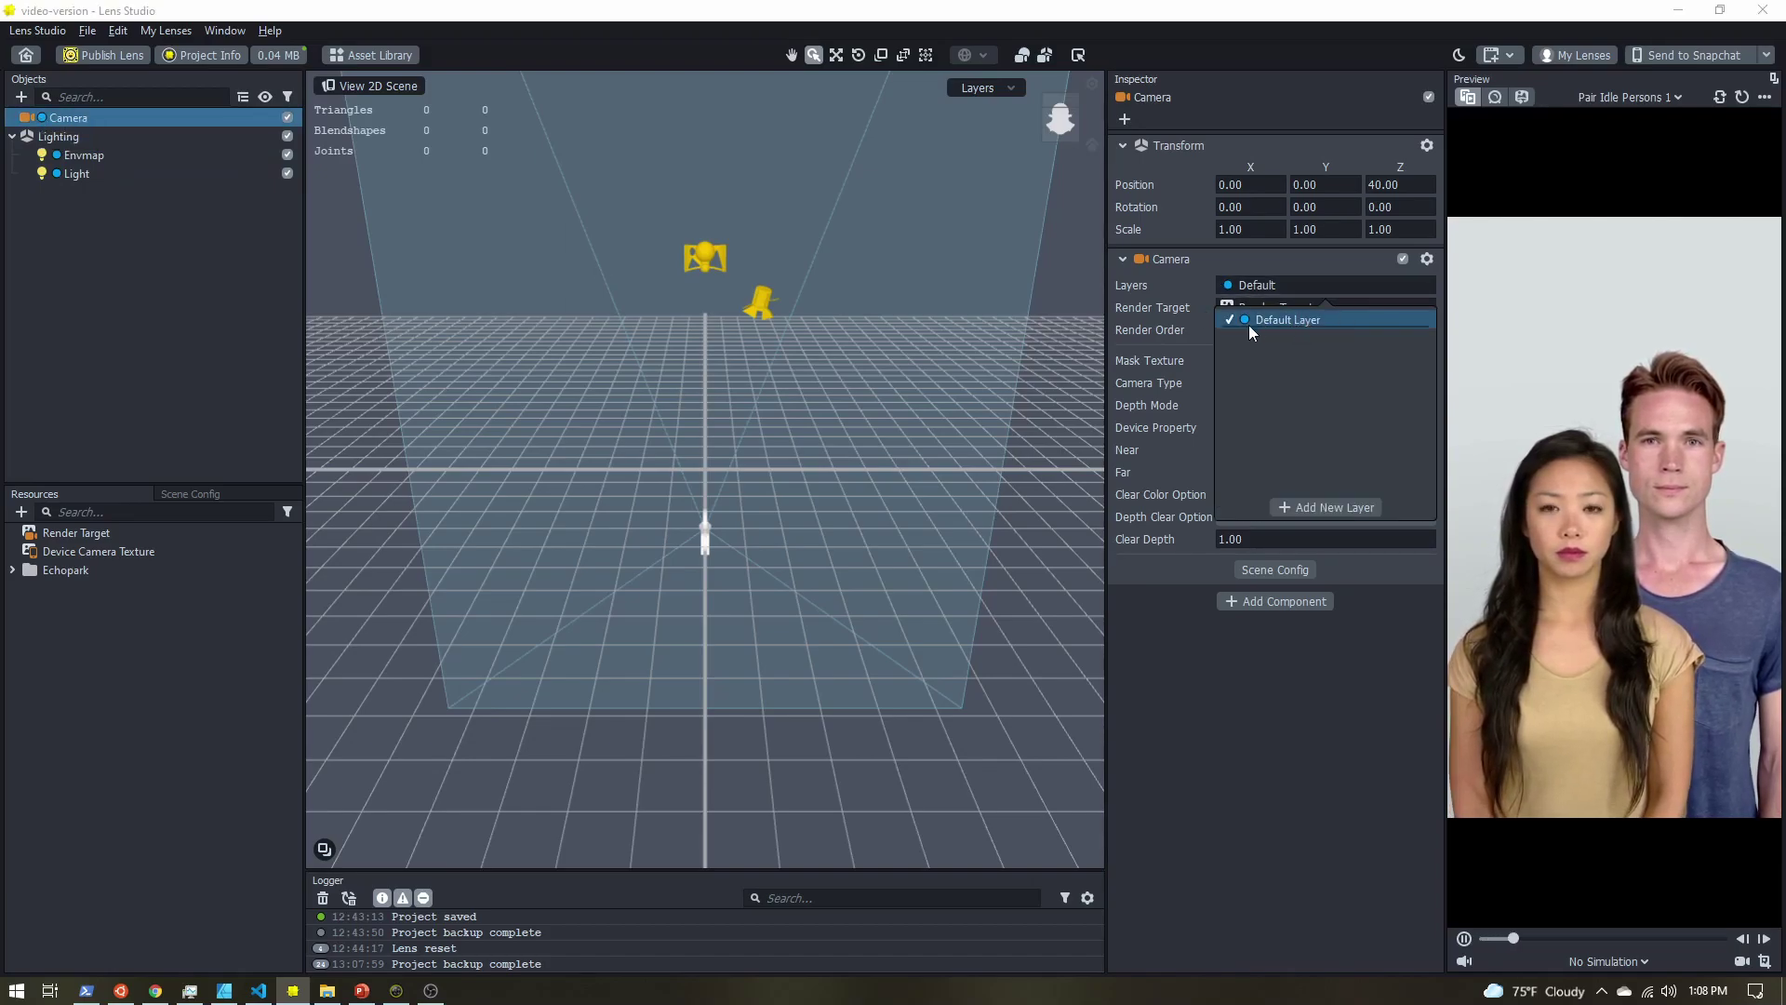
pyautogui.click(1245, 323)
pyautogui.click(1245, 320)
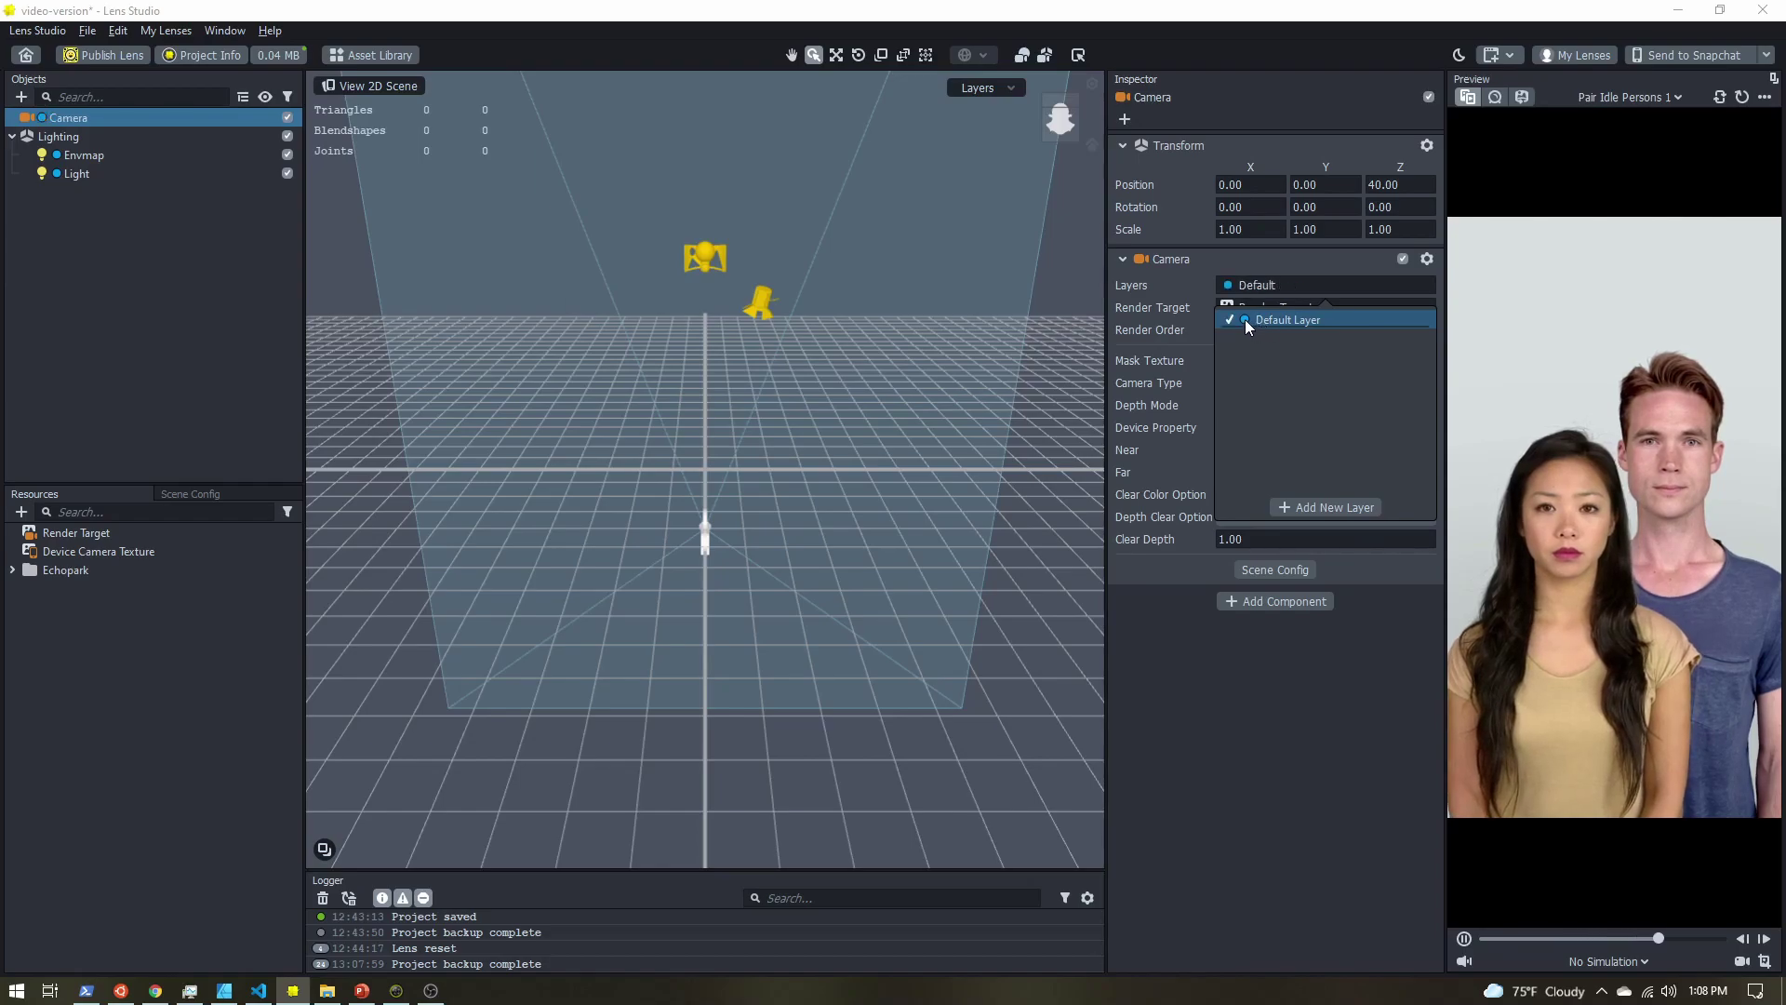
pyautogui.click(1321, 507)
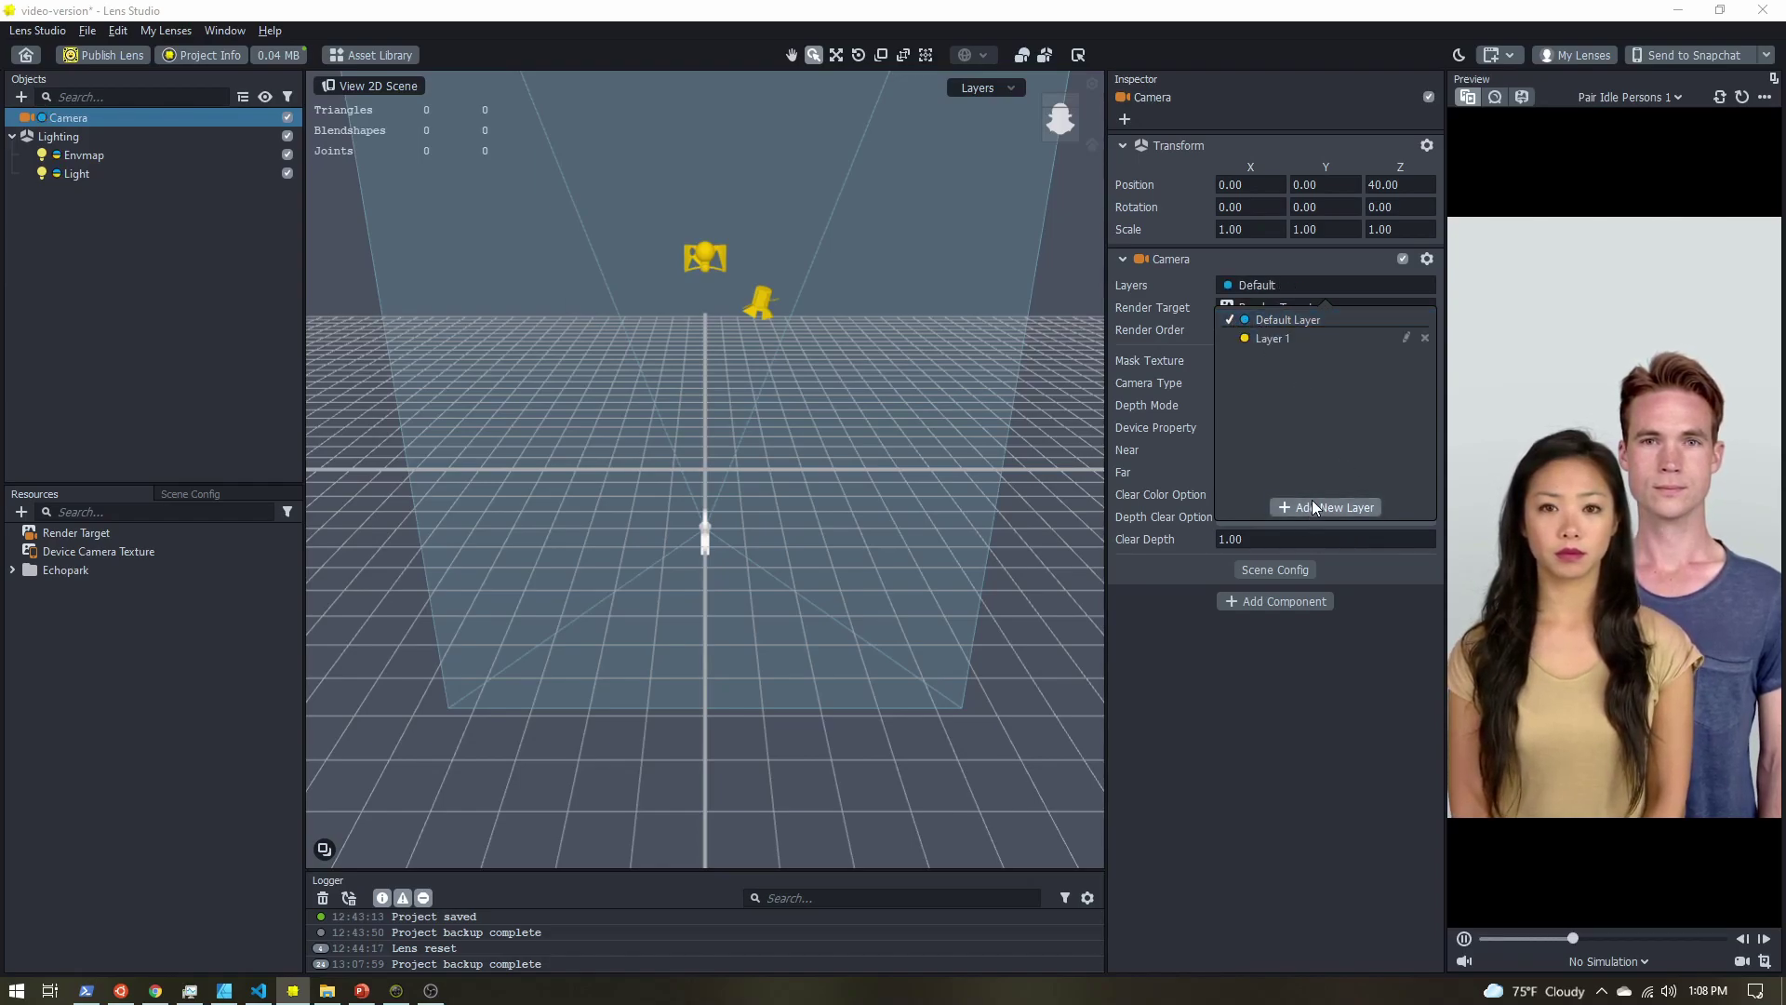
pyautogui.click(1244, 338)
pyautogui.click(1287, 430)
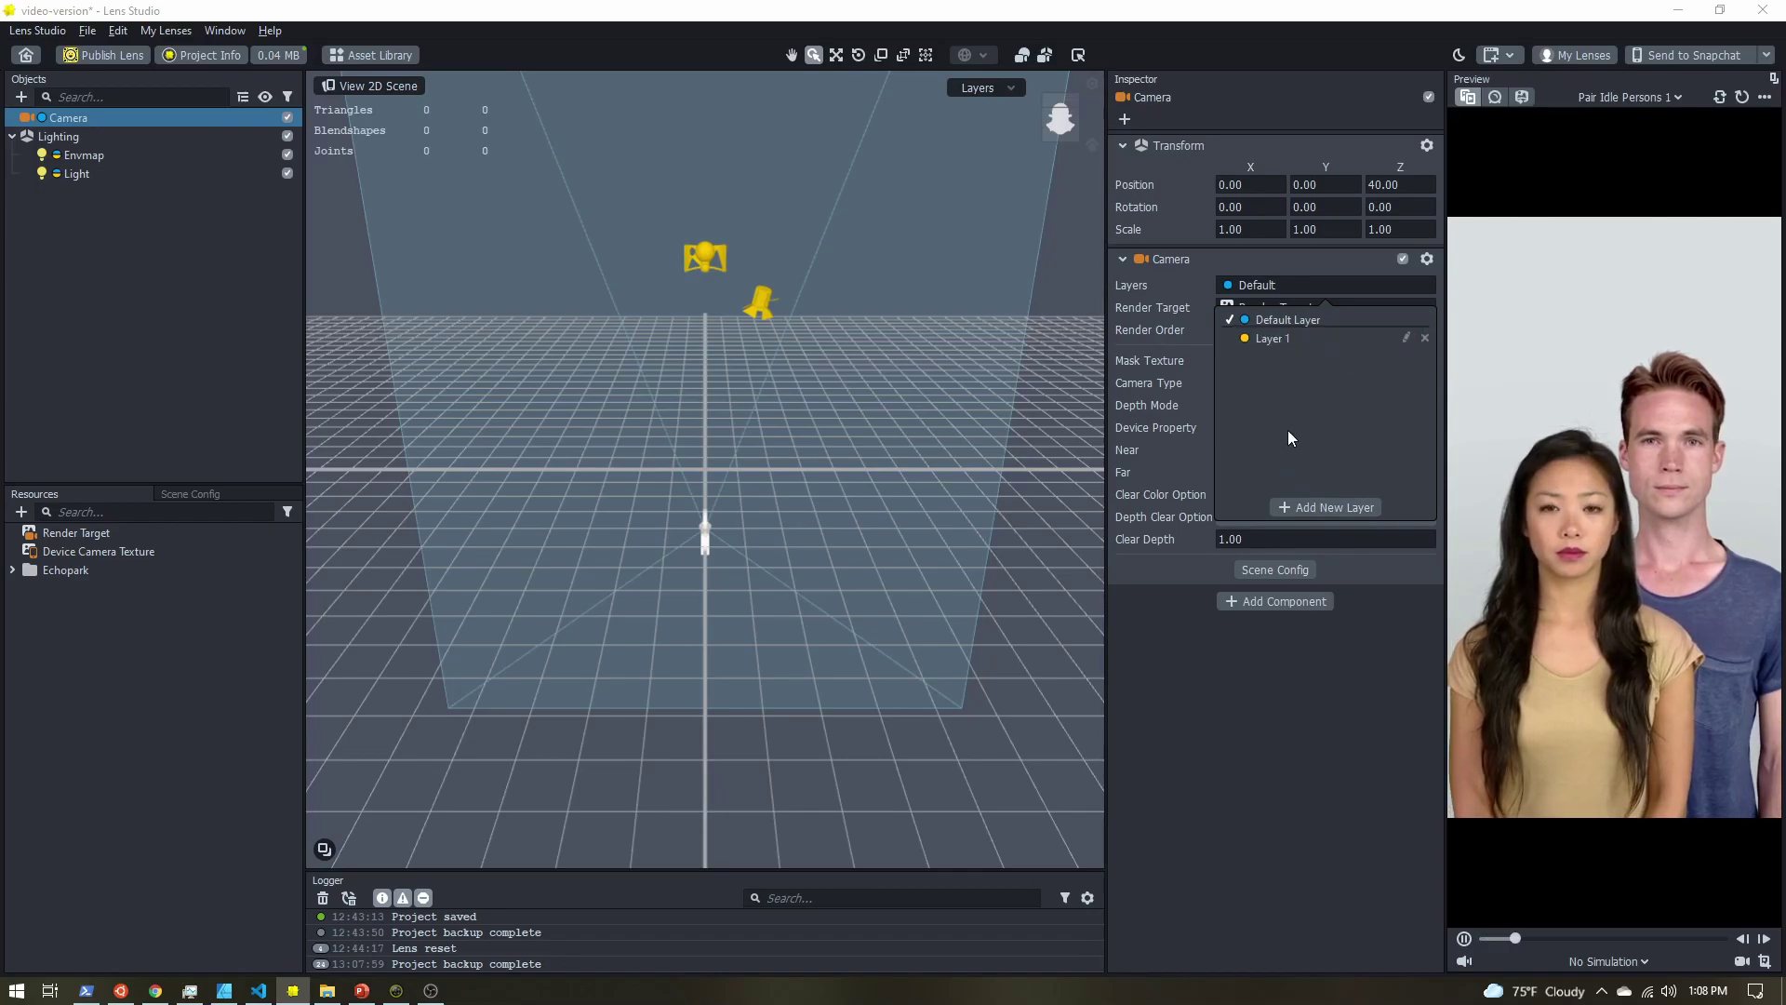
pyautogui.doubleClick(1309, 339)
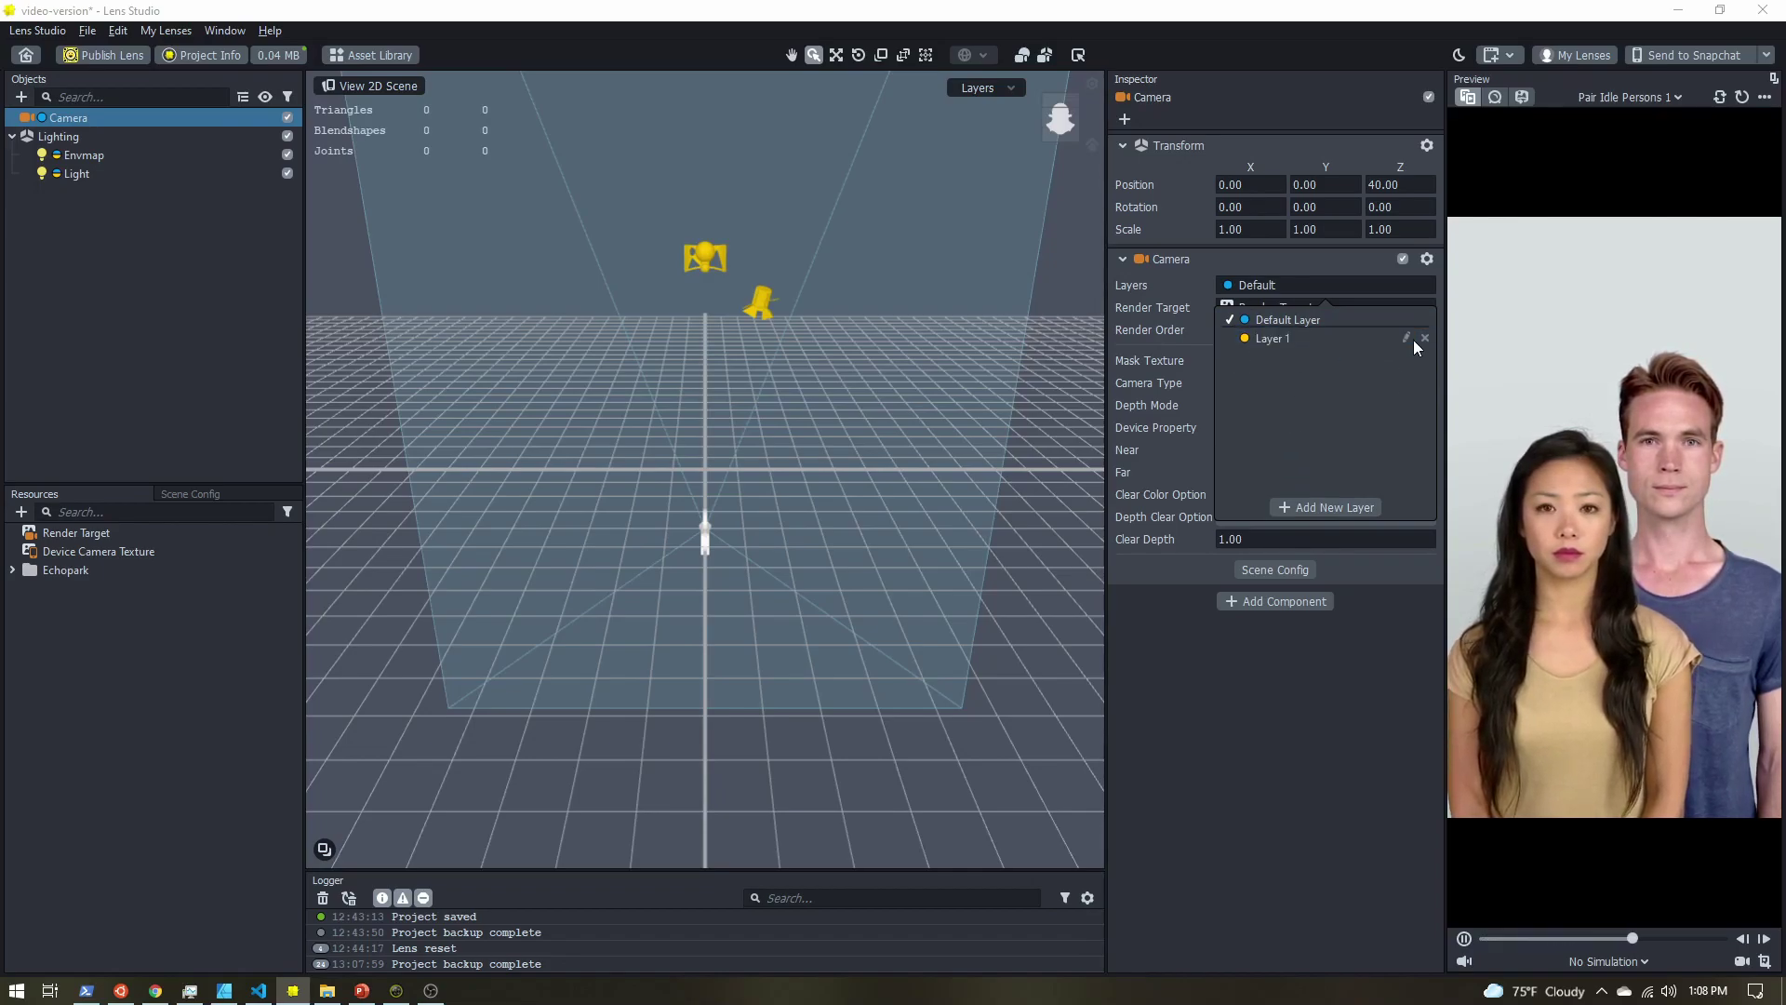
pyautogui.click(1425, 337)
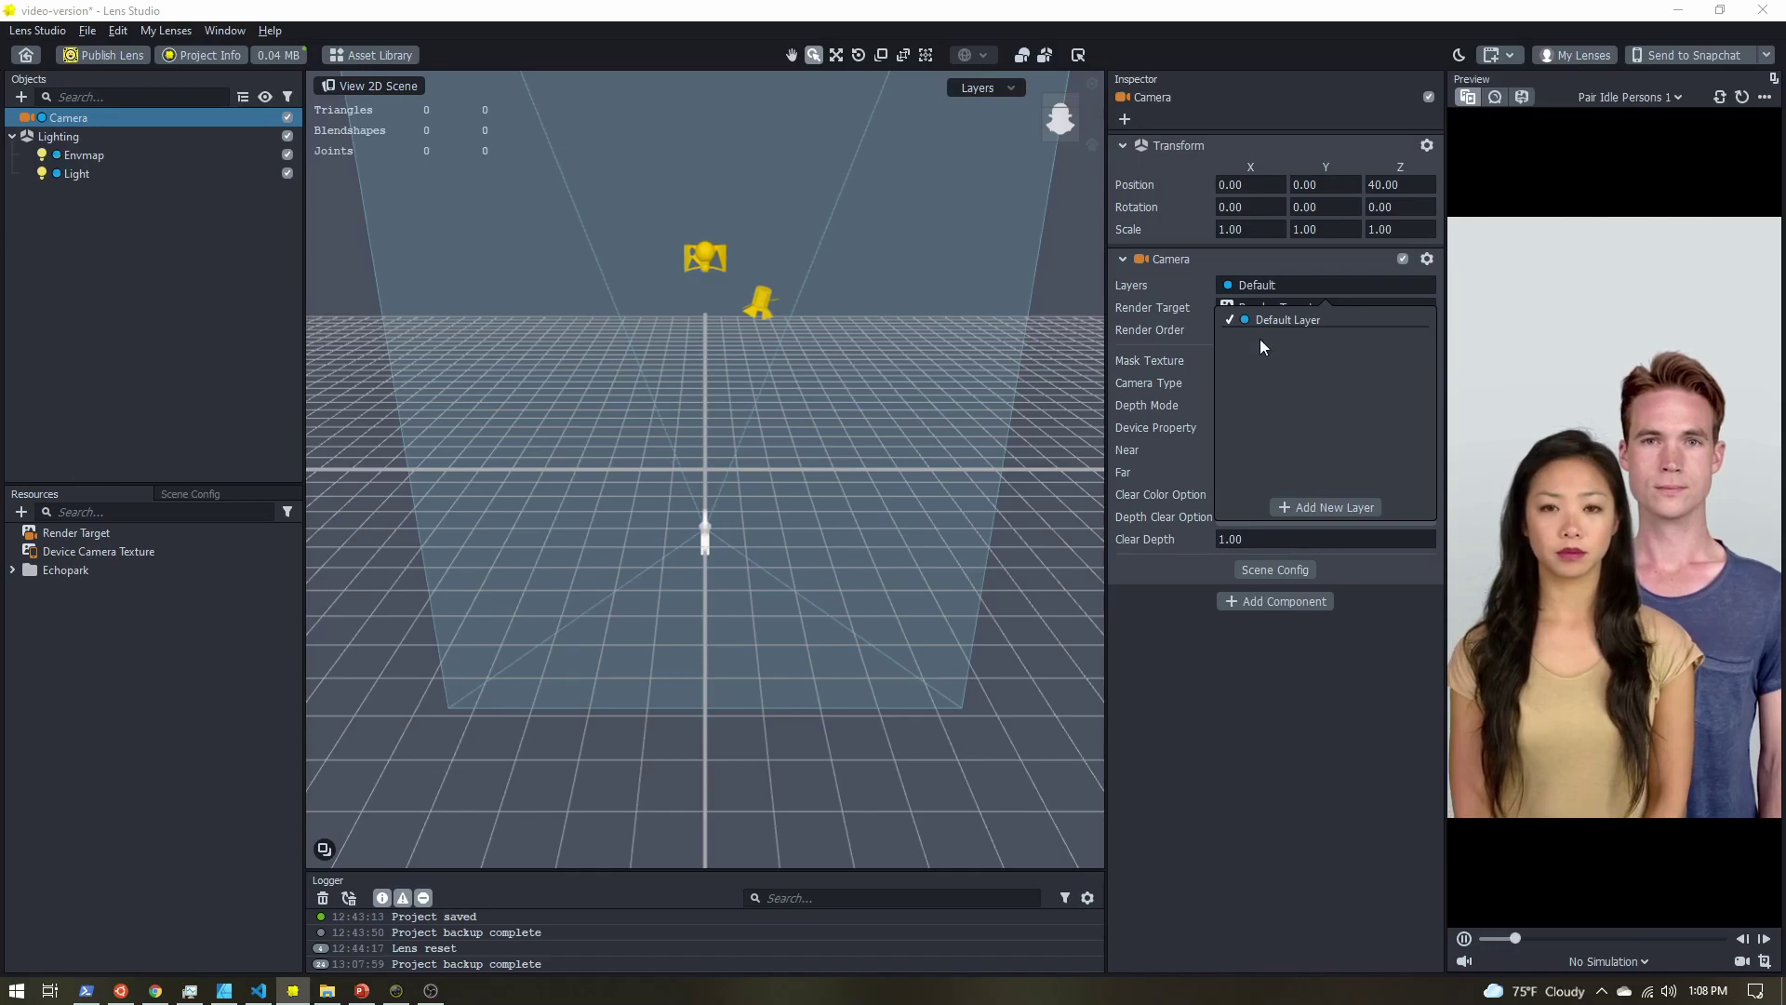
pyautogui.click(1188, 641)
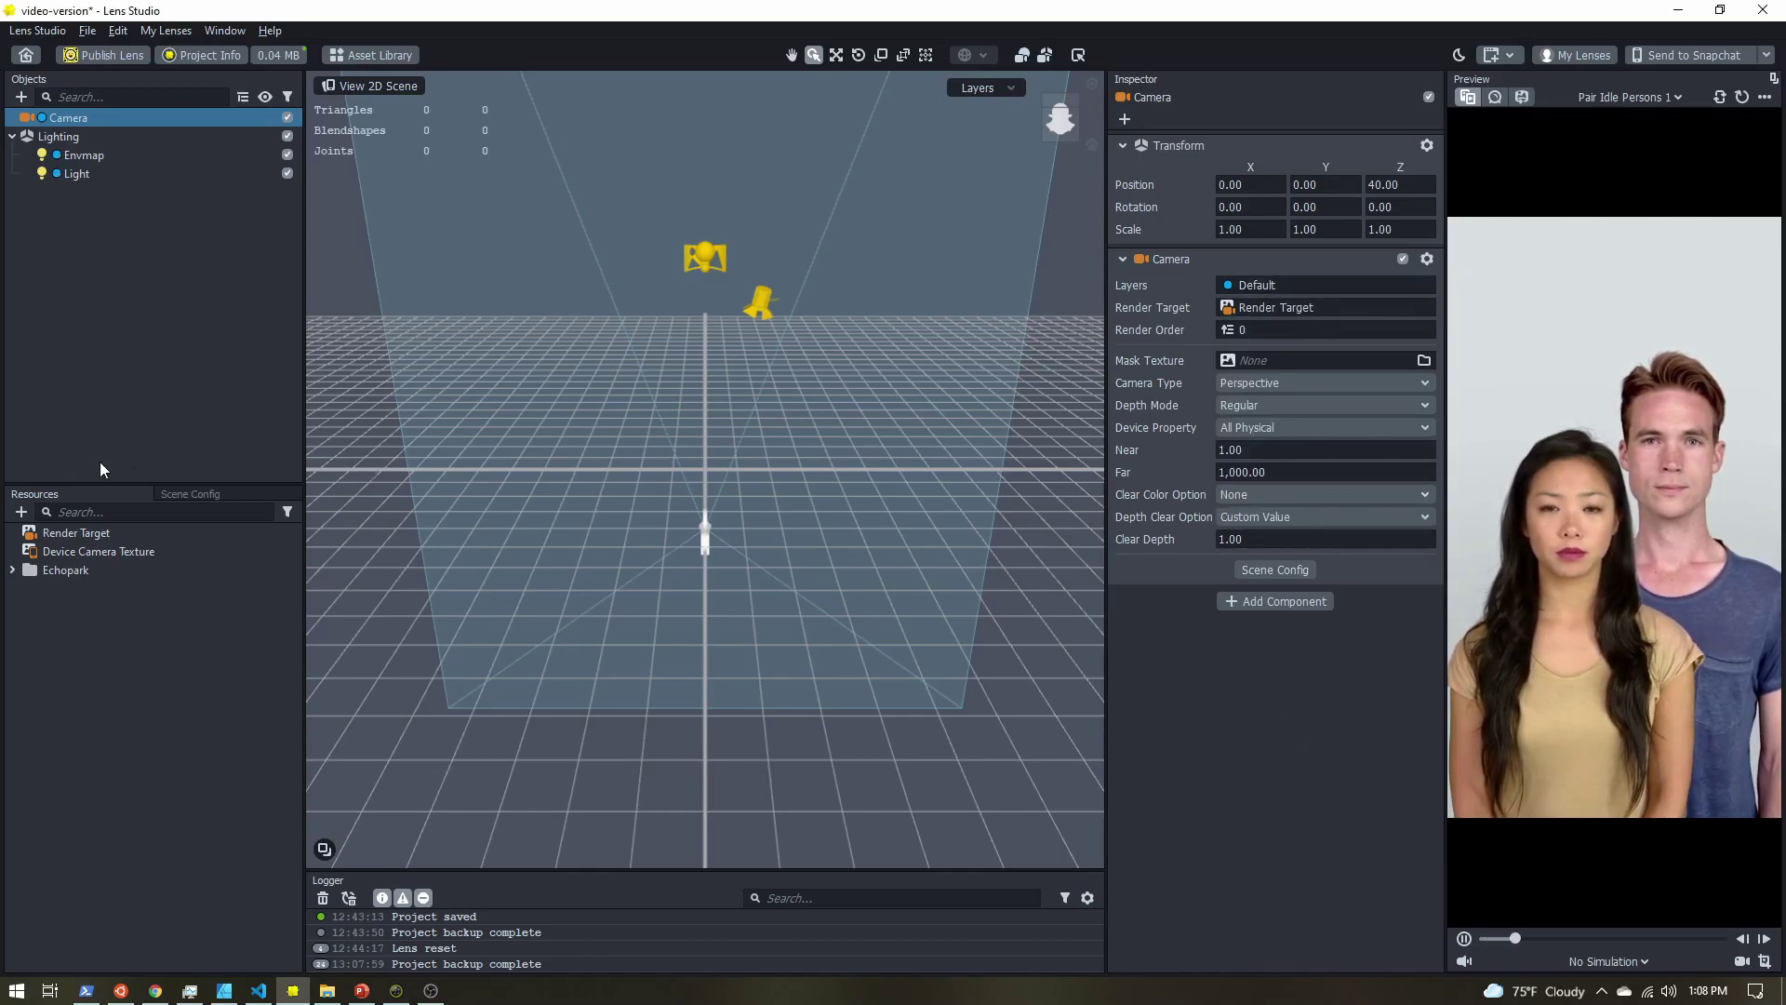
# Add a second Render Target to the project resources and check the camera's available render targets without changing the selection.
pyautogui.click(18, 512)
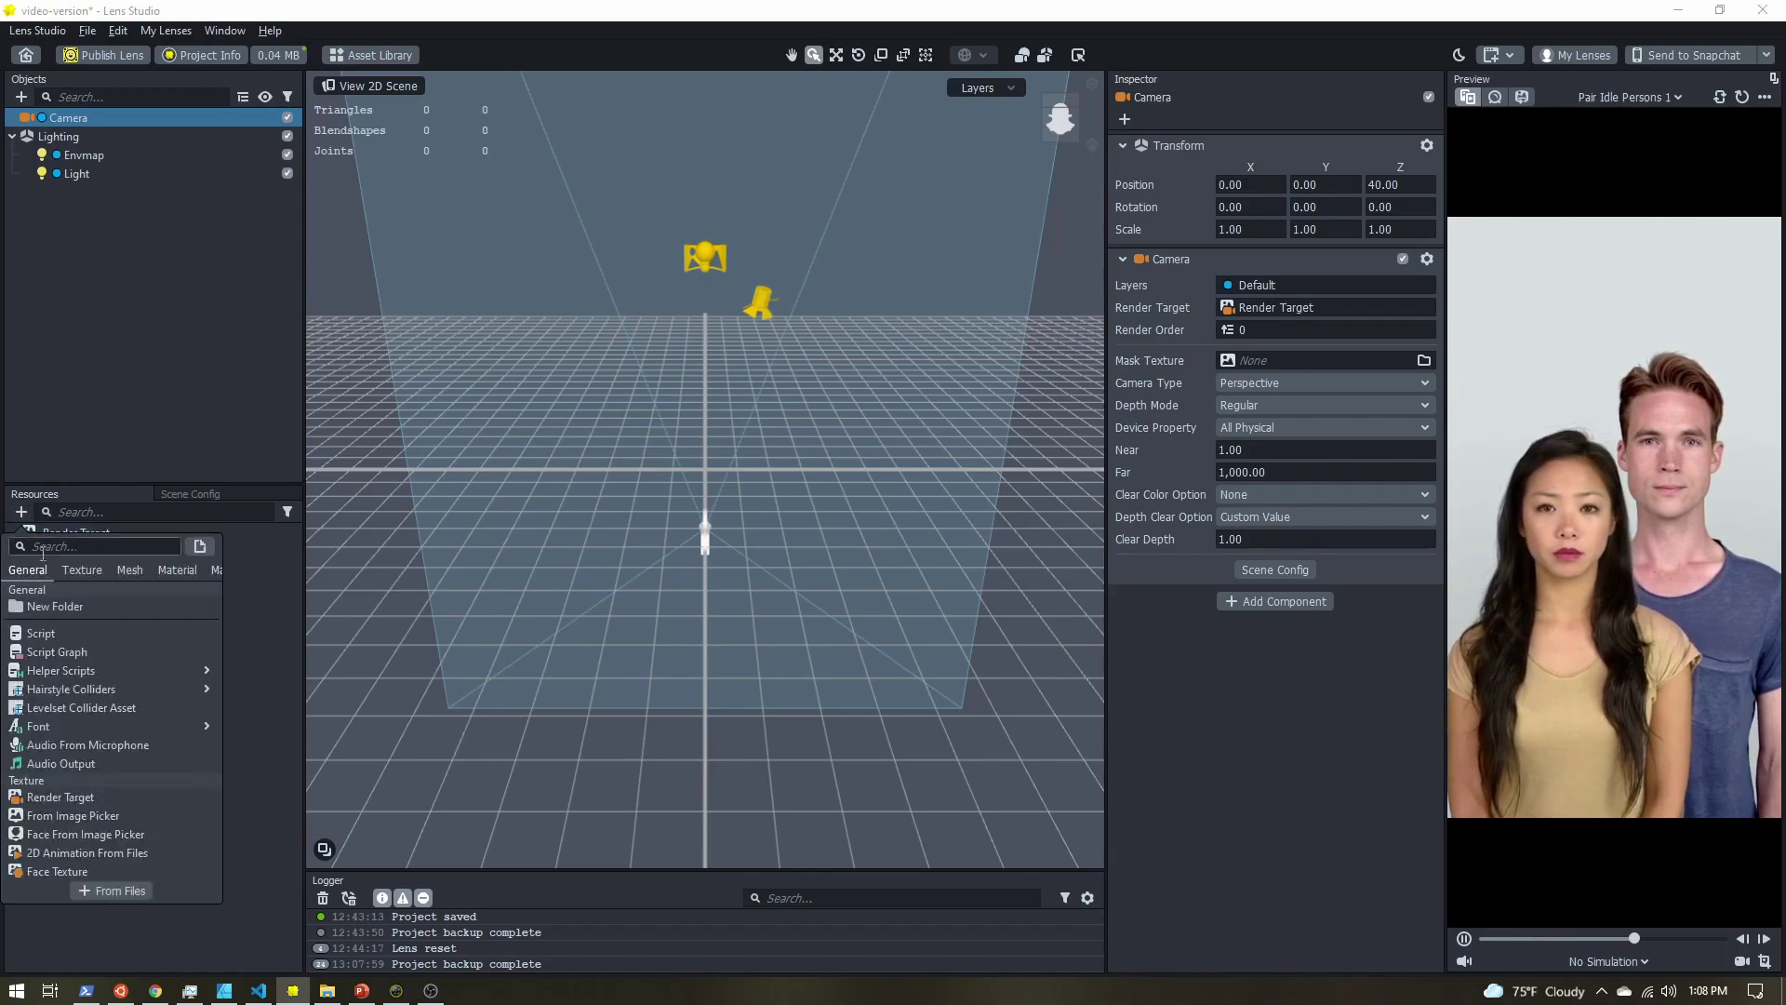
pyautogui.click(69, 795)
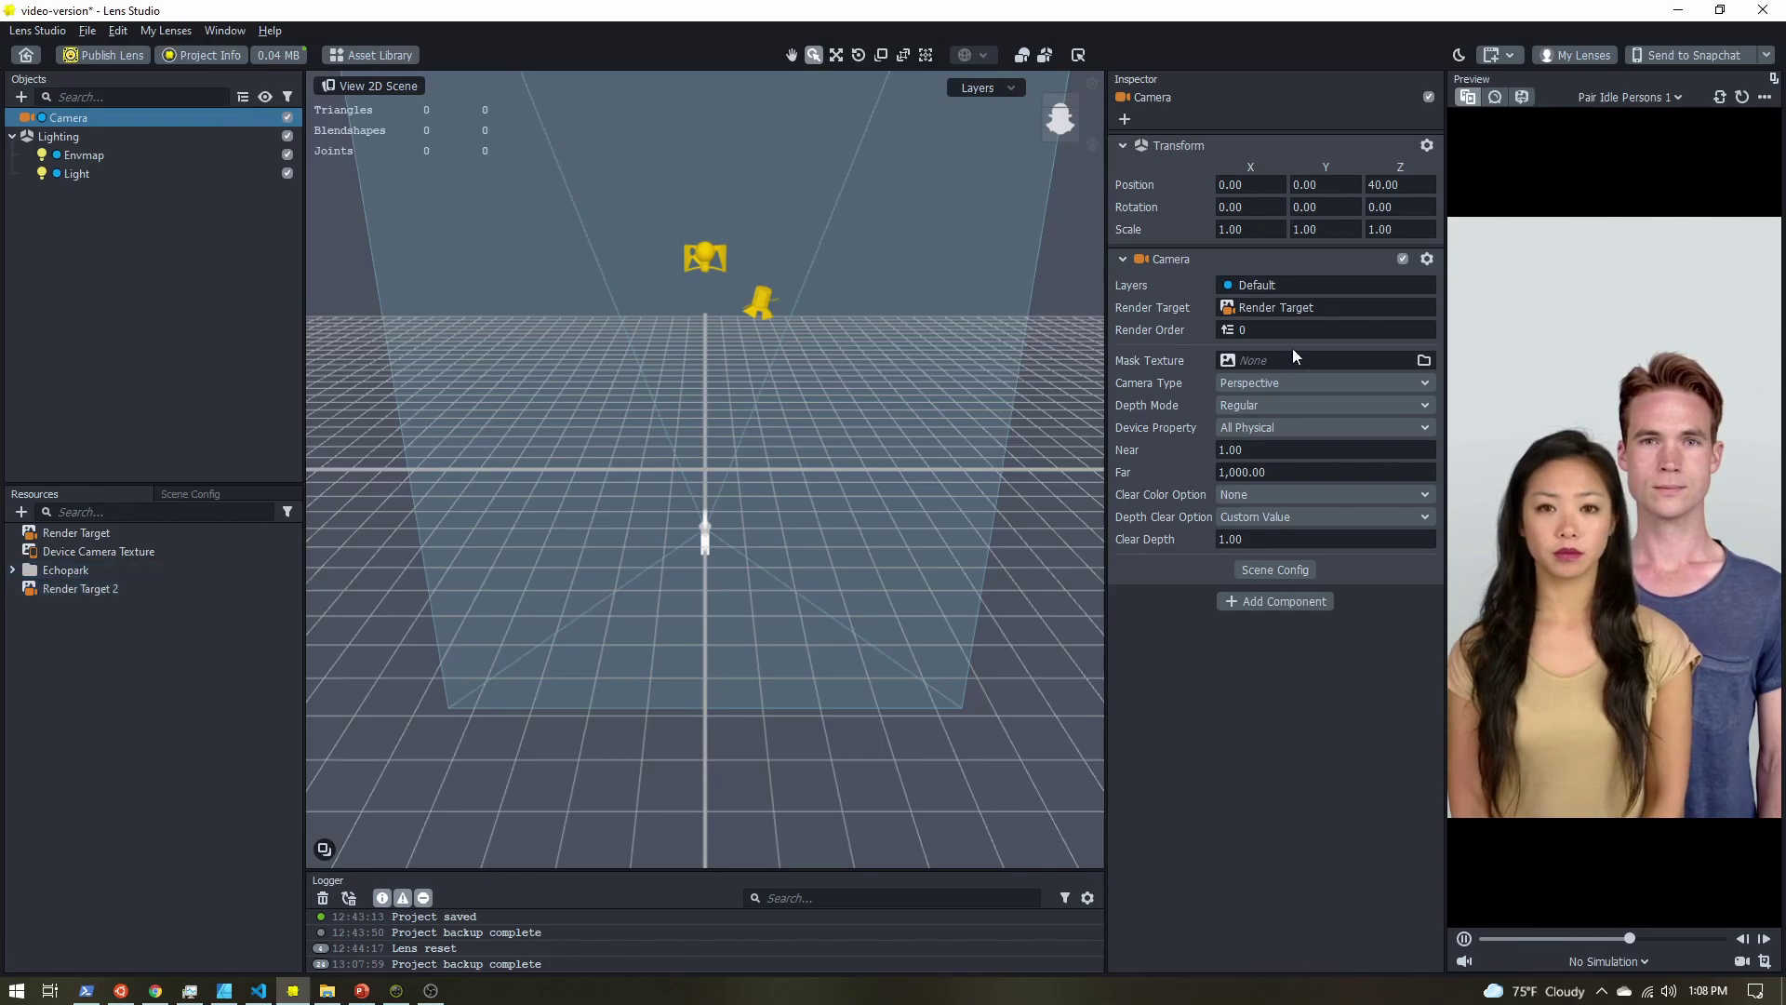
pyautogui.click(1284, 307)
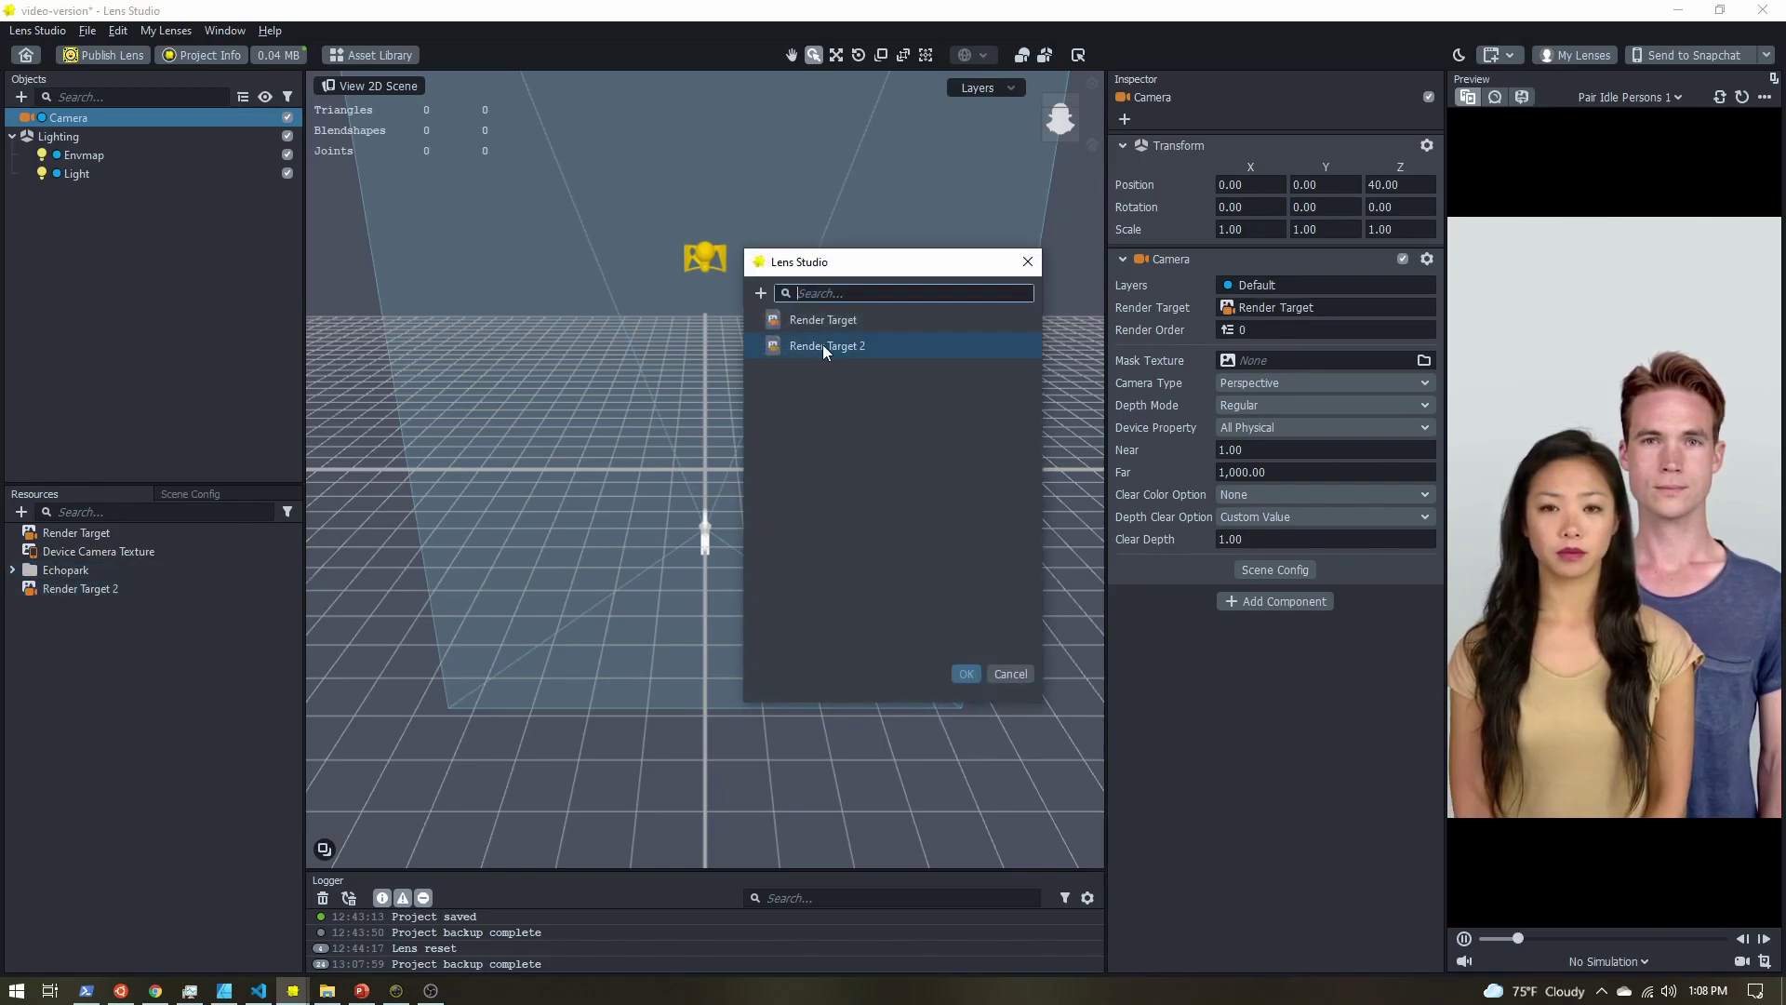
pyautogui.click(1028, 261)
# Examine the capture, live and overlay targets and the camera's render order in the scene configuration.
pyautogui.click(182, 494)
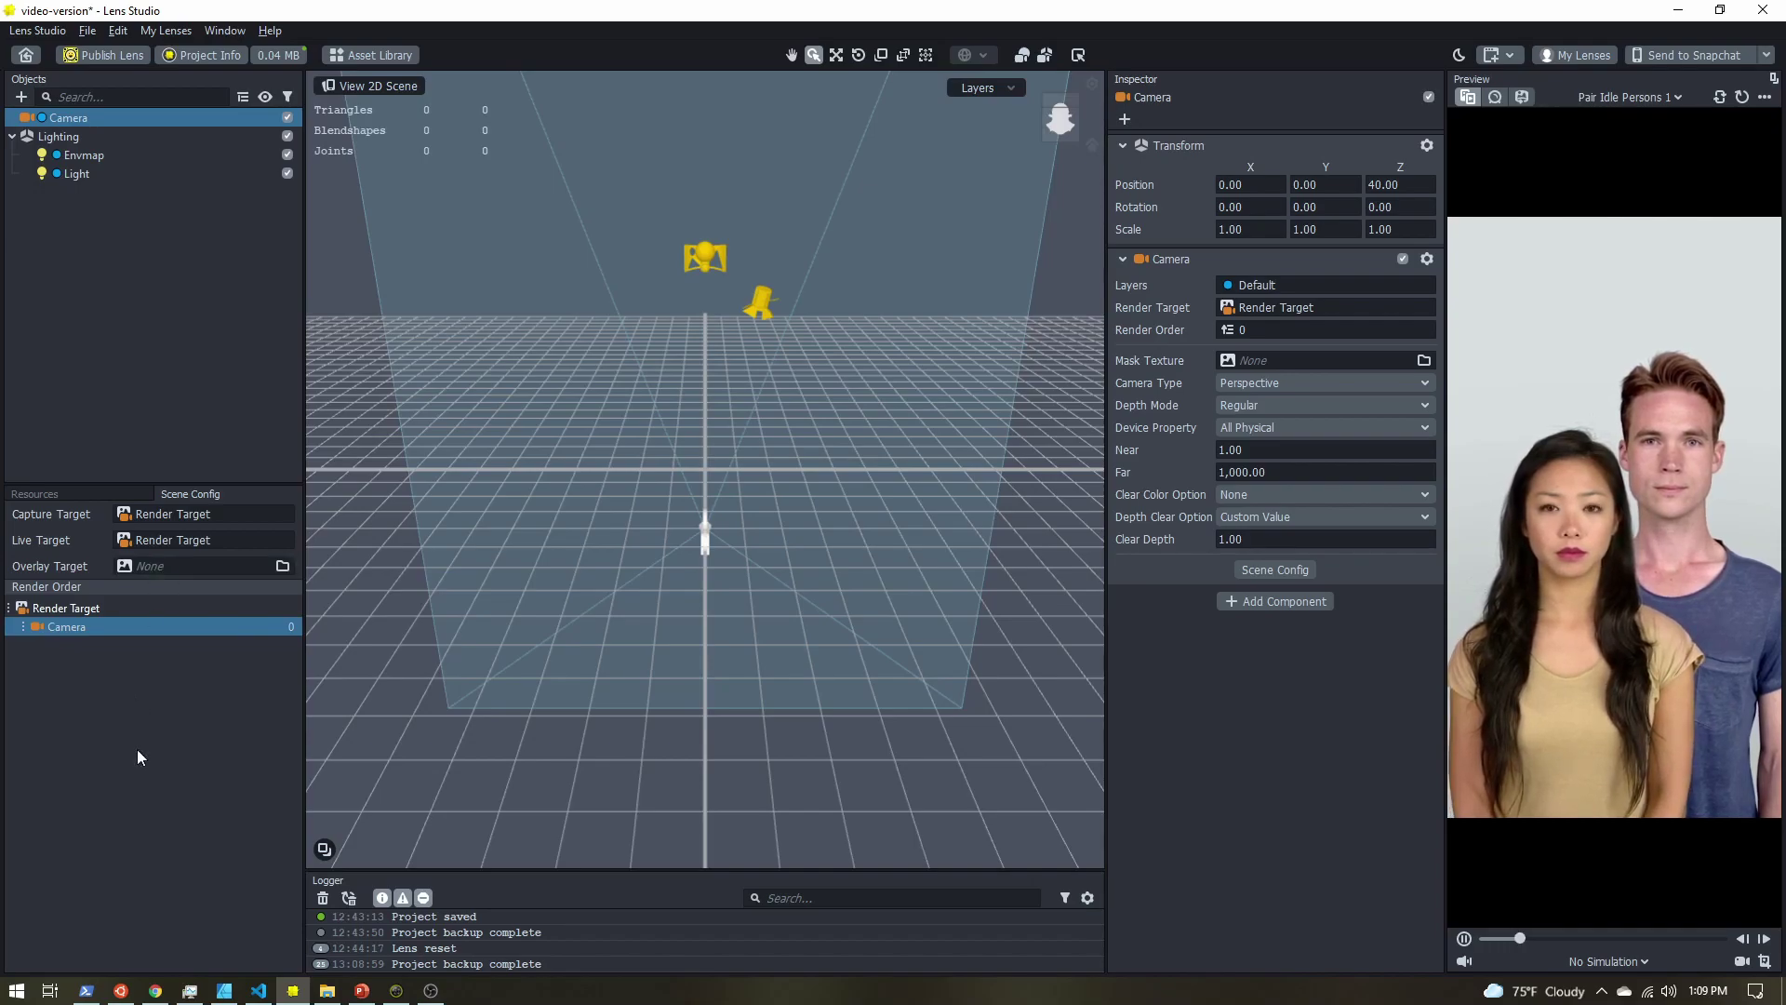
pyautogui.click(42, 609)
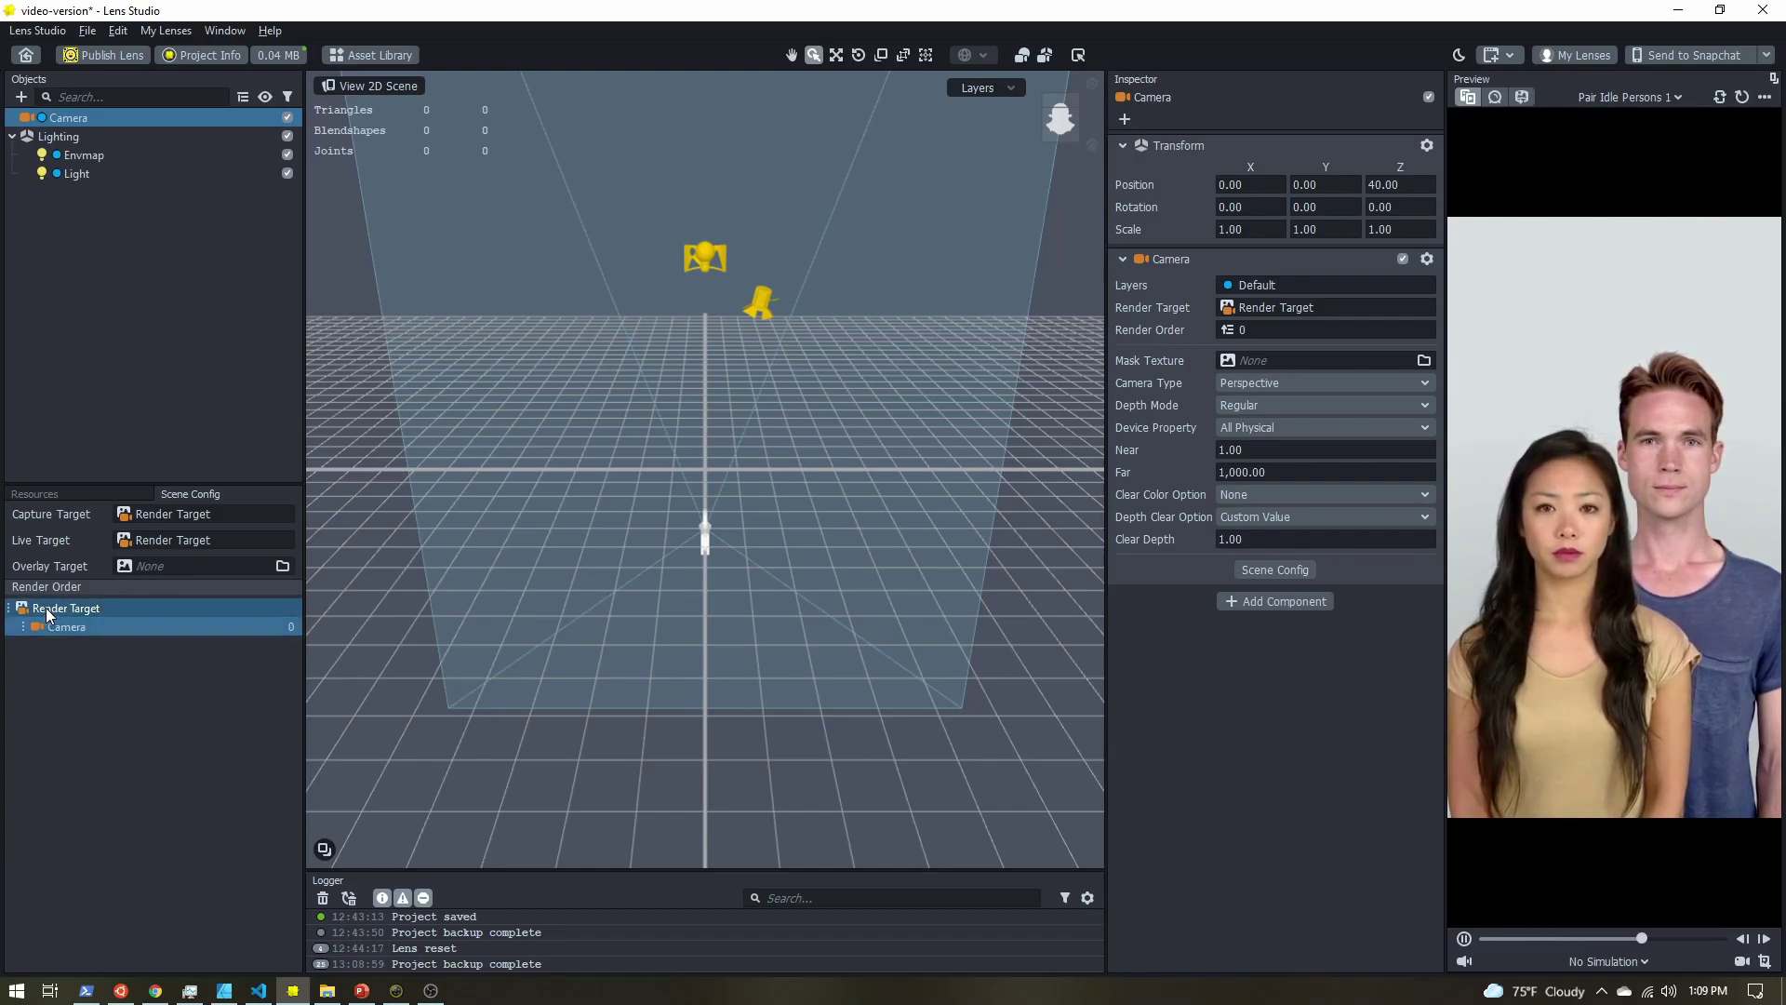
pyautogui.click(54, 624)
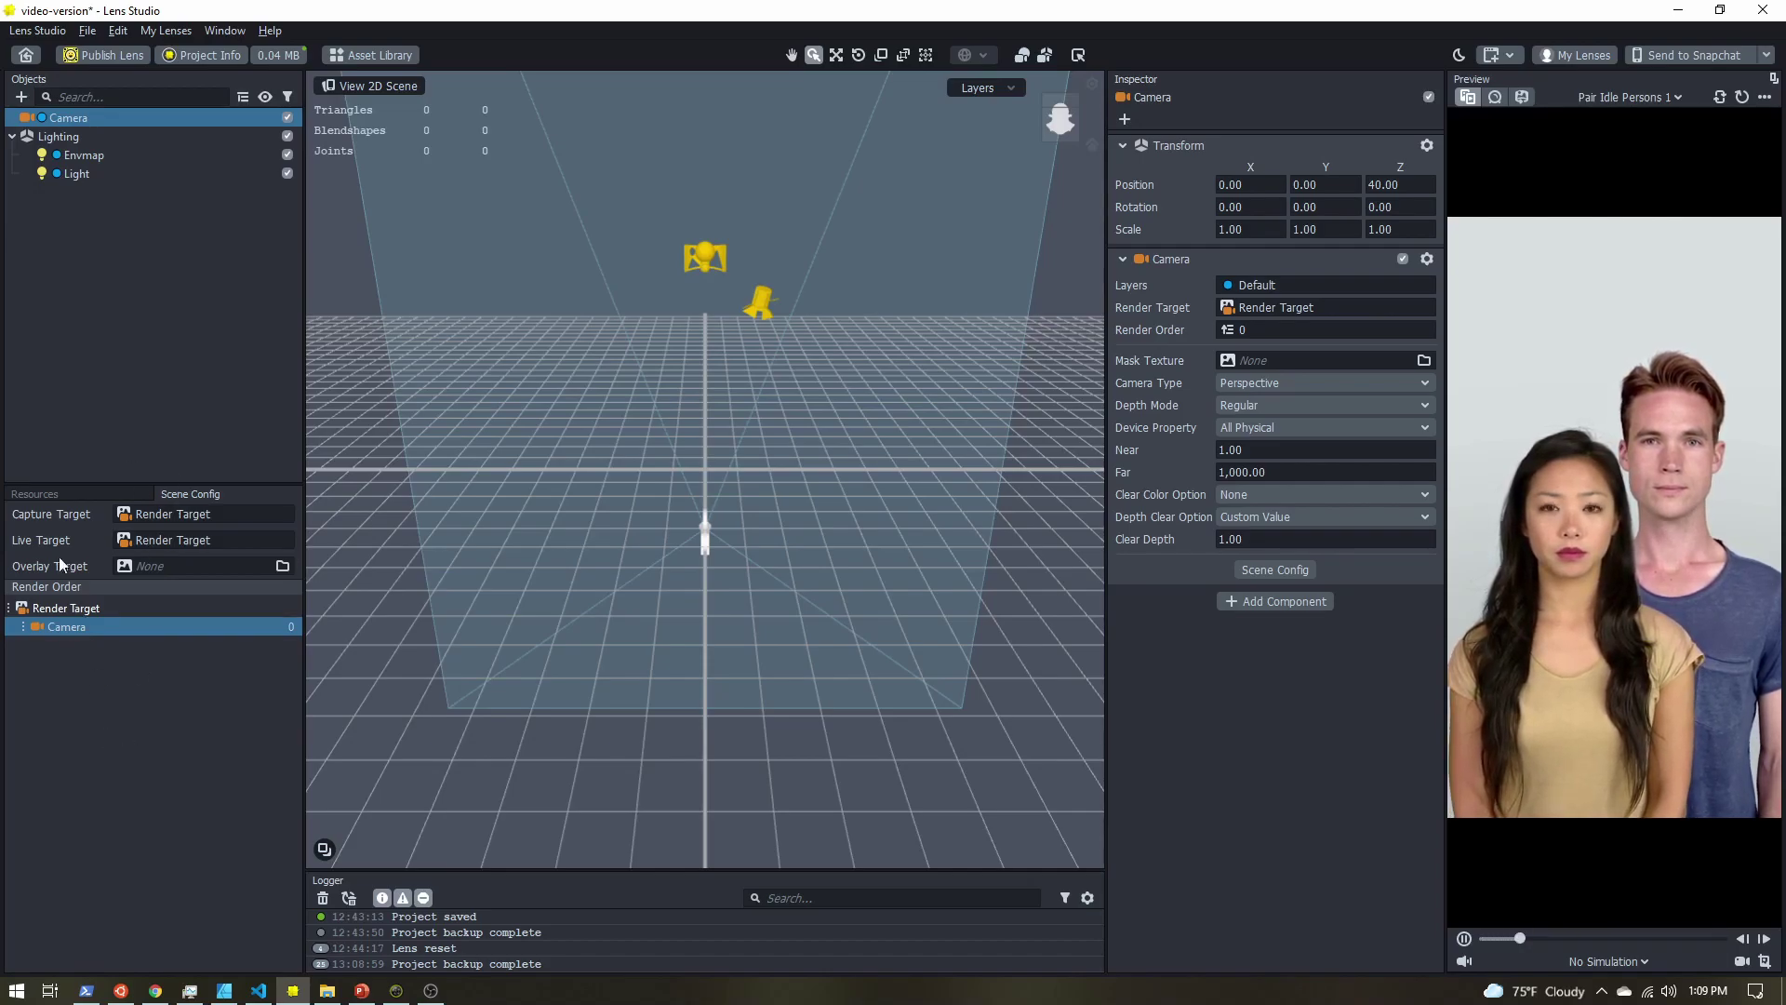
pyautogui.click(57, 495)
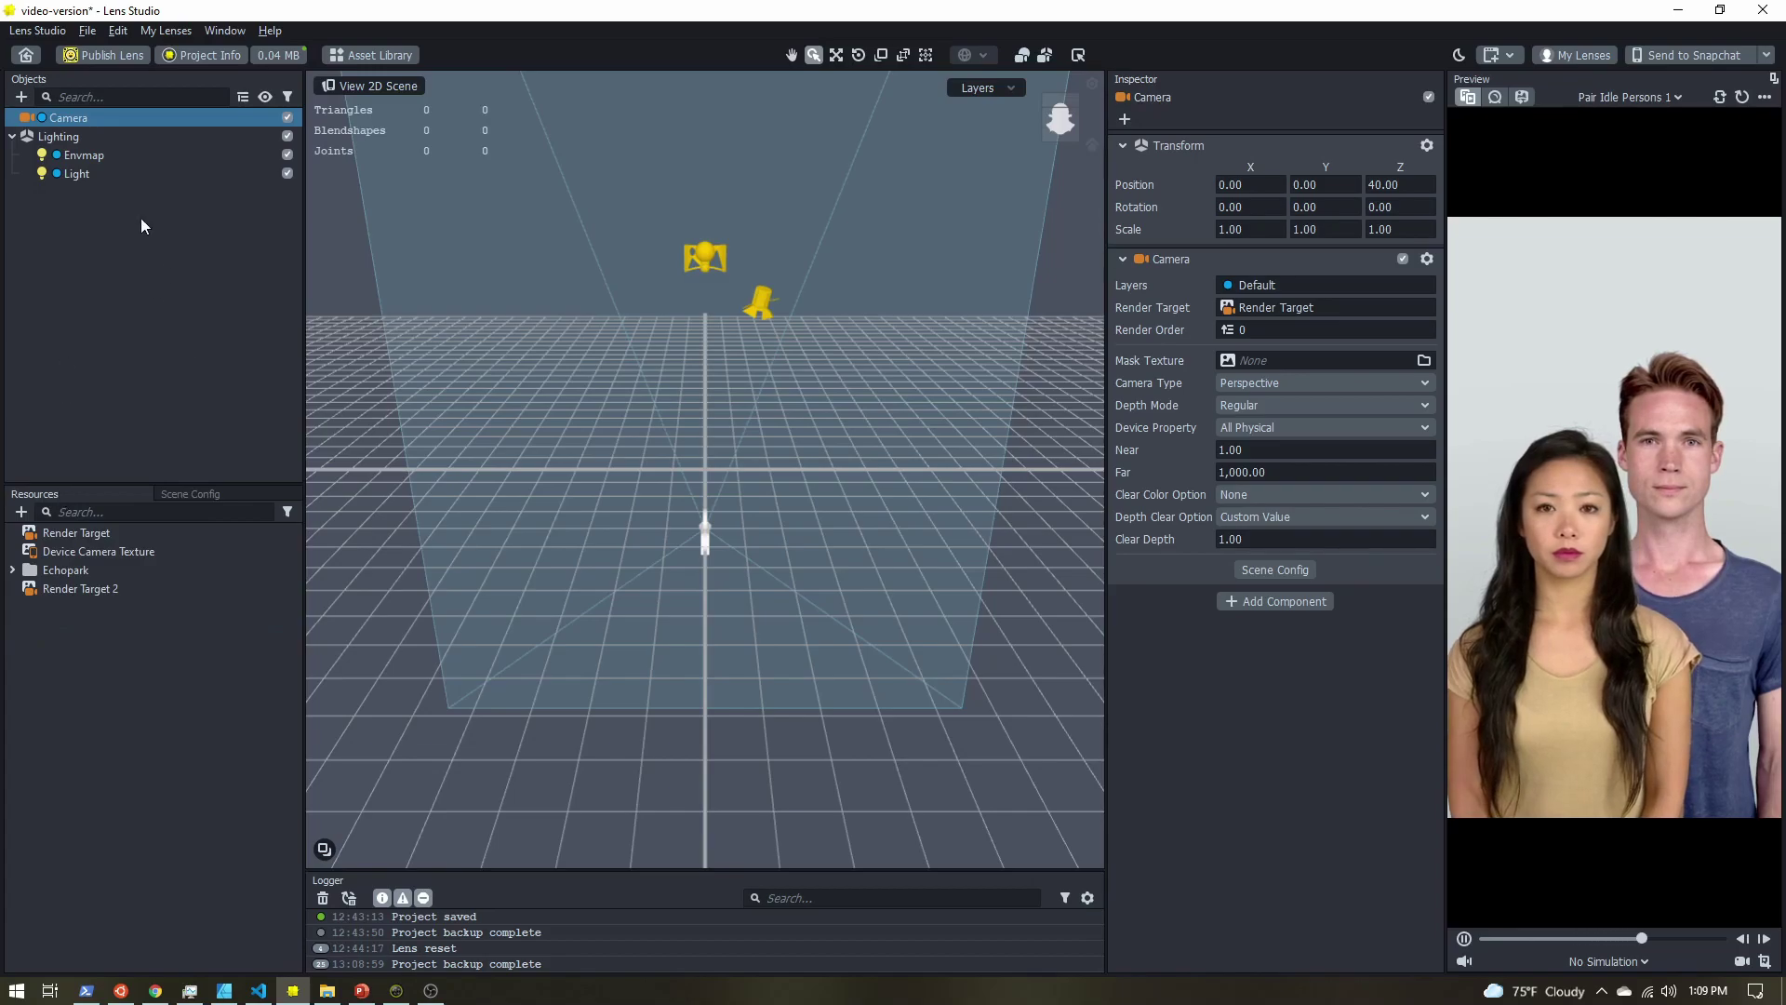
# Add a second camera to the scene and rename it BW Cam.
pyautogui.click(71, 115)
pyautogui.click(171, 333)
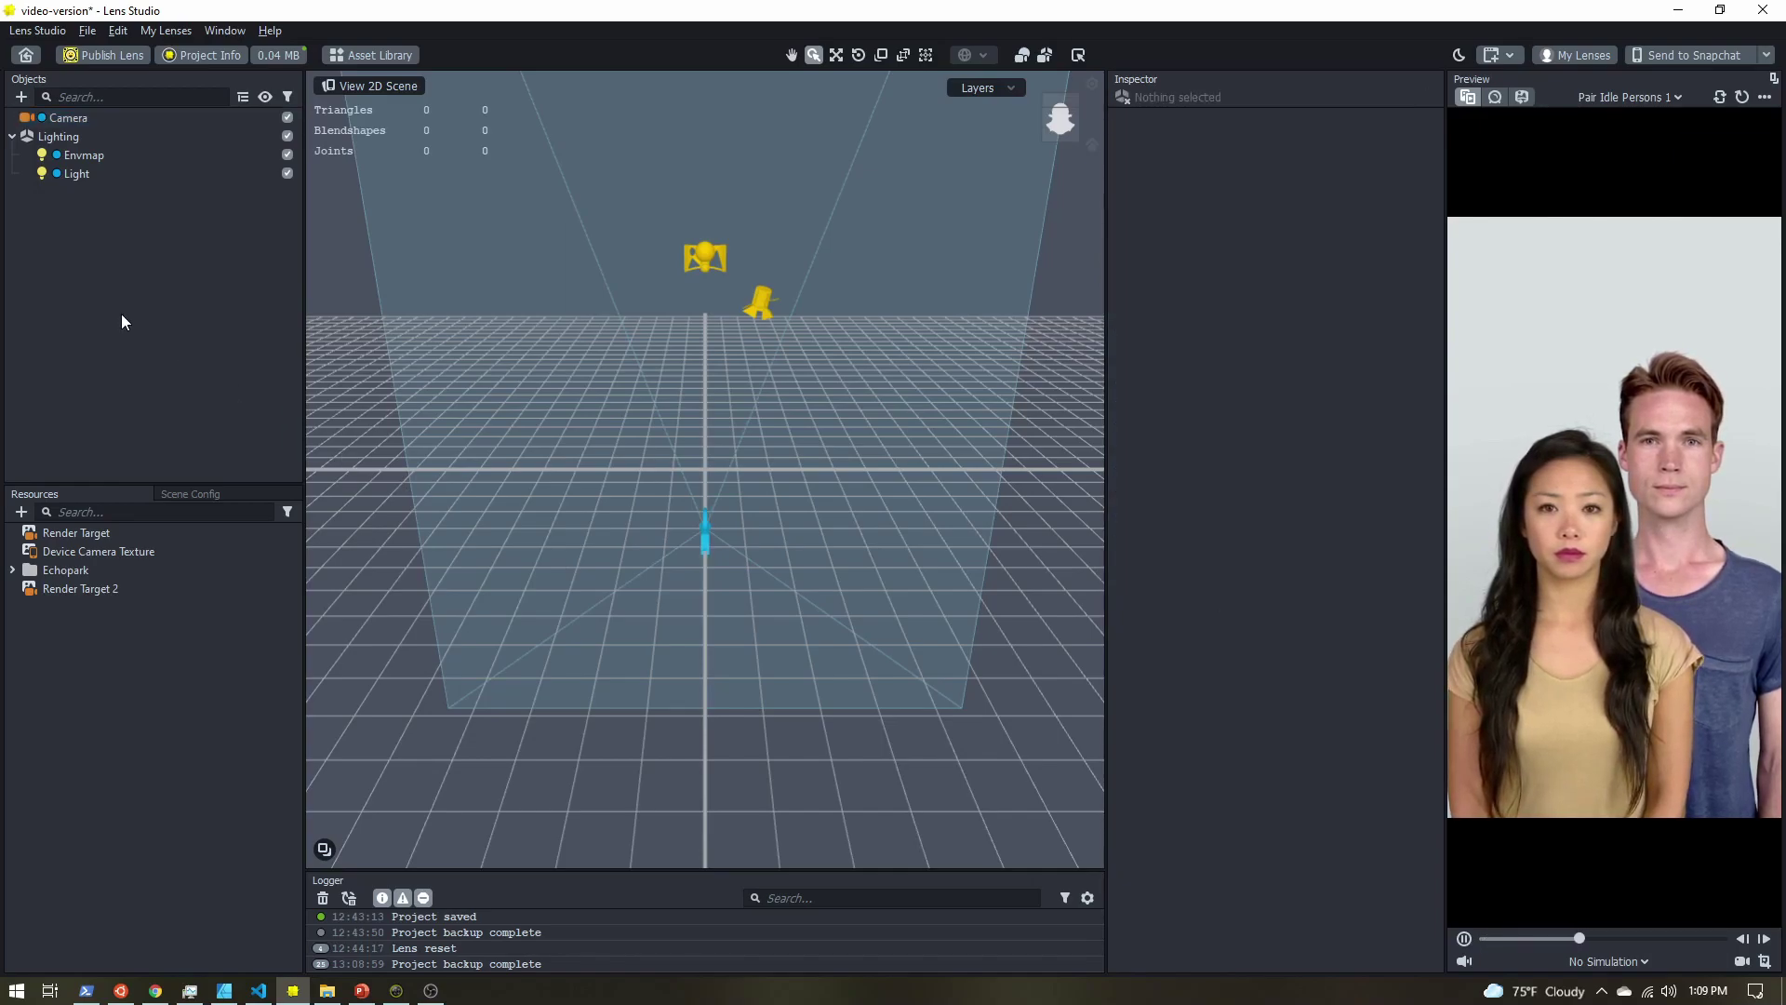
pyautogui.click(20, 97)
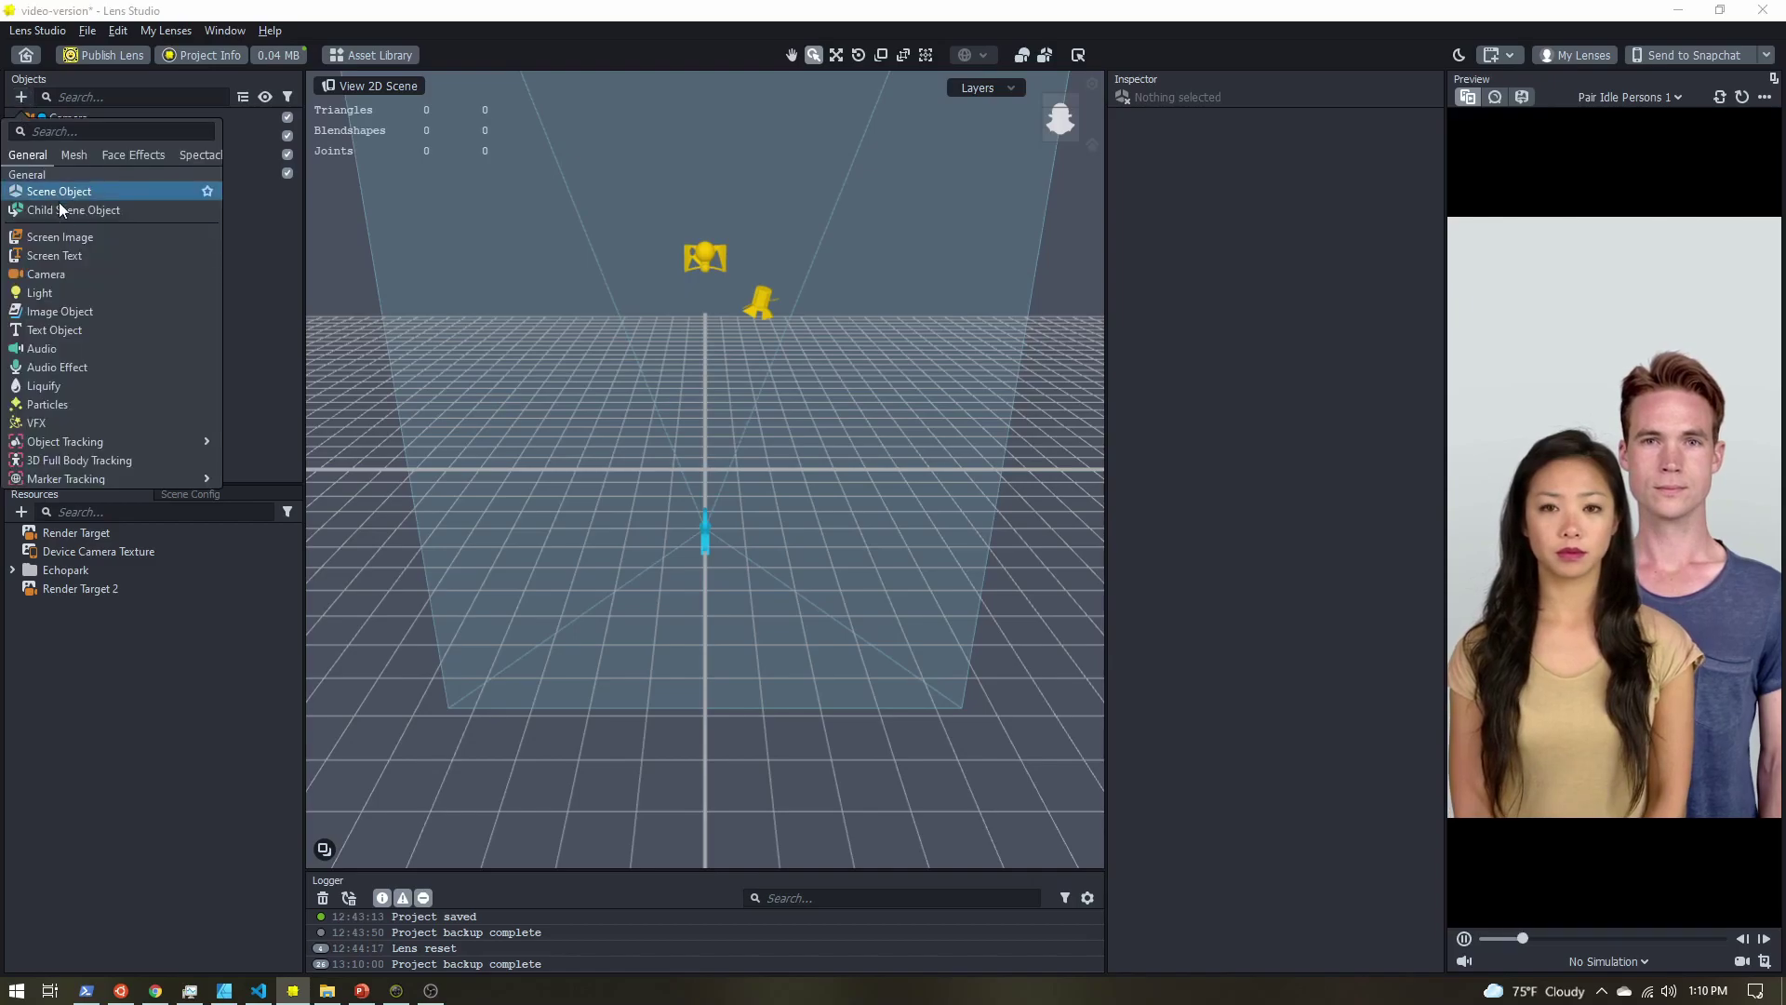
pyautogui.click(78, 273)
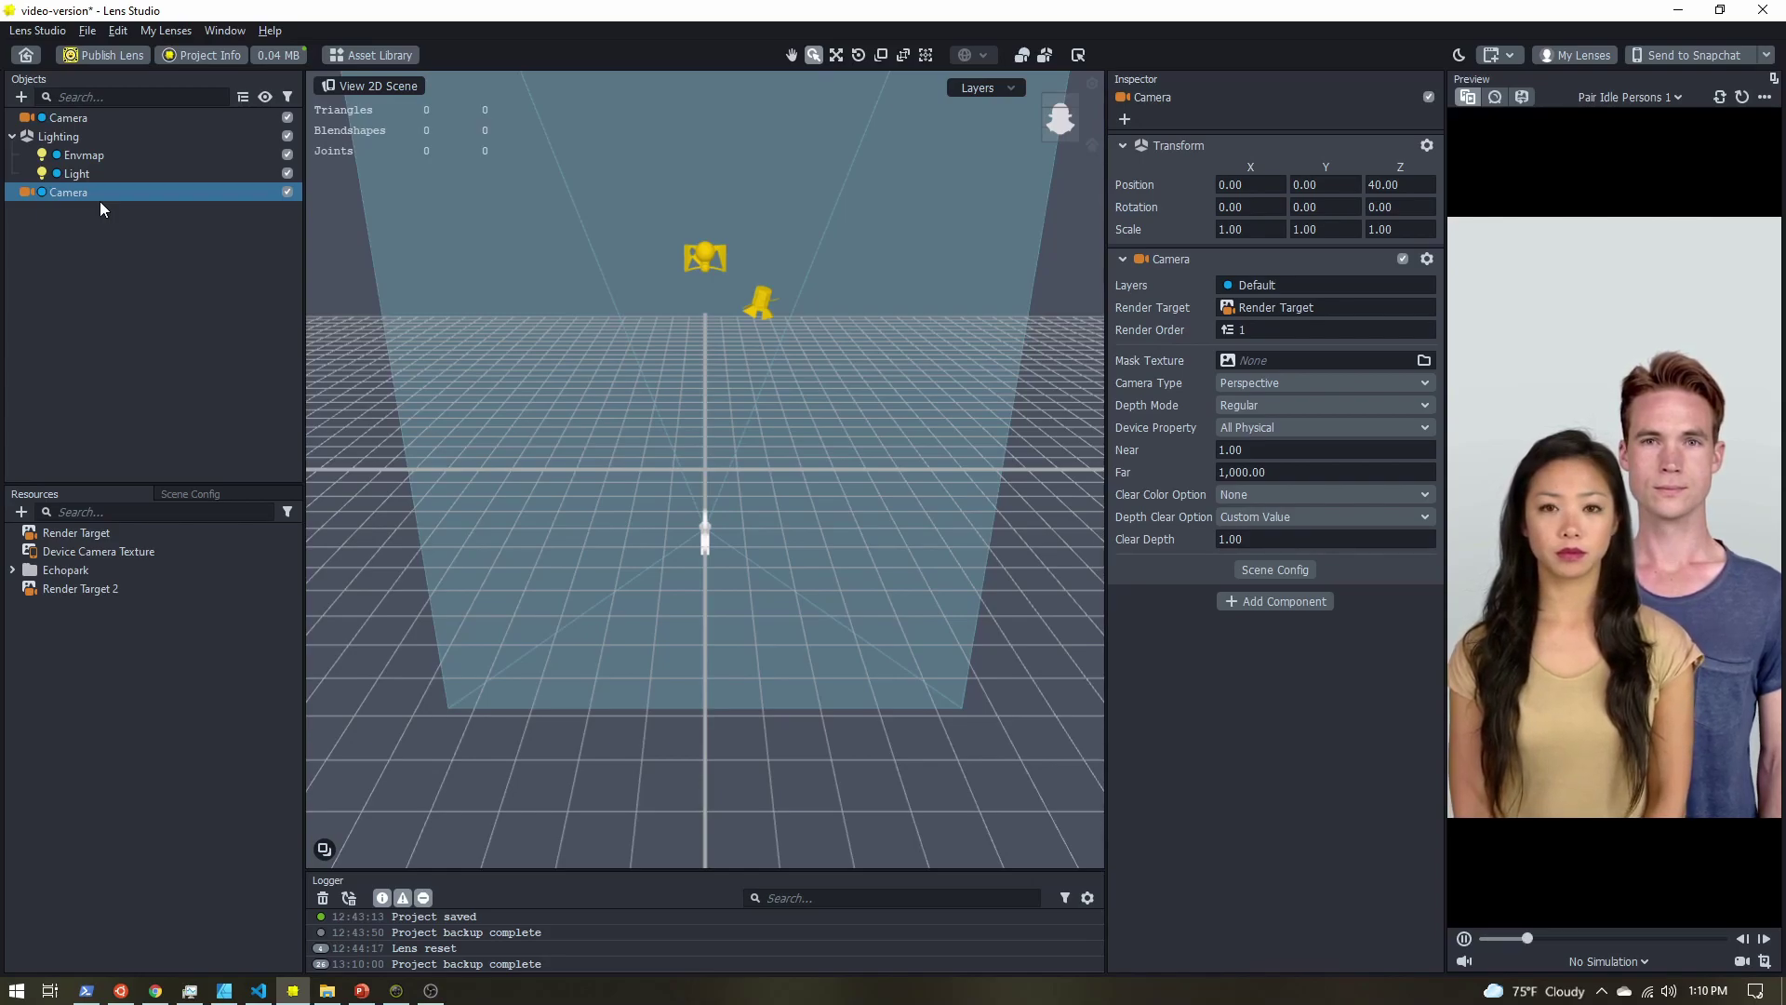
pyautogui.doubleClick(71, 190)
pyautogui.write('B')
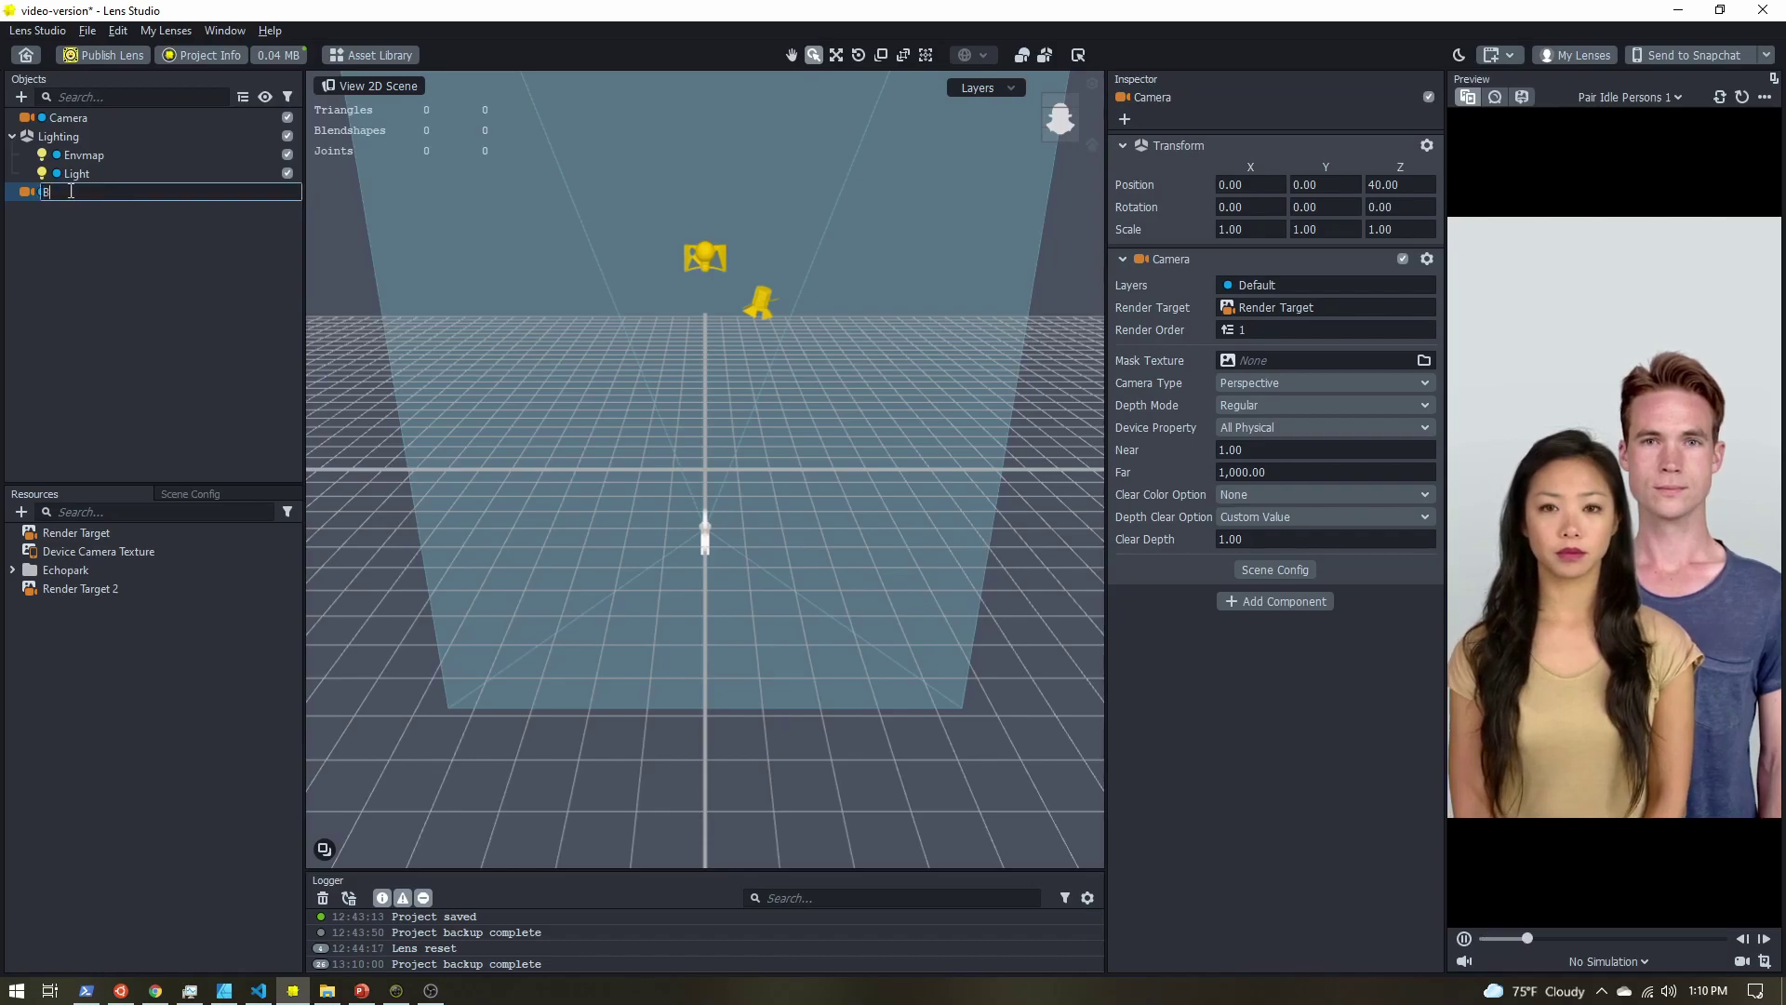
pyautogui.write('W Cam')
pyautogui.press('Return')
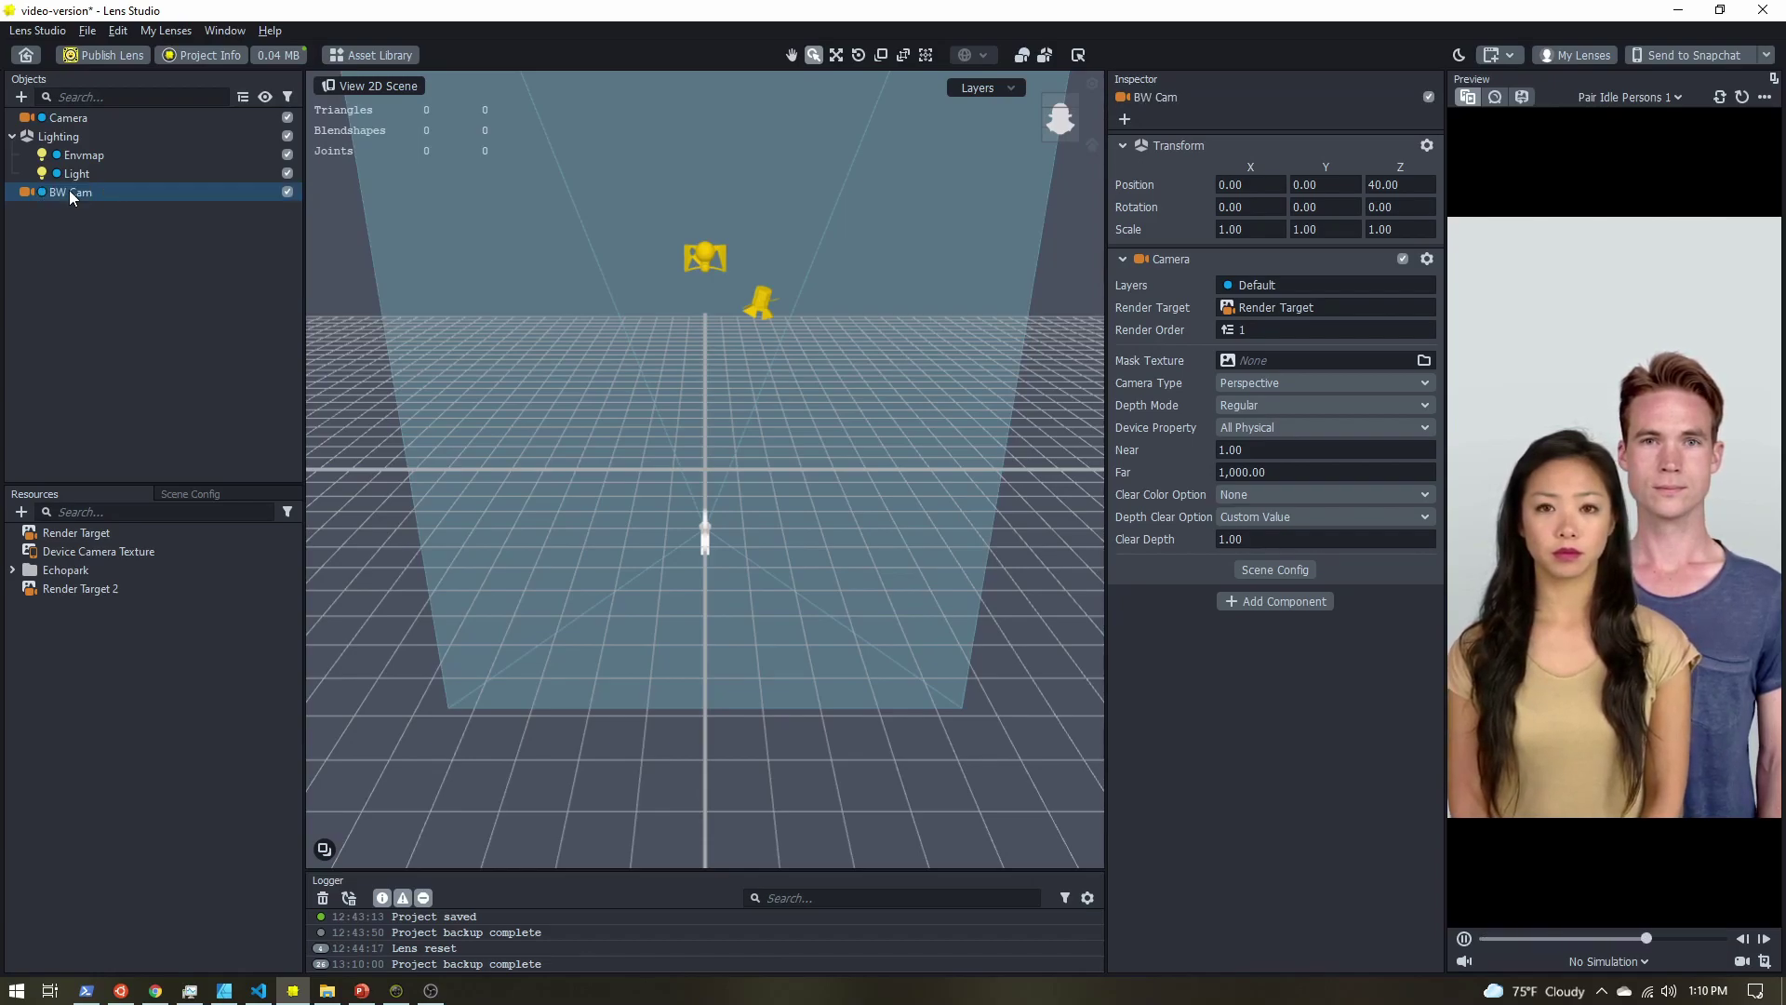
# Create a new layer from BW Cam's layer list, name it BW Layer and give it the black colour marker.
pyautogui.click(1252, 283)
pyautogui.click(1327, 508)
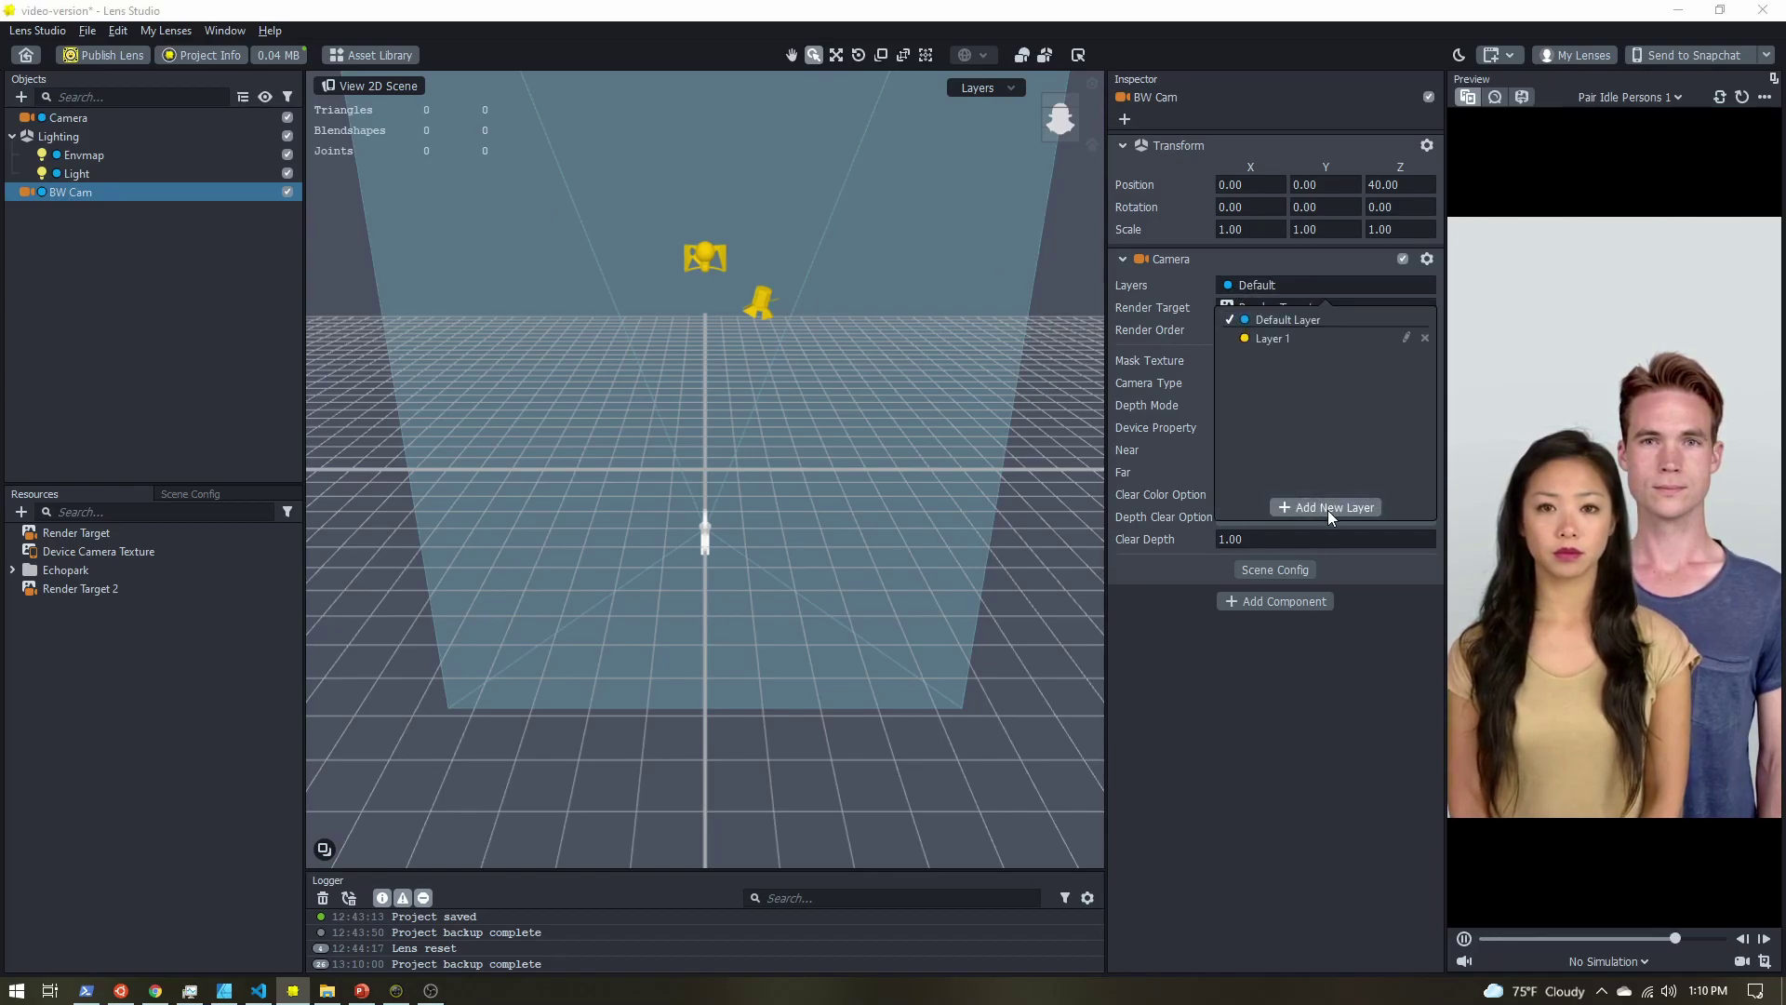
pyautogui.click(1405, 337)
pyautogui.write('BW Layer')
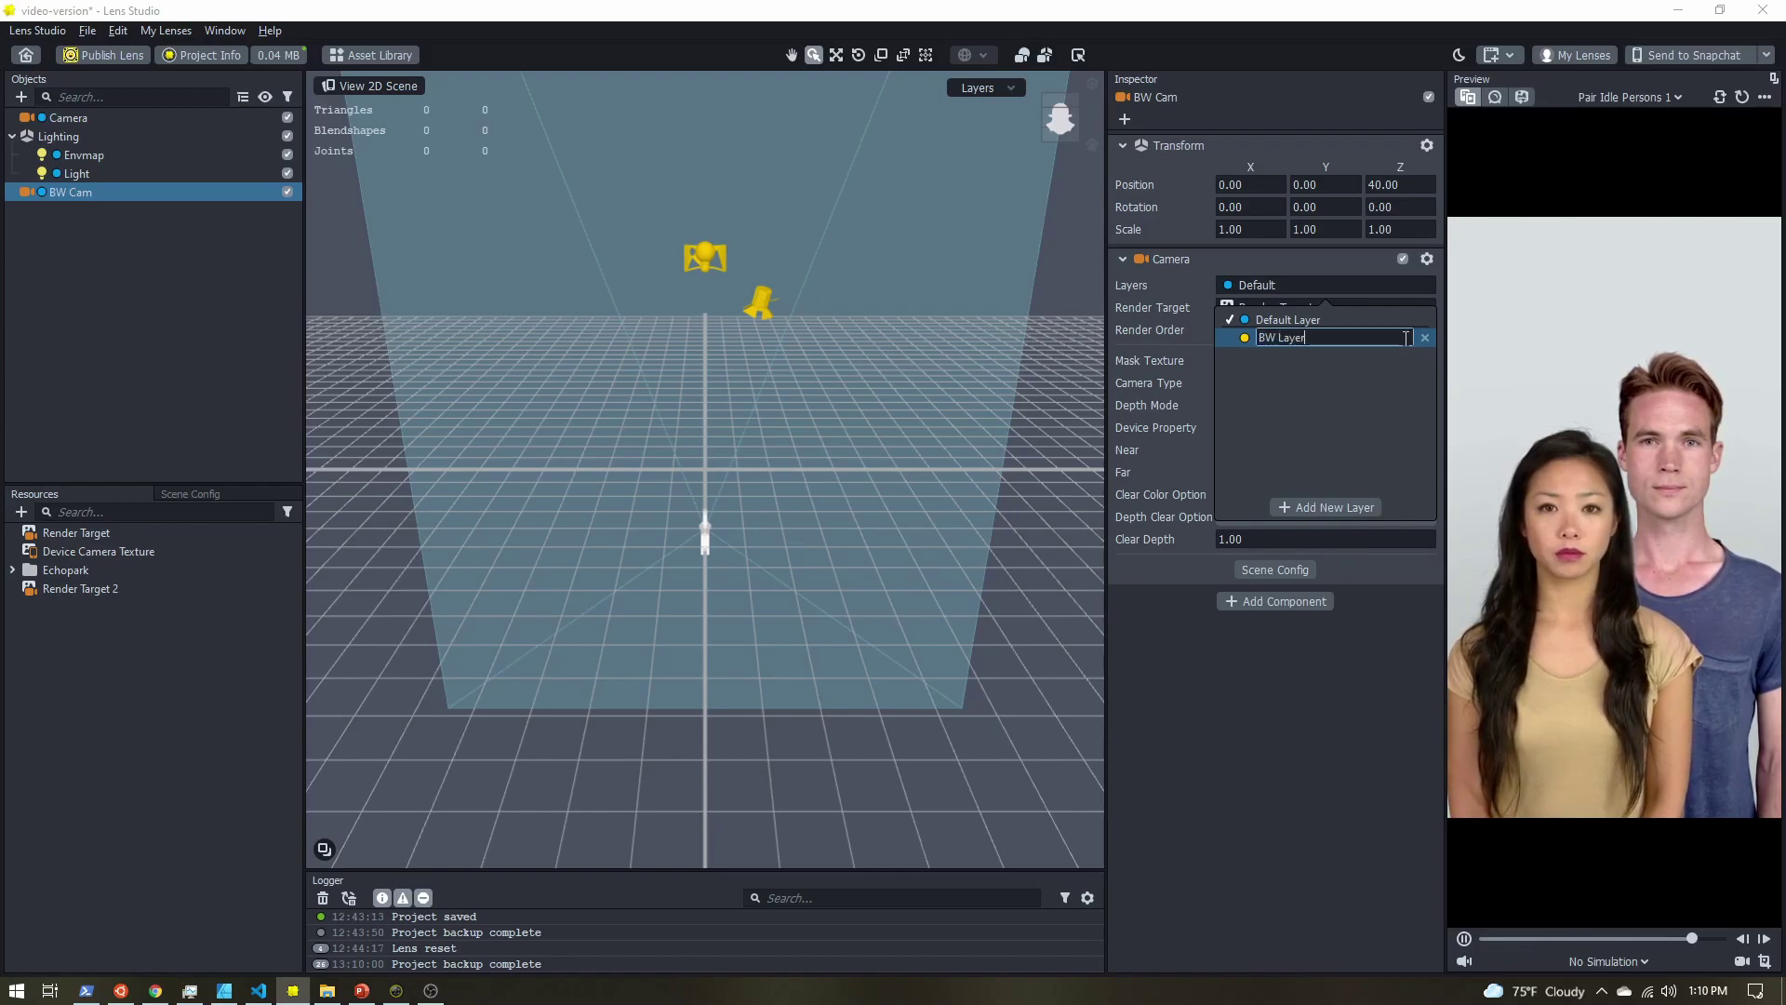
pyautogui.press('Return')
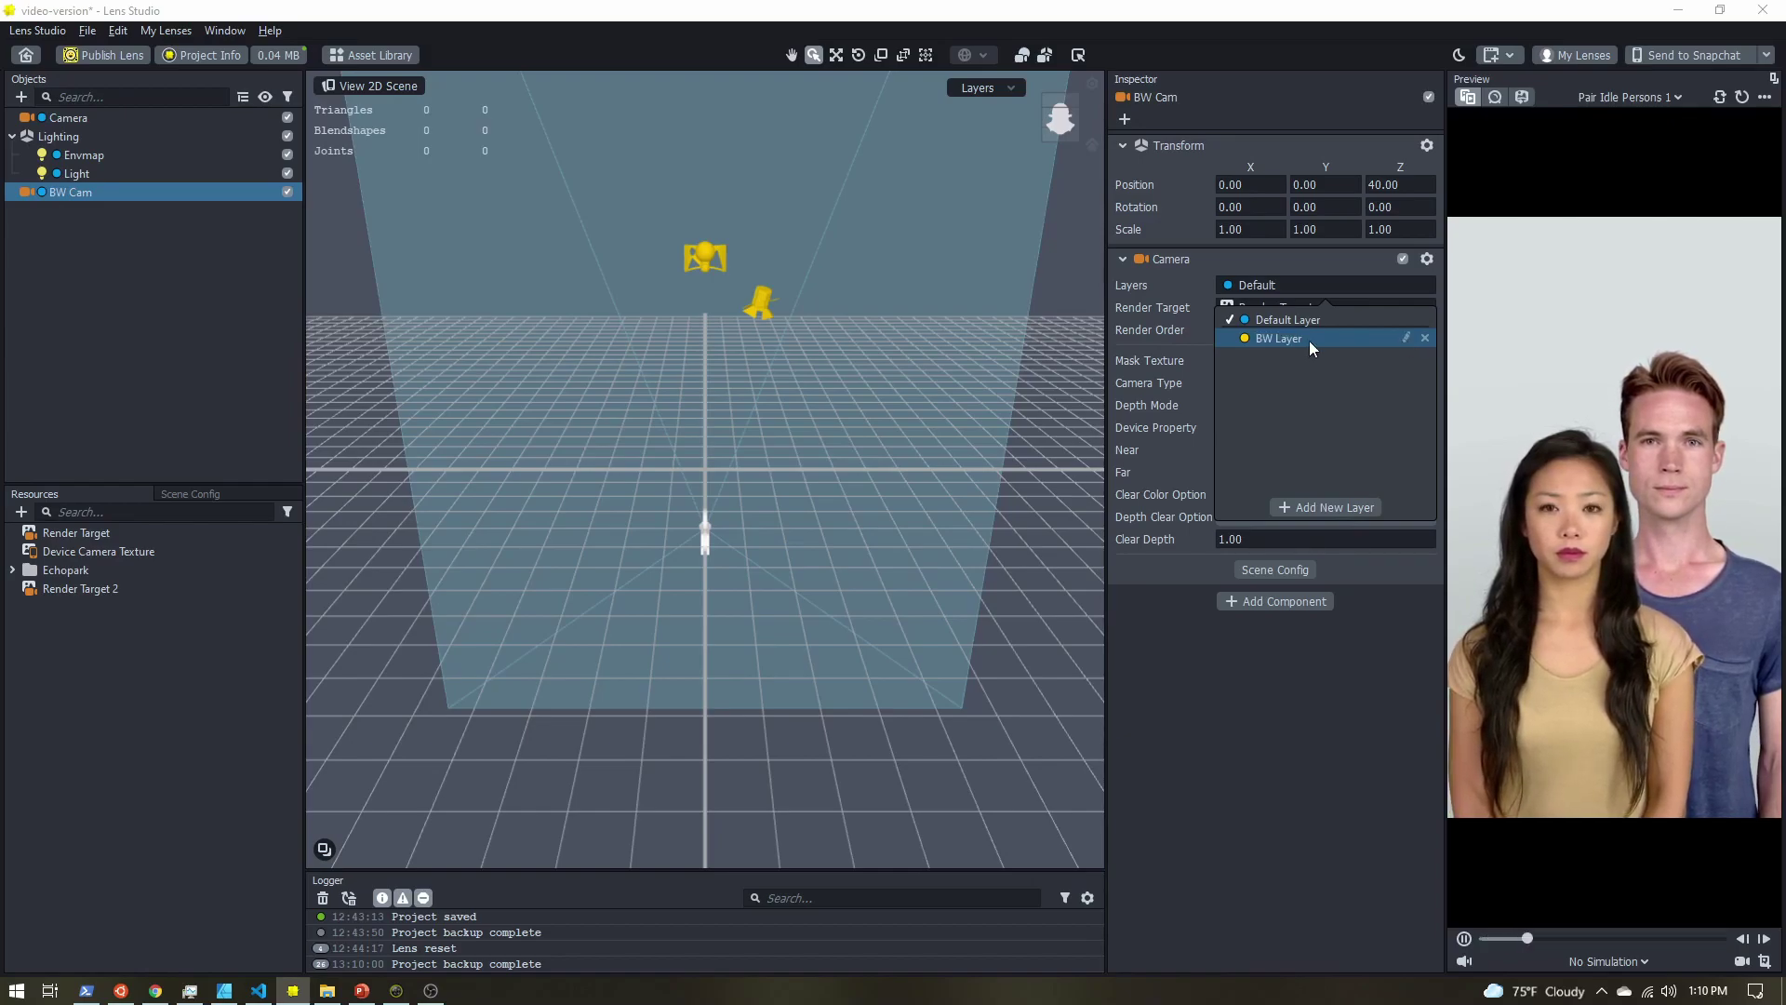
pyautogui.click(1241, 339)
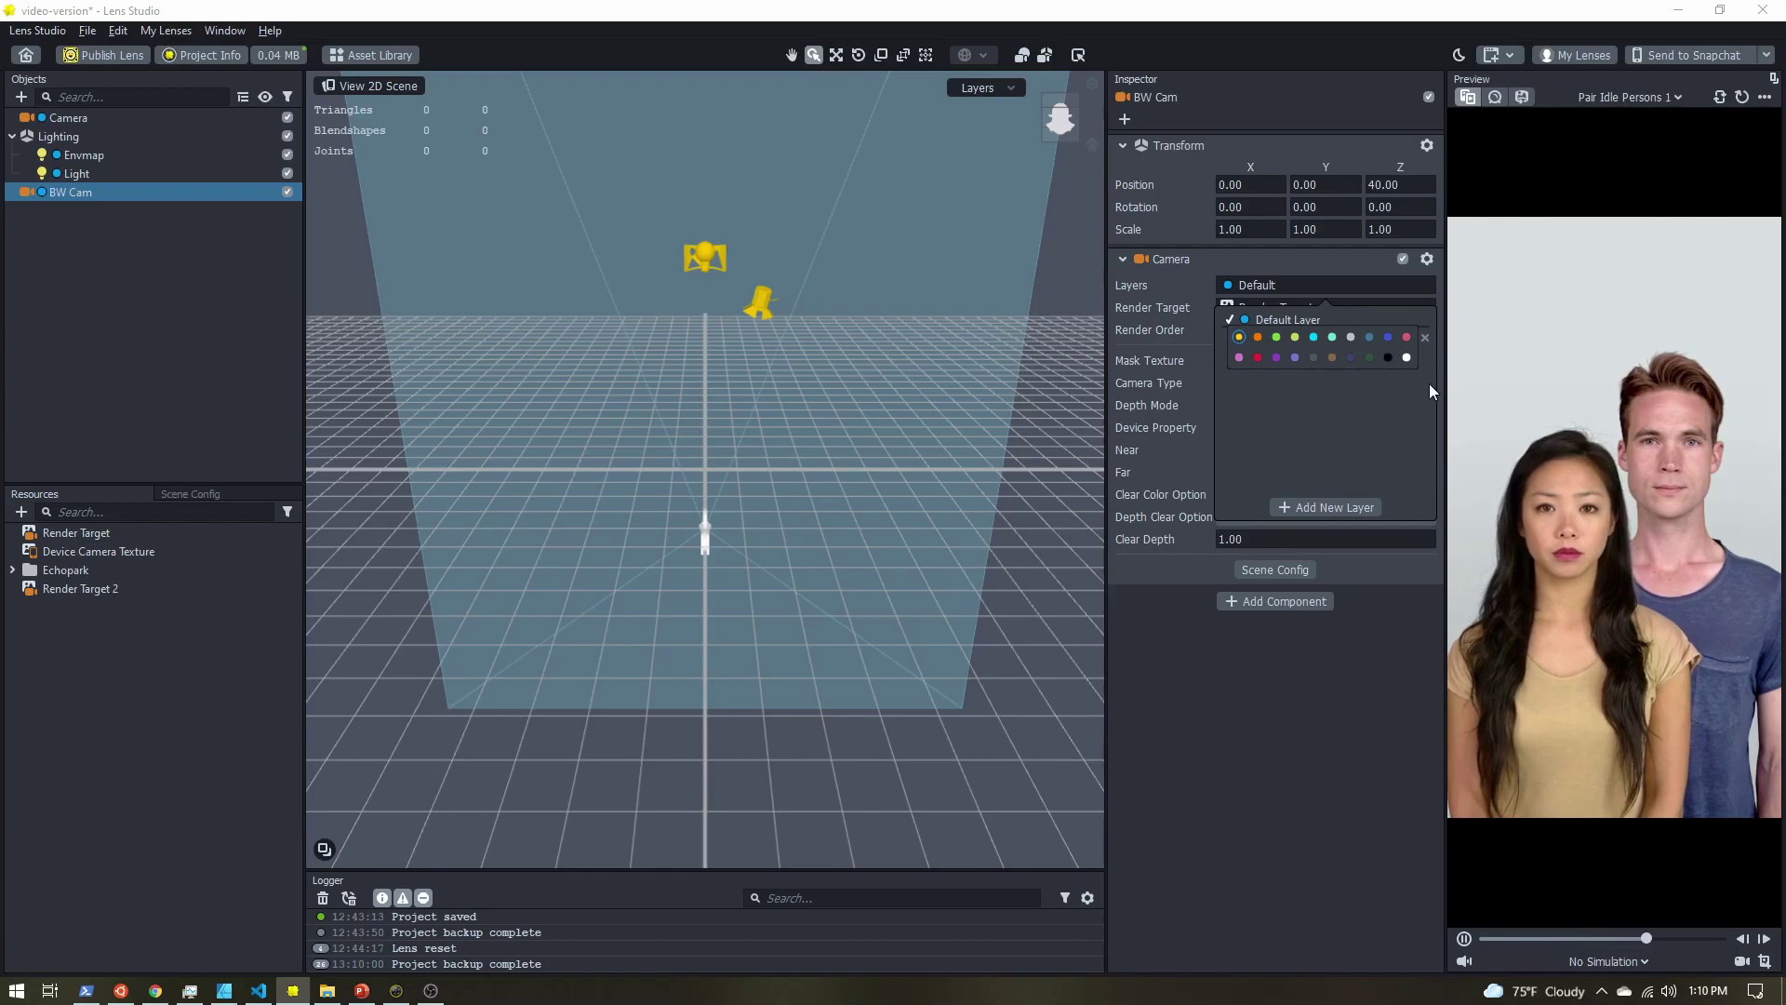
pyautogui.click(1402, 358)
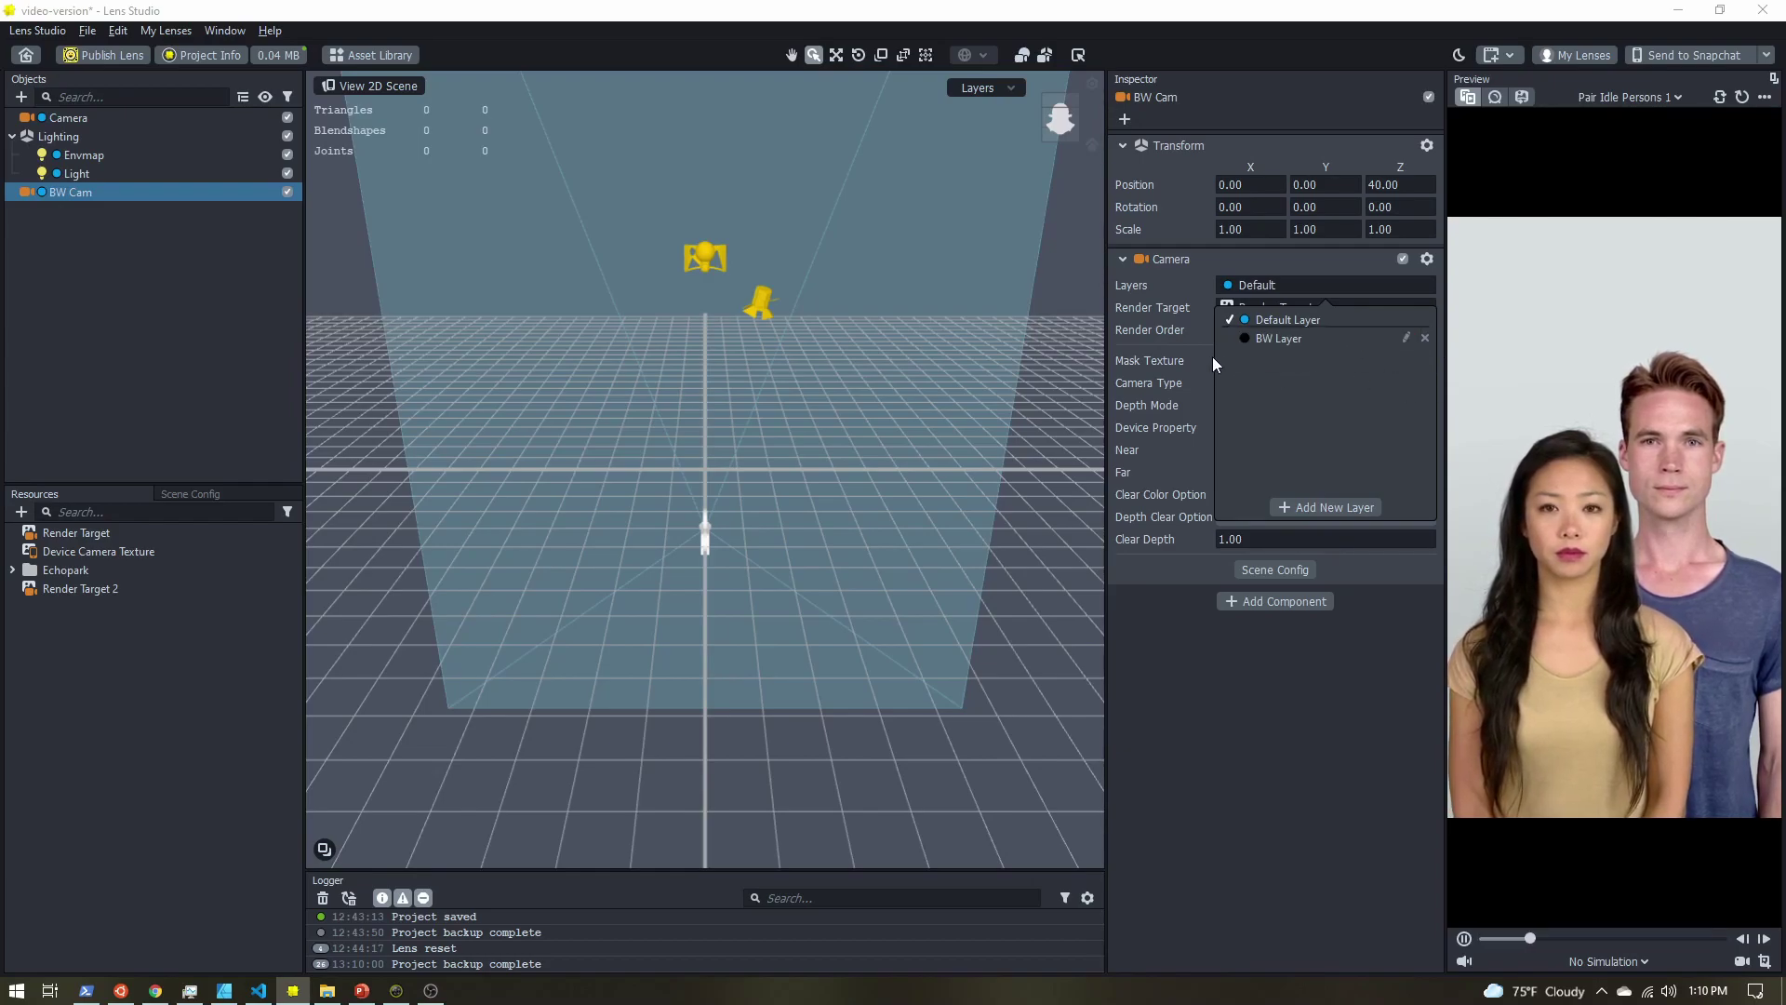
# Assign BW Cam to BW Layer only, removing it from the Default Layer.
pyautogui.click(1278, 338)
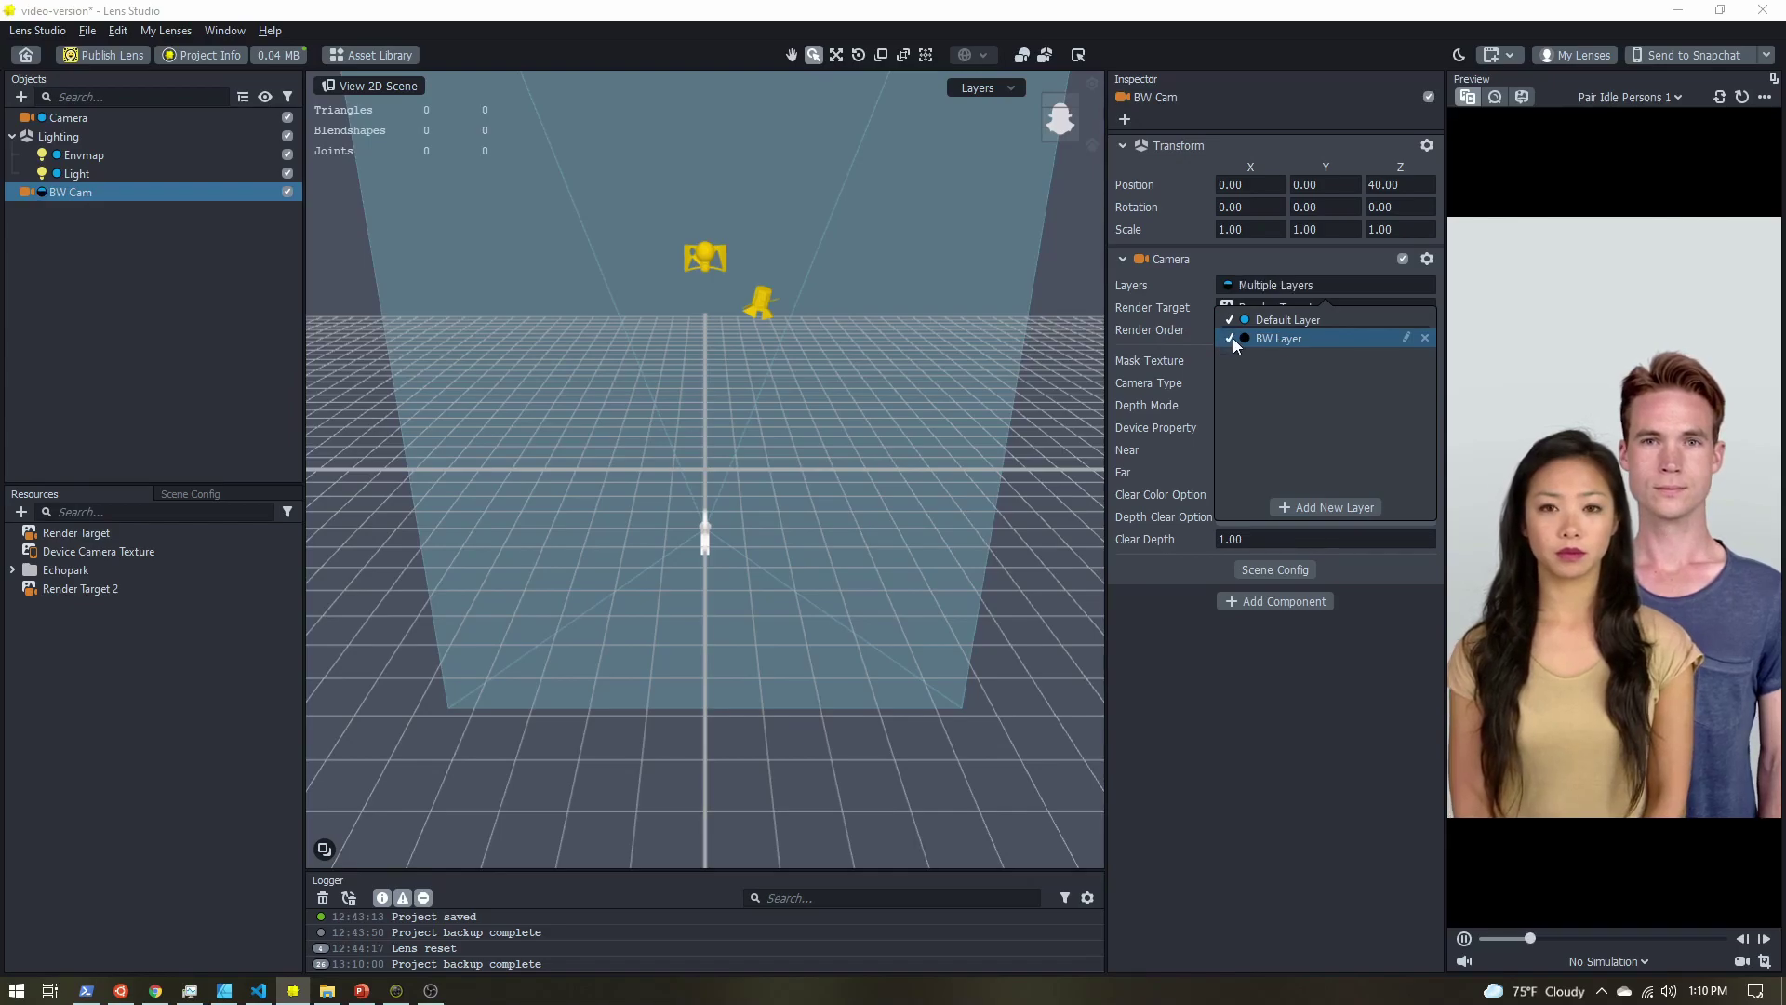
pyautogui.click(1284, 320)
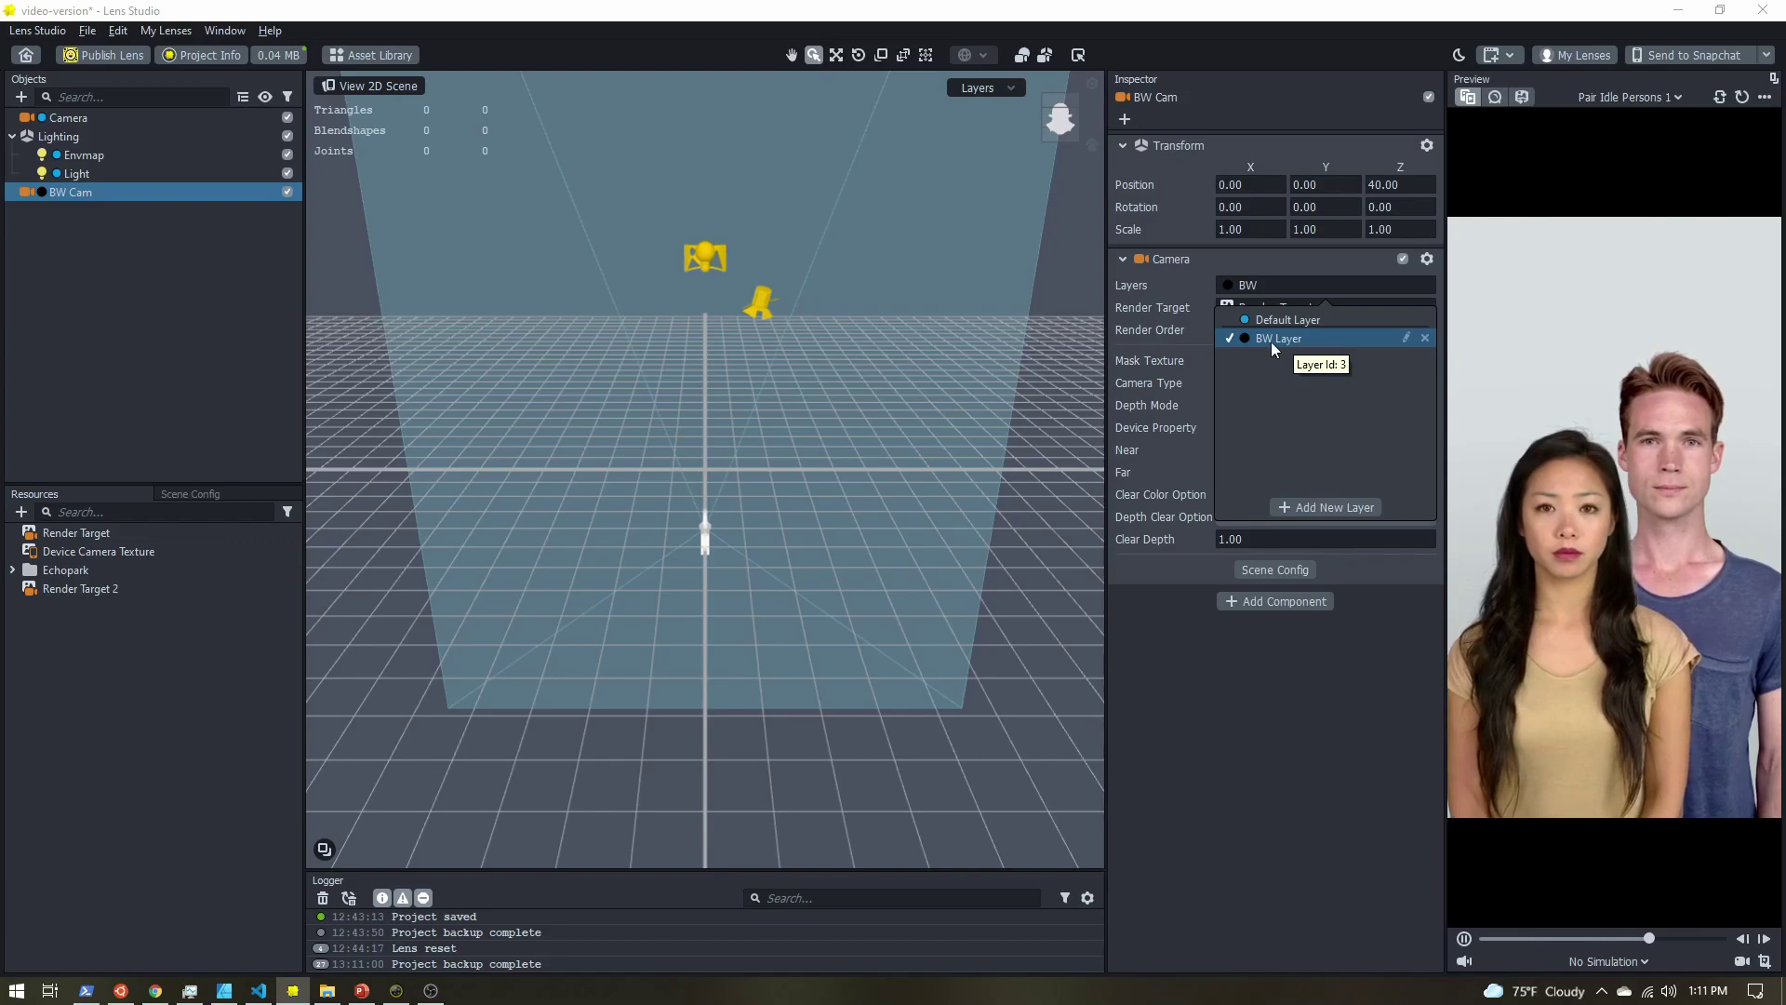
pyautogui.click(1260, 712)
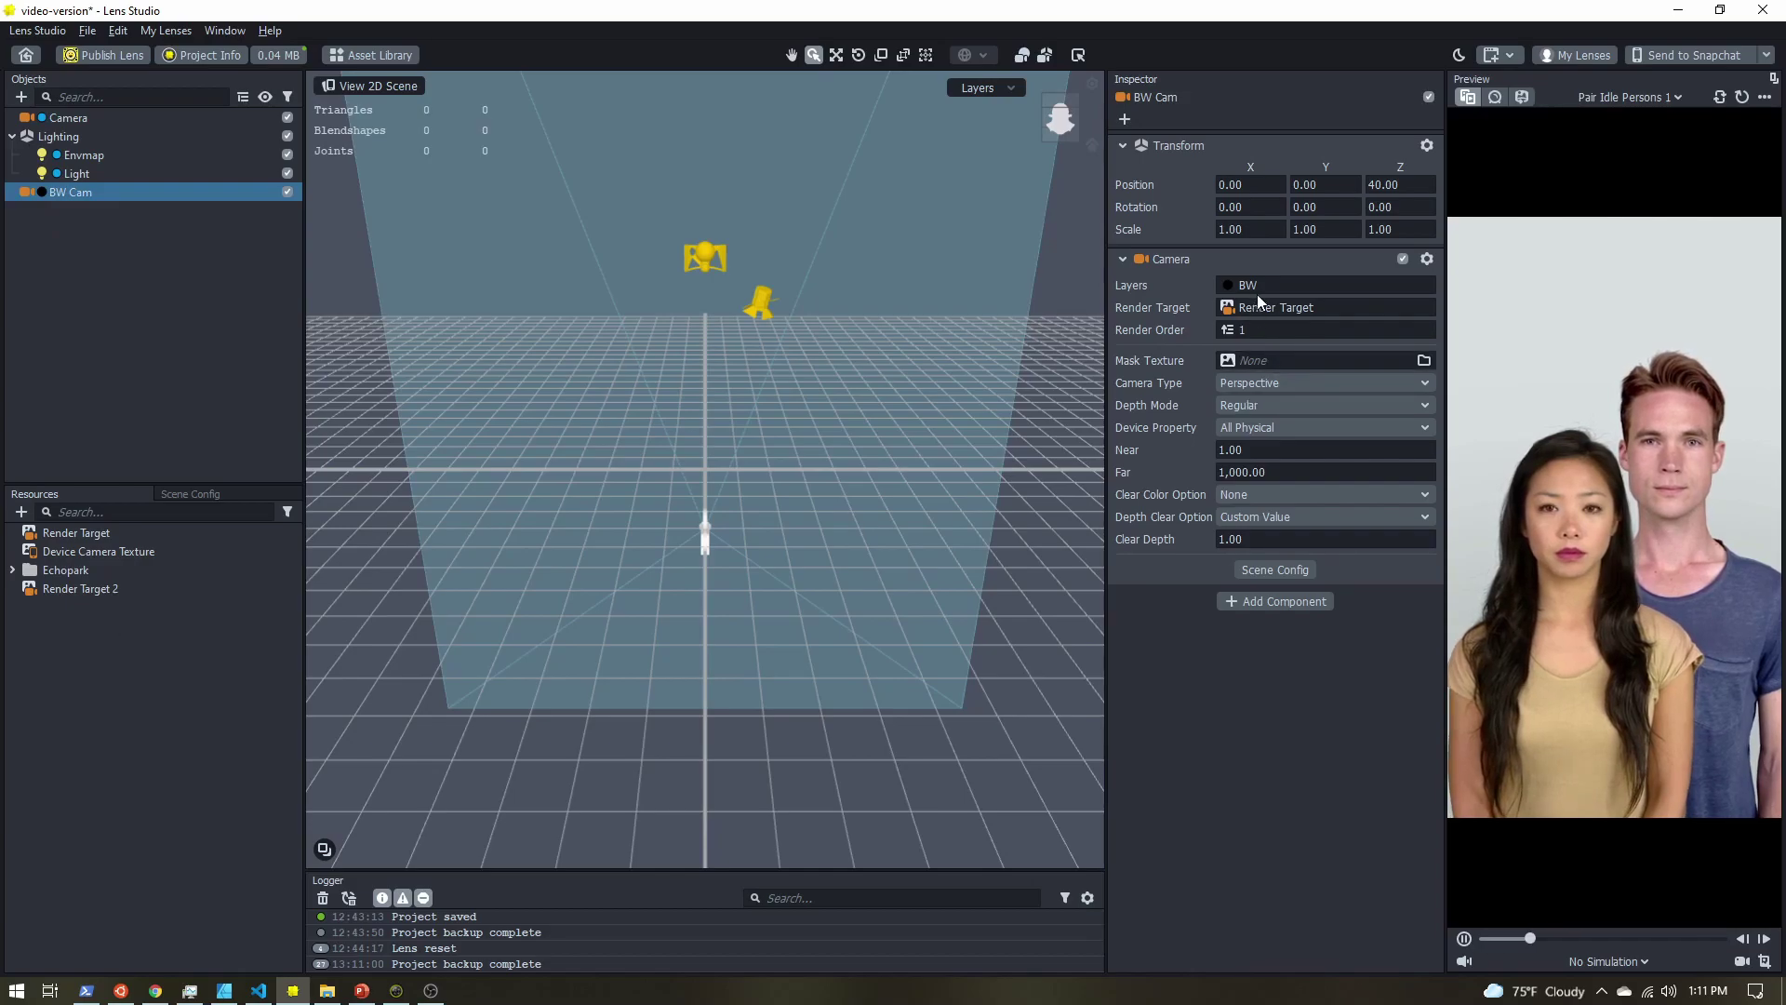
# Rename the Render Target 2 resource as BW Render Target.
pyautogui.click(65, 586)
pyautogui.rightClick(63, 586)
pyautogui.click(86, 597)
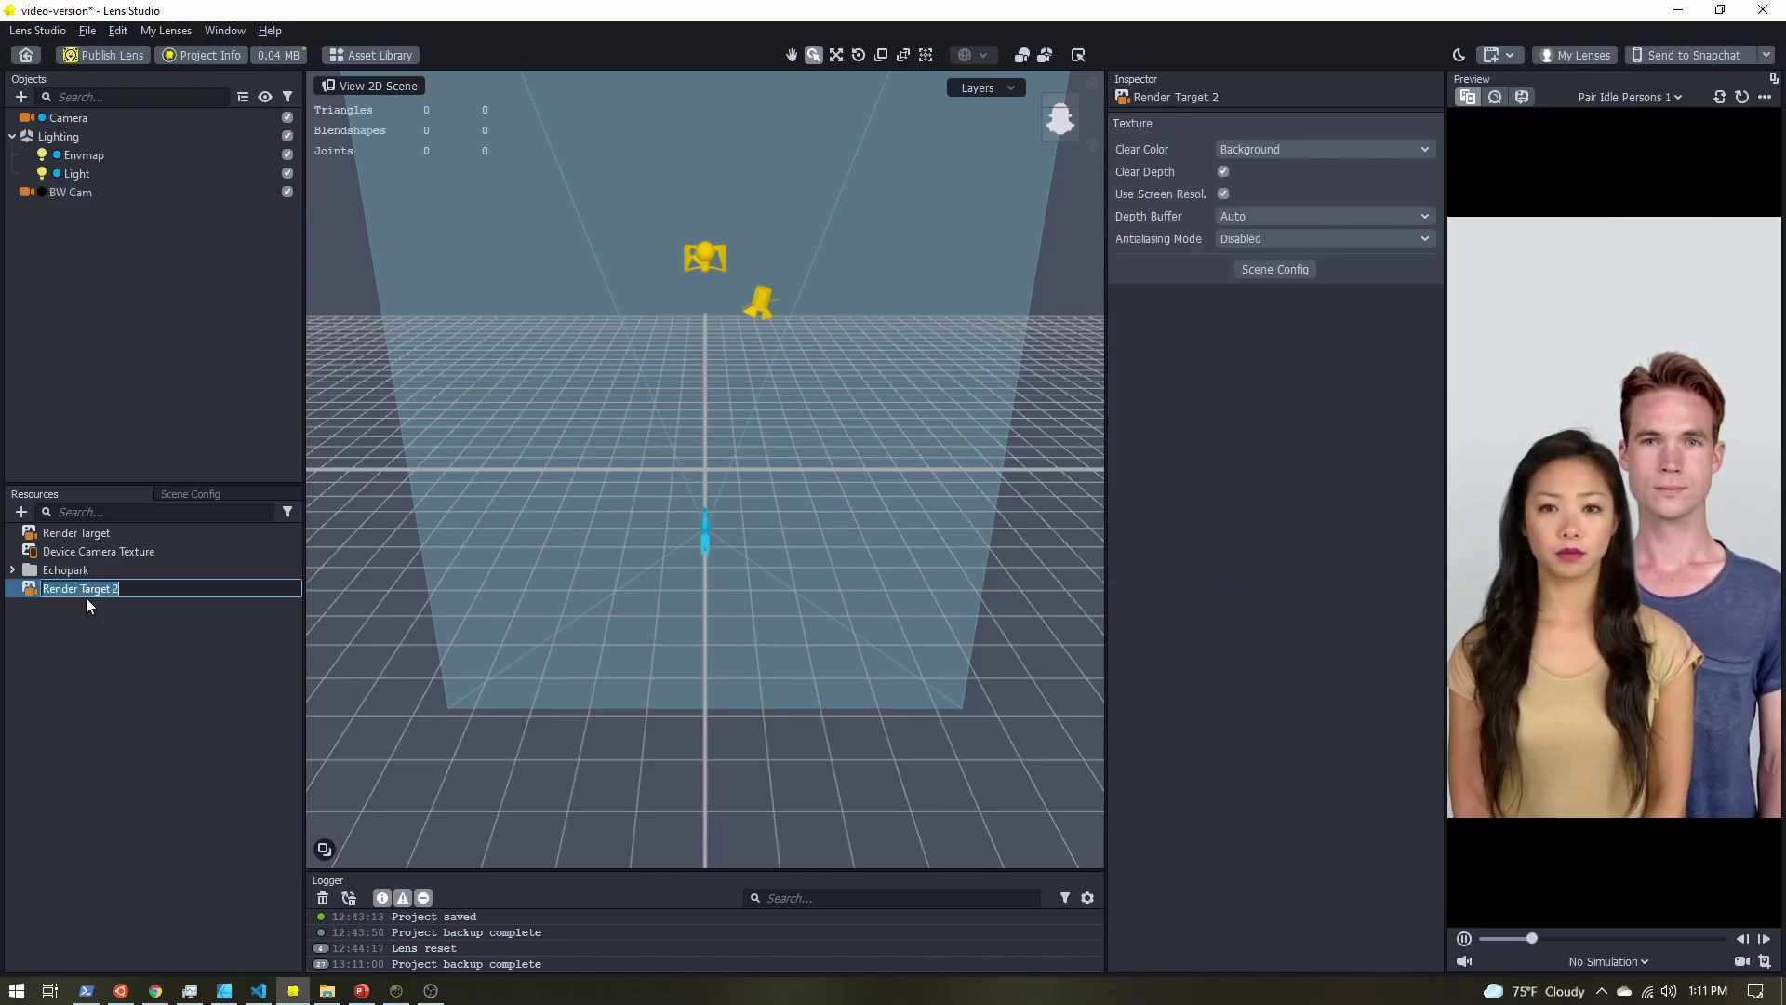
pyautogui.write('BW Render Target')
pyautogui.press('Return')
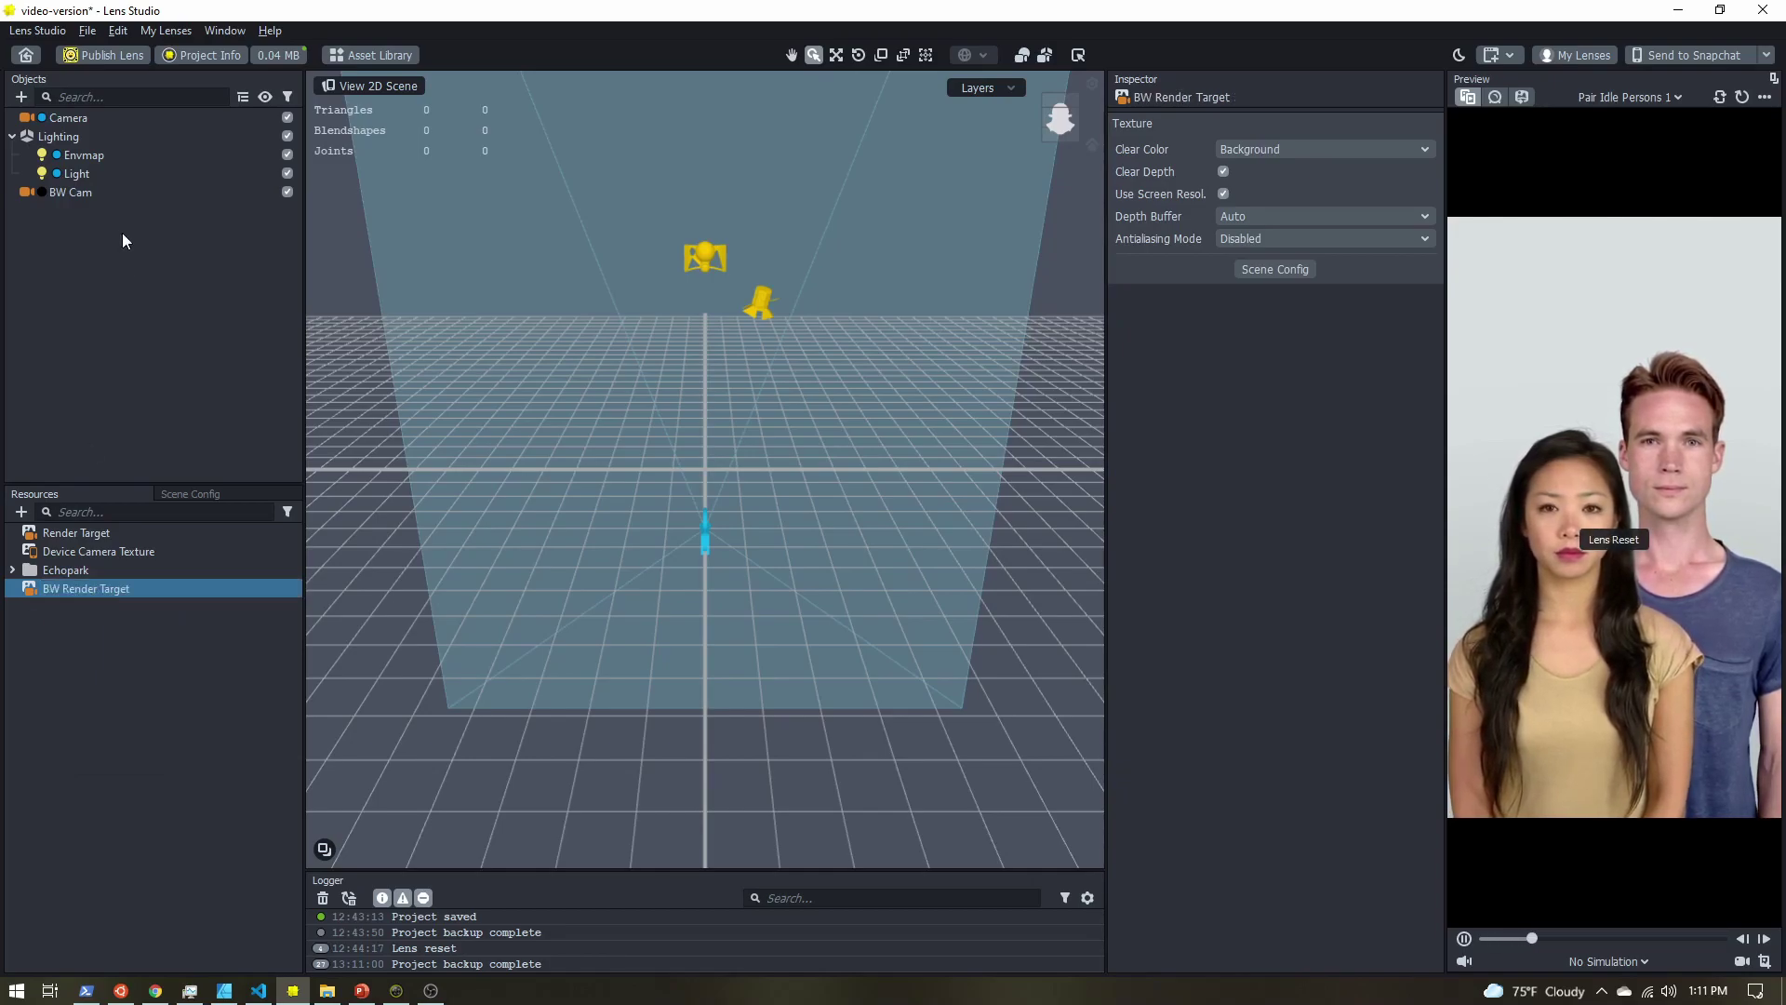
# Set BW Cam's render target to BW Render Target.
pyautogui.click(92, 192)
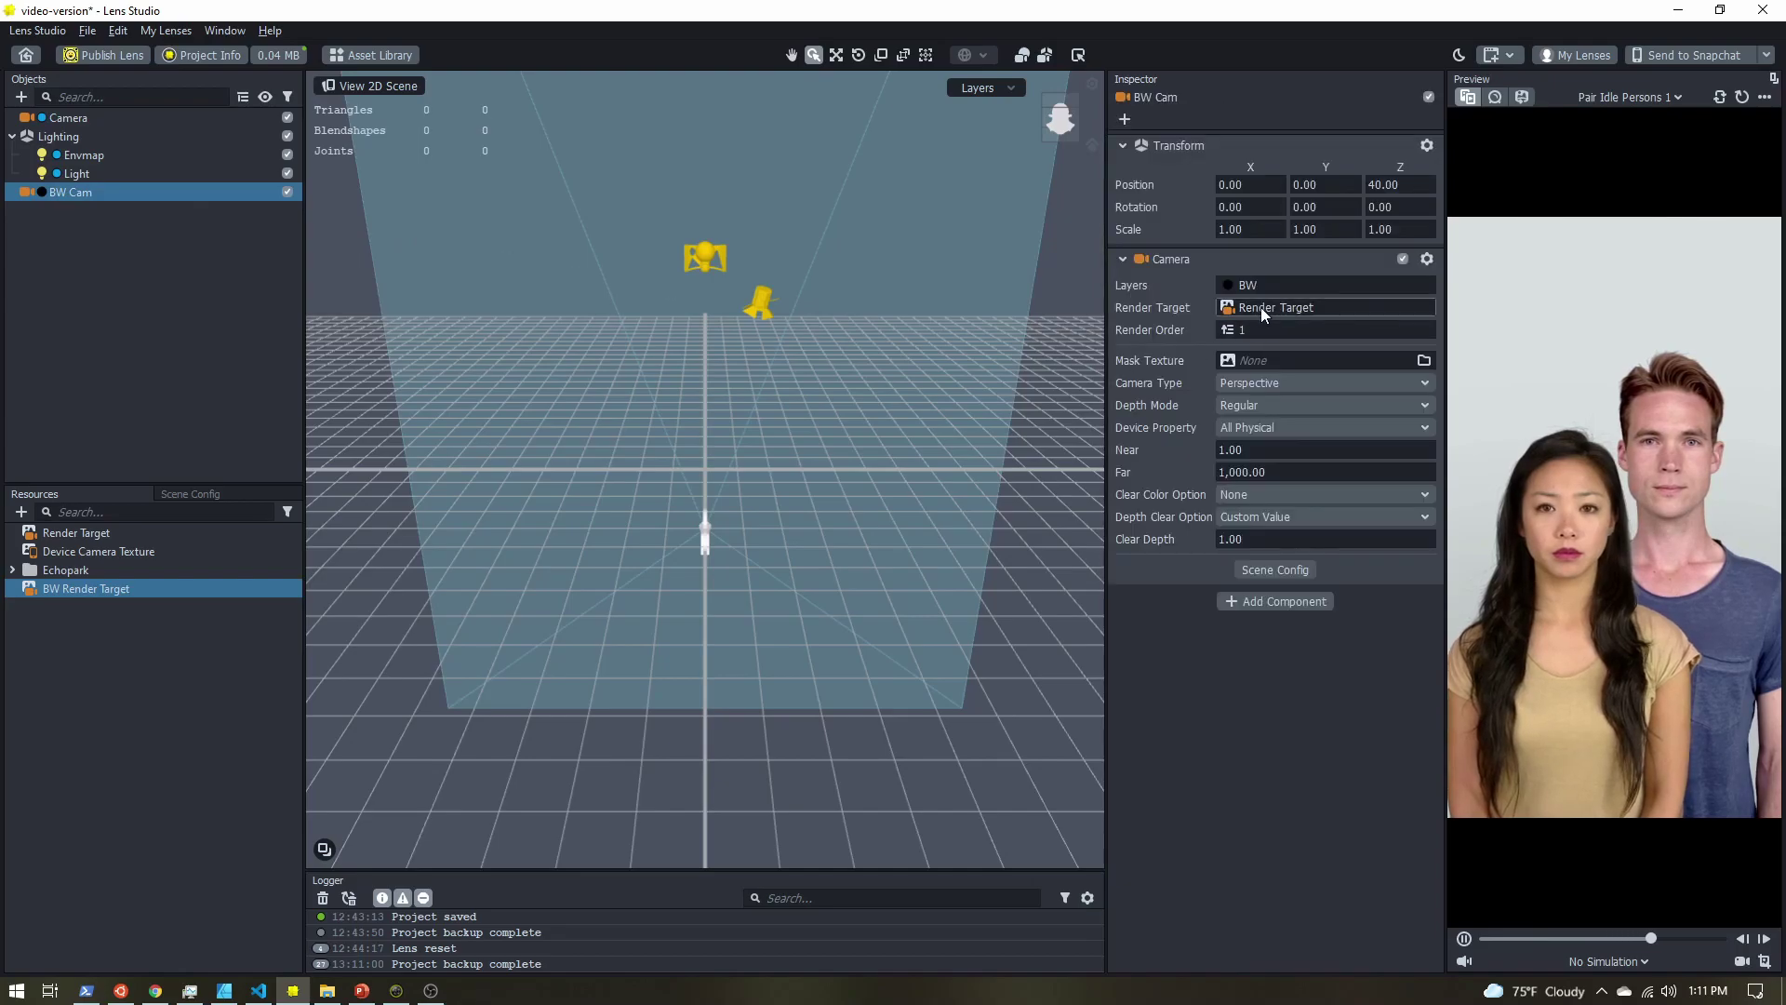
pyautogui.click(1263, 305)
pyautogui.doubleClick(835, 320)
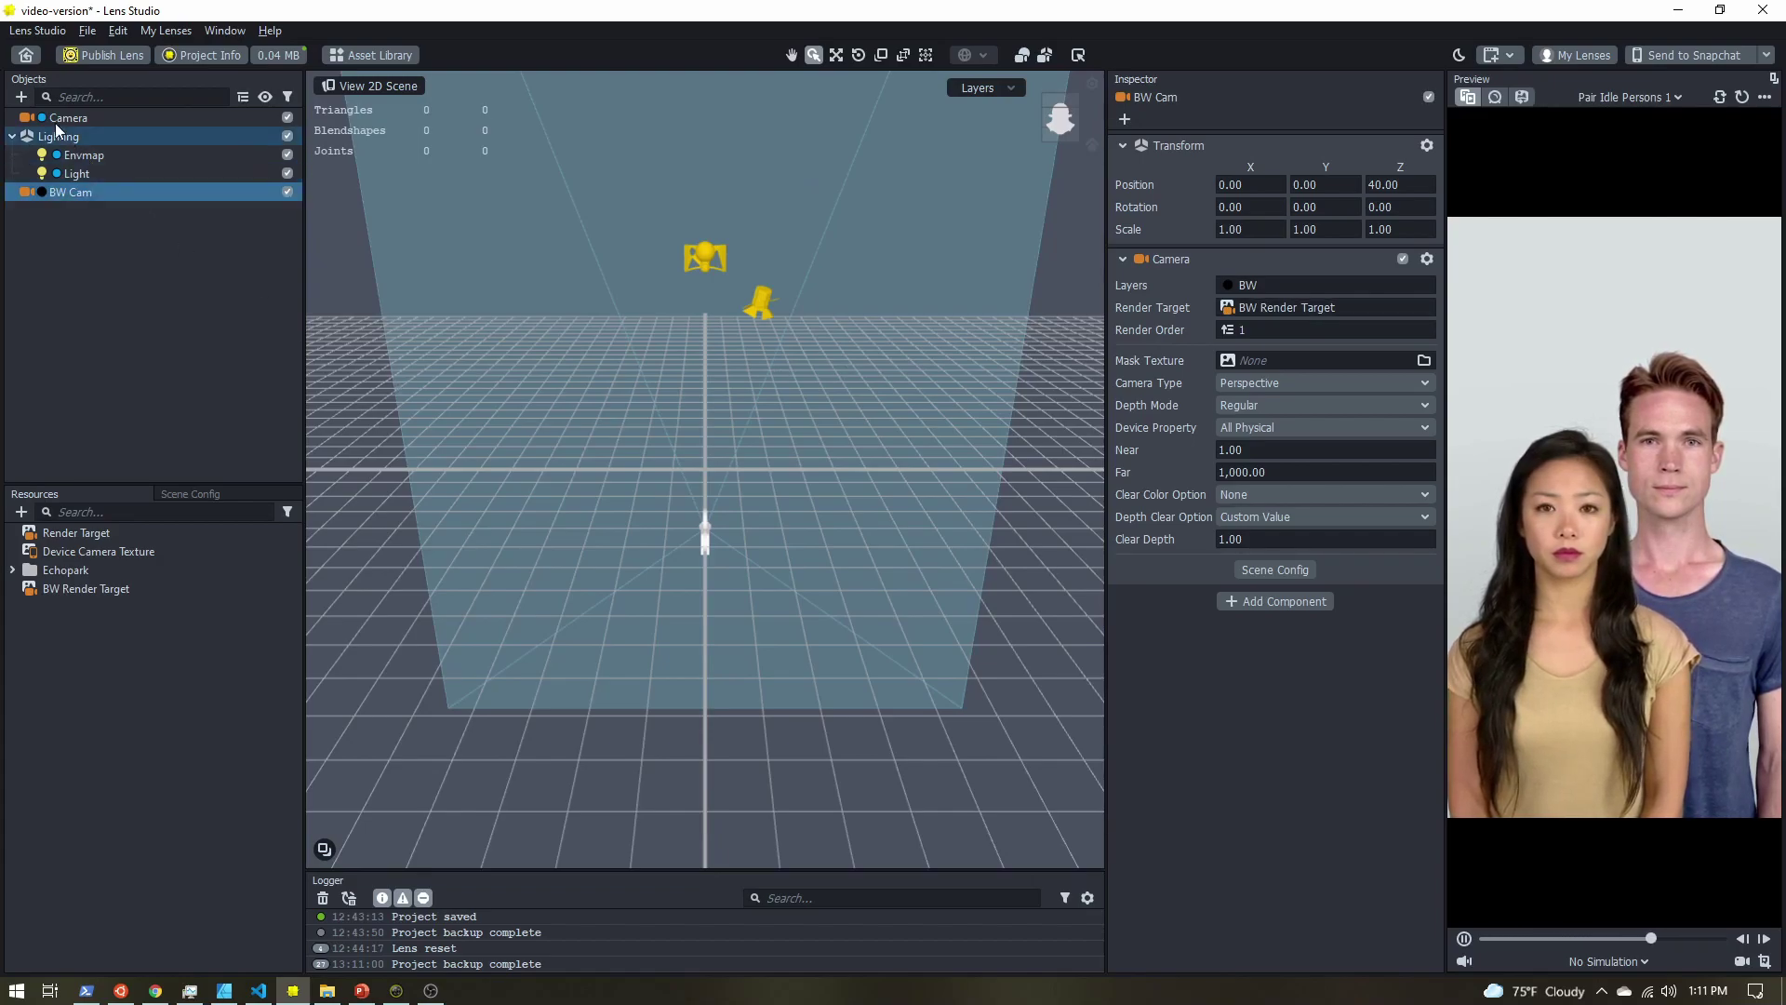
# Add a Gauss Blur post effect to the scene.
pyautogui.click(21, 97)
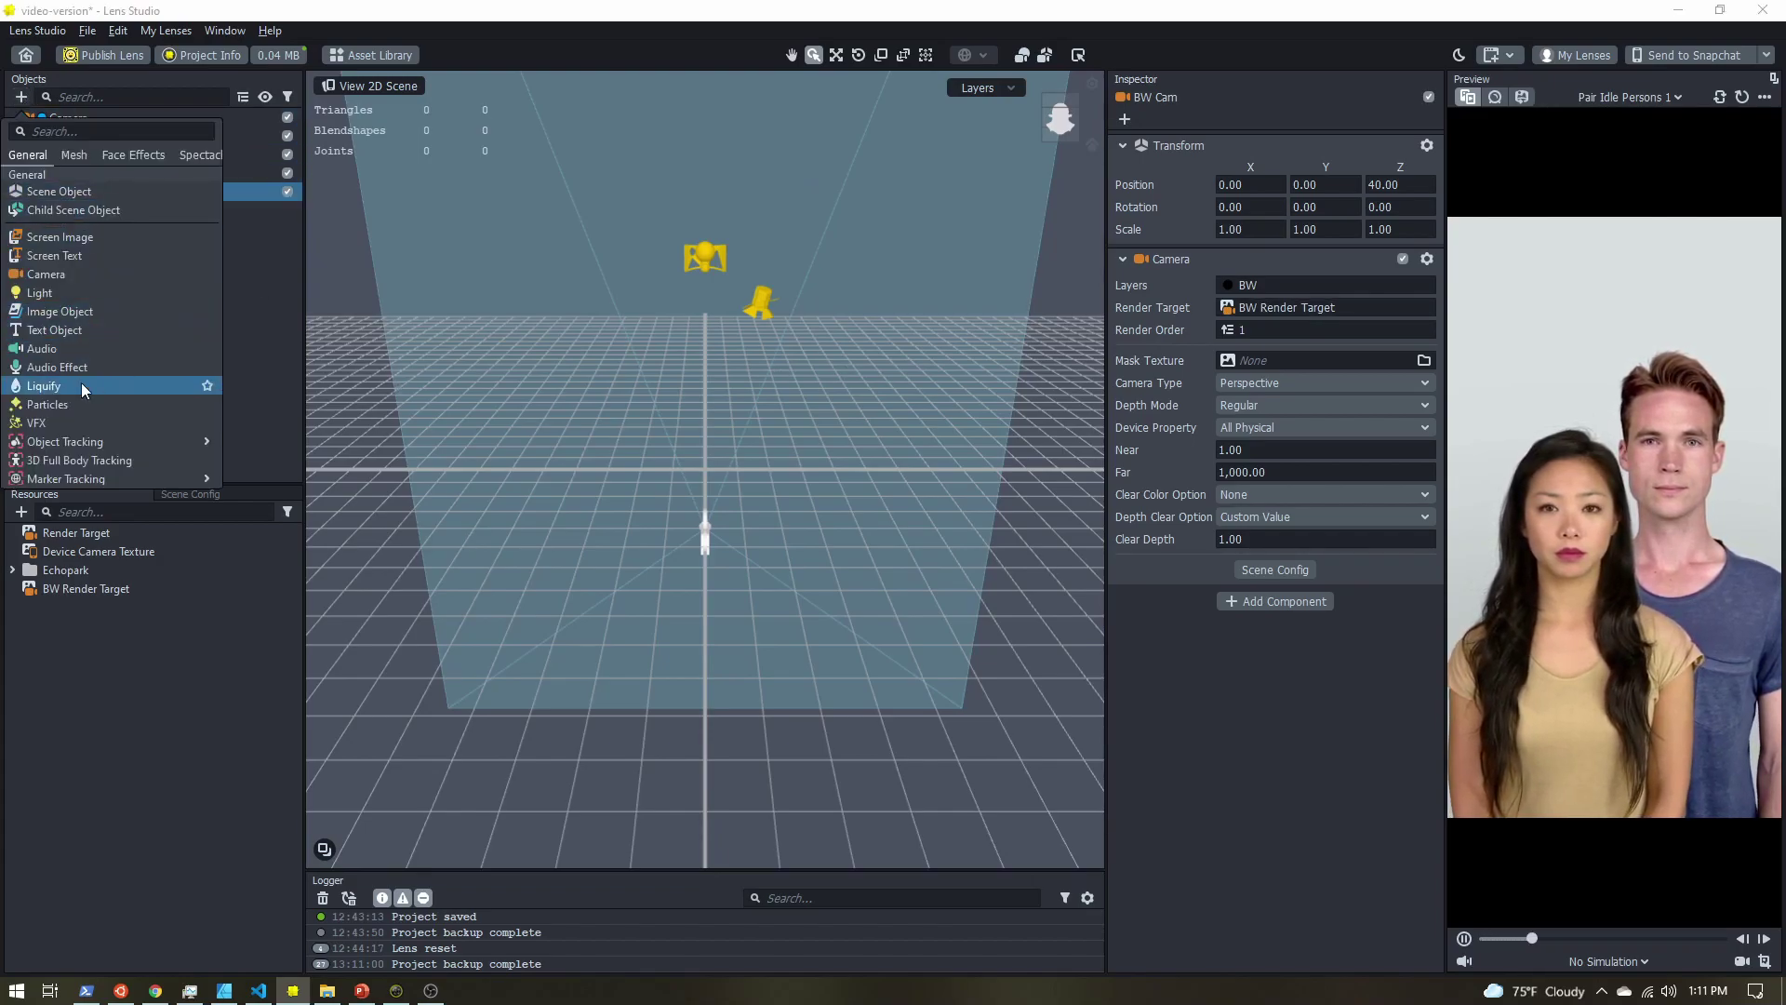
pyautogui.scroll(-3, 136, 368)
pyautogui.scroll(-2, 137, 369)
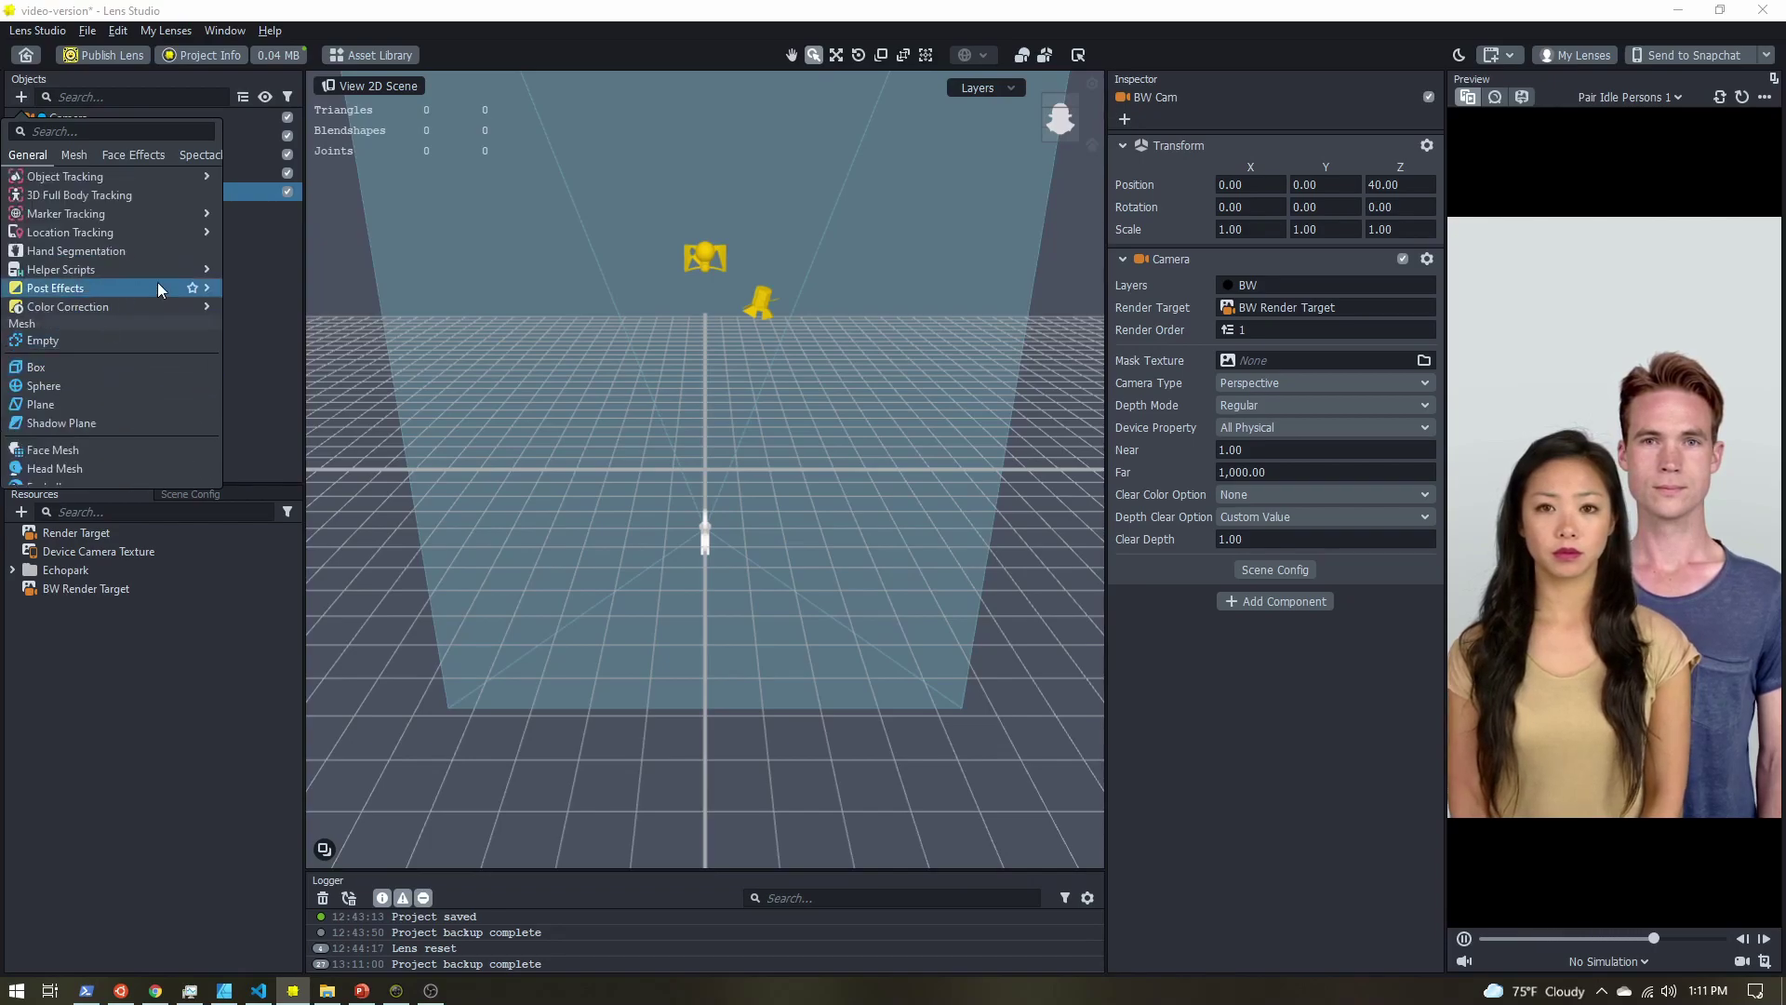
pyautogui.moveTo(181, 286)
pyautogui.click(288, 514)
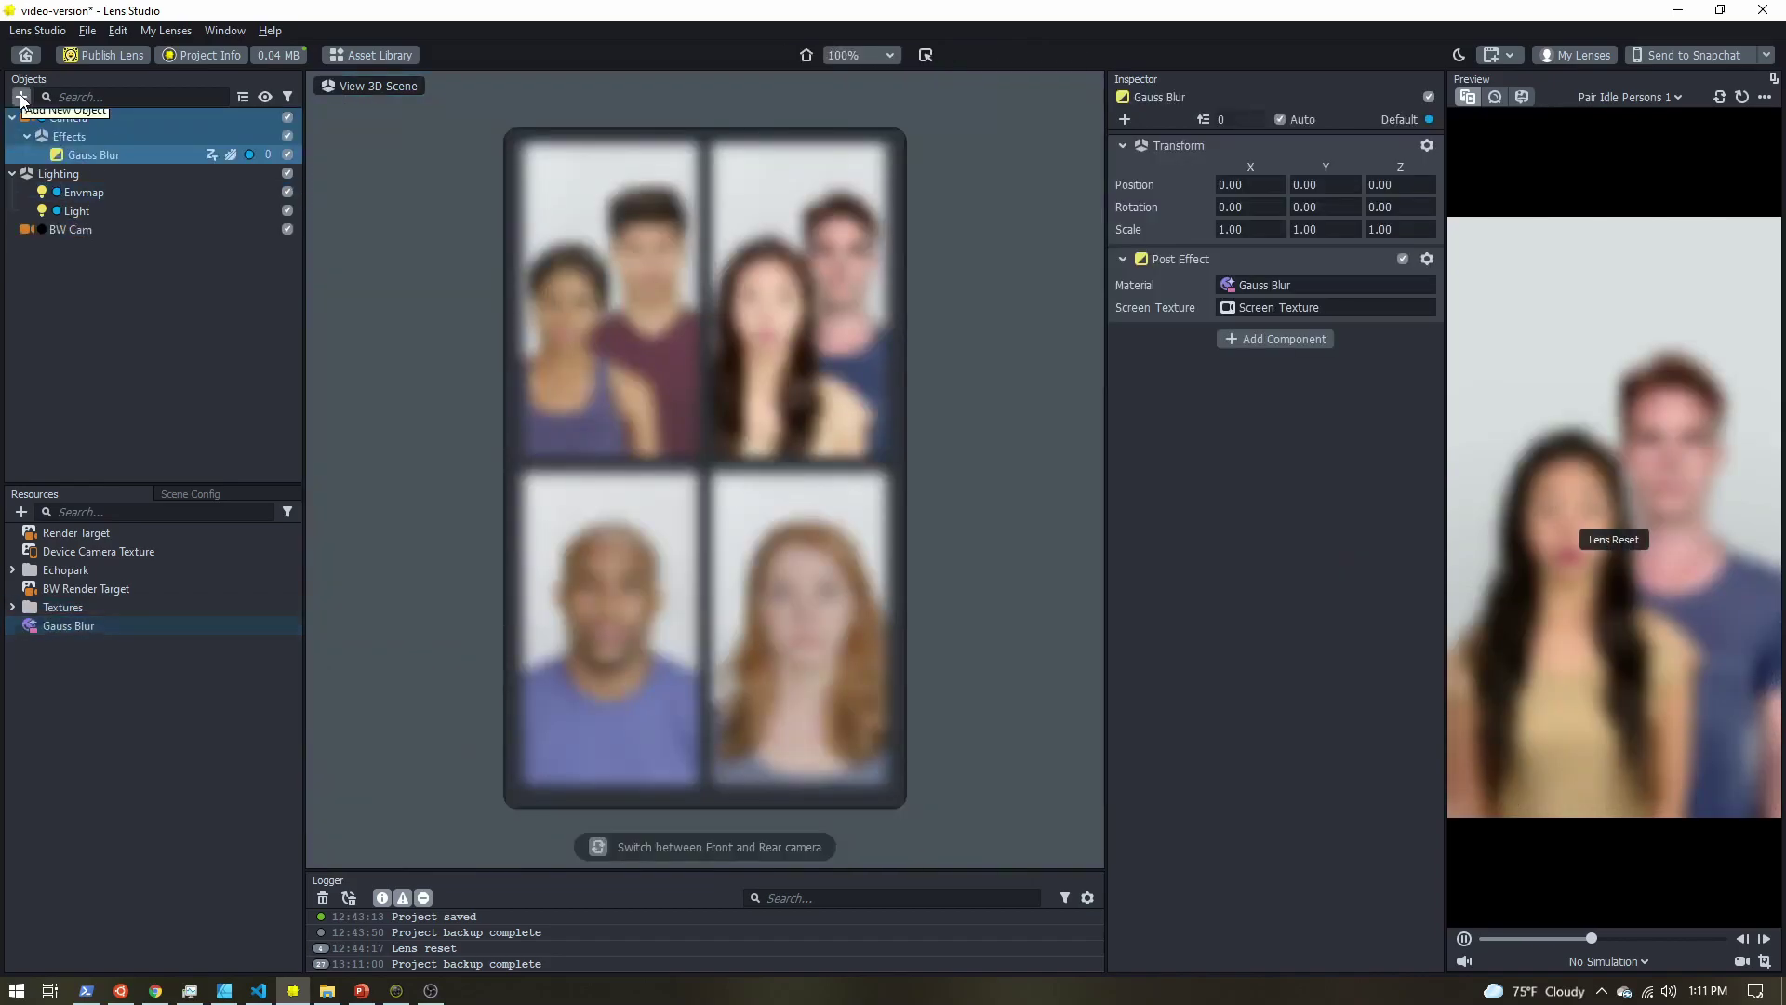
# Add a BW color correction post effect to the scene.
pyautogui.click(20, 97)
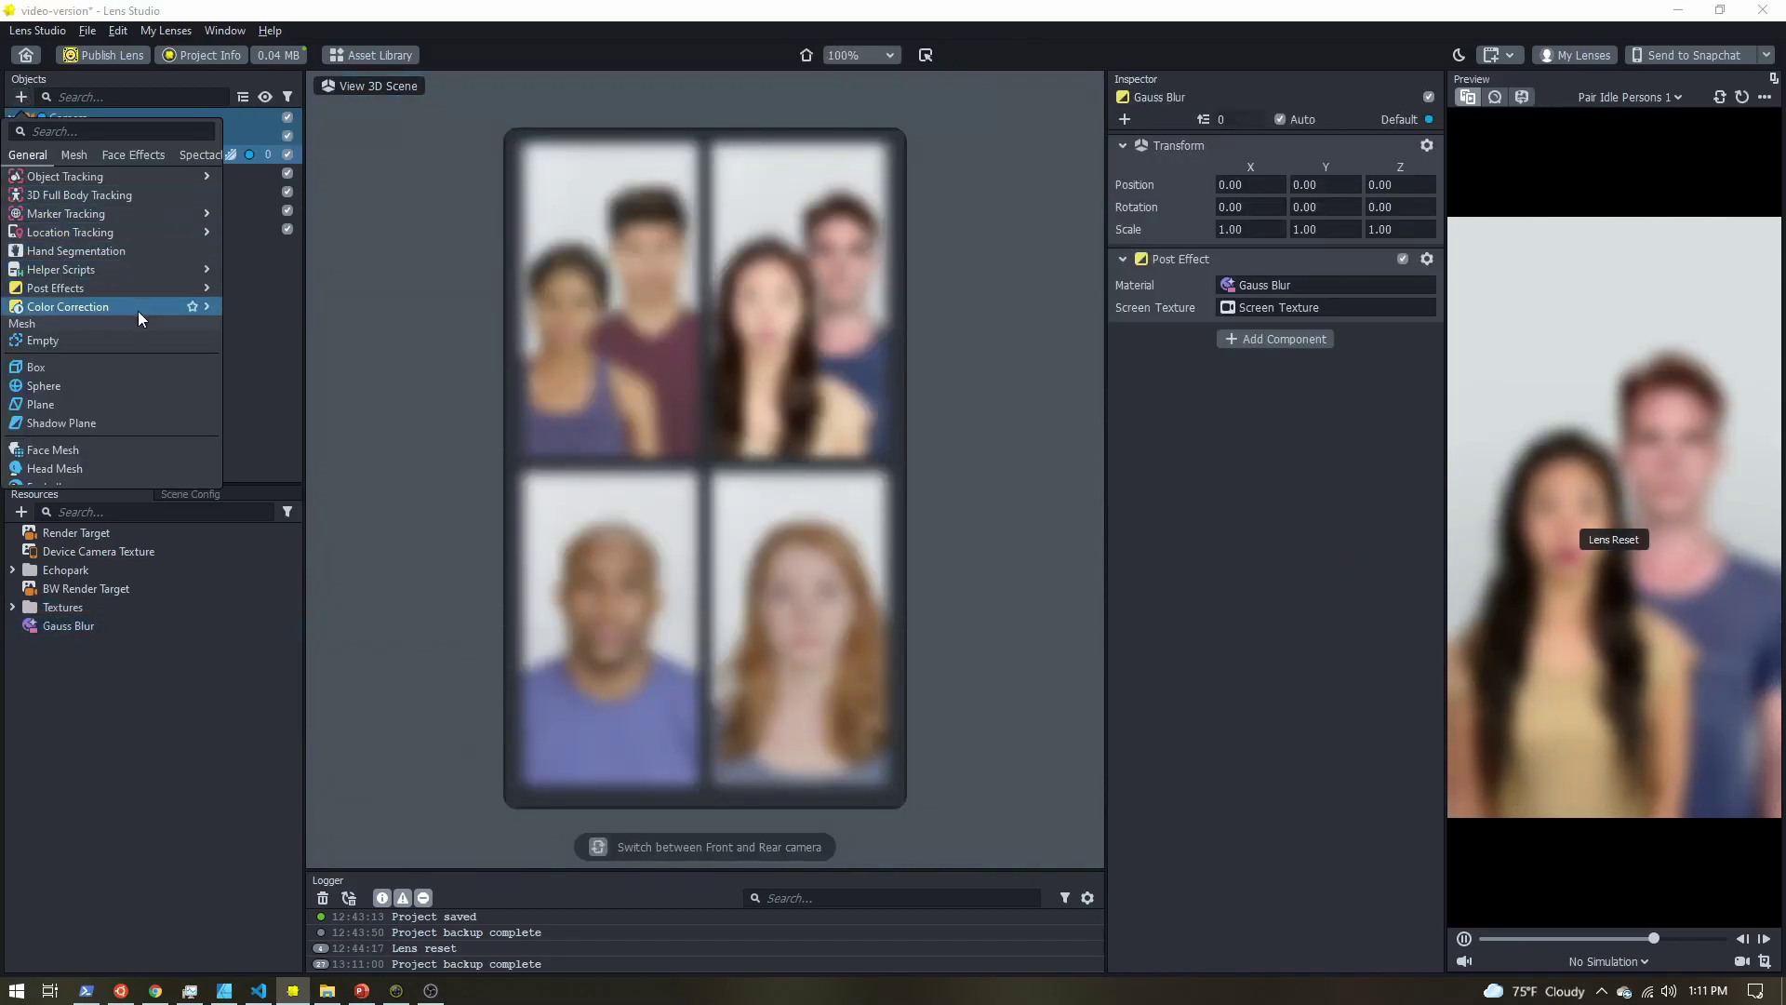
pyautogui.moveTo(192, 303)
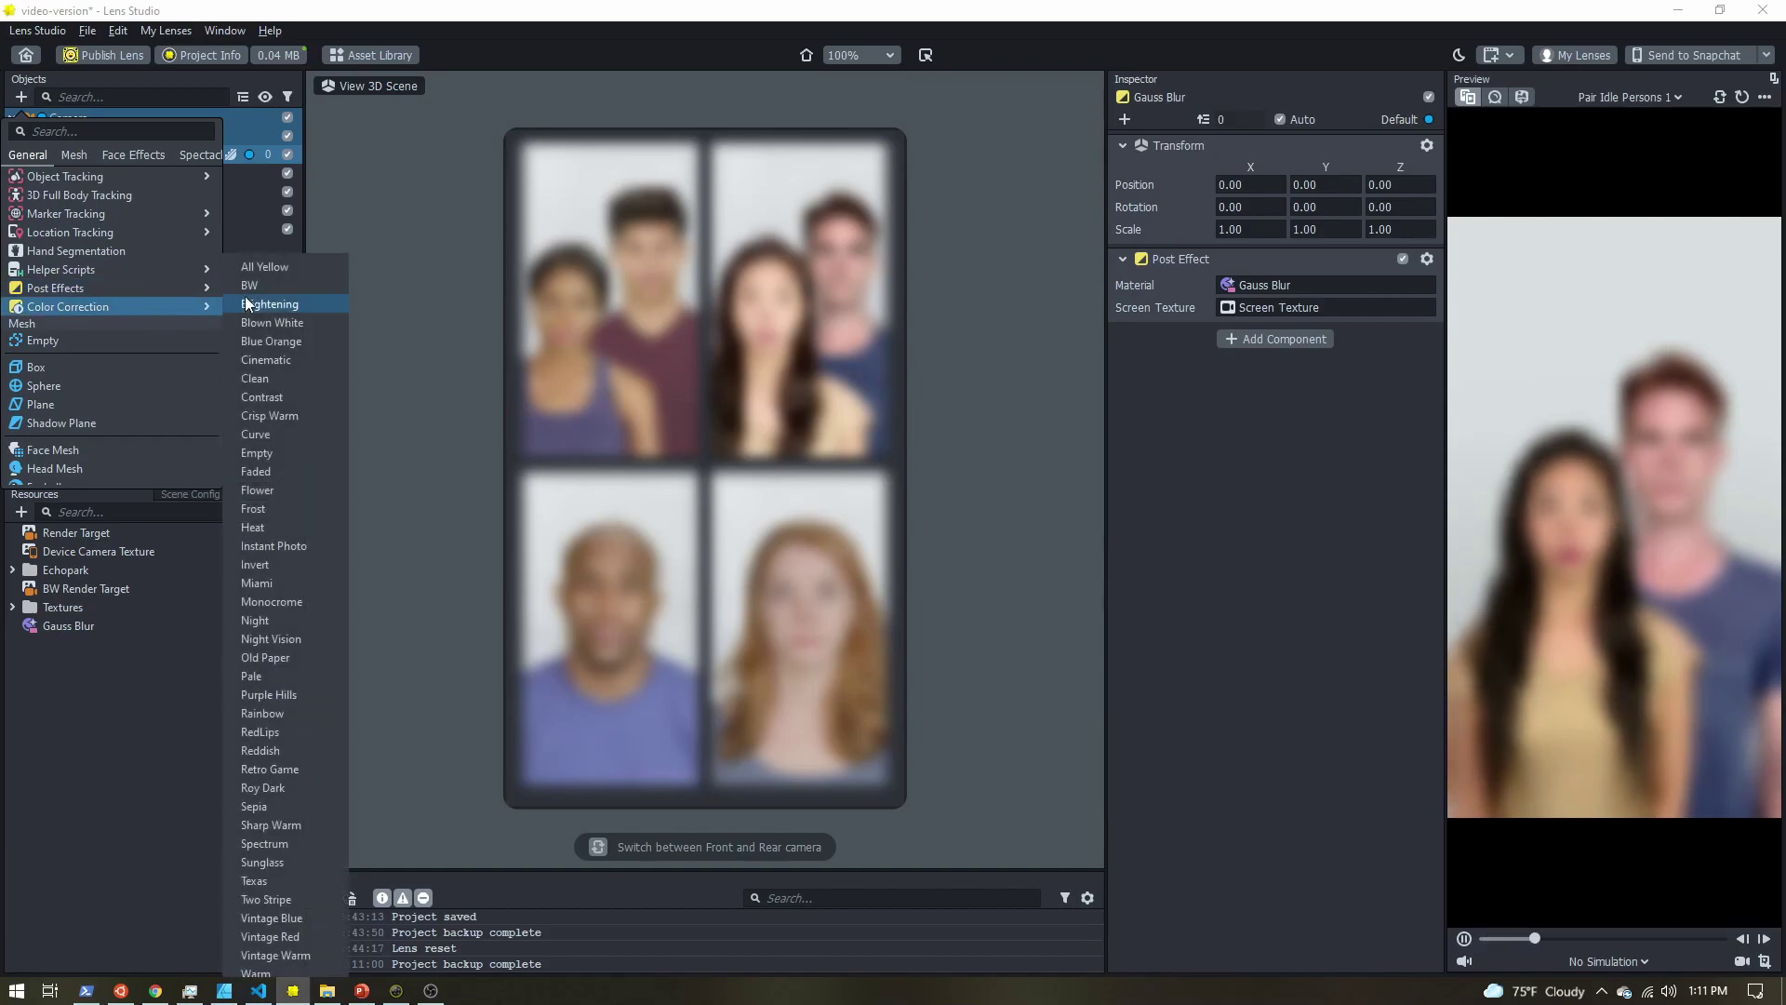
pyautogui.click(251, 285)
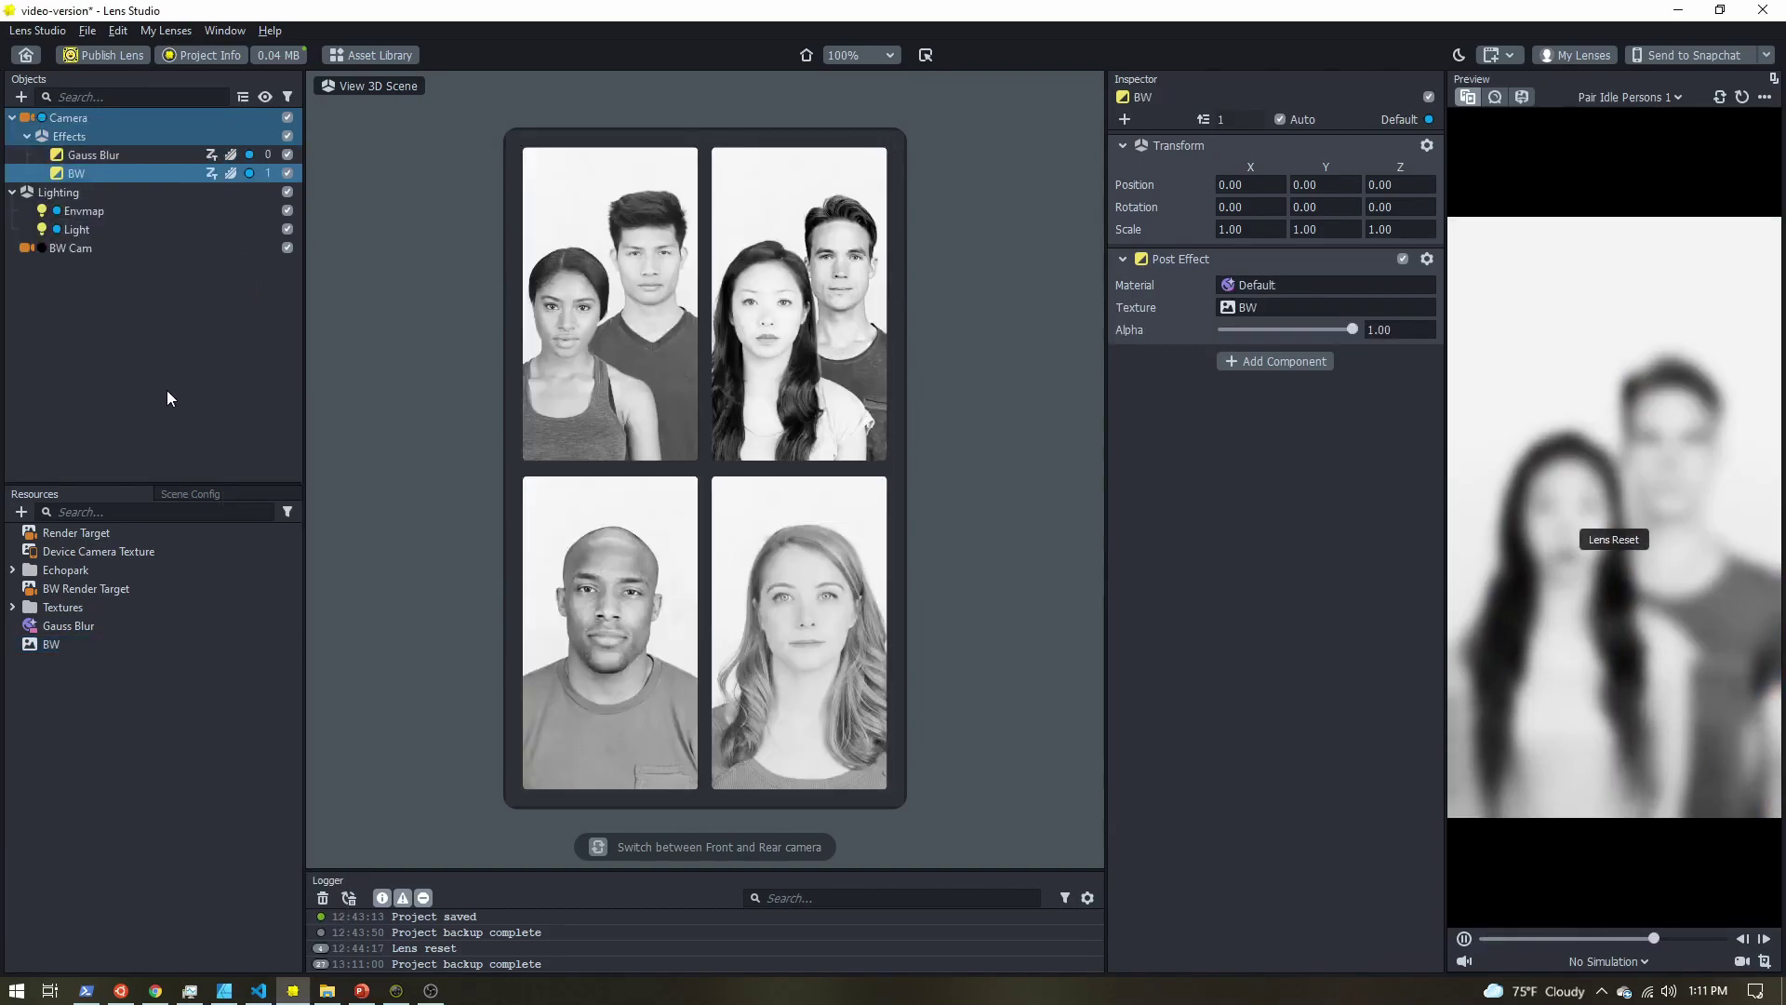
# Move the Effects group with its post effects from Camera to BW Cam as a child.
pyautogui.click(70, 119)
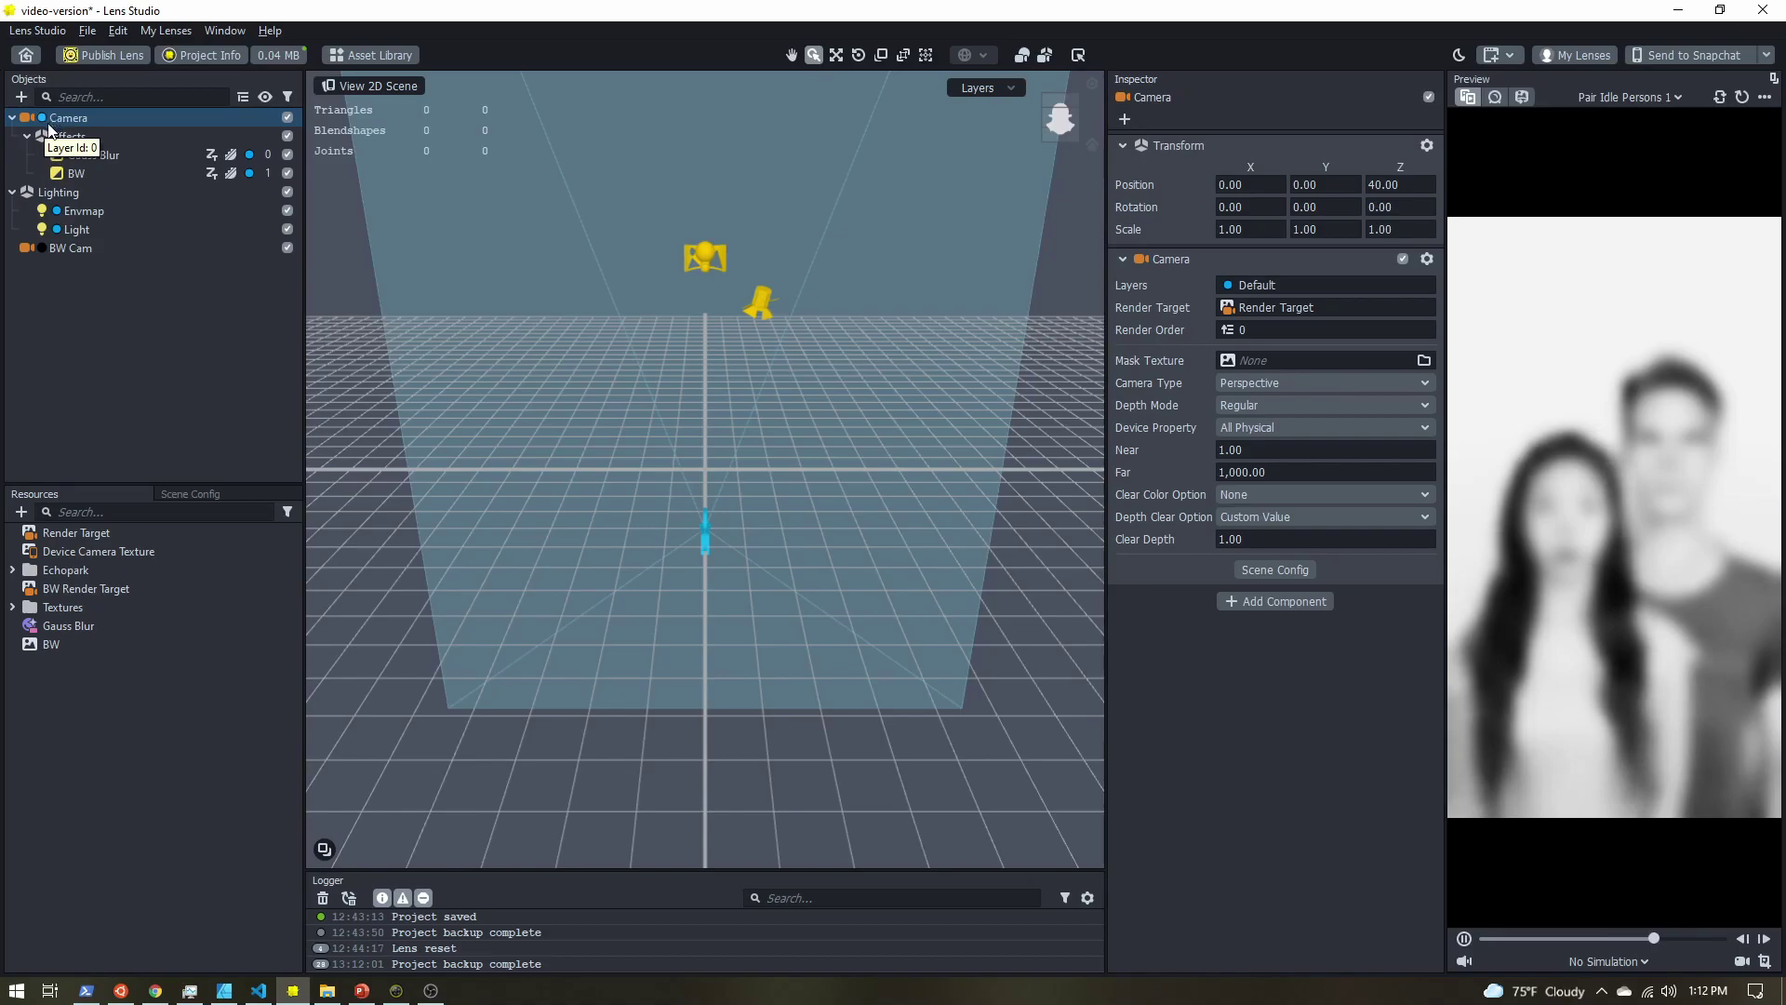
pyautogui.click(124, 321)
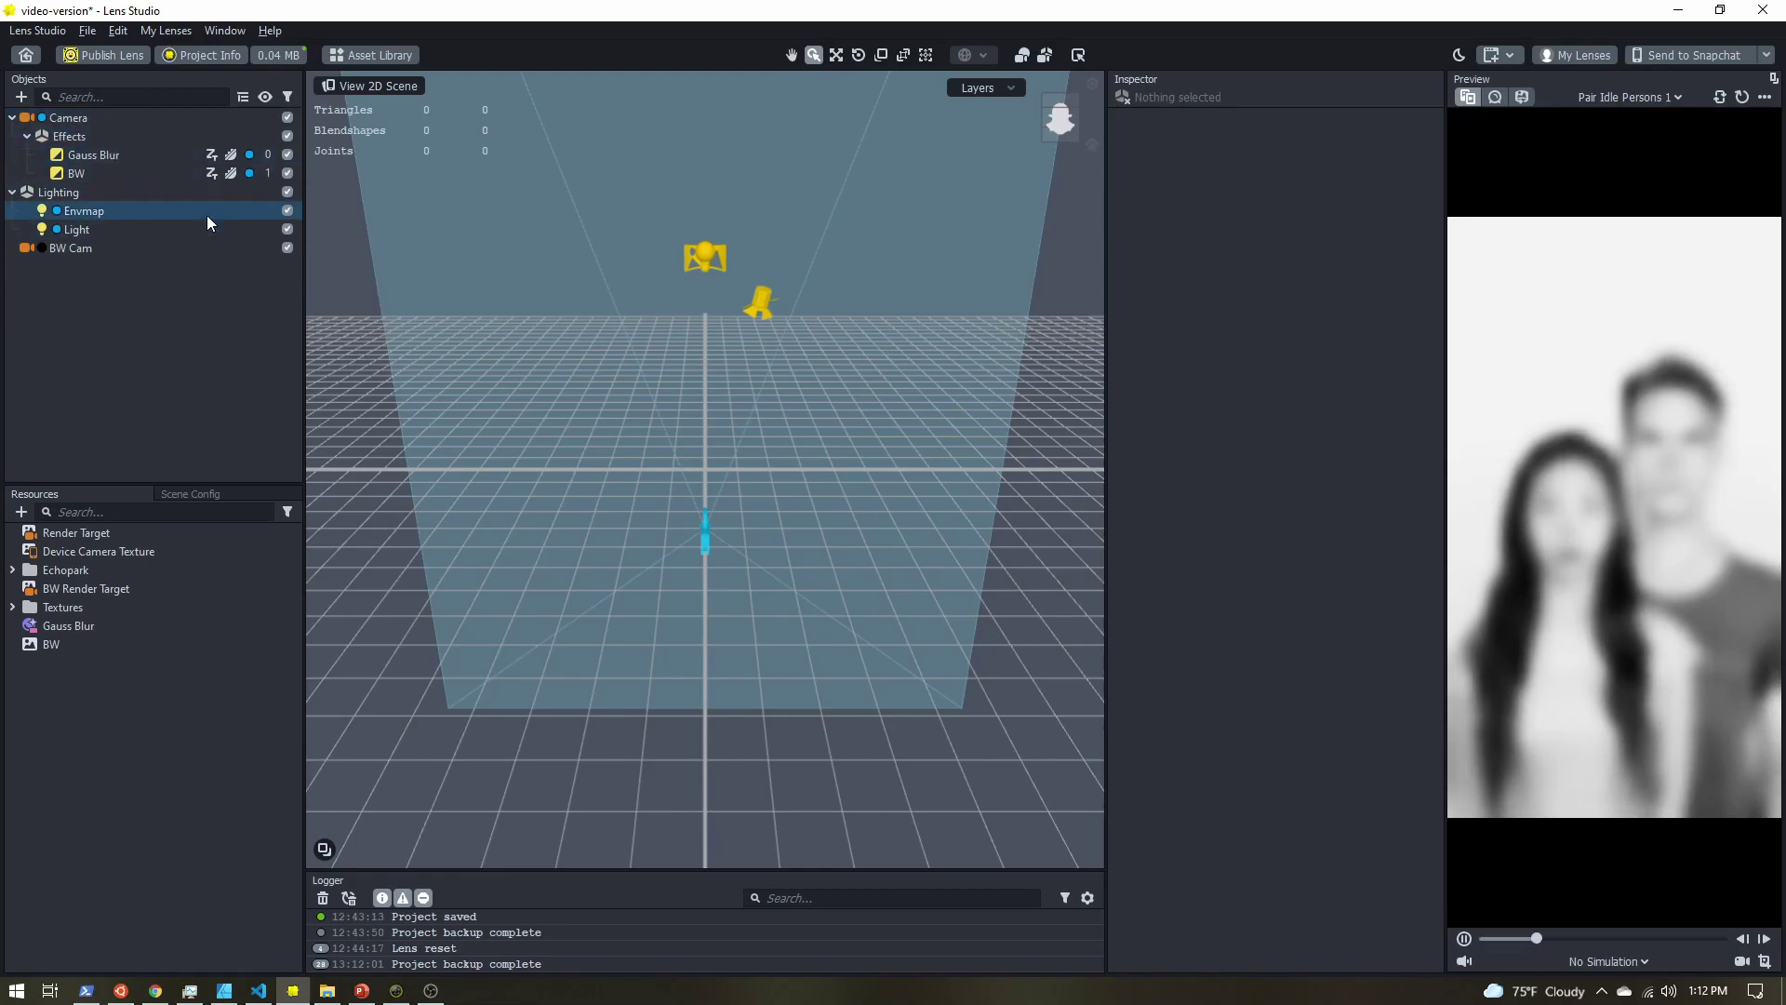
pyautogui.moveTo(60, 136); pyautogui.dragTo(63, 247)
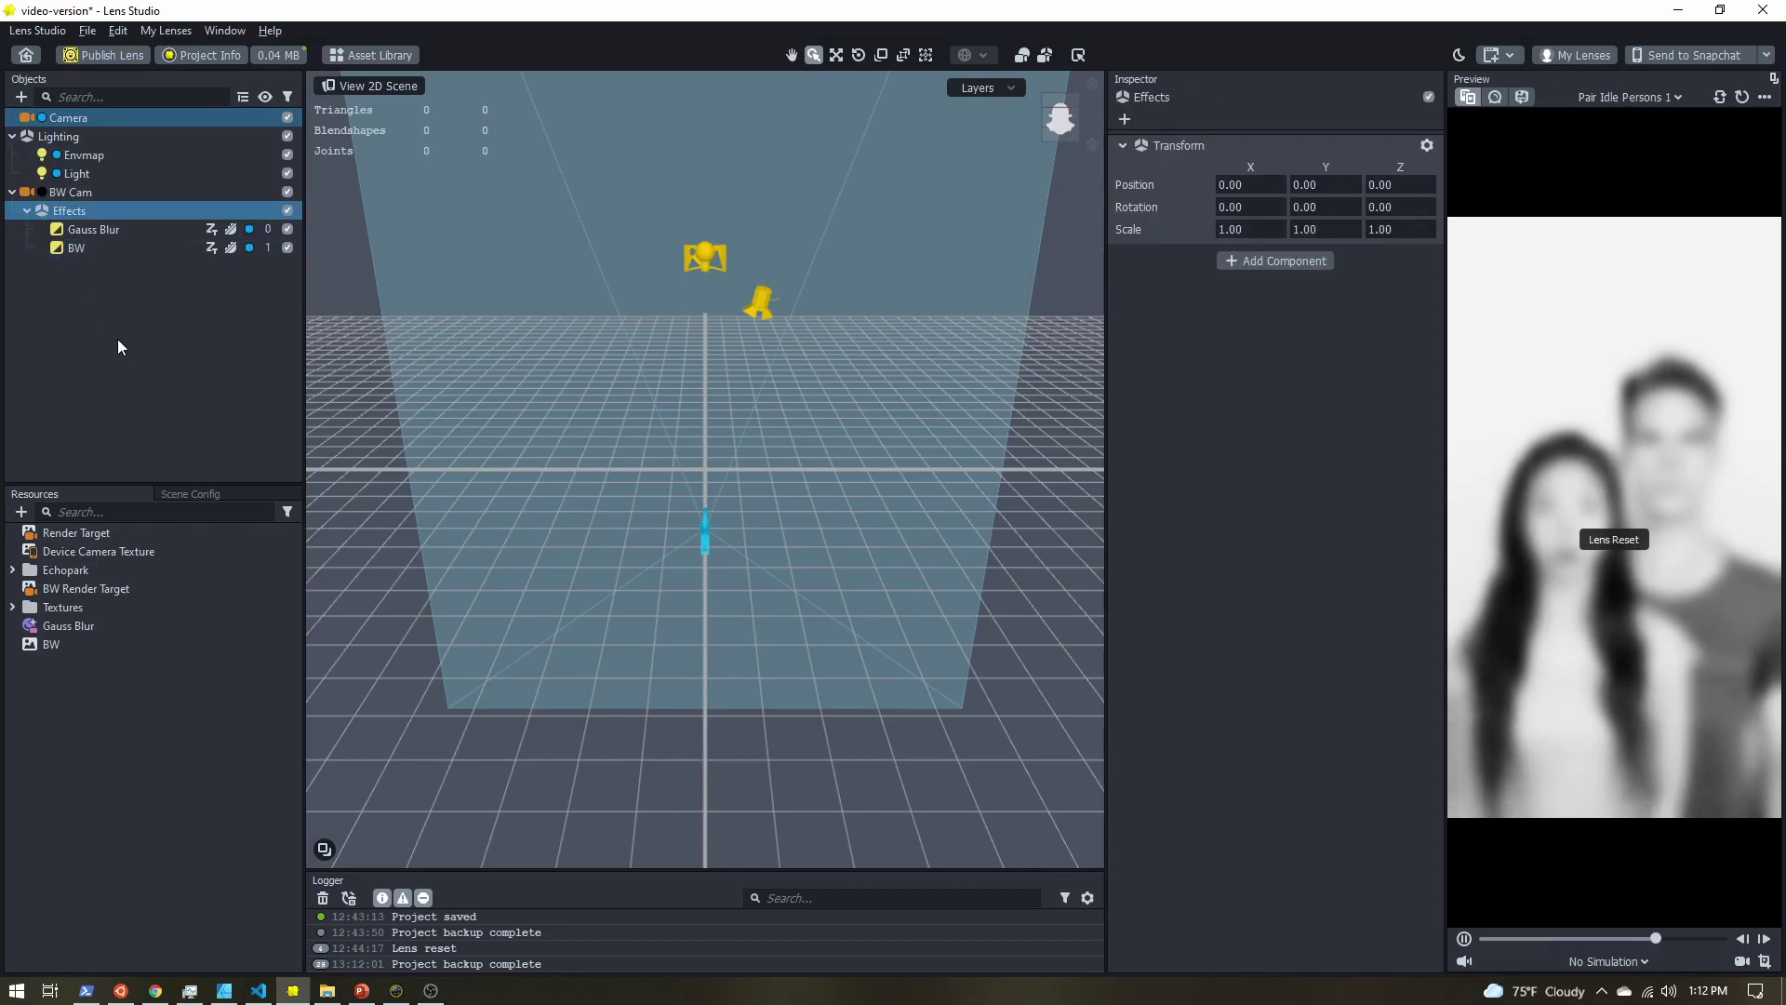
pyautogui.click(97, 310)
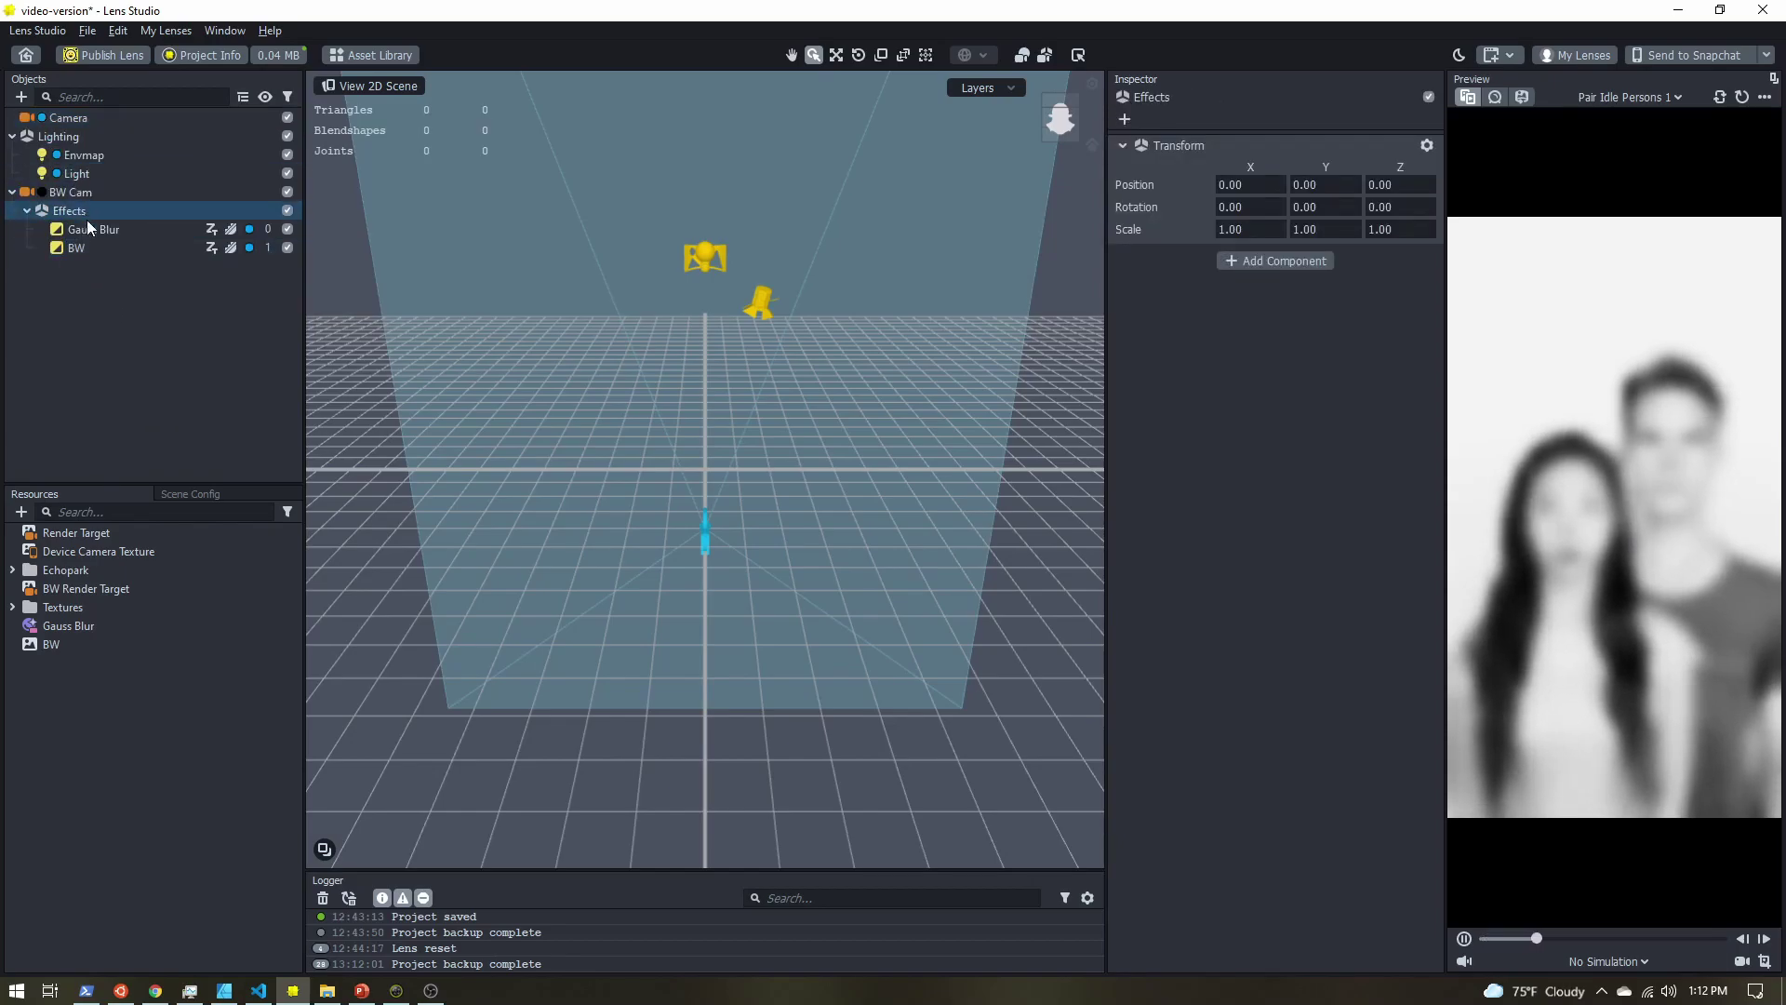
# Assign both the Gauss Blur and BW post effect objects to BW Layer.
pyautogui.click(93, 227)
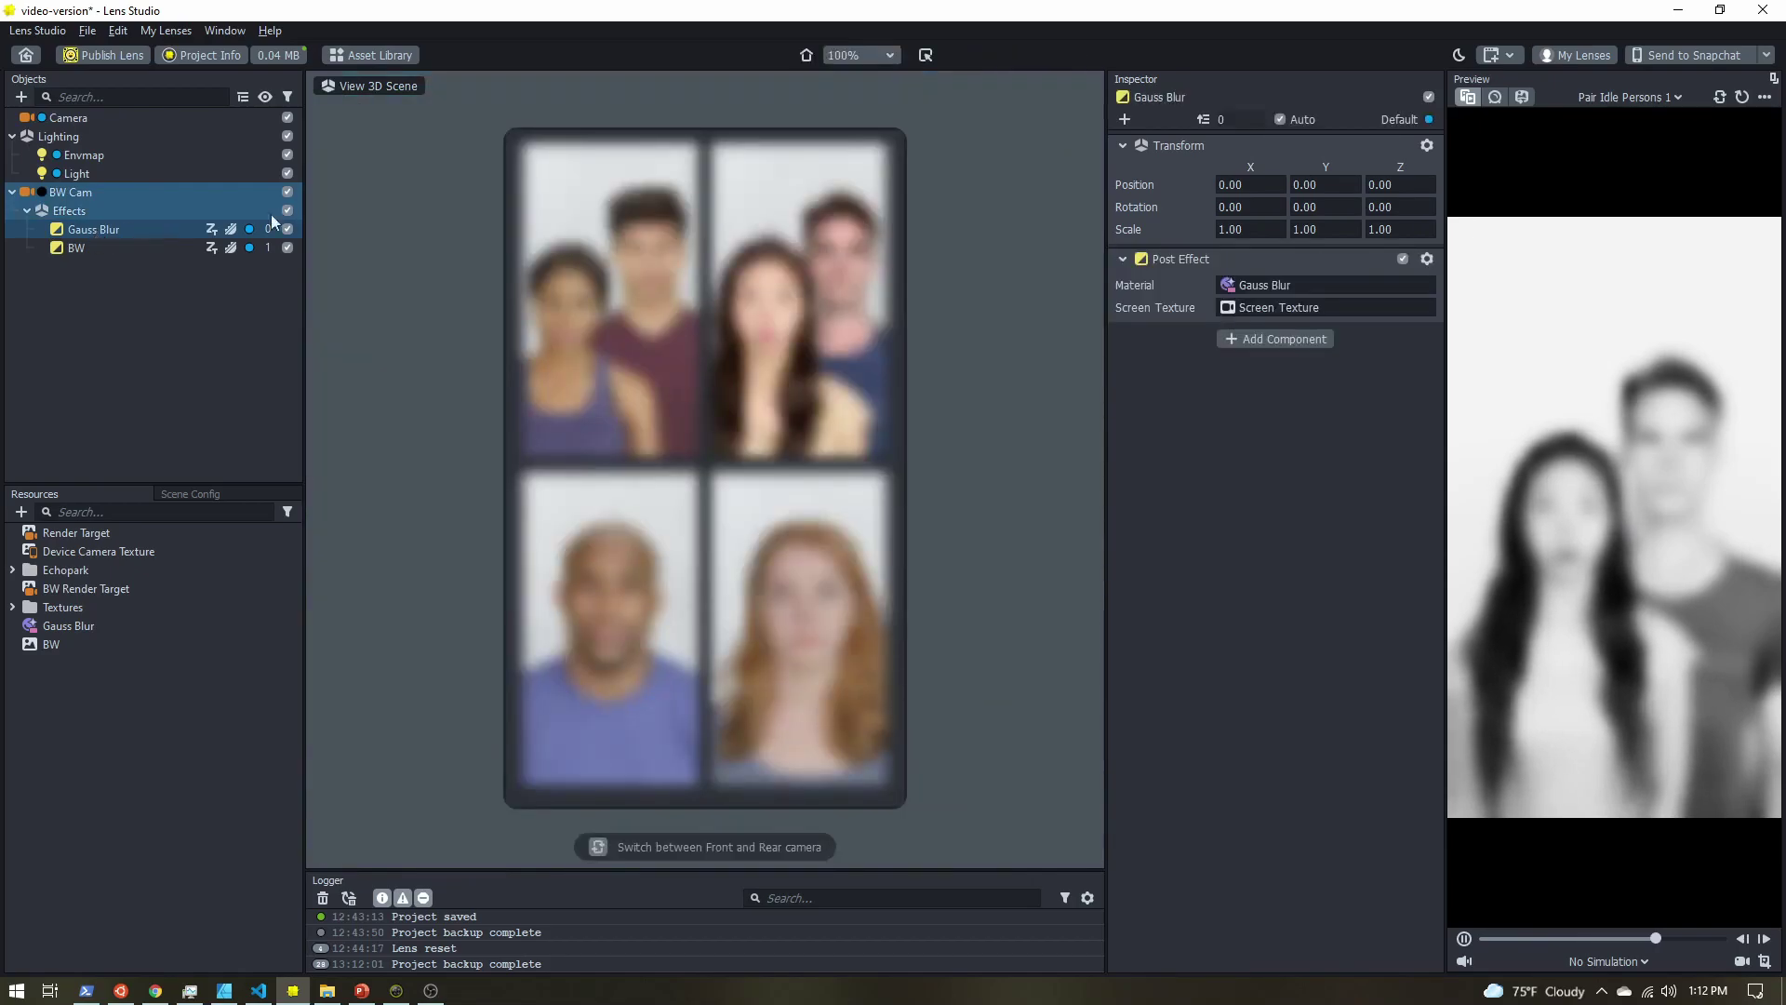
pyautogui.click(1397, 120)
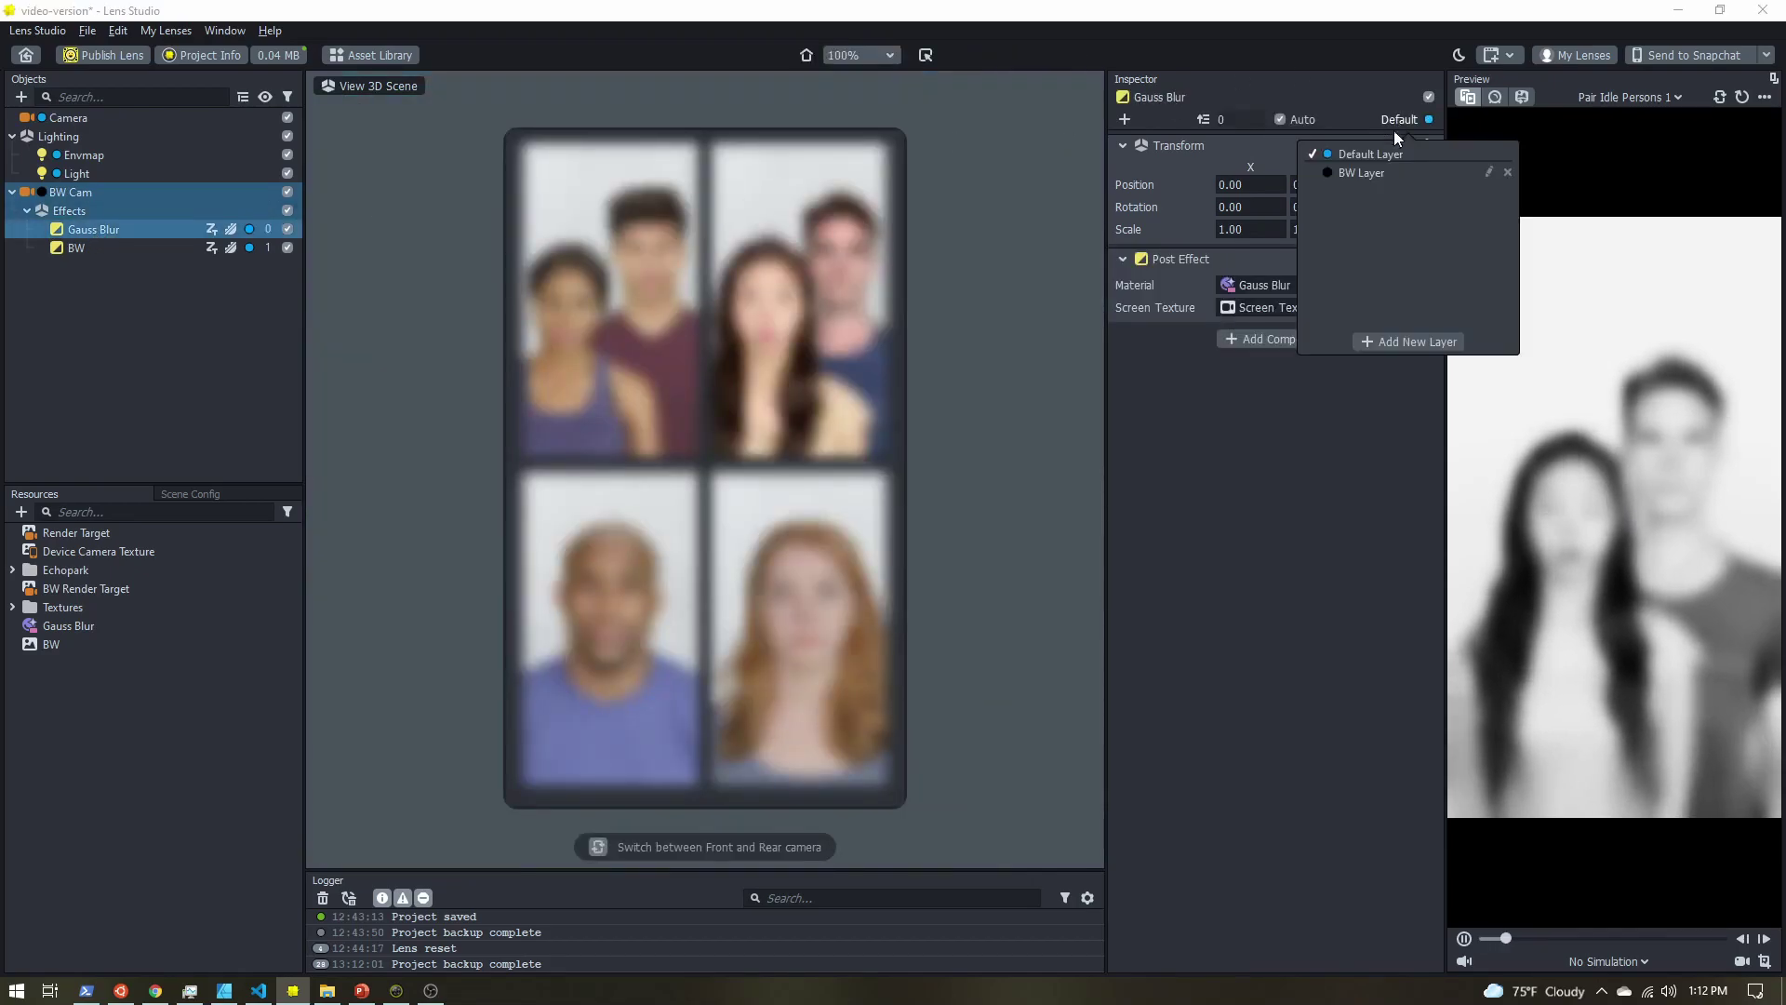
pyautogui.click(1358, 173)
pyautogui.click(1148, 556)
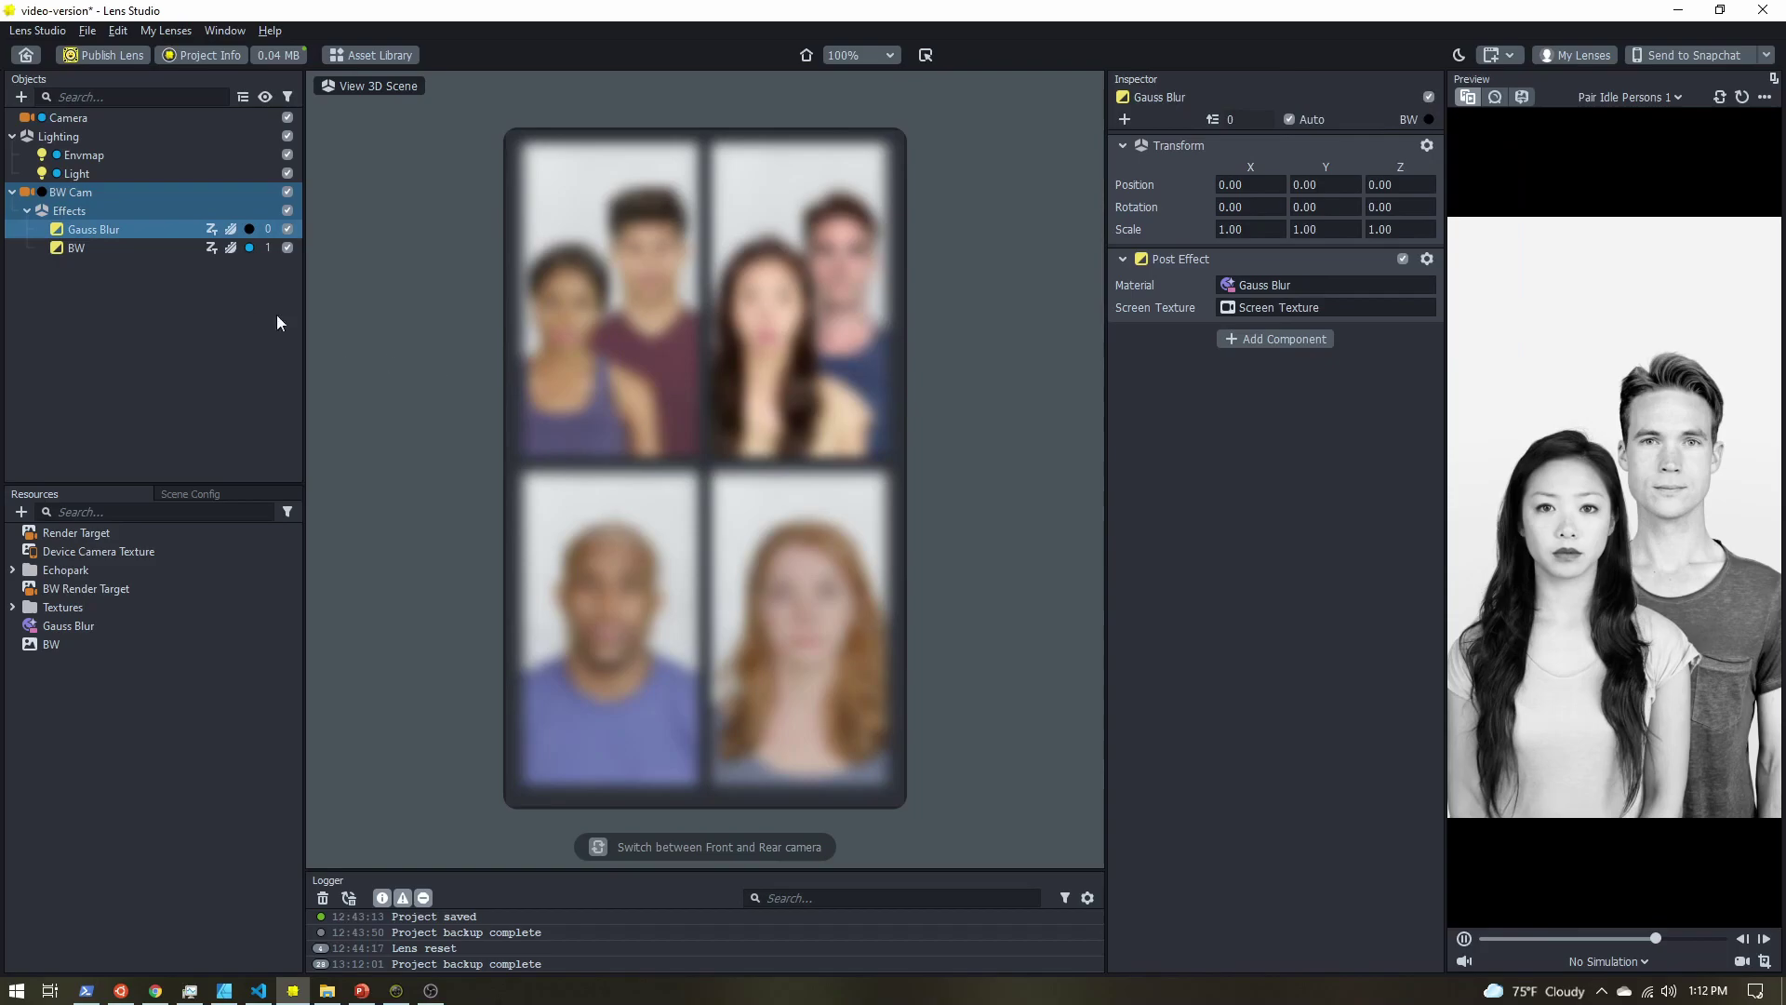
pyautogui.click(69, 247)
pyautogui.click(1395, 120)
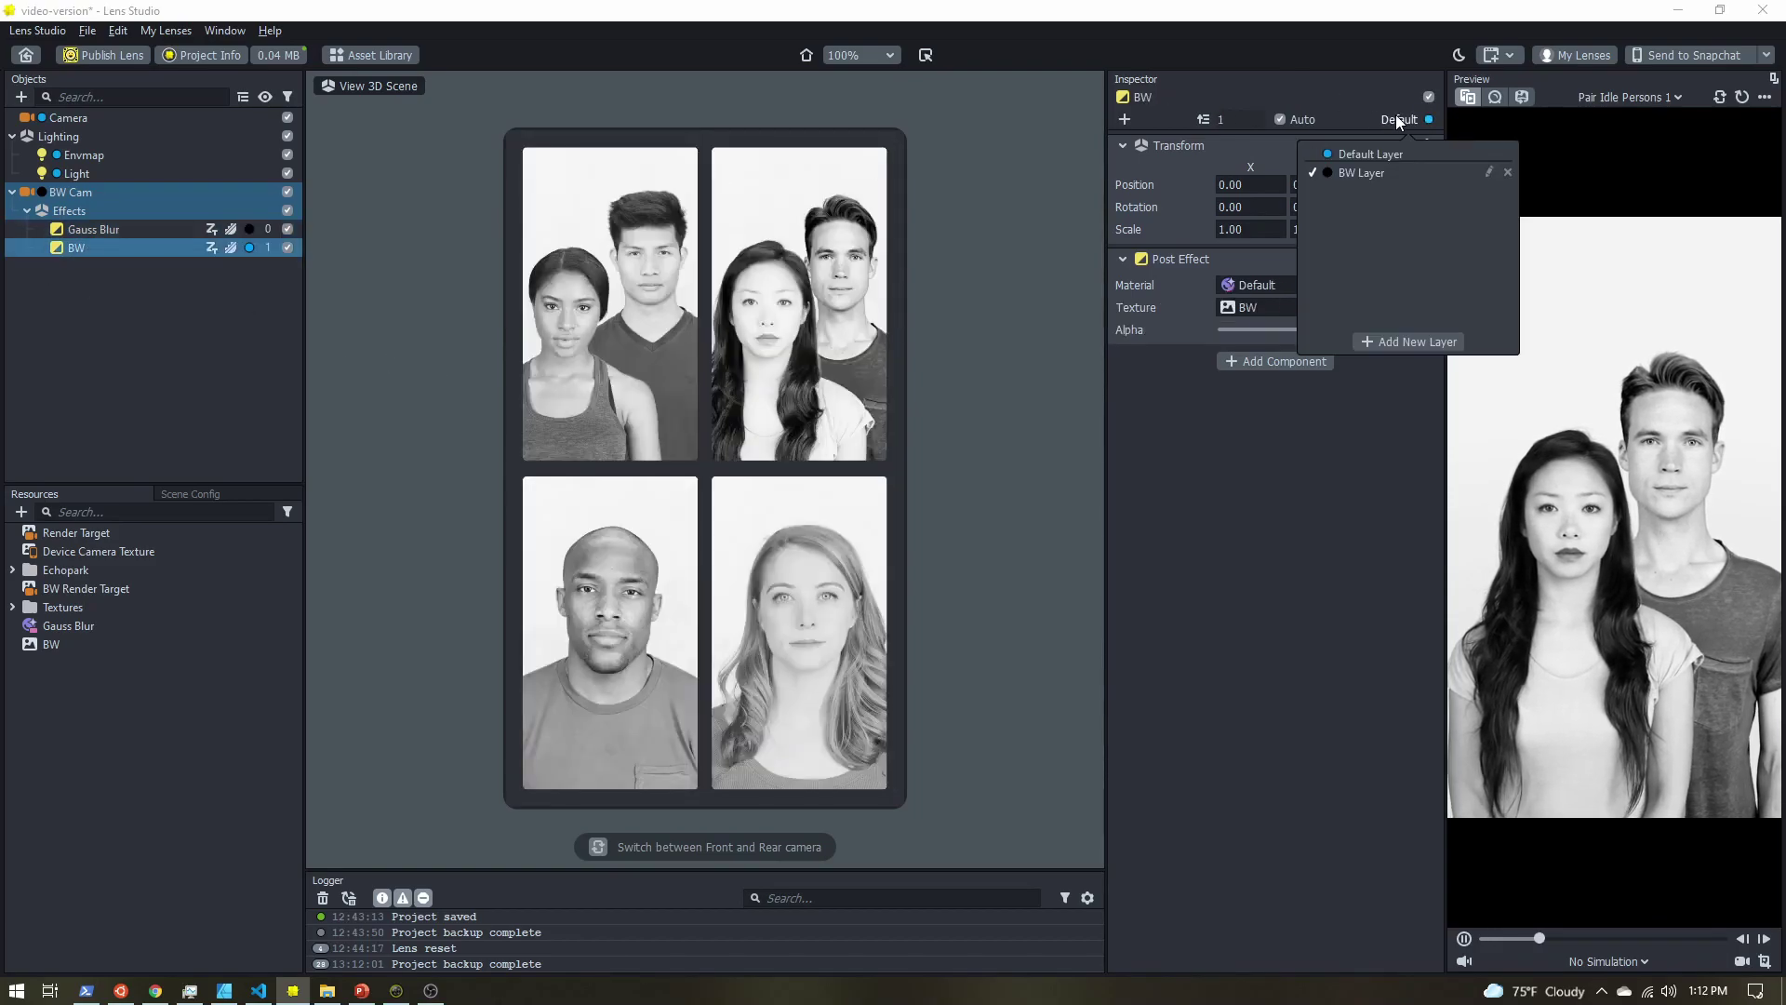
pyautogui.click(1358, 173)
pyautogui.click(1306, 433)
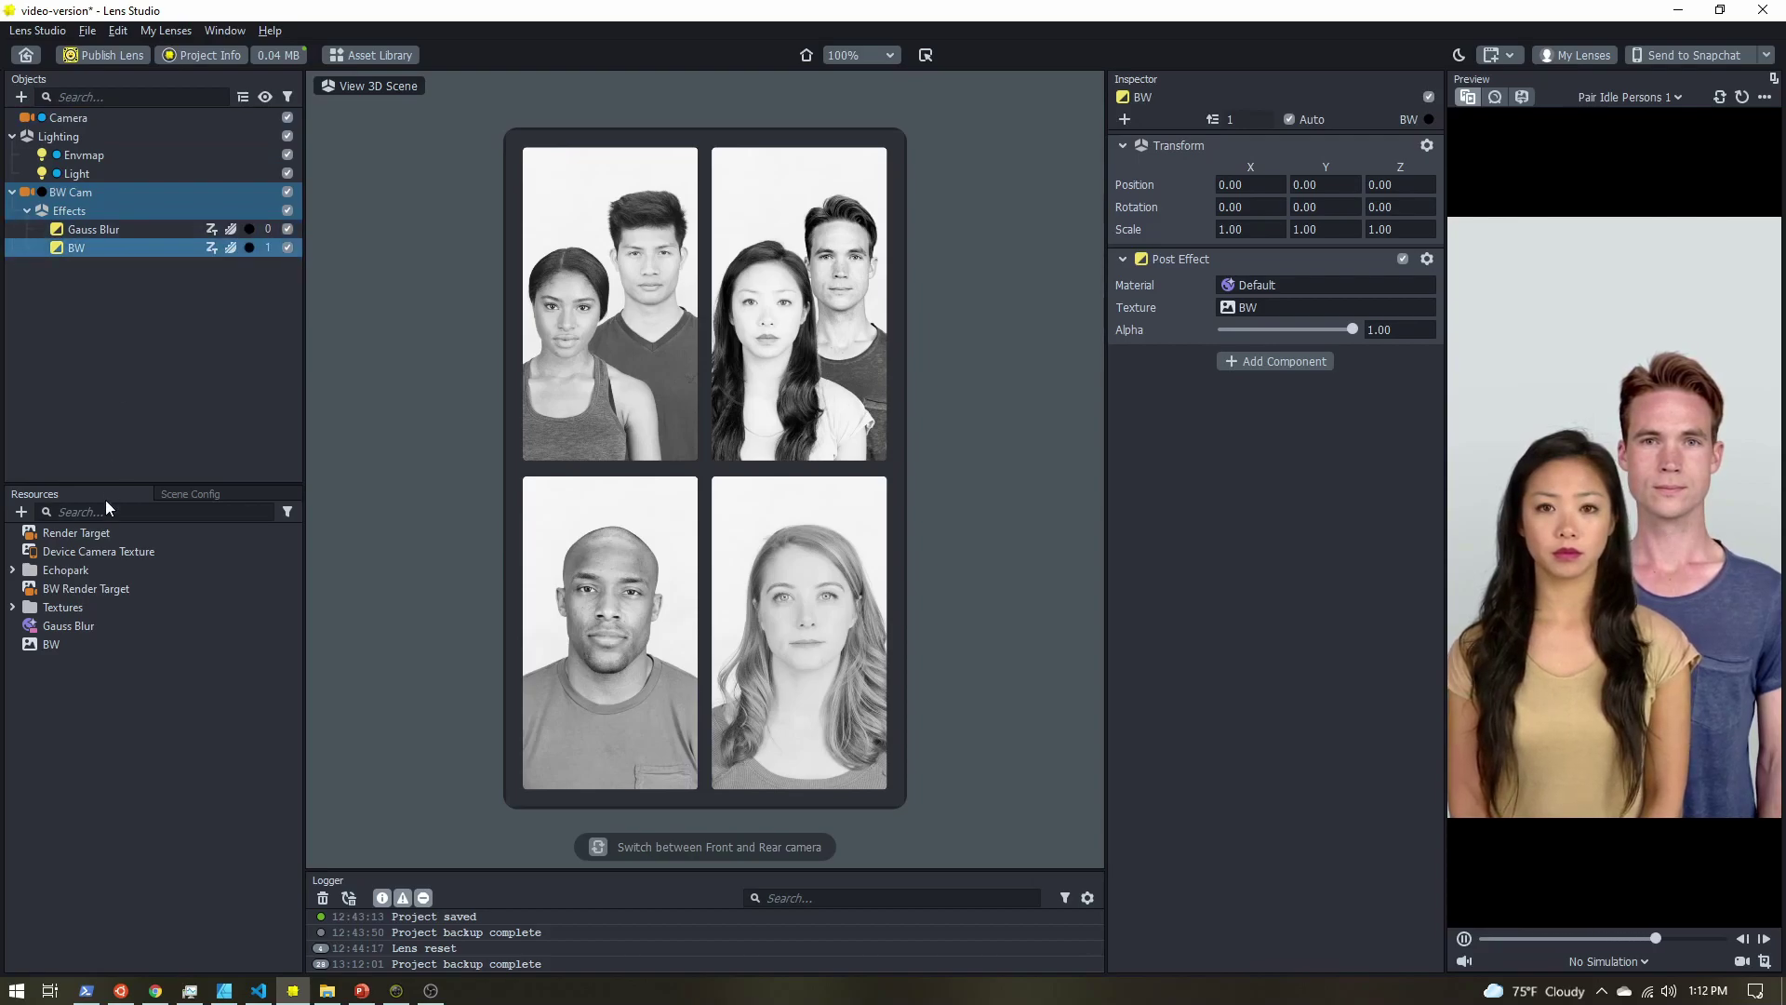
# Set the scene's Live Target to BW Render Target in the Scene Config.
pyautogui.click(65, 588)
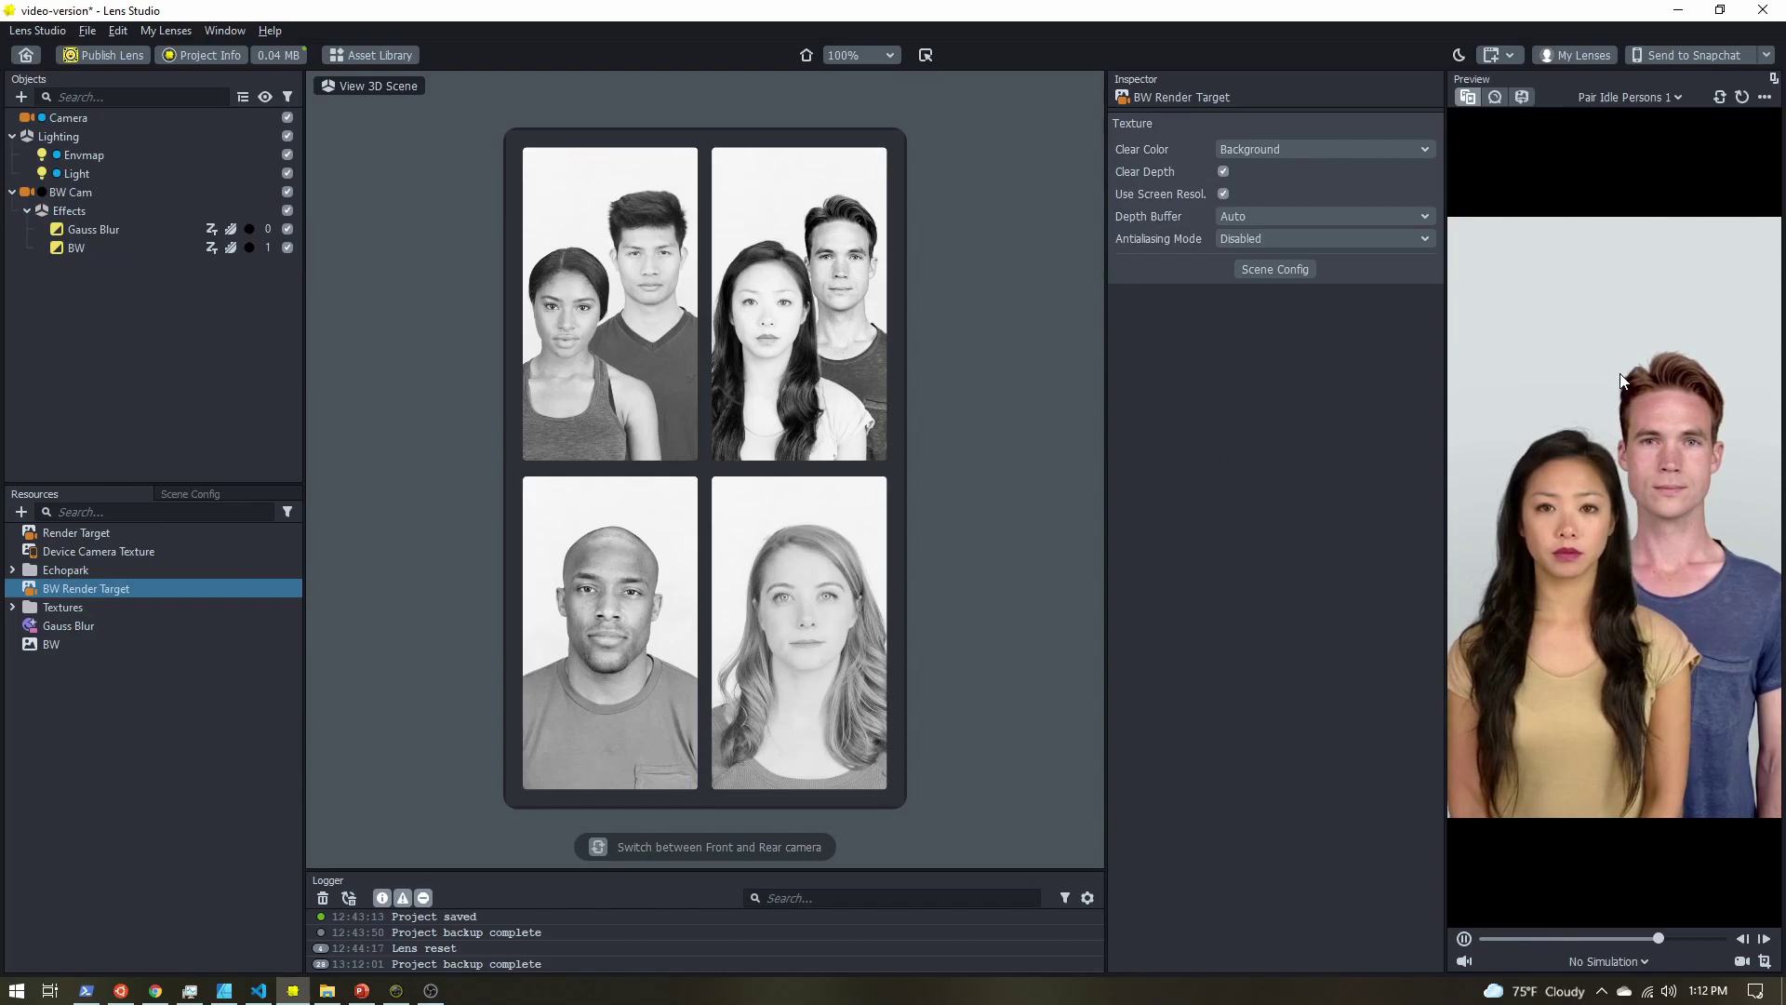
pyautogui.click(182, 493)
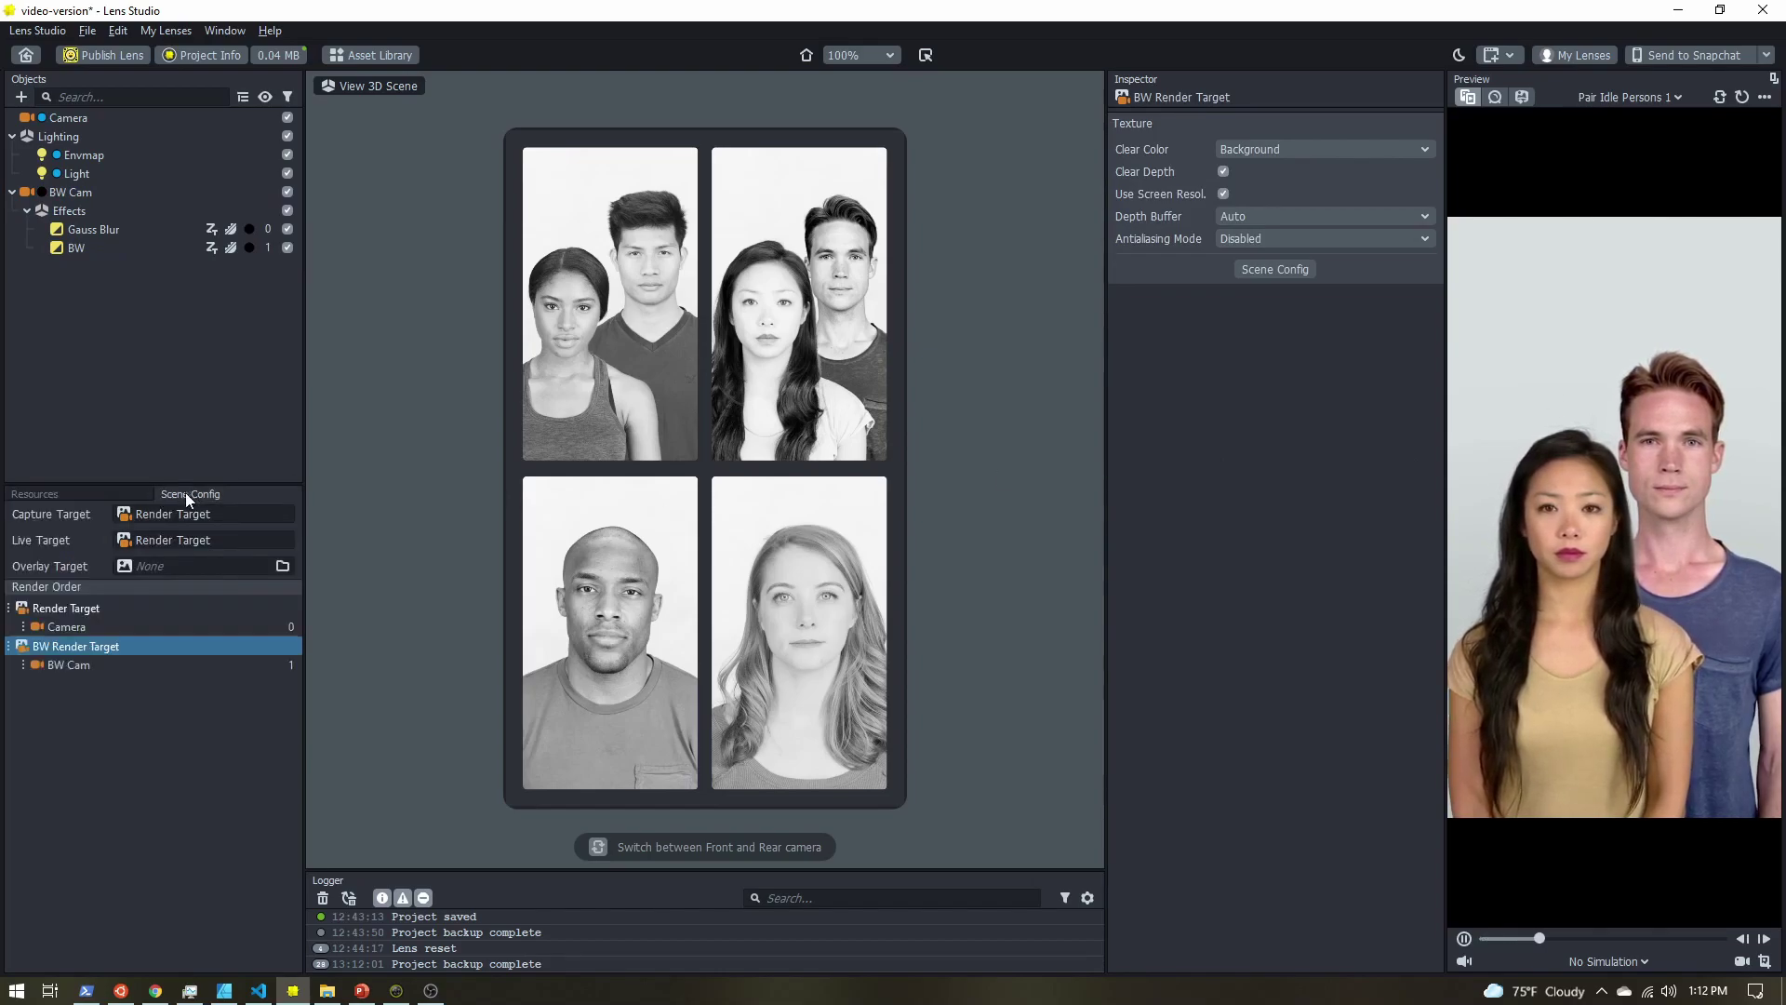
pyautogui.click(164, 540)
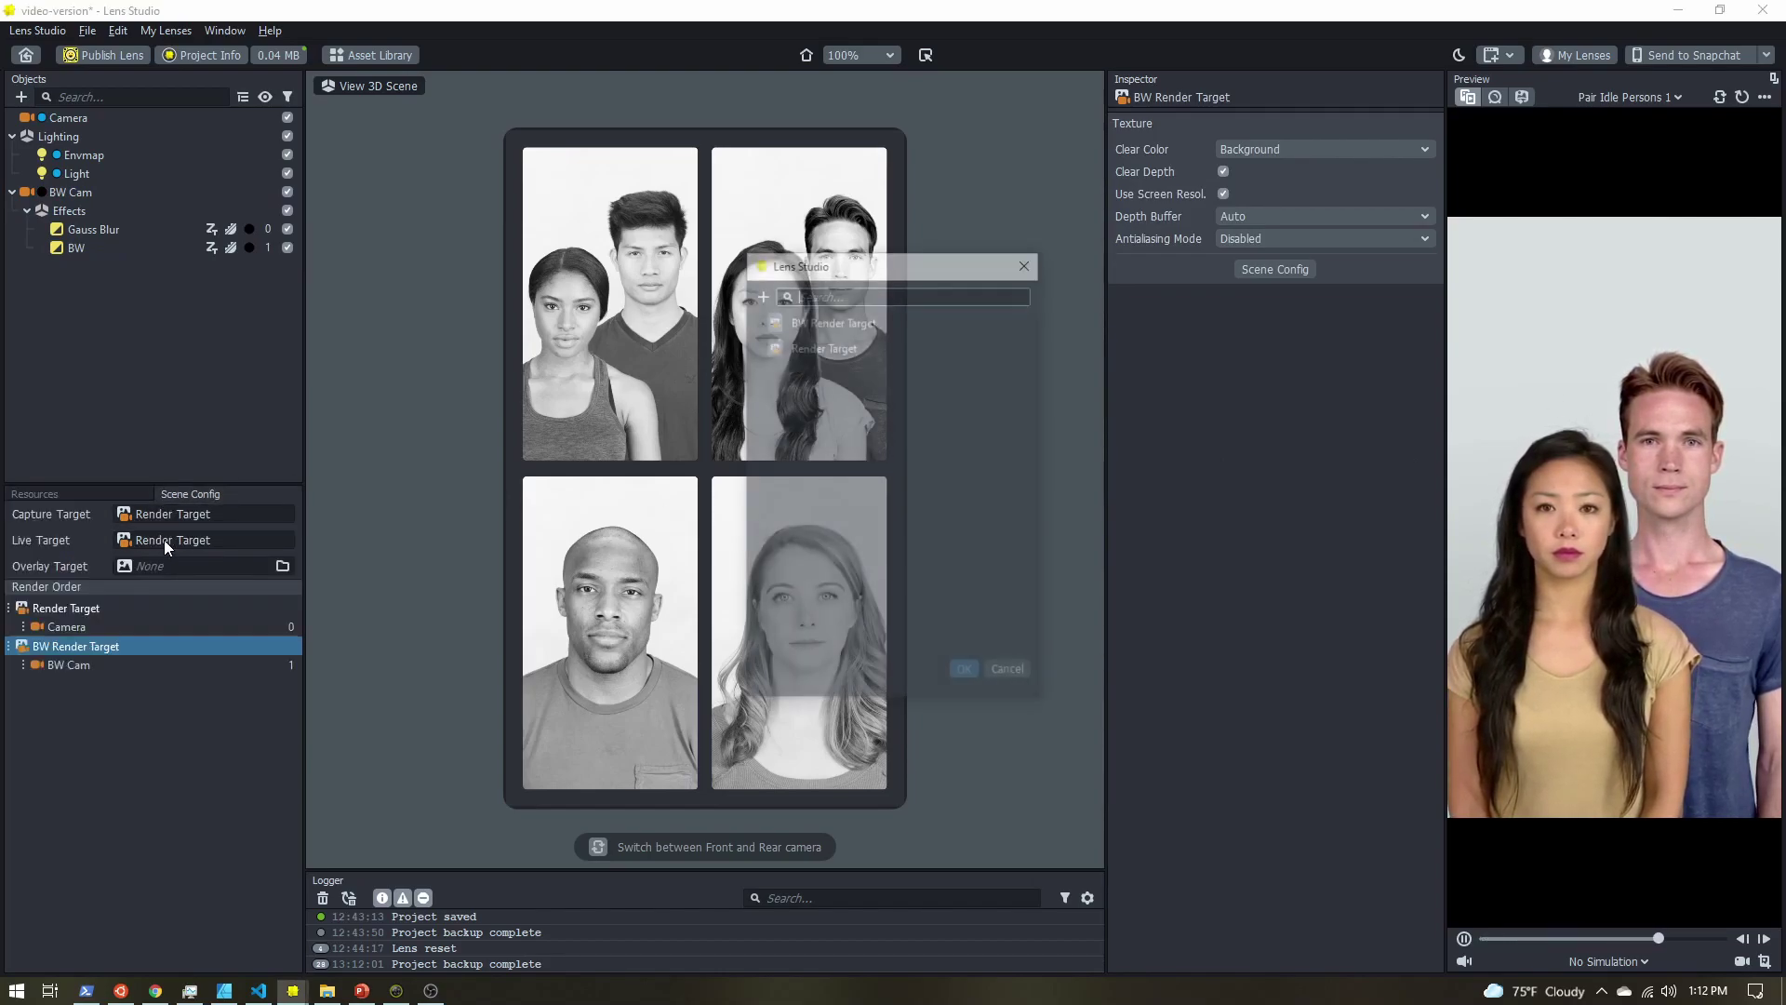
pyautogui.click(809, 324)
pyautogui.doubleClick(810, 325)
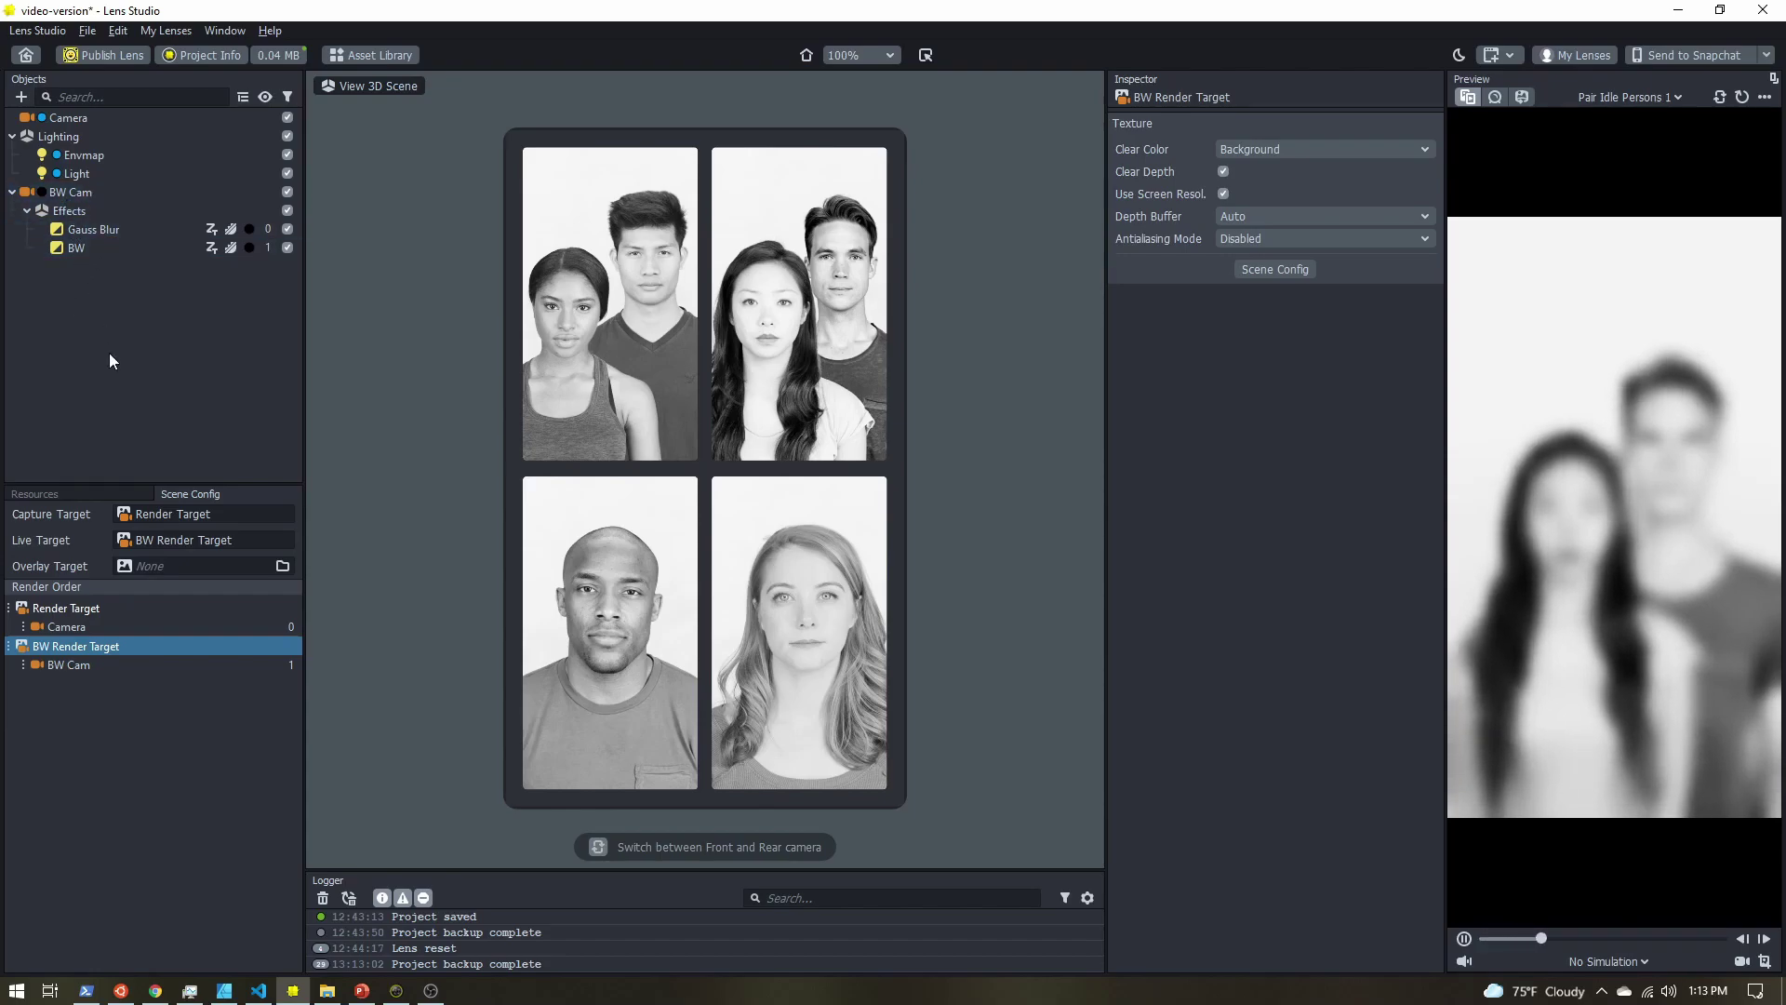
# Reduce the Gauss Blur material's Blur Factor to about 2.57.
pyautogui.click(41, 495)
pyautogui.click(70, 624)
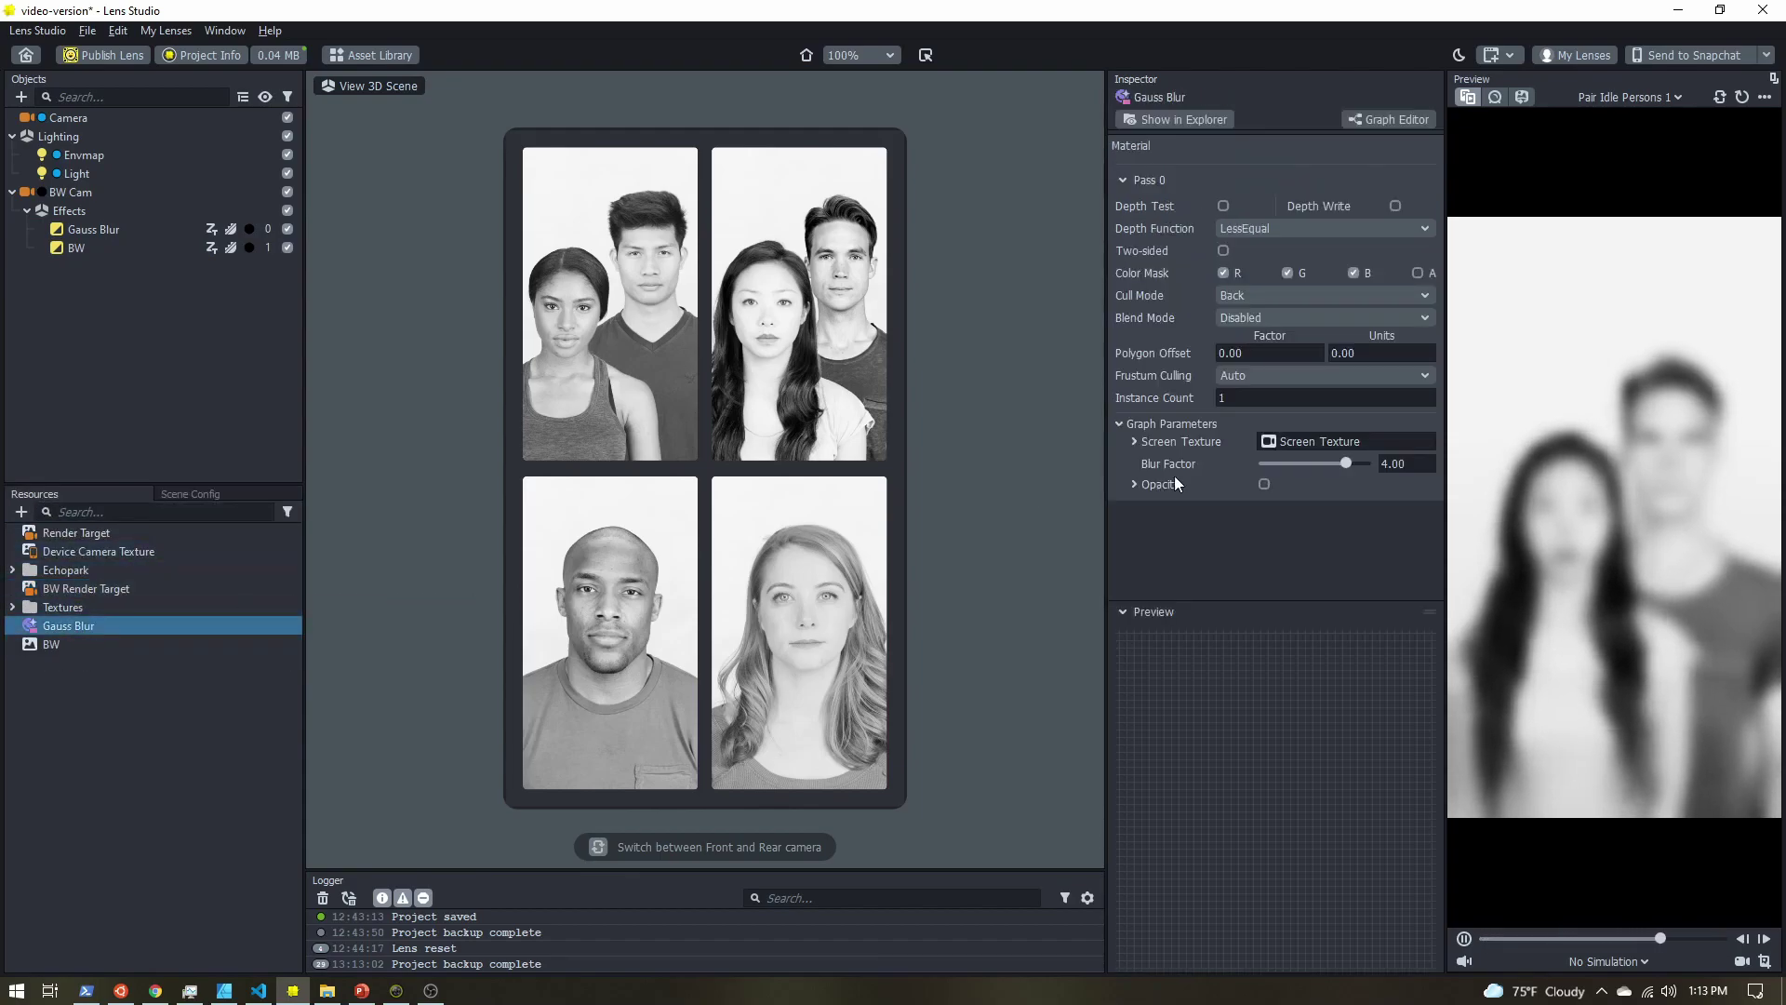
pyautogui.moveTo(1348, 462); pyautogui.dragTo(1312, 466)
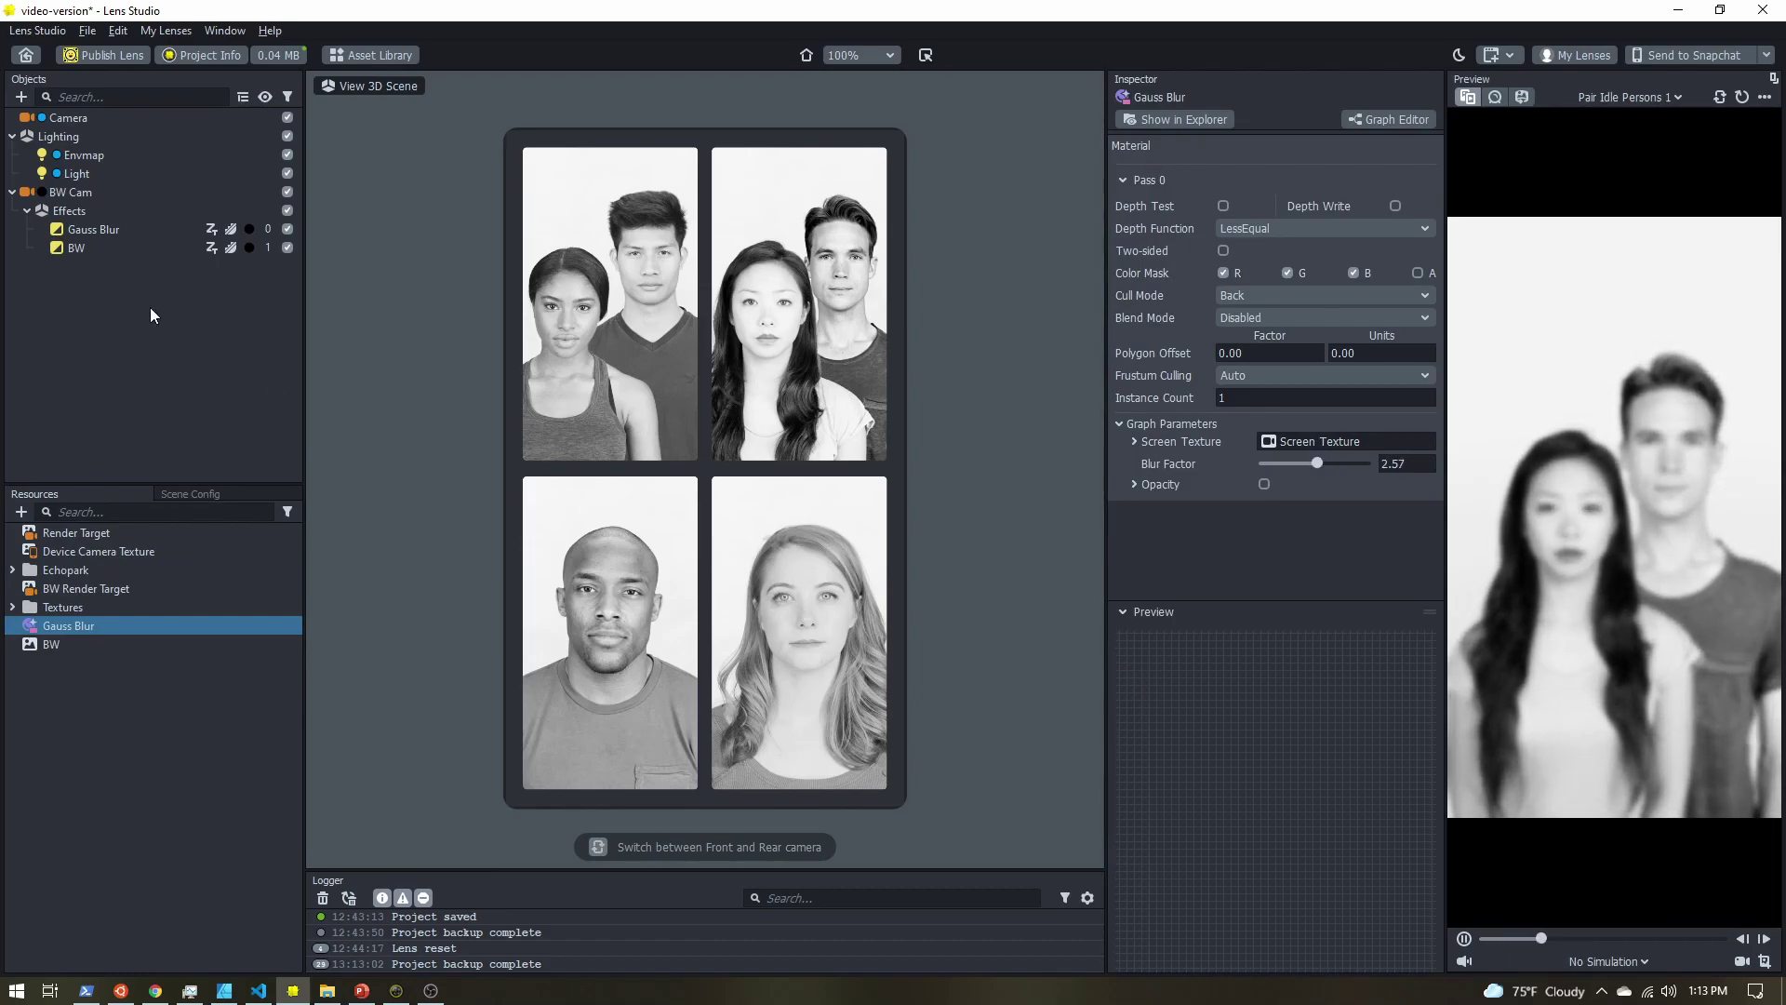
# Collapse BW Cam's hierarchy and move BW Render Target ahead of Render Target in the scene's render order.
pyautogui.click(82, 192)
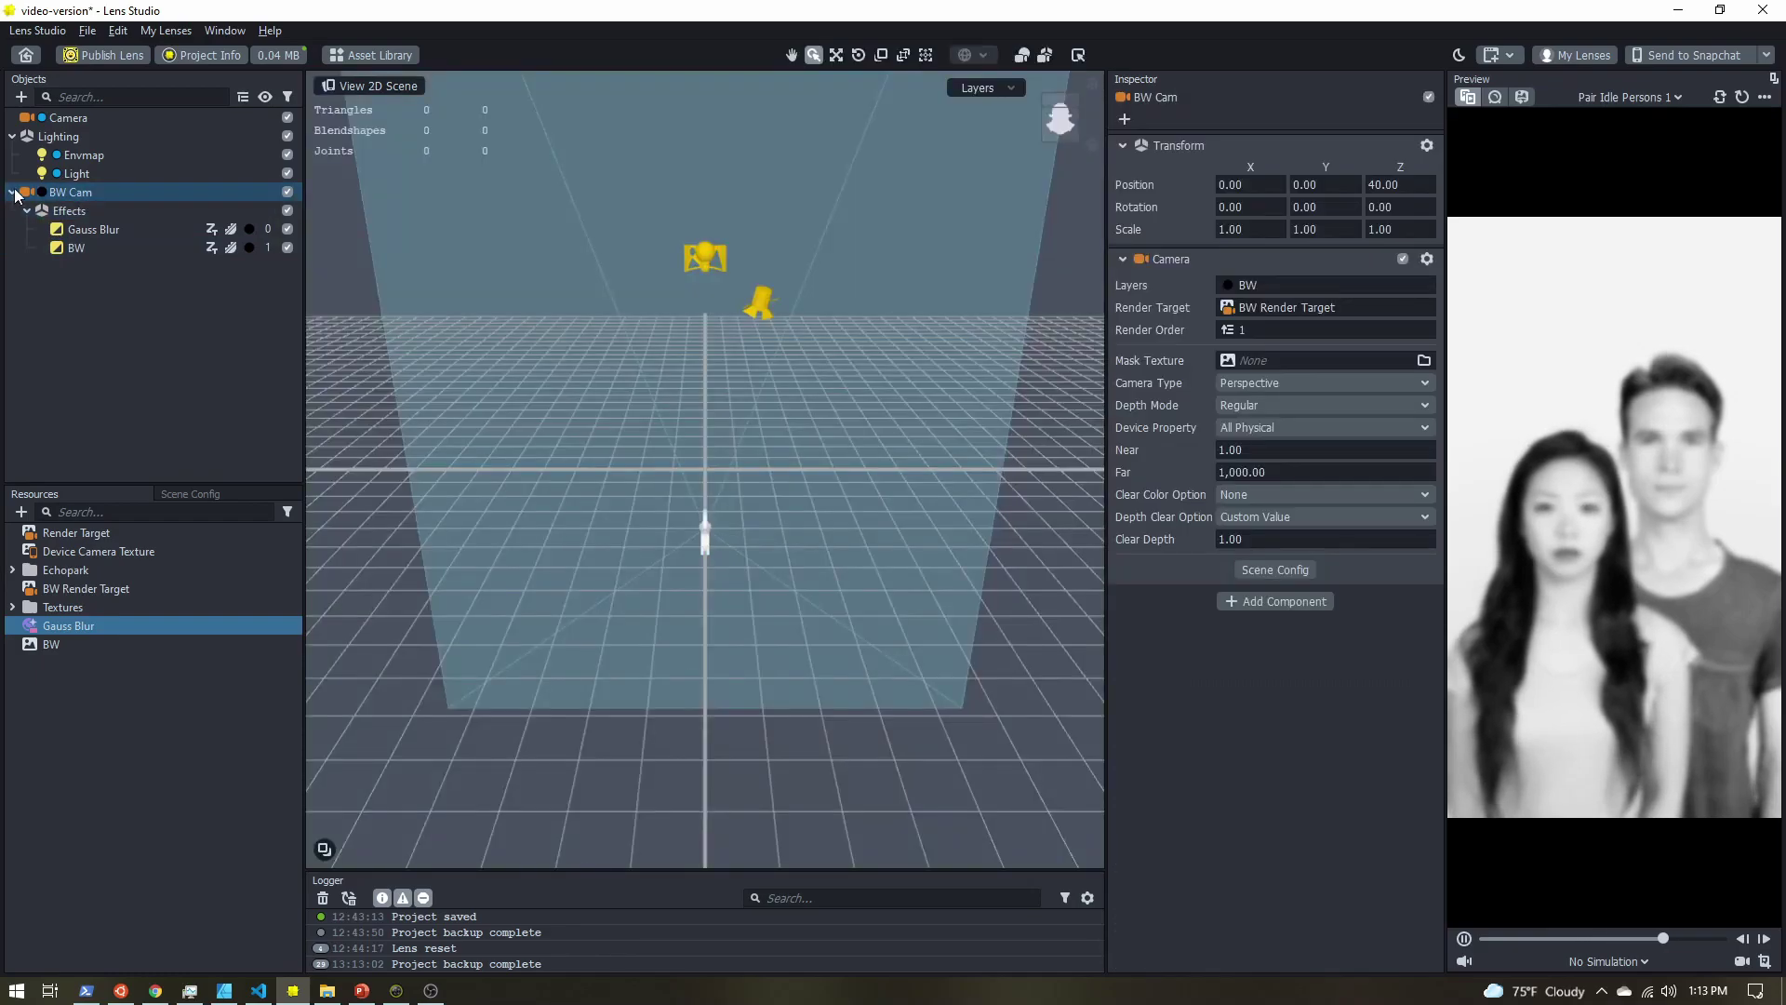
pyautogui.click(12, 191)
pyautogui.click(84, 193)
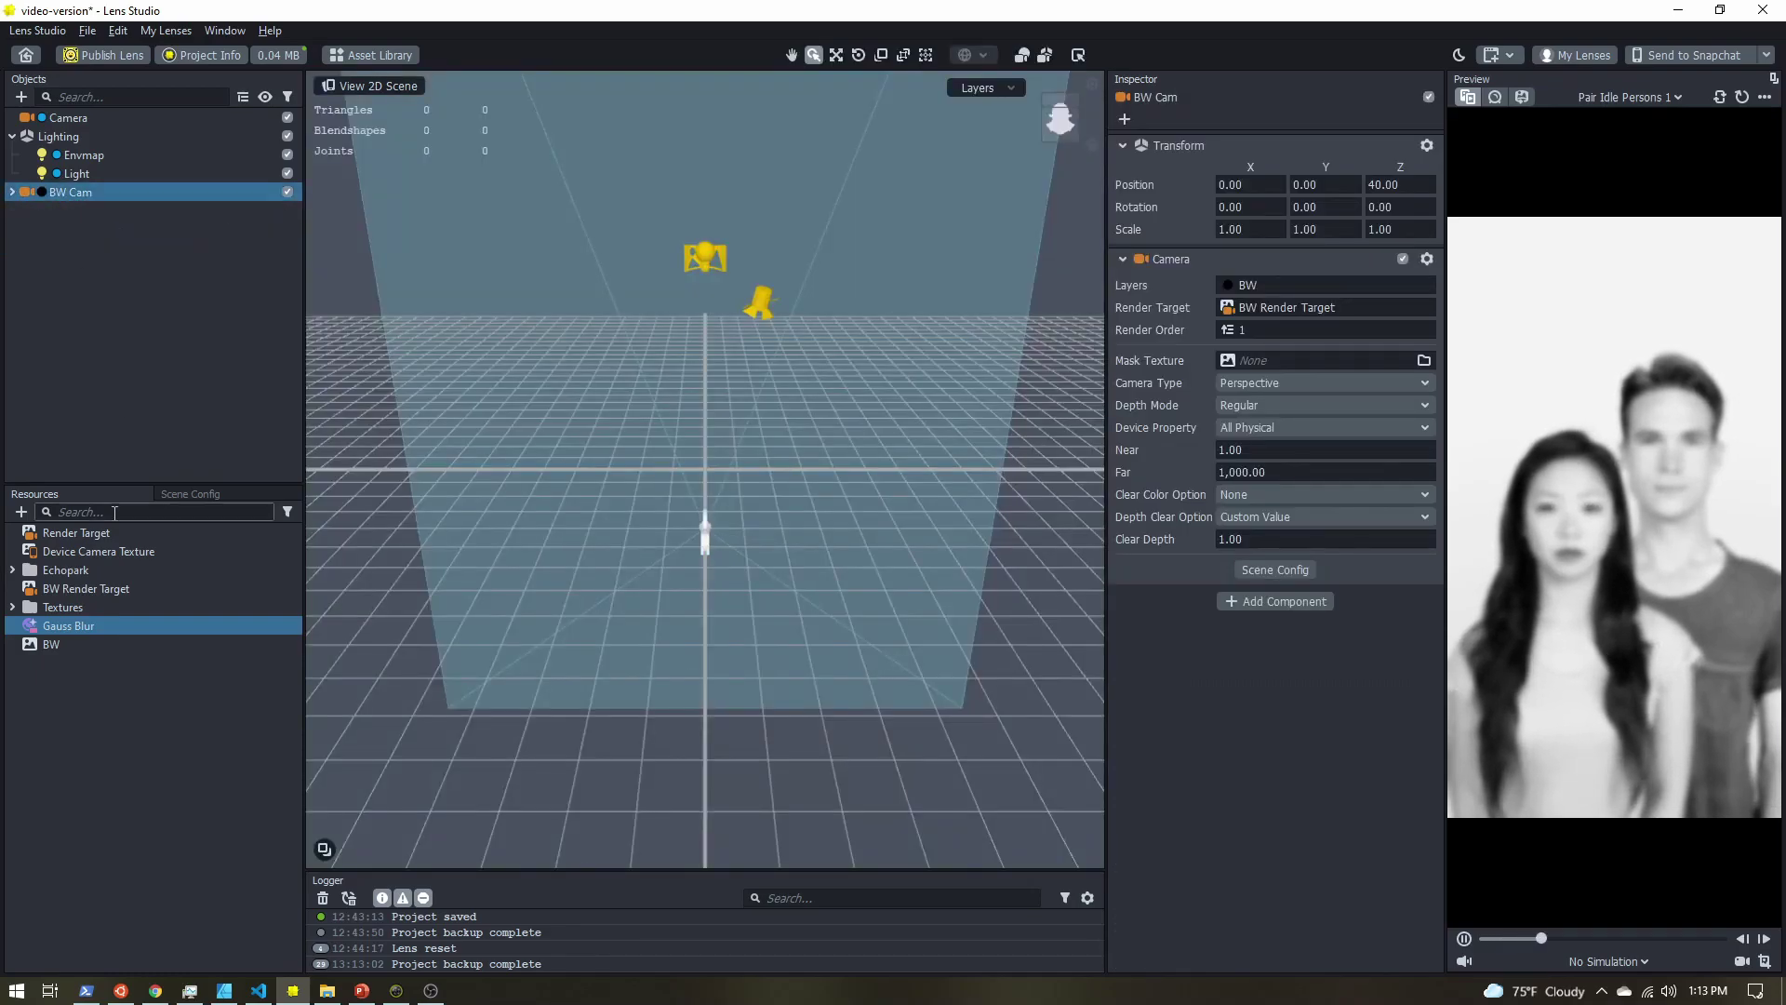
pyautogui.click(191, 494)
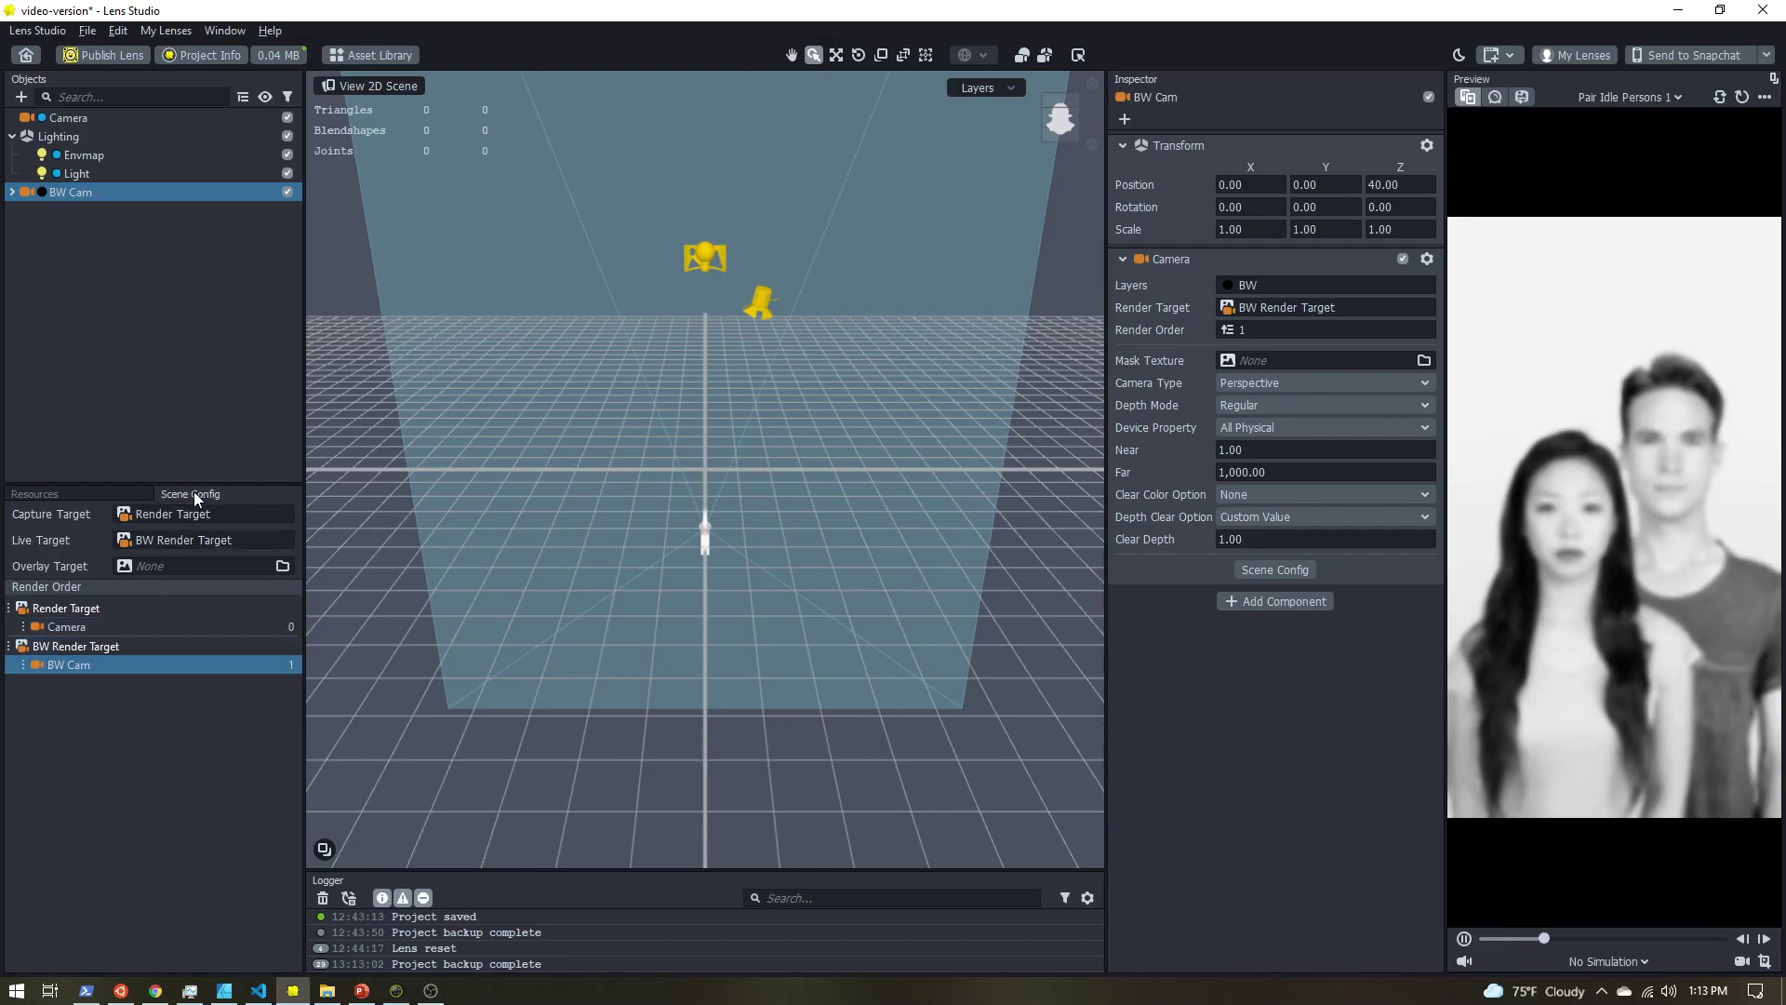
pyautogui.click(68, 610)
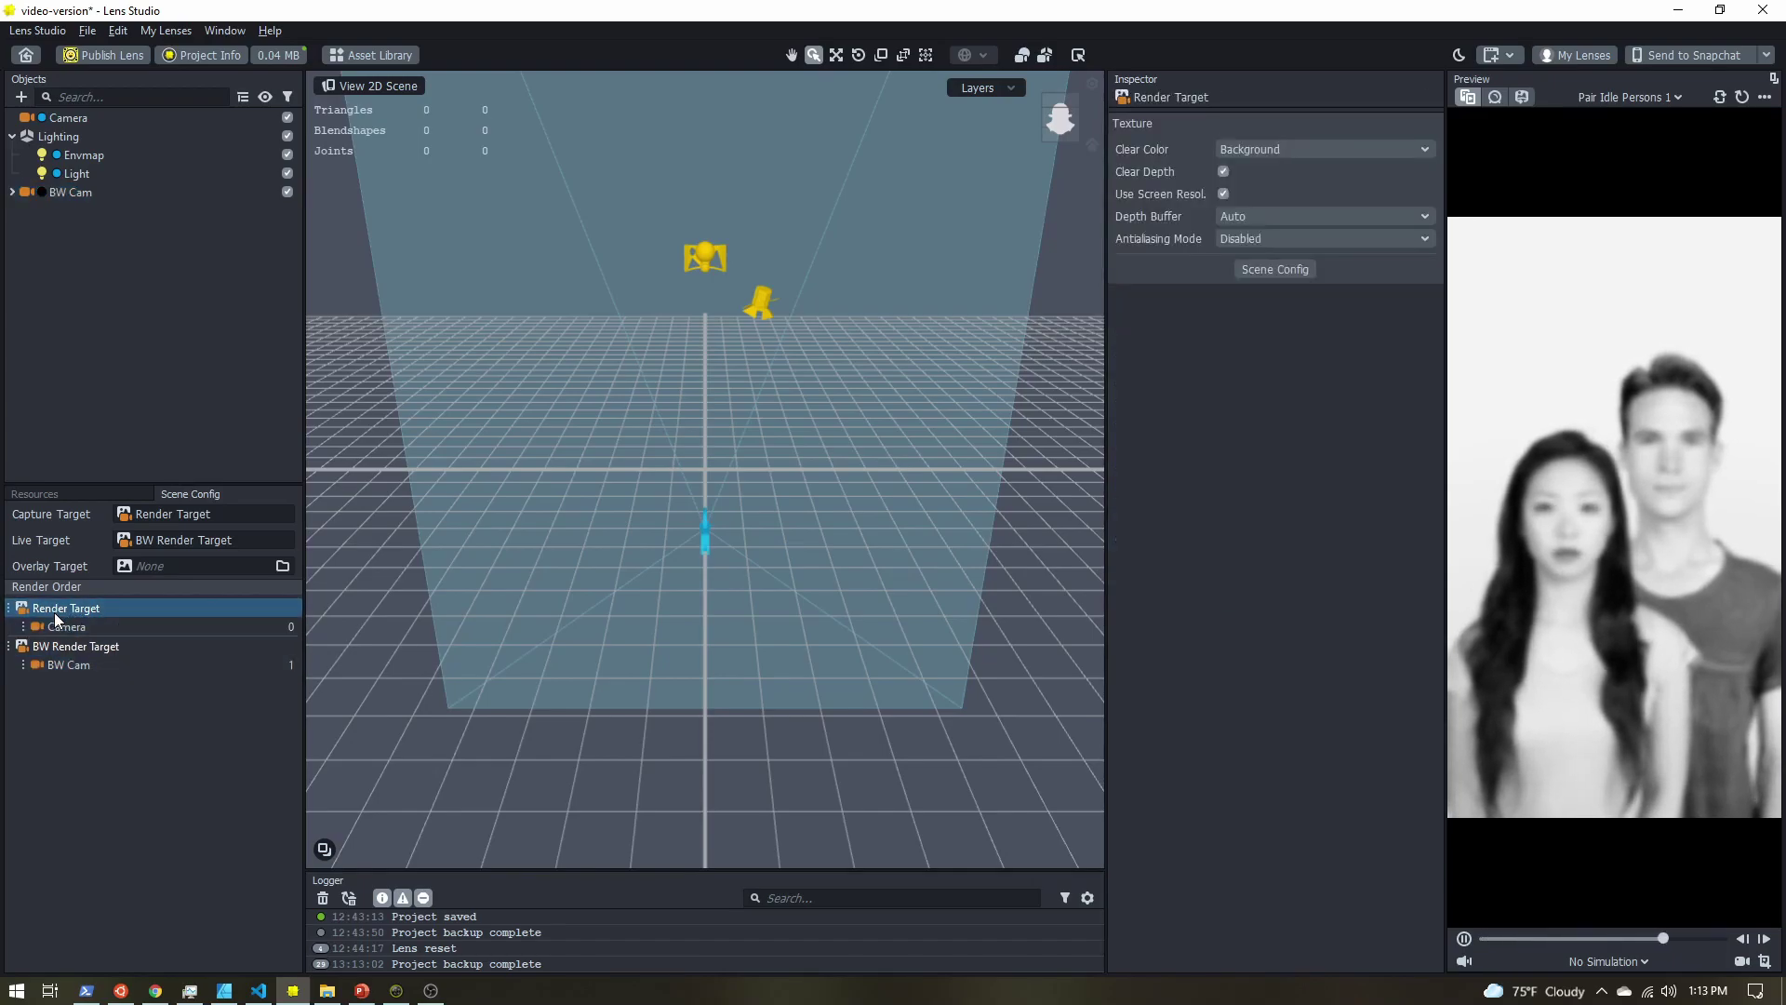
pyautogui.click(84, 647)
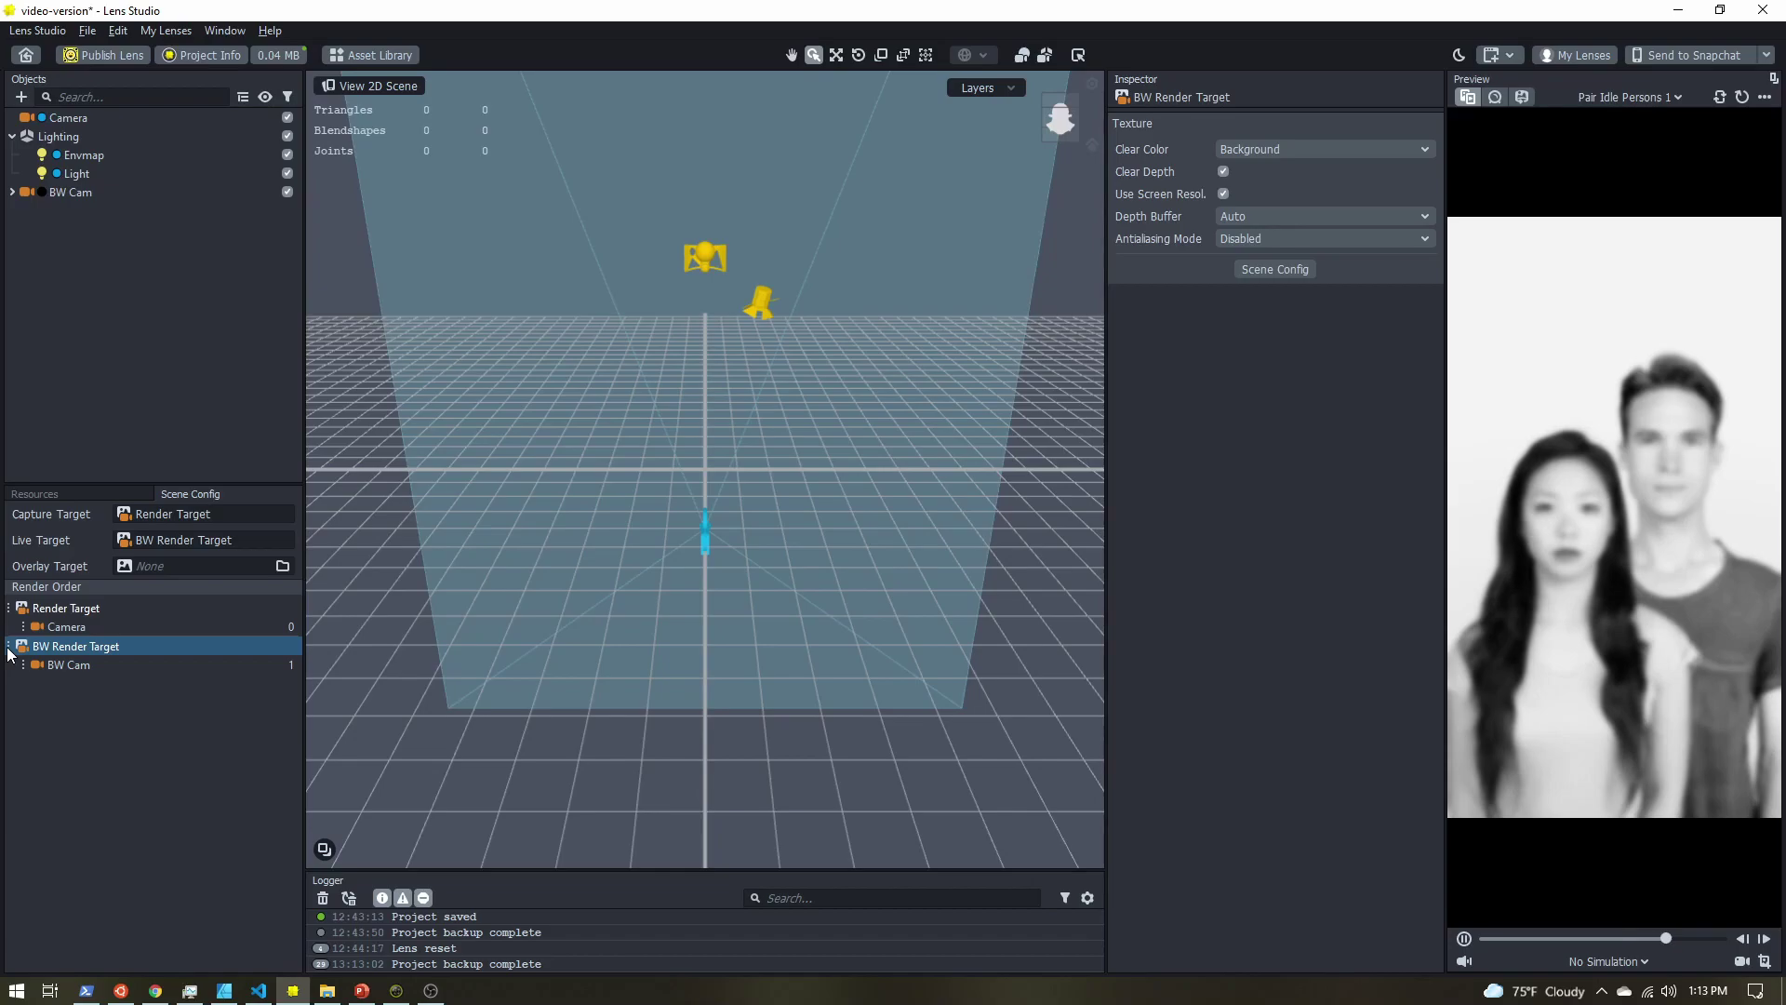
pyautogui.moveTo(12, 654); pyautogui.dragTo(58, 604)
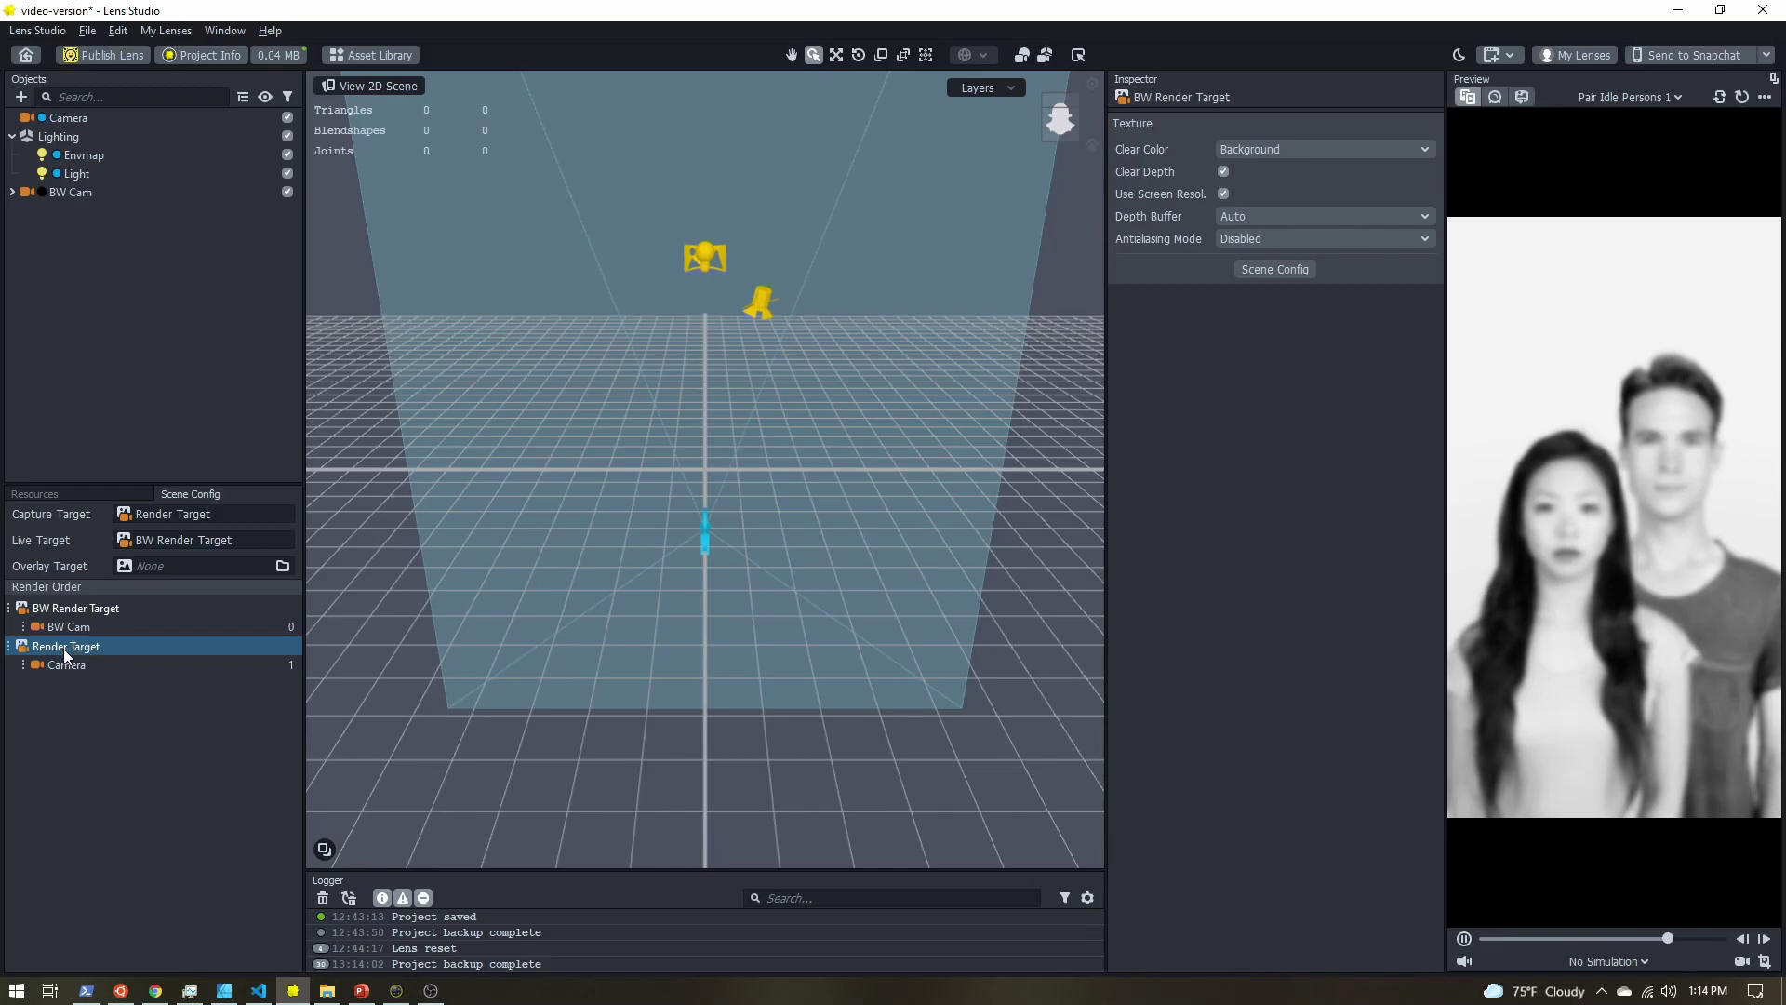
# Add a new camera to the scene and rename it Overlay Cam.
pyautogui.click(70, 491)
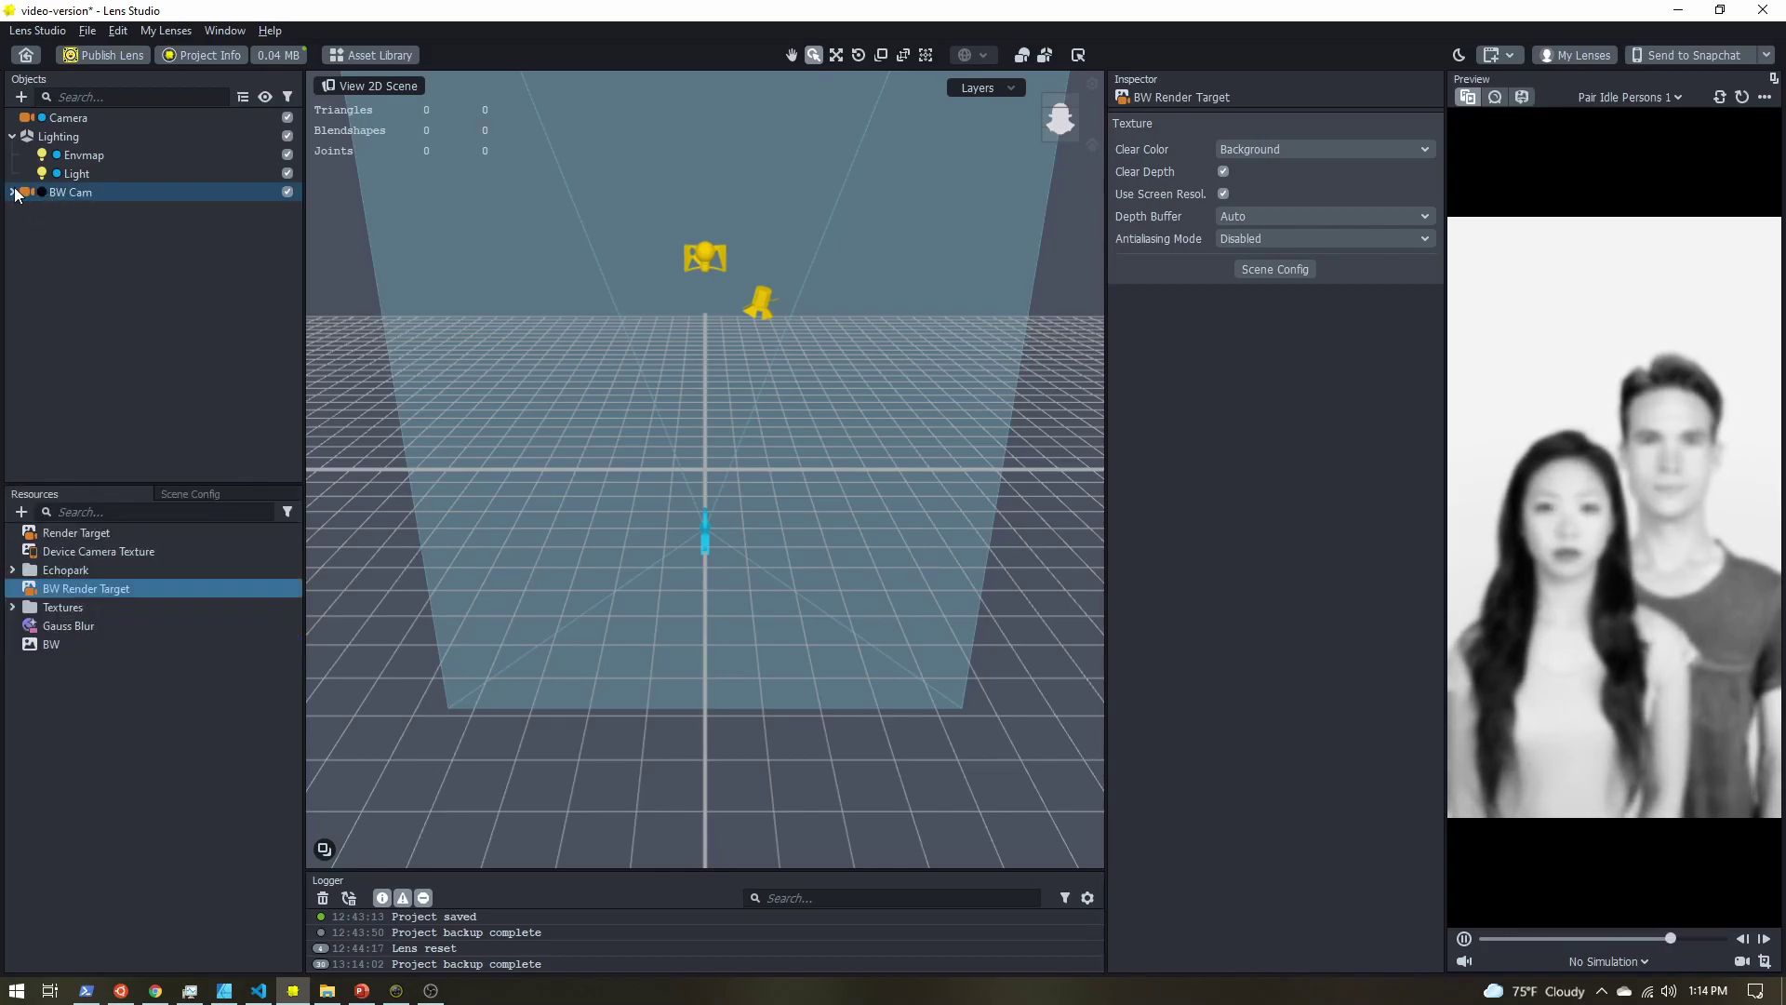
pyautogui.click(20, 96)
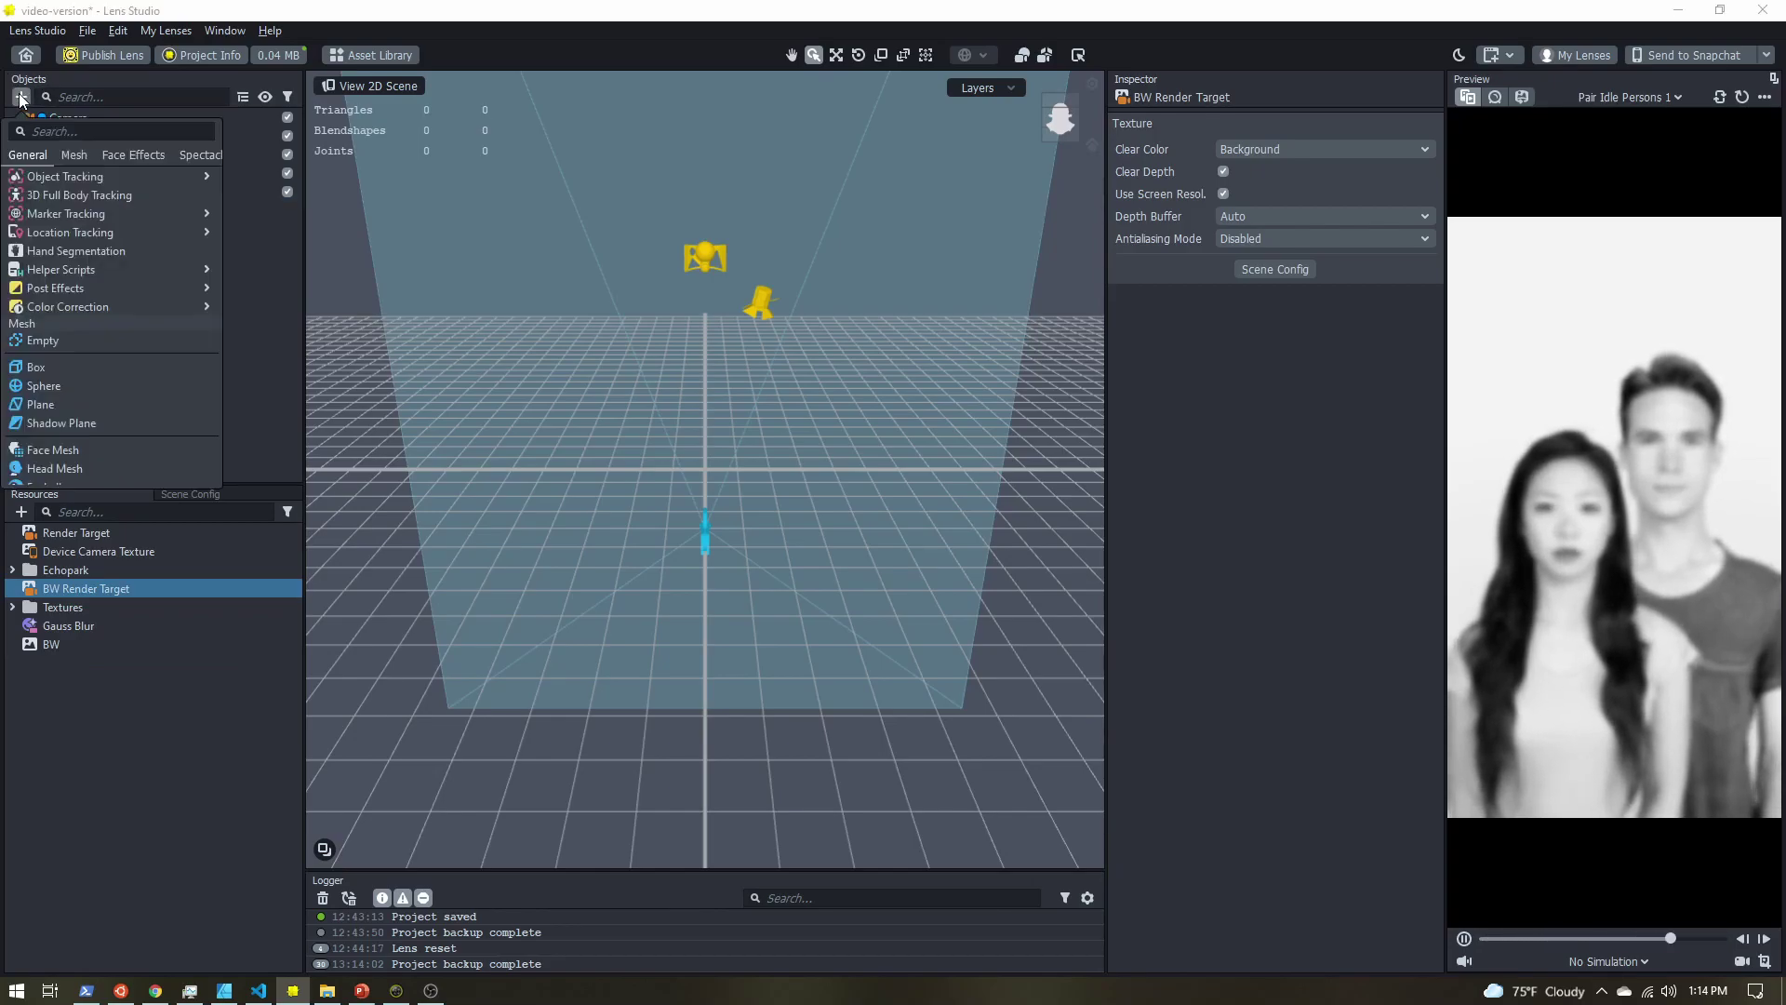
pyautogui.scroll(5, 59, 287)
pyautogui.click(76, 273)
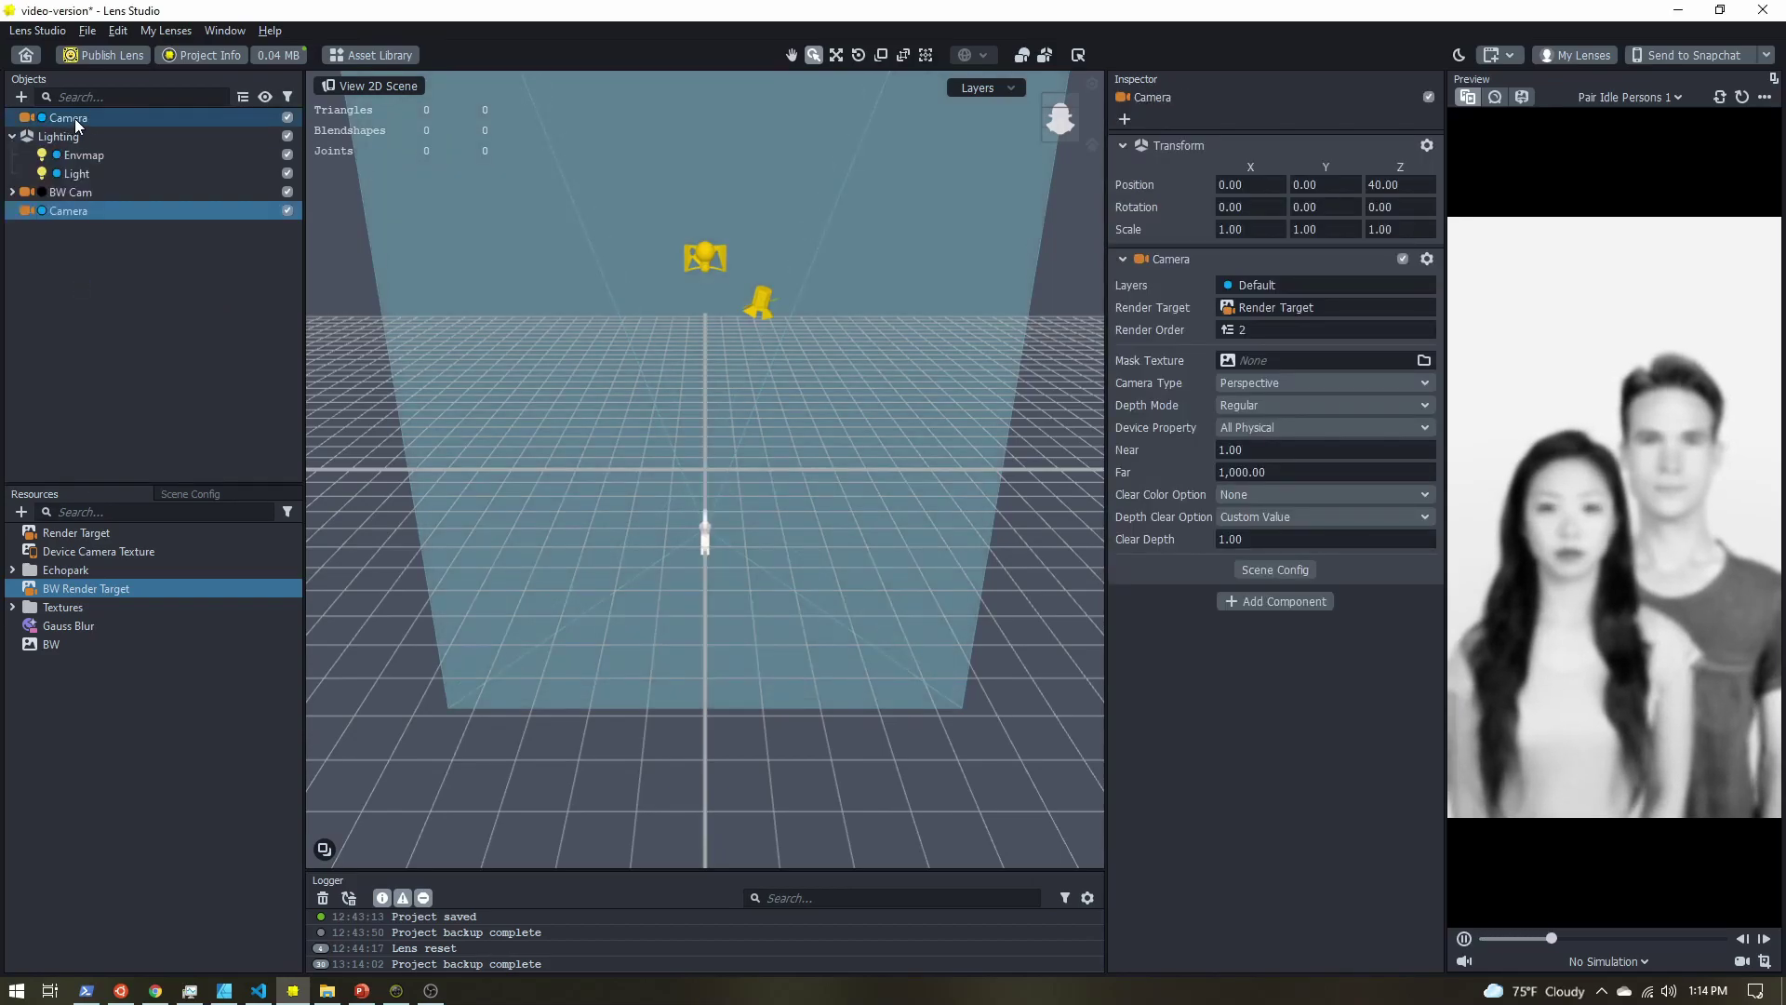
pyautogui.rightClick(72, 212)
pyautogui.click(114, 272)
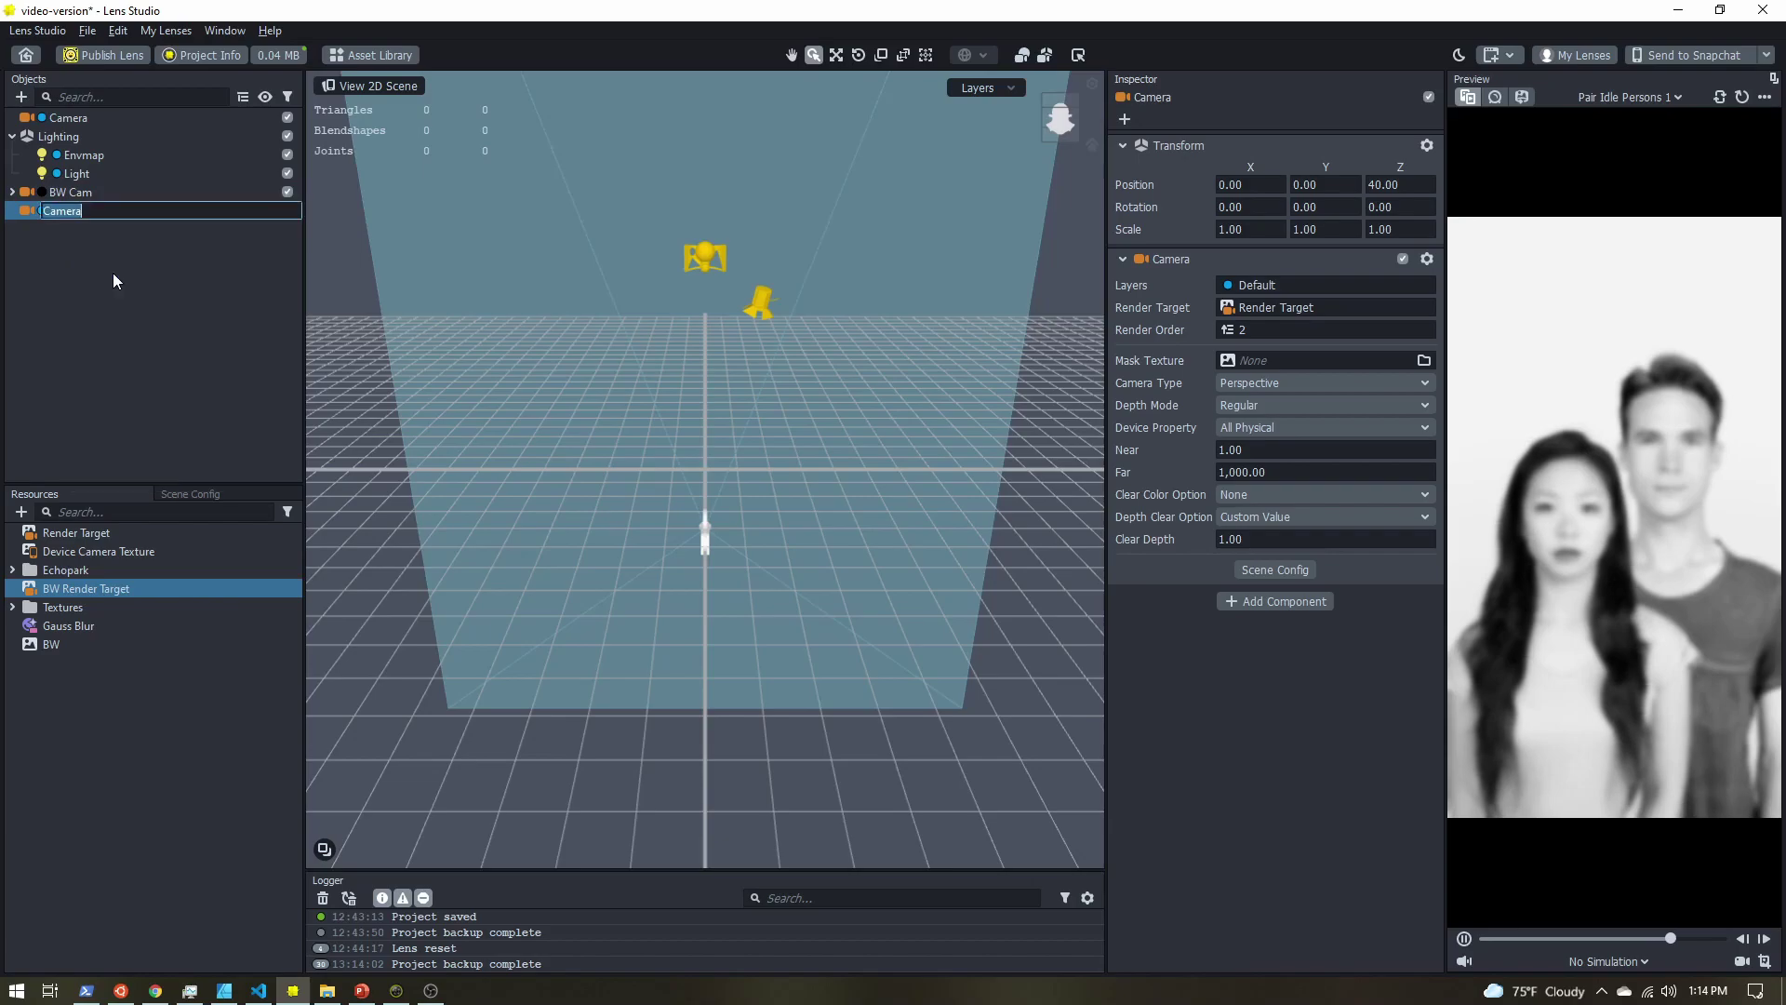
pyautogui.write('Overlay Cam')
pyautogui.press('Return')
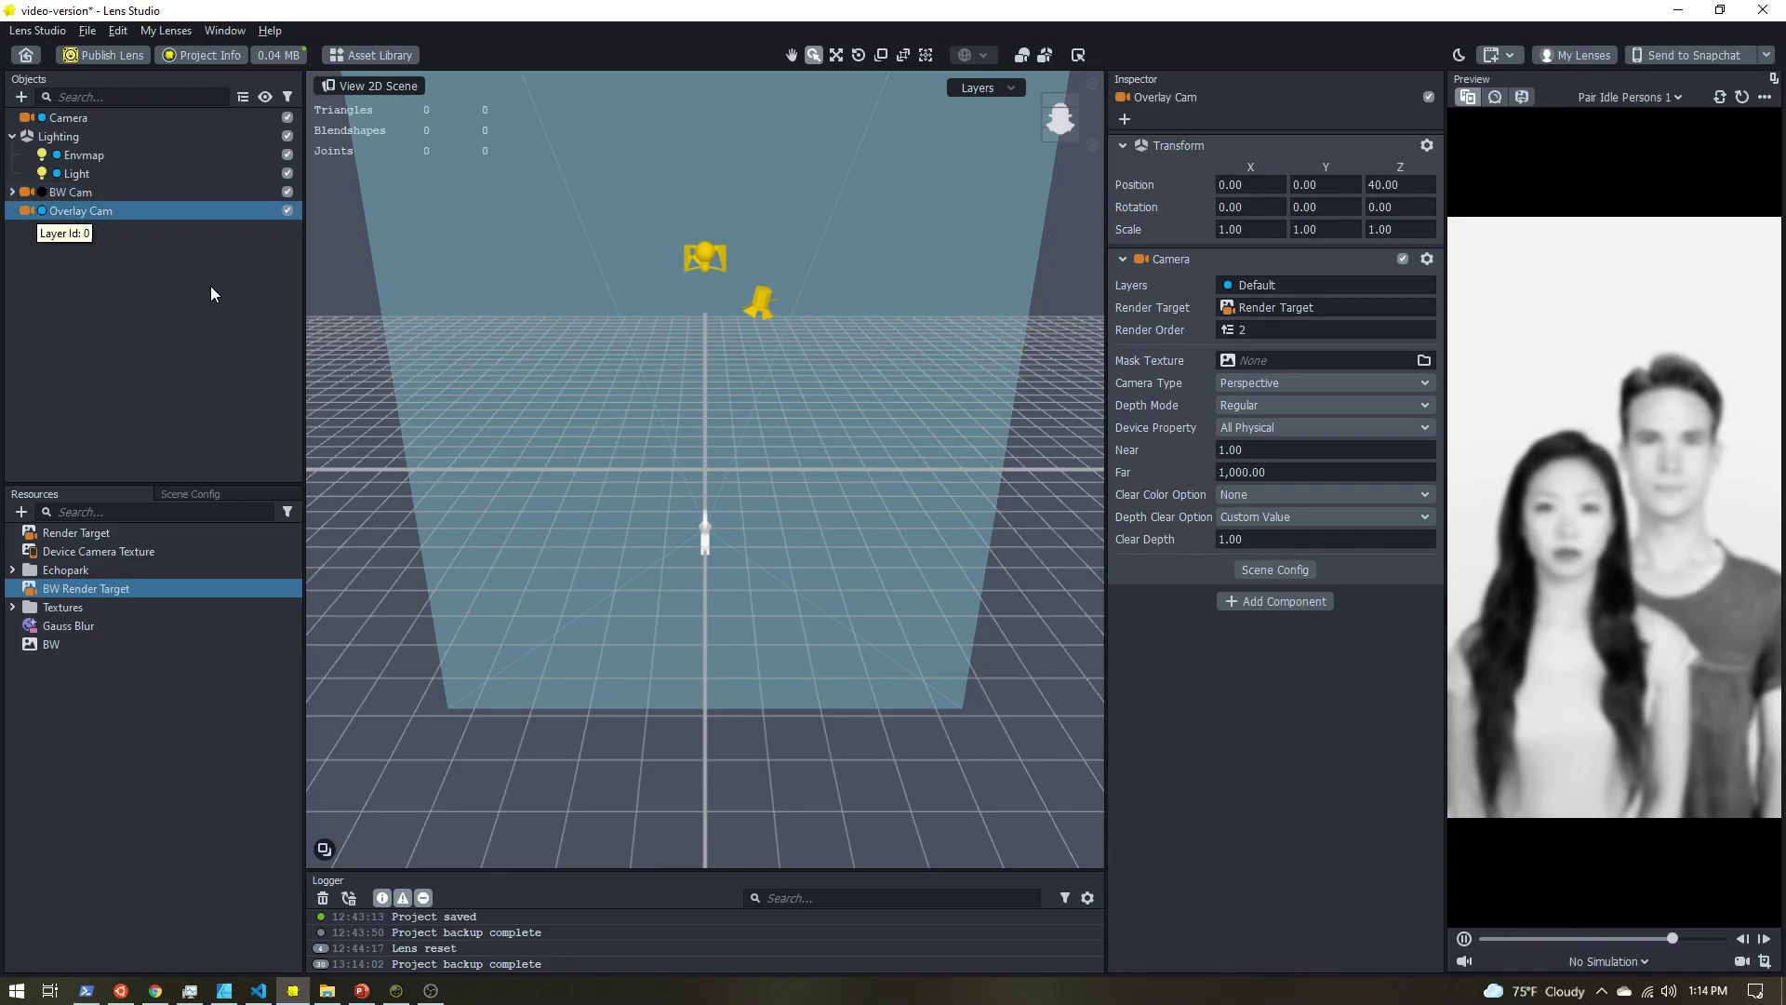
# Assign Overlay Cam to a new layer only, removing it from the Default Layer, and name that layer Overlay.
pyautogui.click(1274, 287)
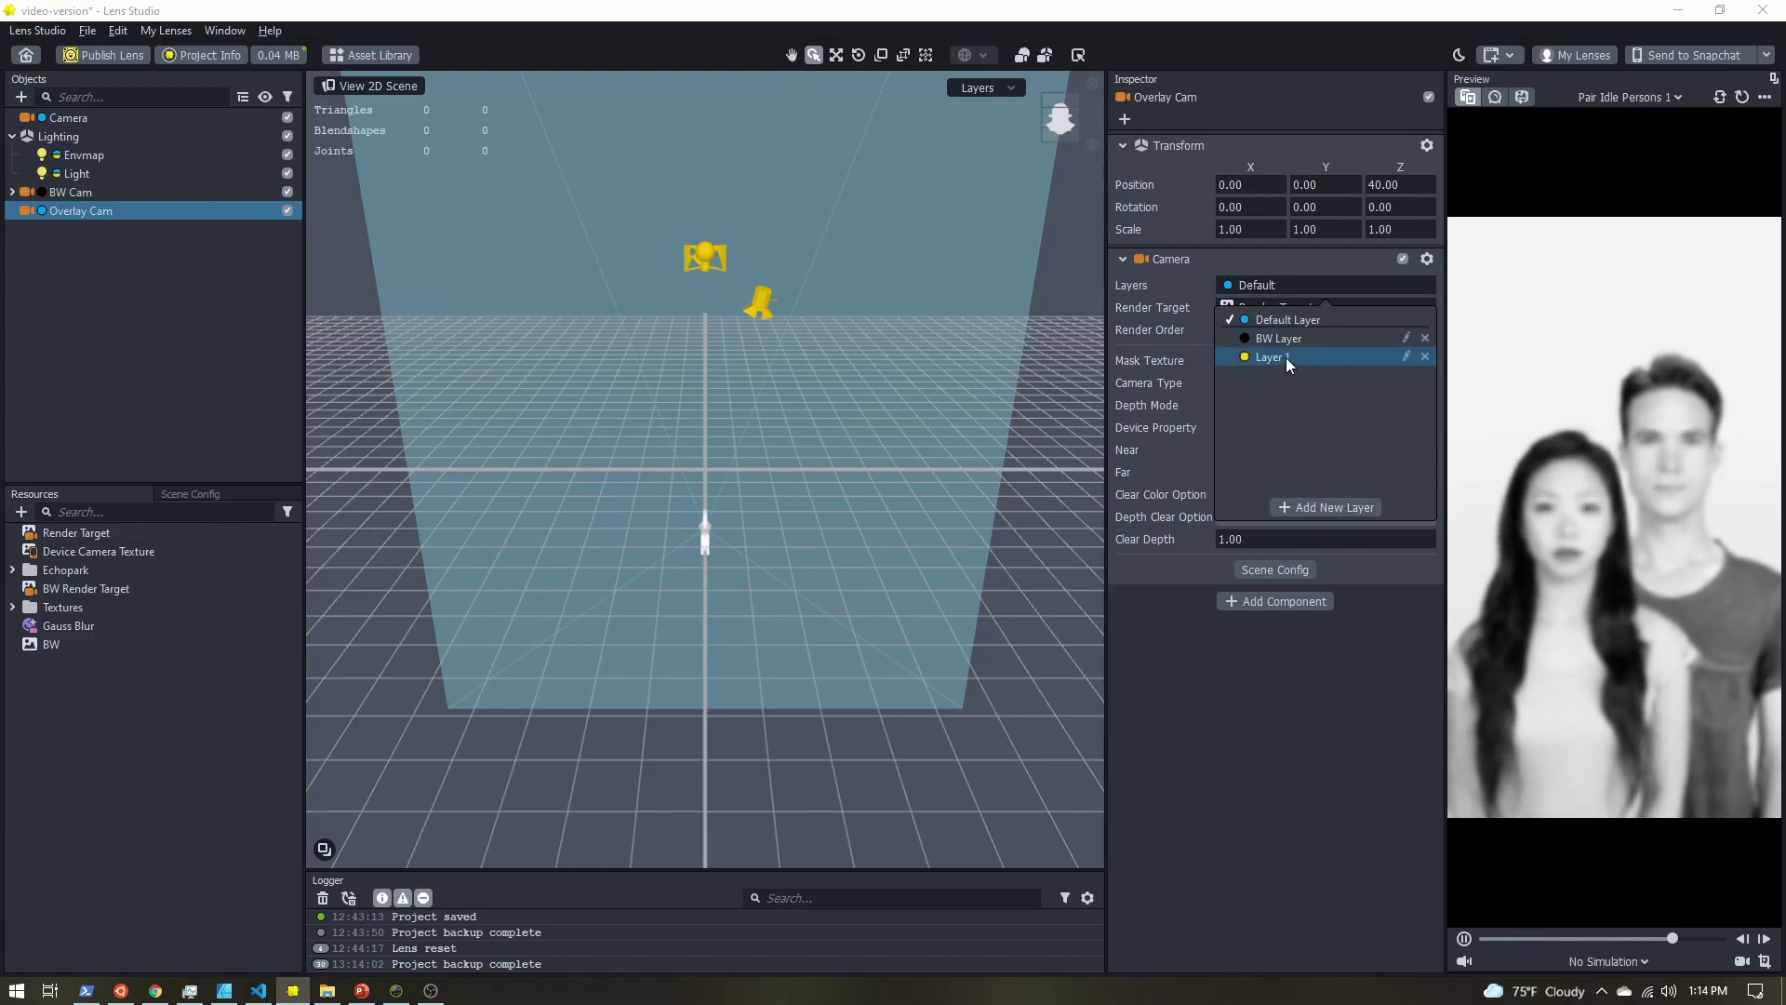
pyautogui.click(1277, 321)
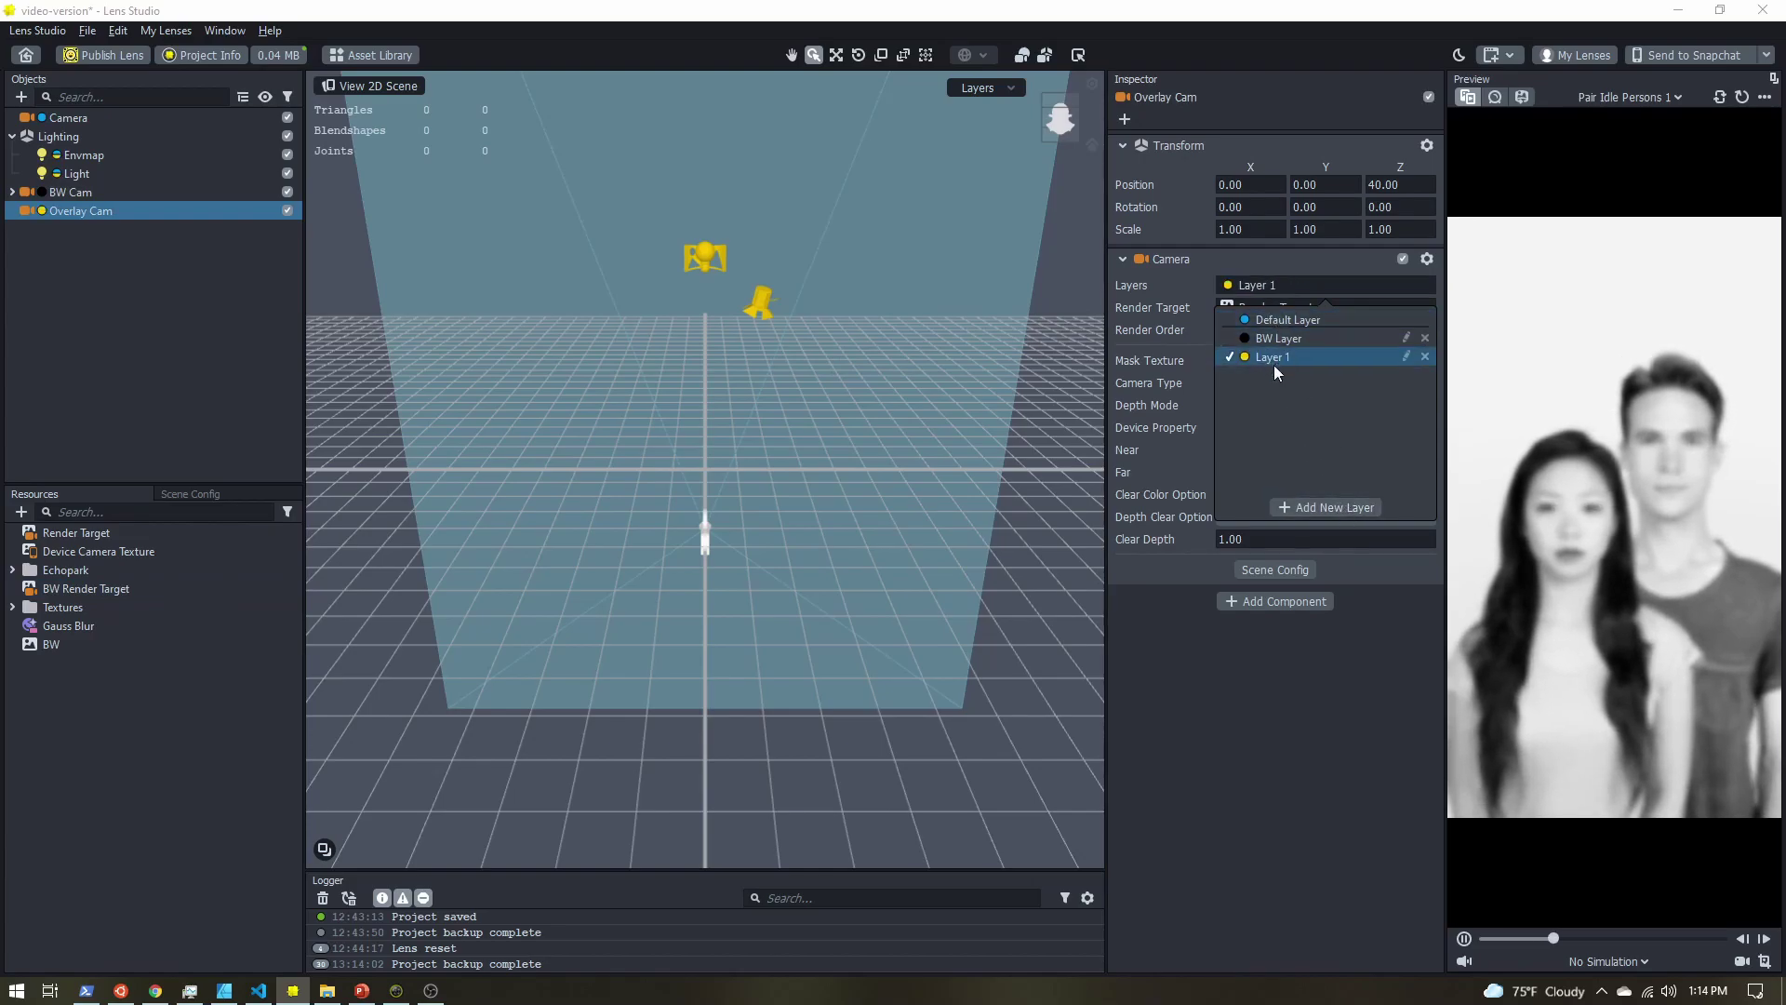
pyautogui.click(1406, 358)
pyautogui.write('Overlay')
pyautogui.press('Return')
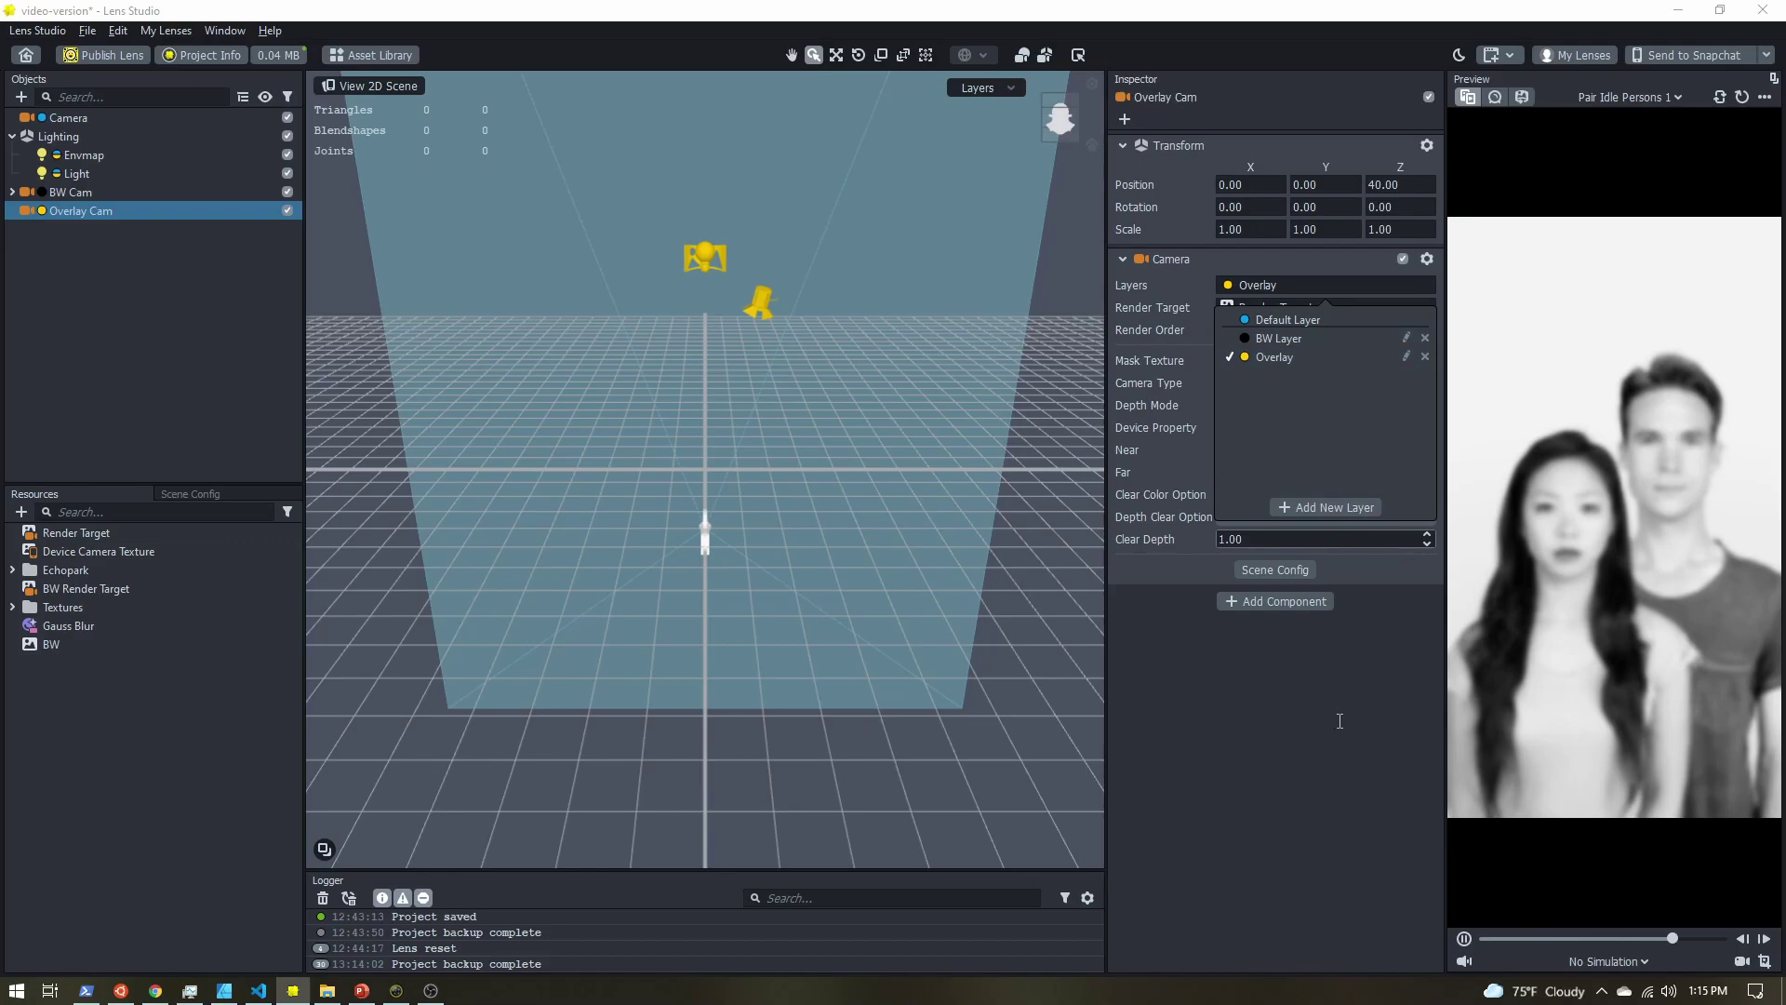
pyautogui.click(1321, 760)
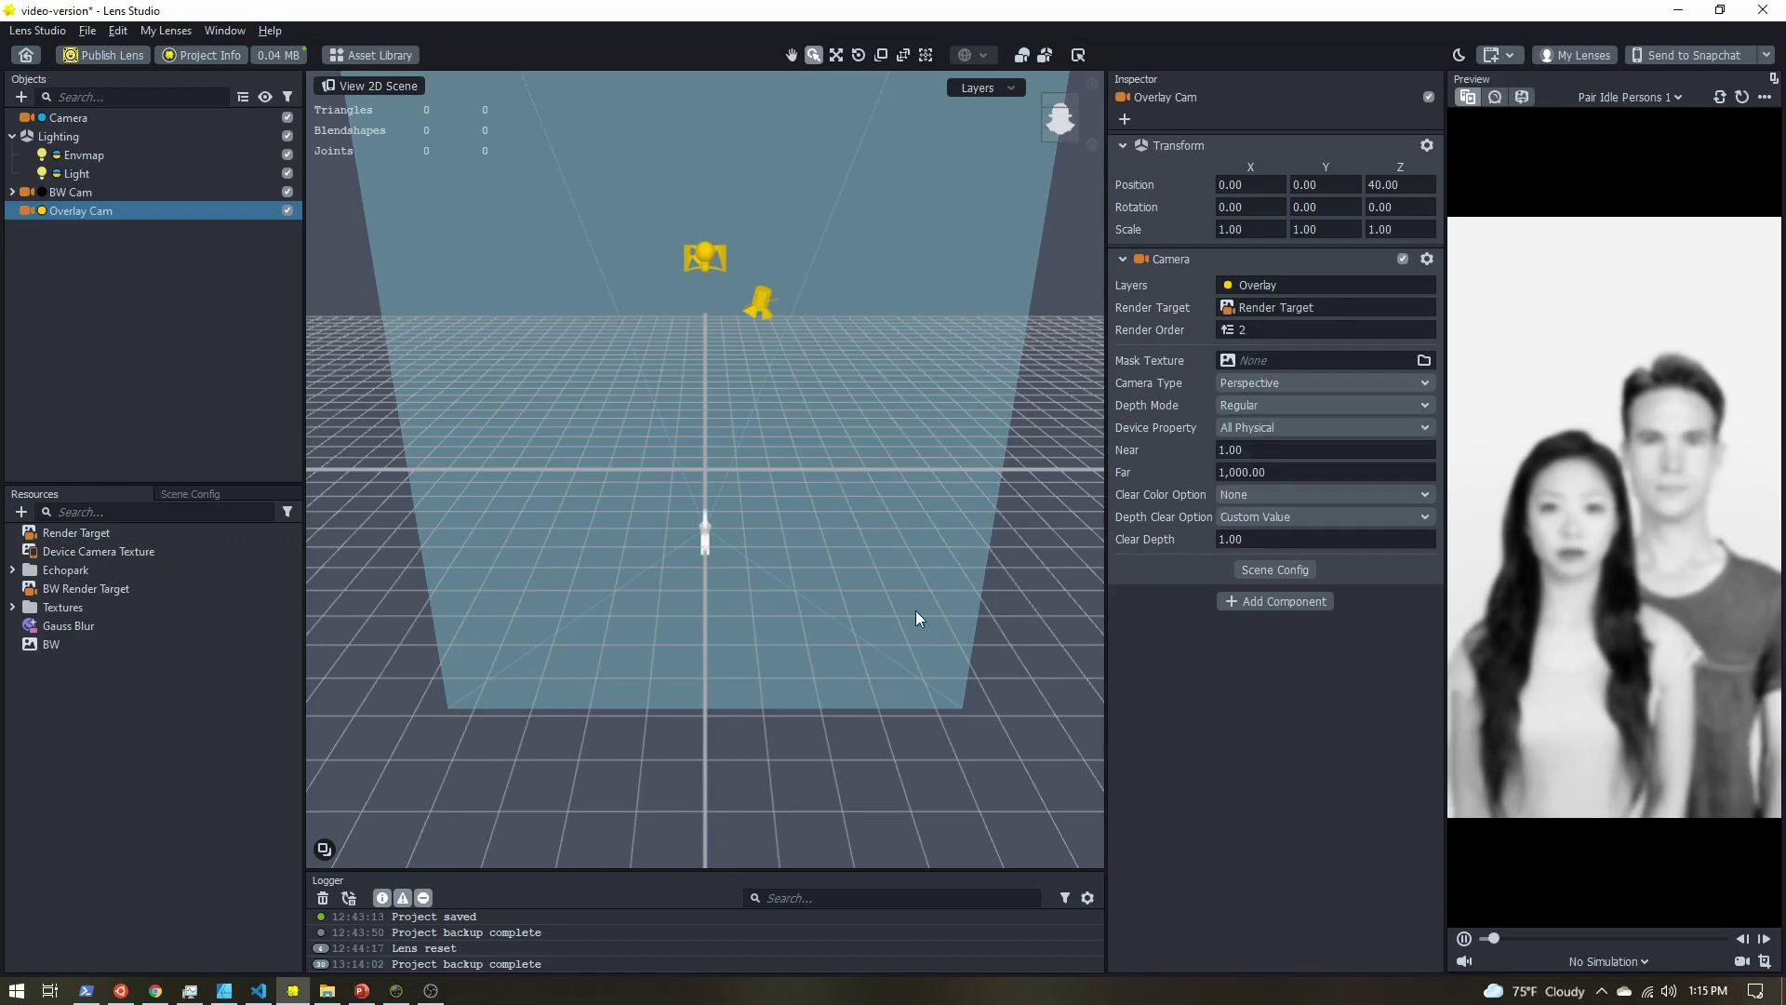
# Create a new render target among the project resources and rename it Overlay.
pyautogui.click(20, 511)
pyautogui.click(82, 797)
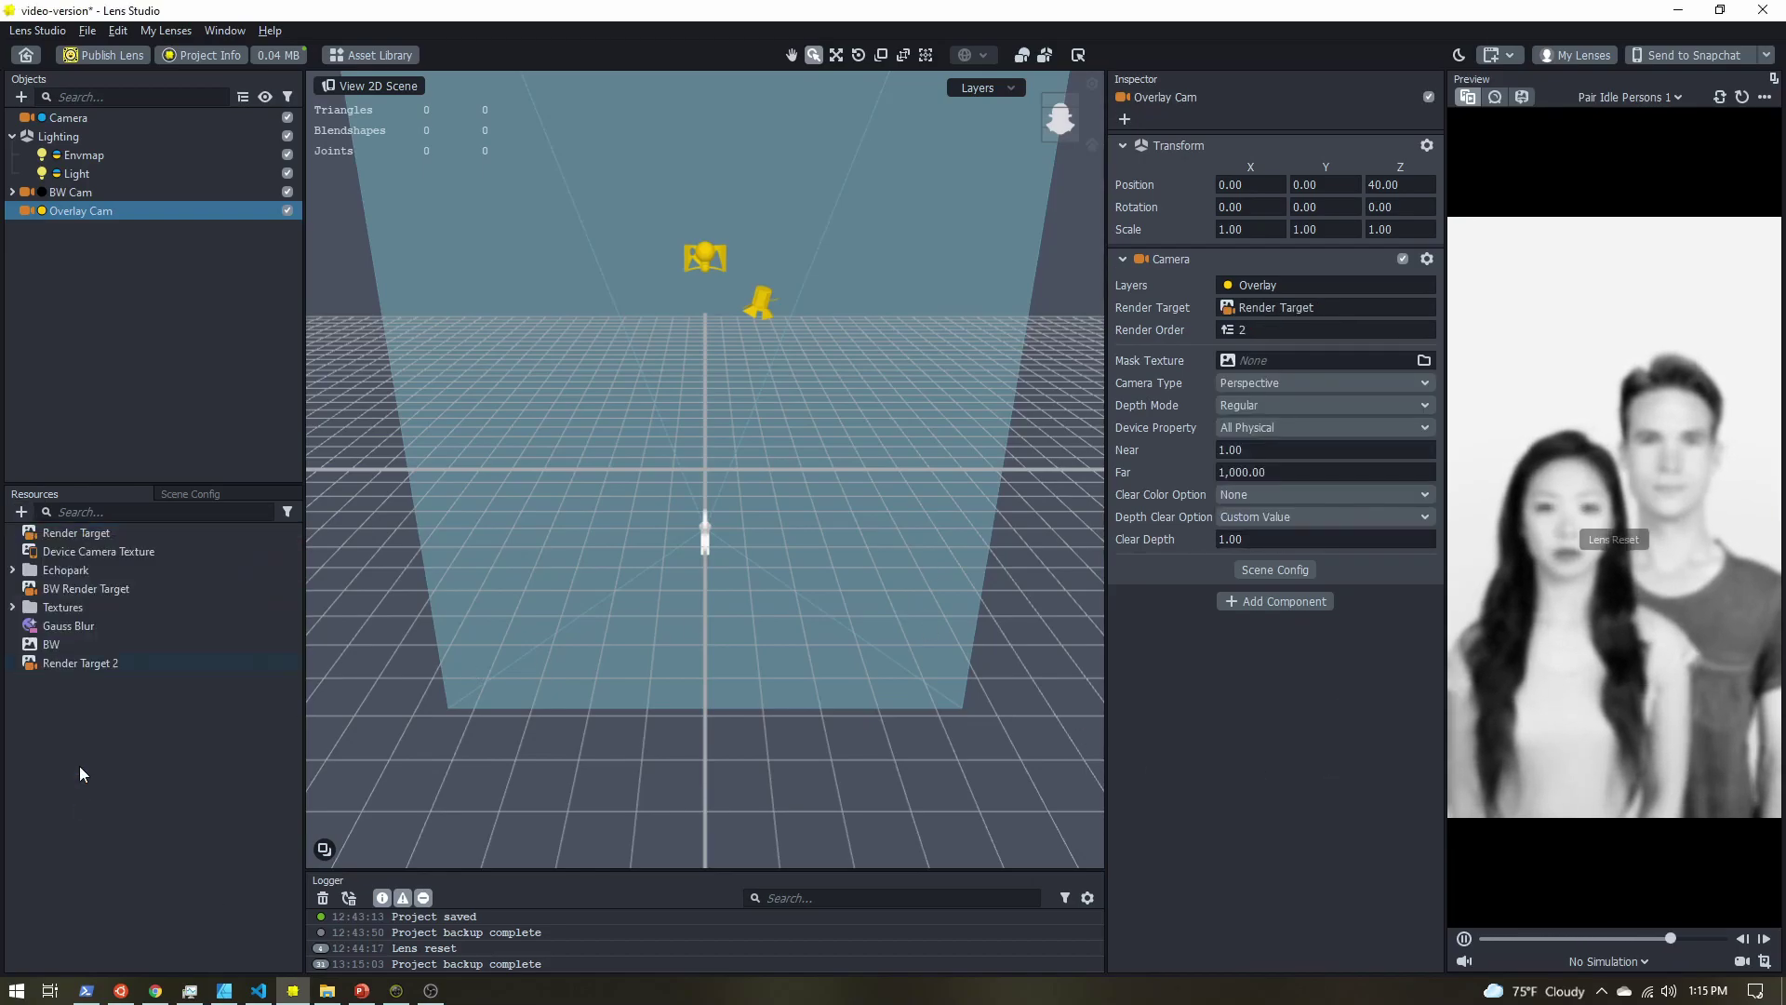
pyautogui.click(86, 666)
pyautogui.rightClick(86, 666)
pyautogui.click(114, 678)
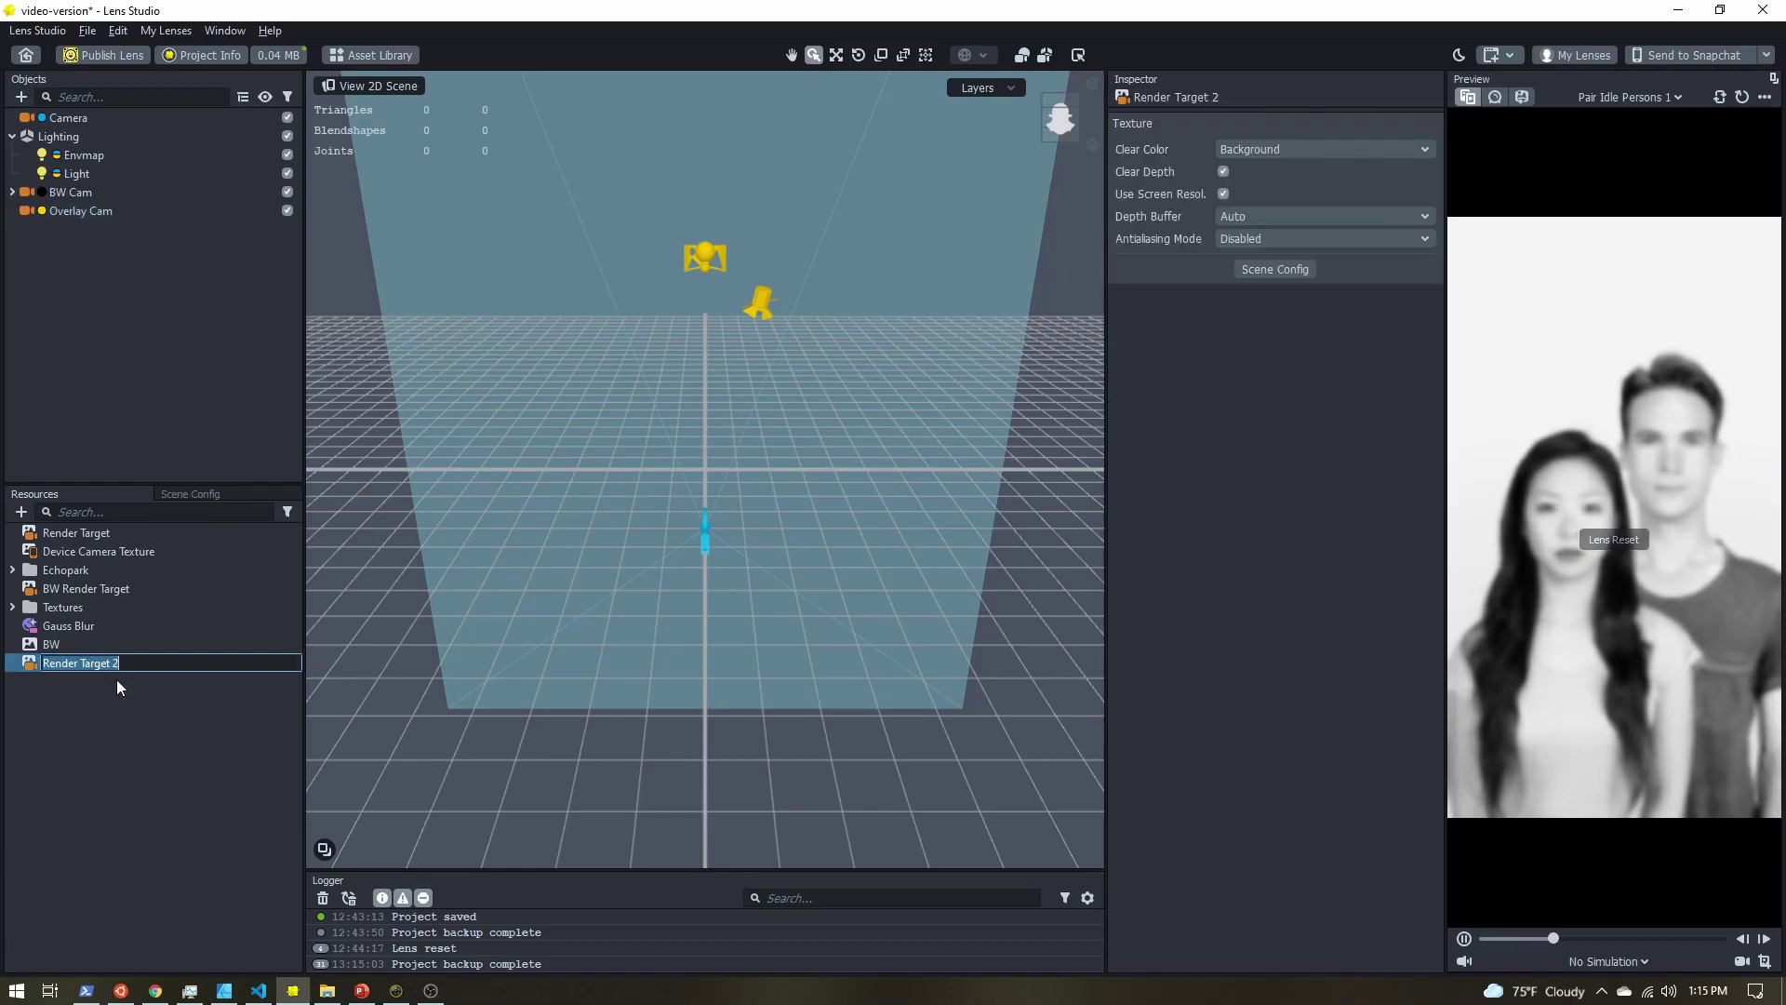
pyautogui.write('Overlay')
pyautogui.press('Return')
# Set Overlay Cam's render target to the Overlay render target.
pyautogui.click(72, 212)
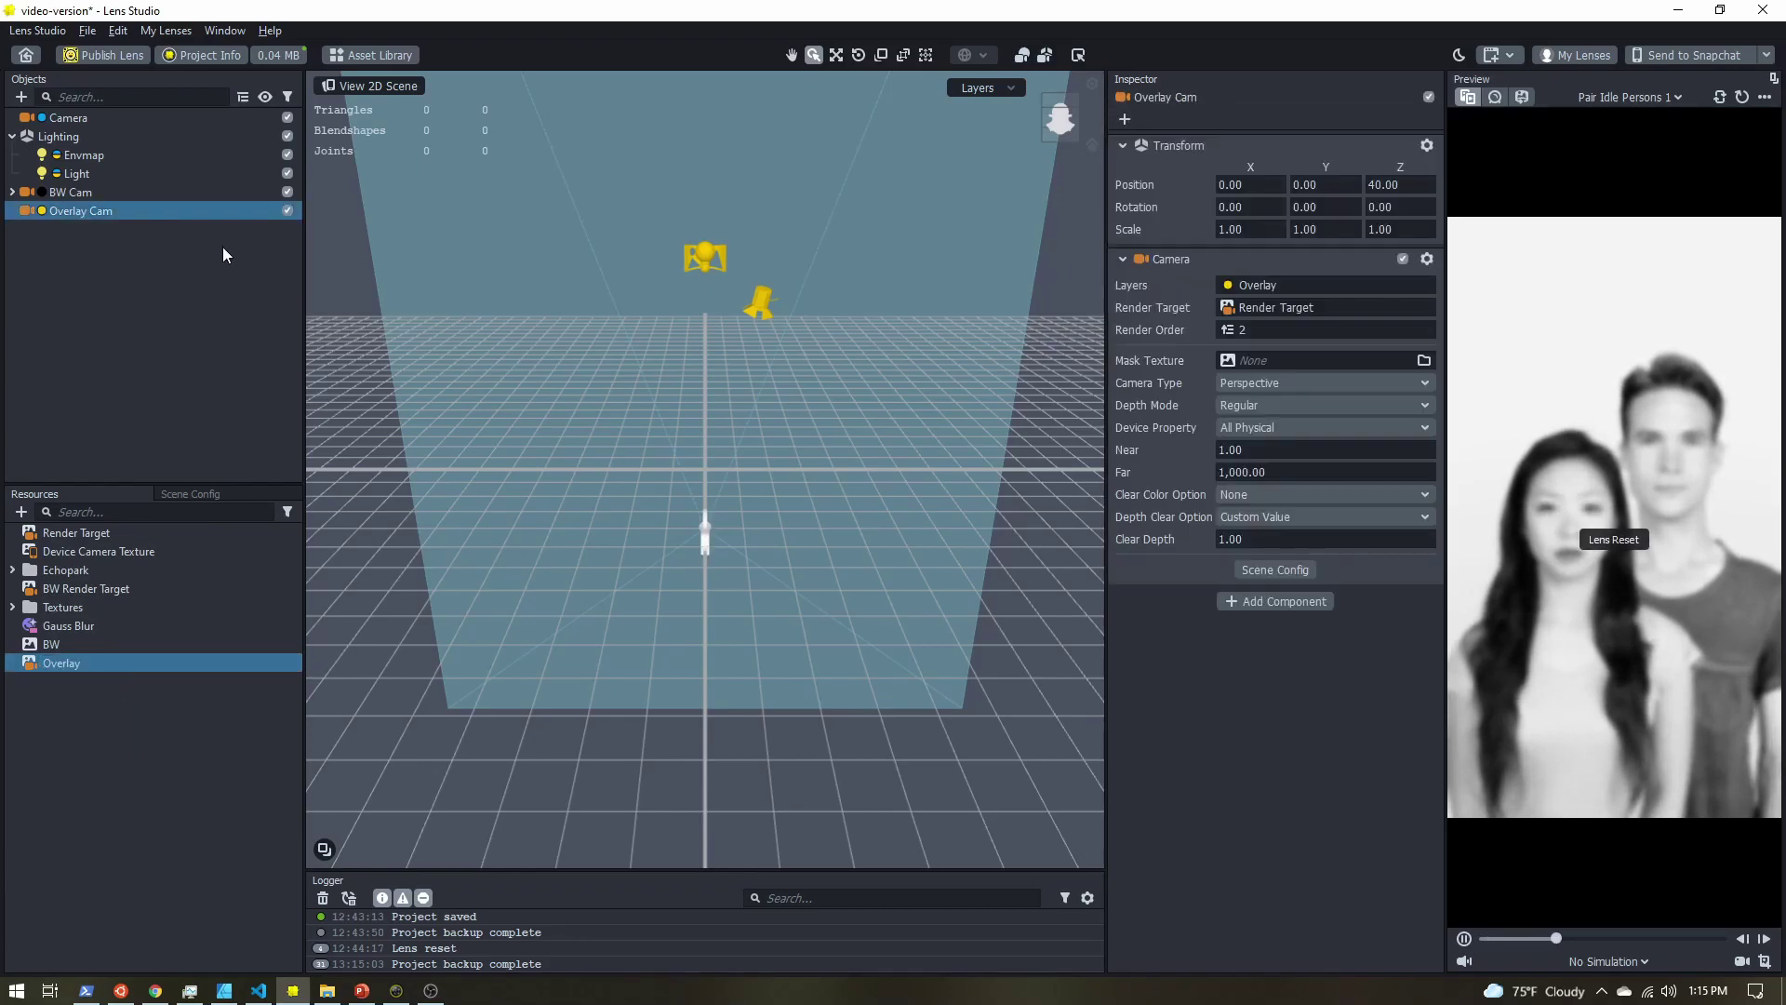
pyautogui.click(1302, 310)
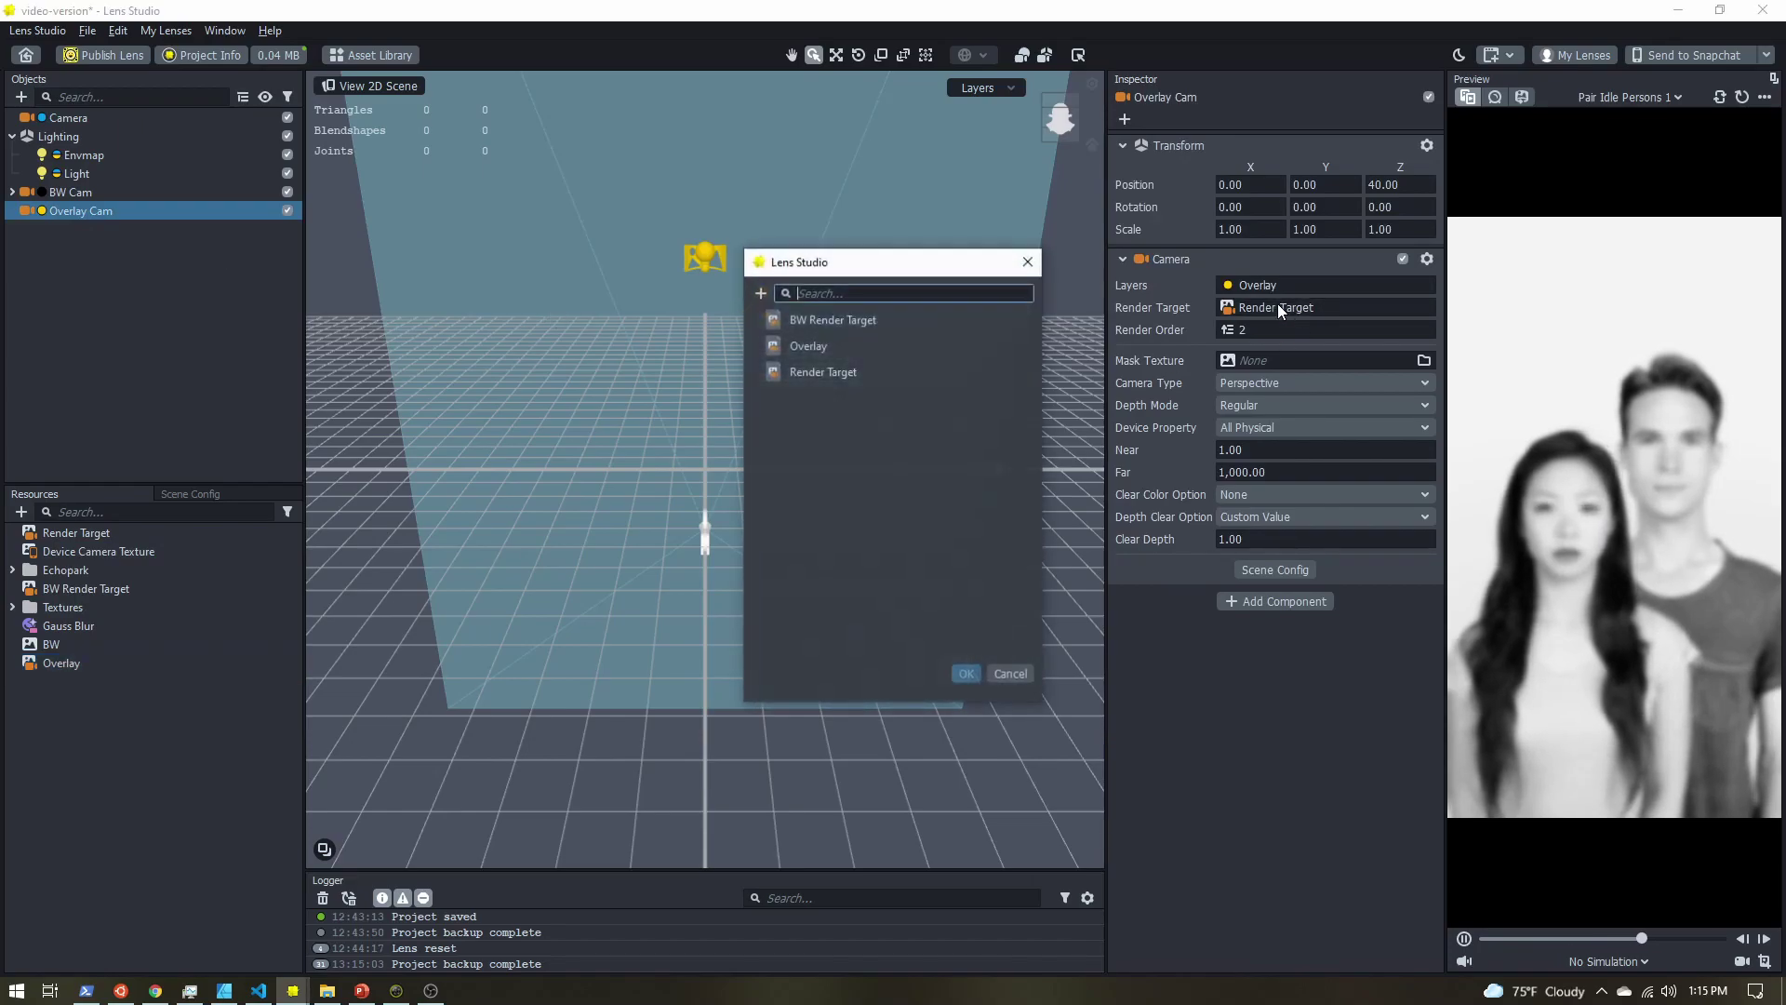
pyautogui.doubleClick(825, 347)
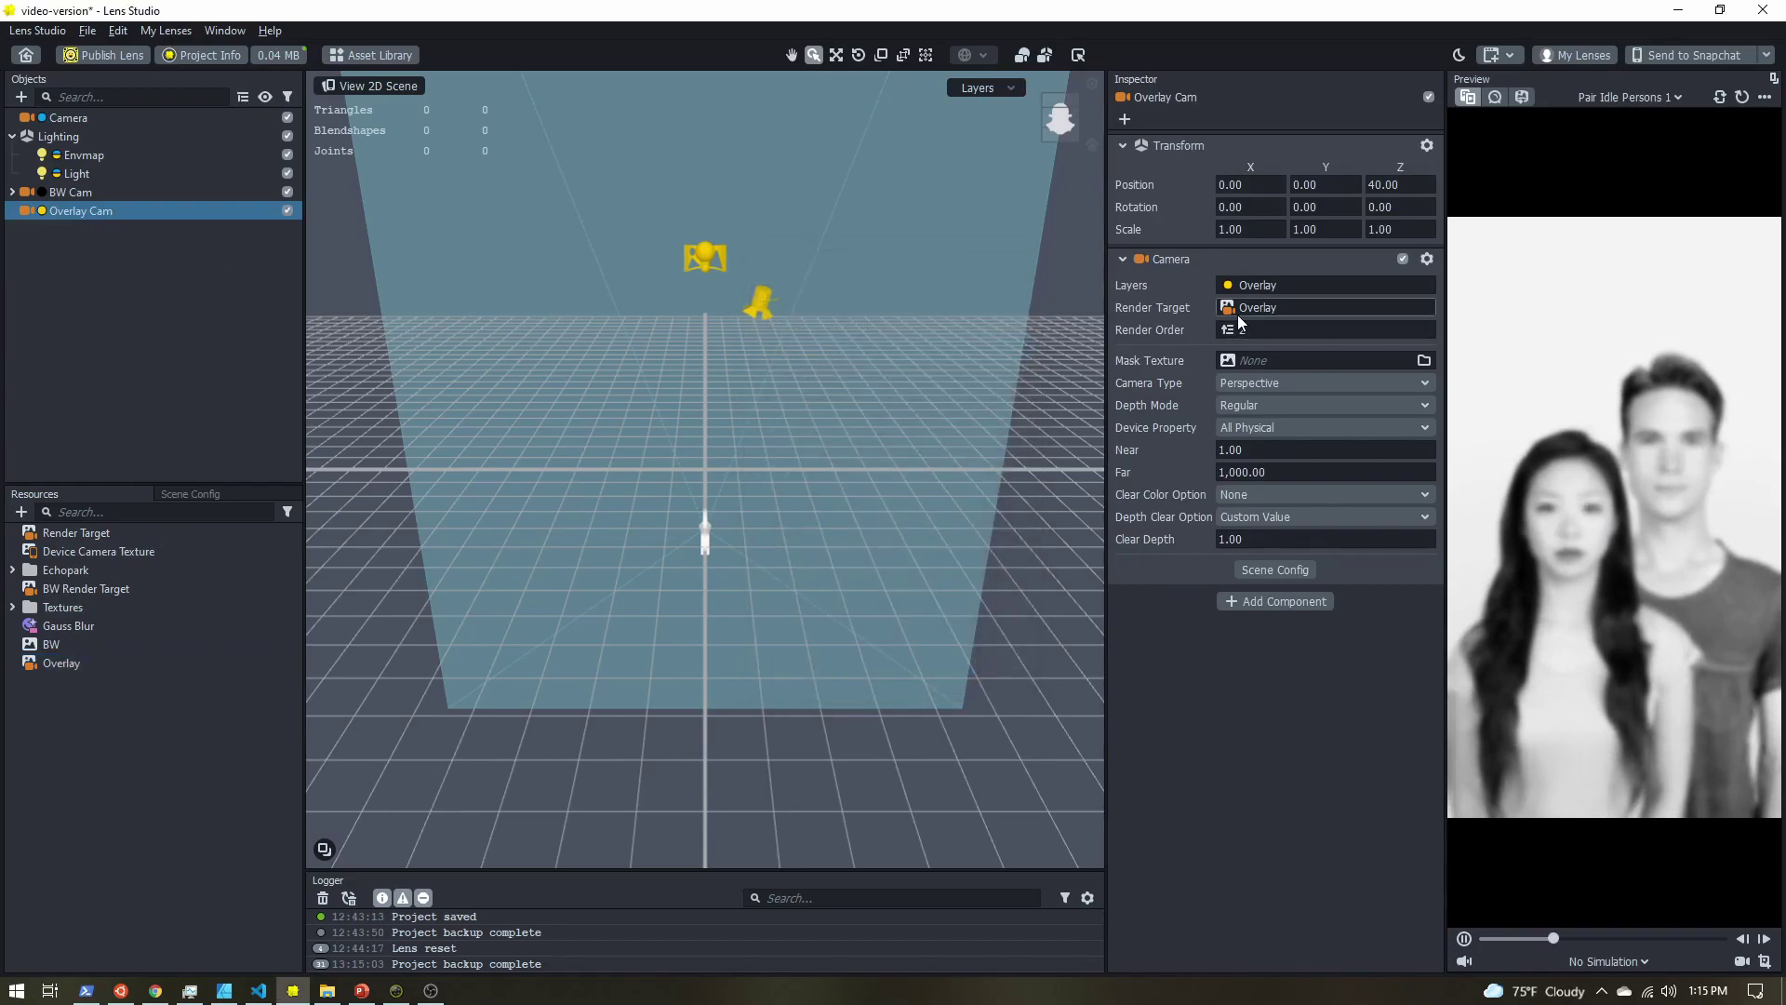
# Set the scene's Live Target to Overlay to preview the overlay camera's output.
pyautogui.click(202, 496)
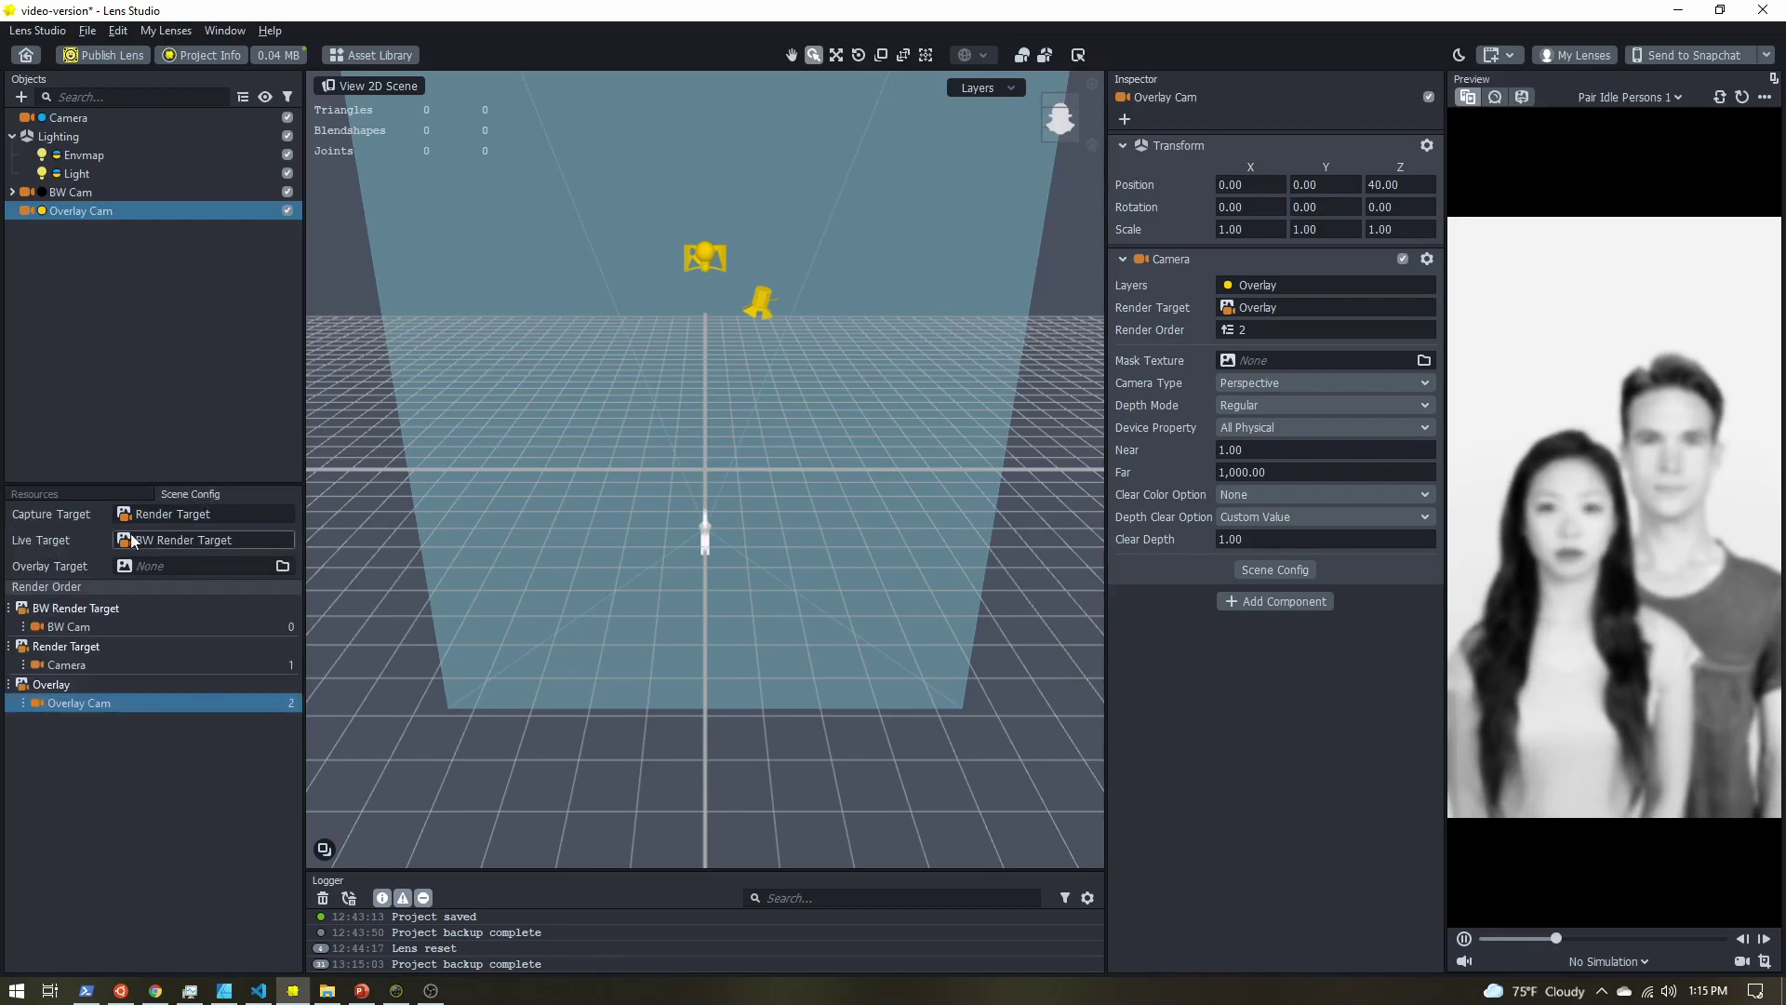
pyautogui.click(194, 540)
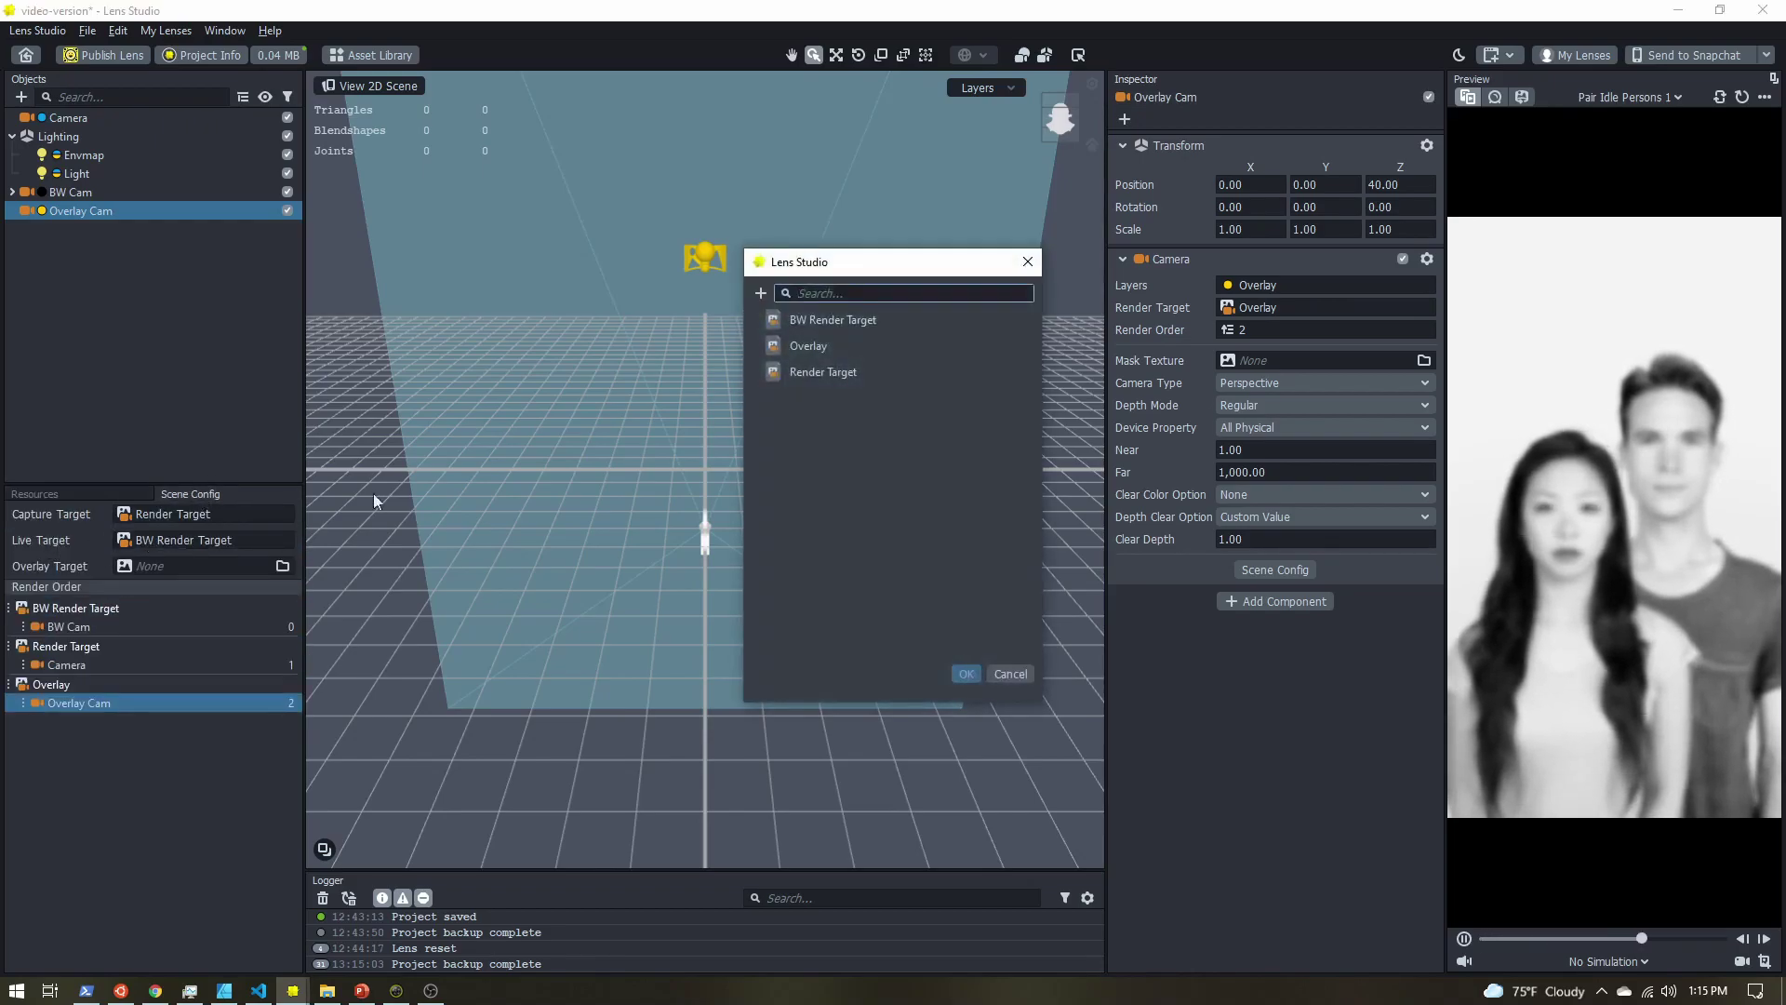
pyautogui.doubleClick(807, 347)
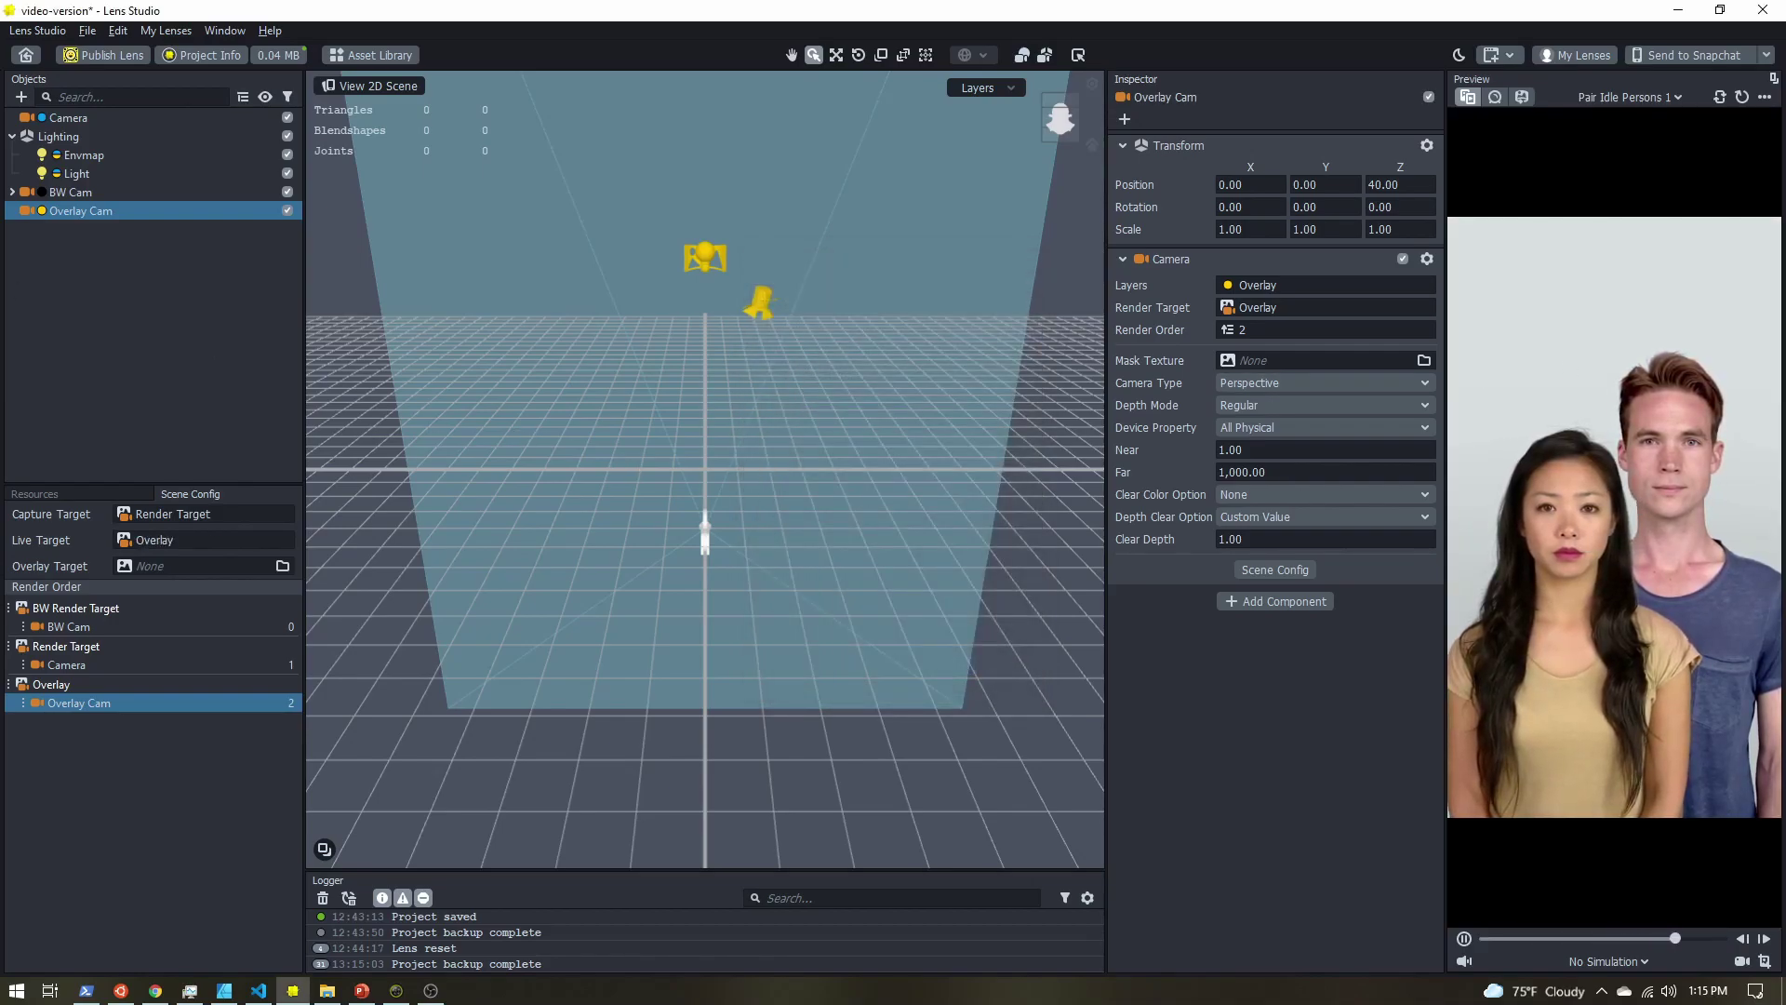
# Add an Instant Photo color correction to the scene.
pyautogui.click(20, 97)
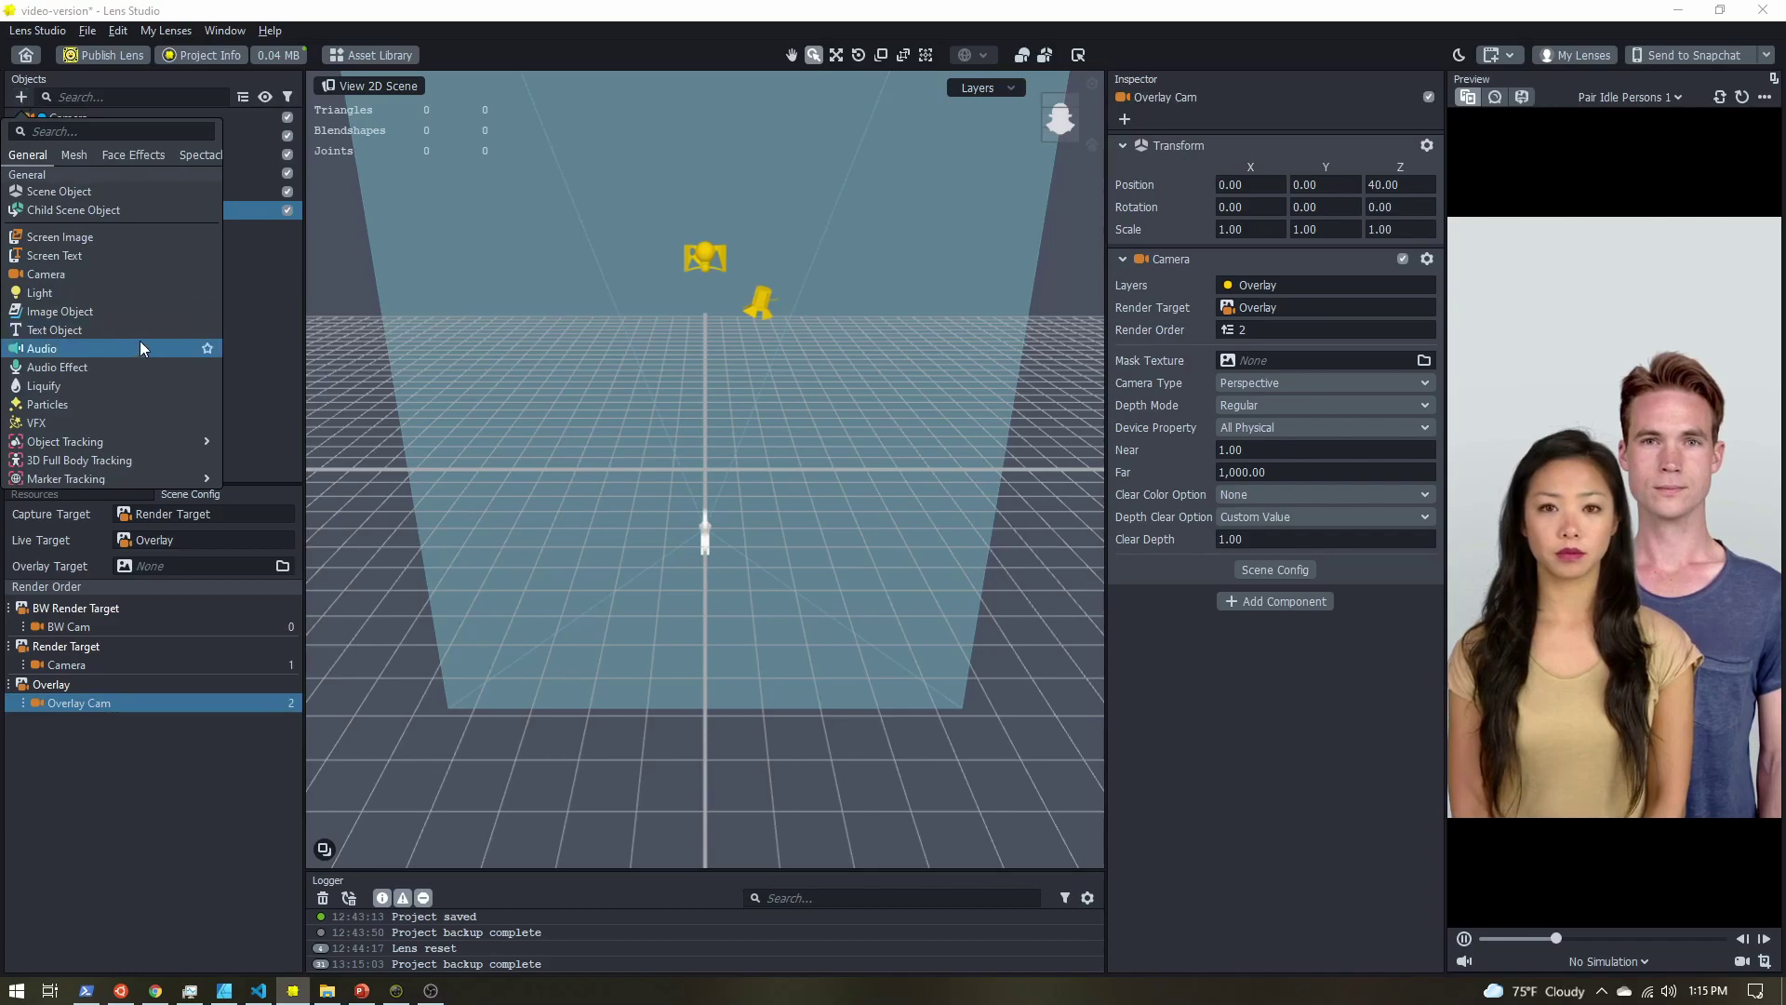
pyautogui.scroll(-3, 141, 349)
pyautogui.moveTo(149, 420)
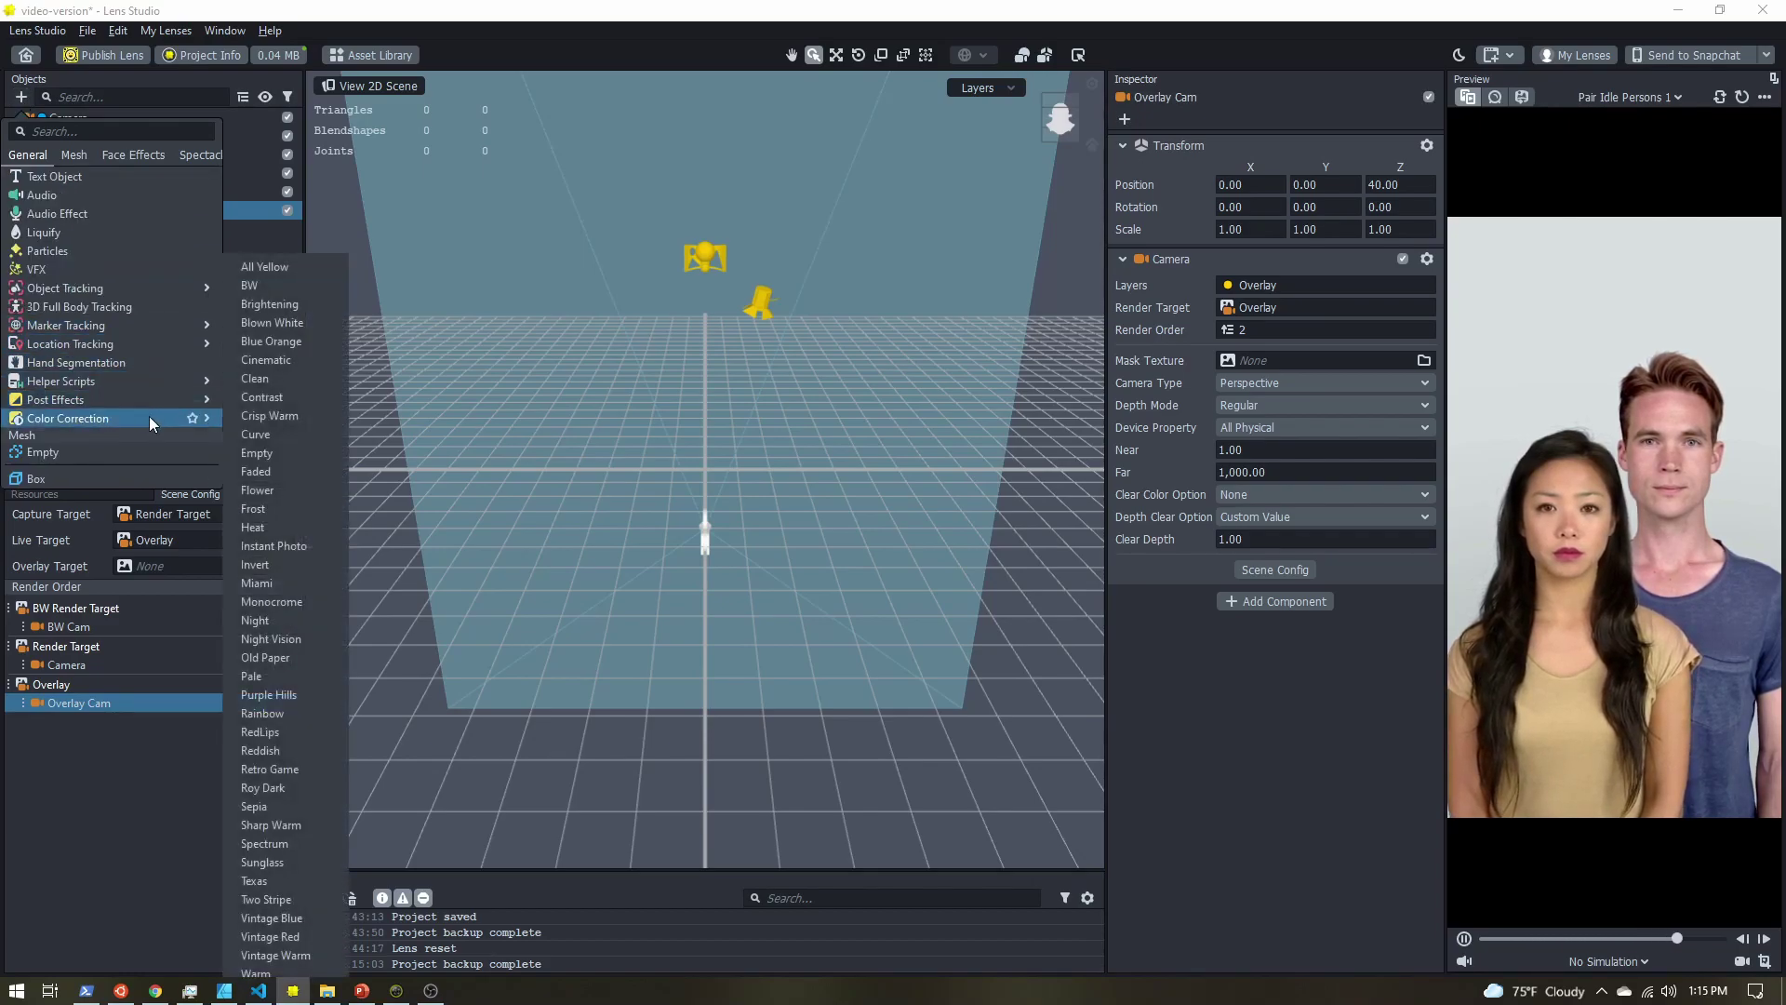
pyautogui.click(299, 546)
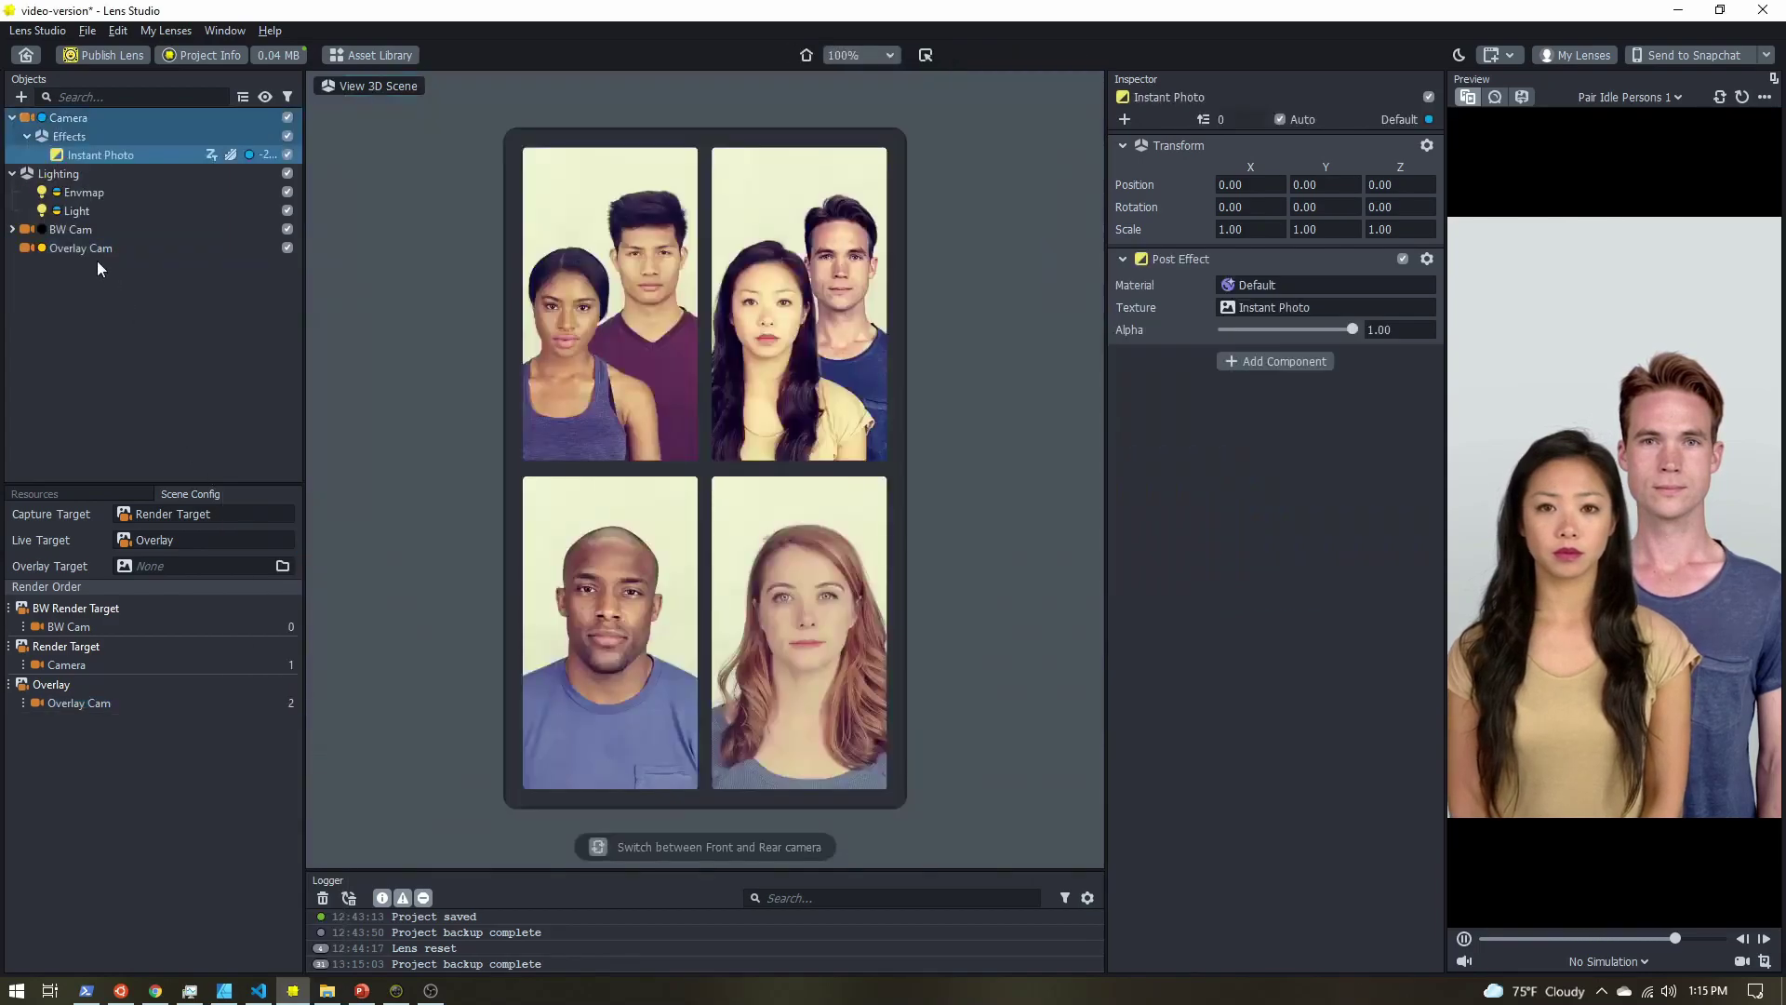
# Add an Analog TV post effect and make the Effects group a child of Overlay Cam.
pyautogui.click(20, 97)
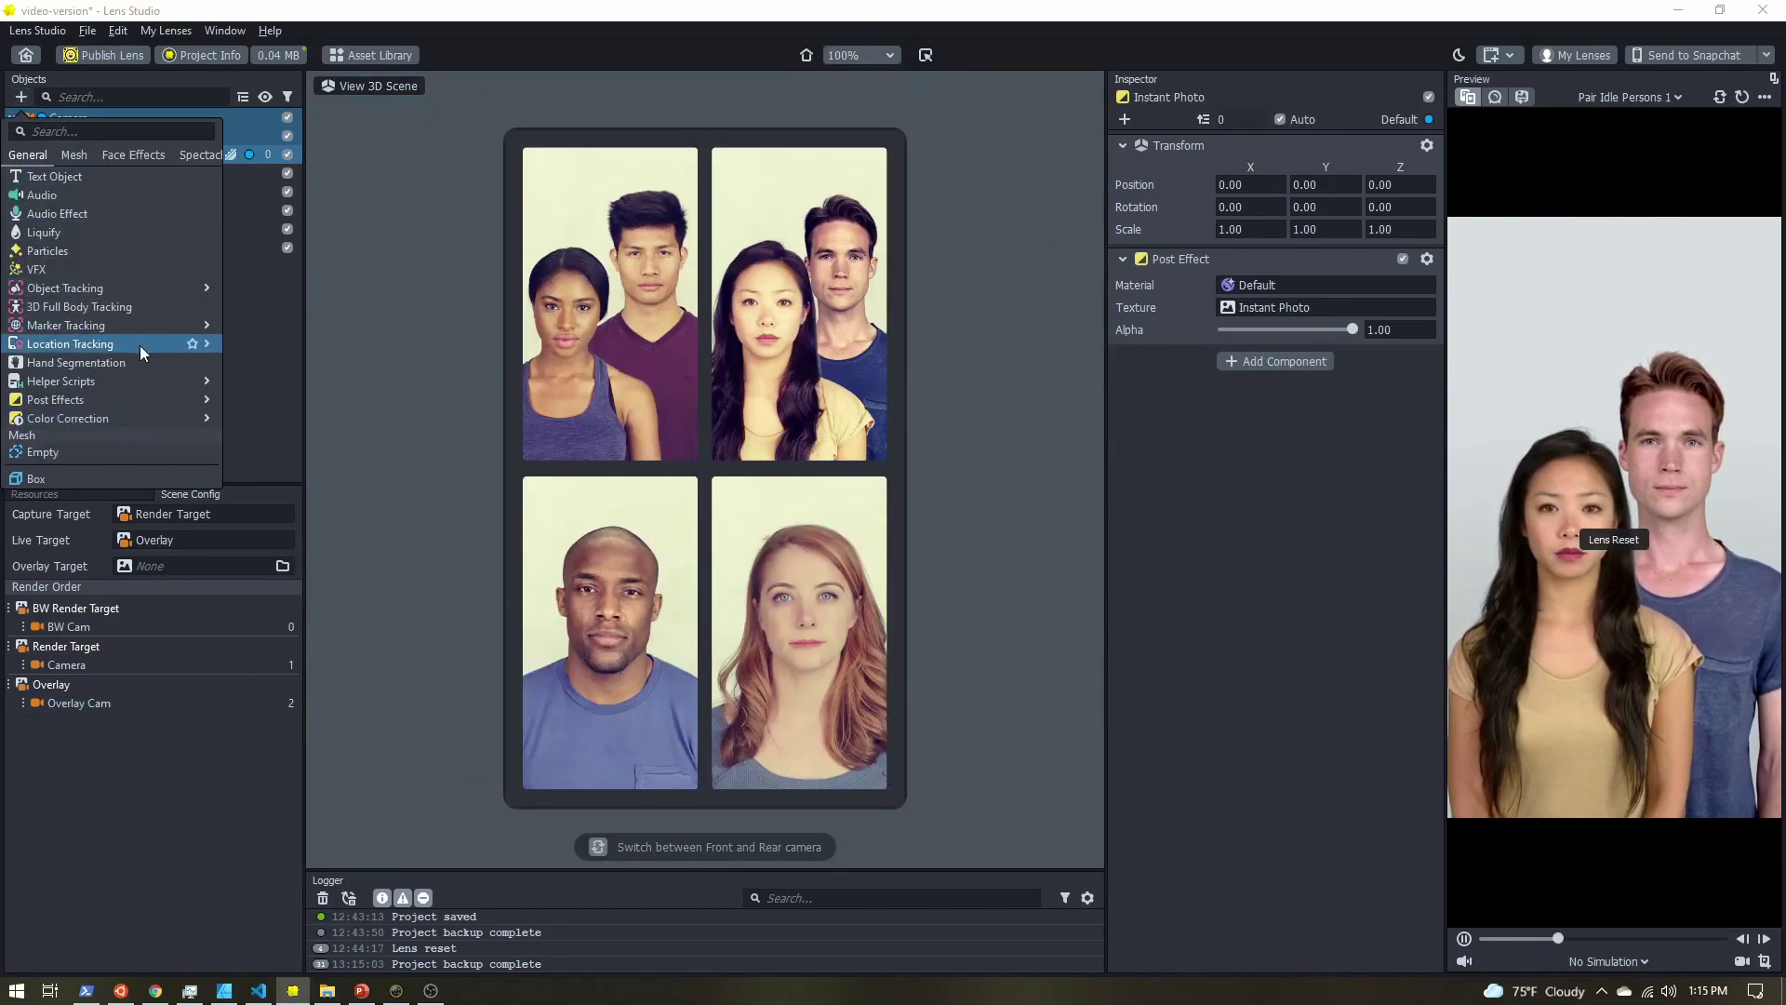
pyautogui.moveTo(186, 400)
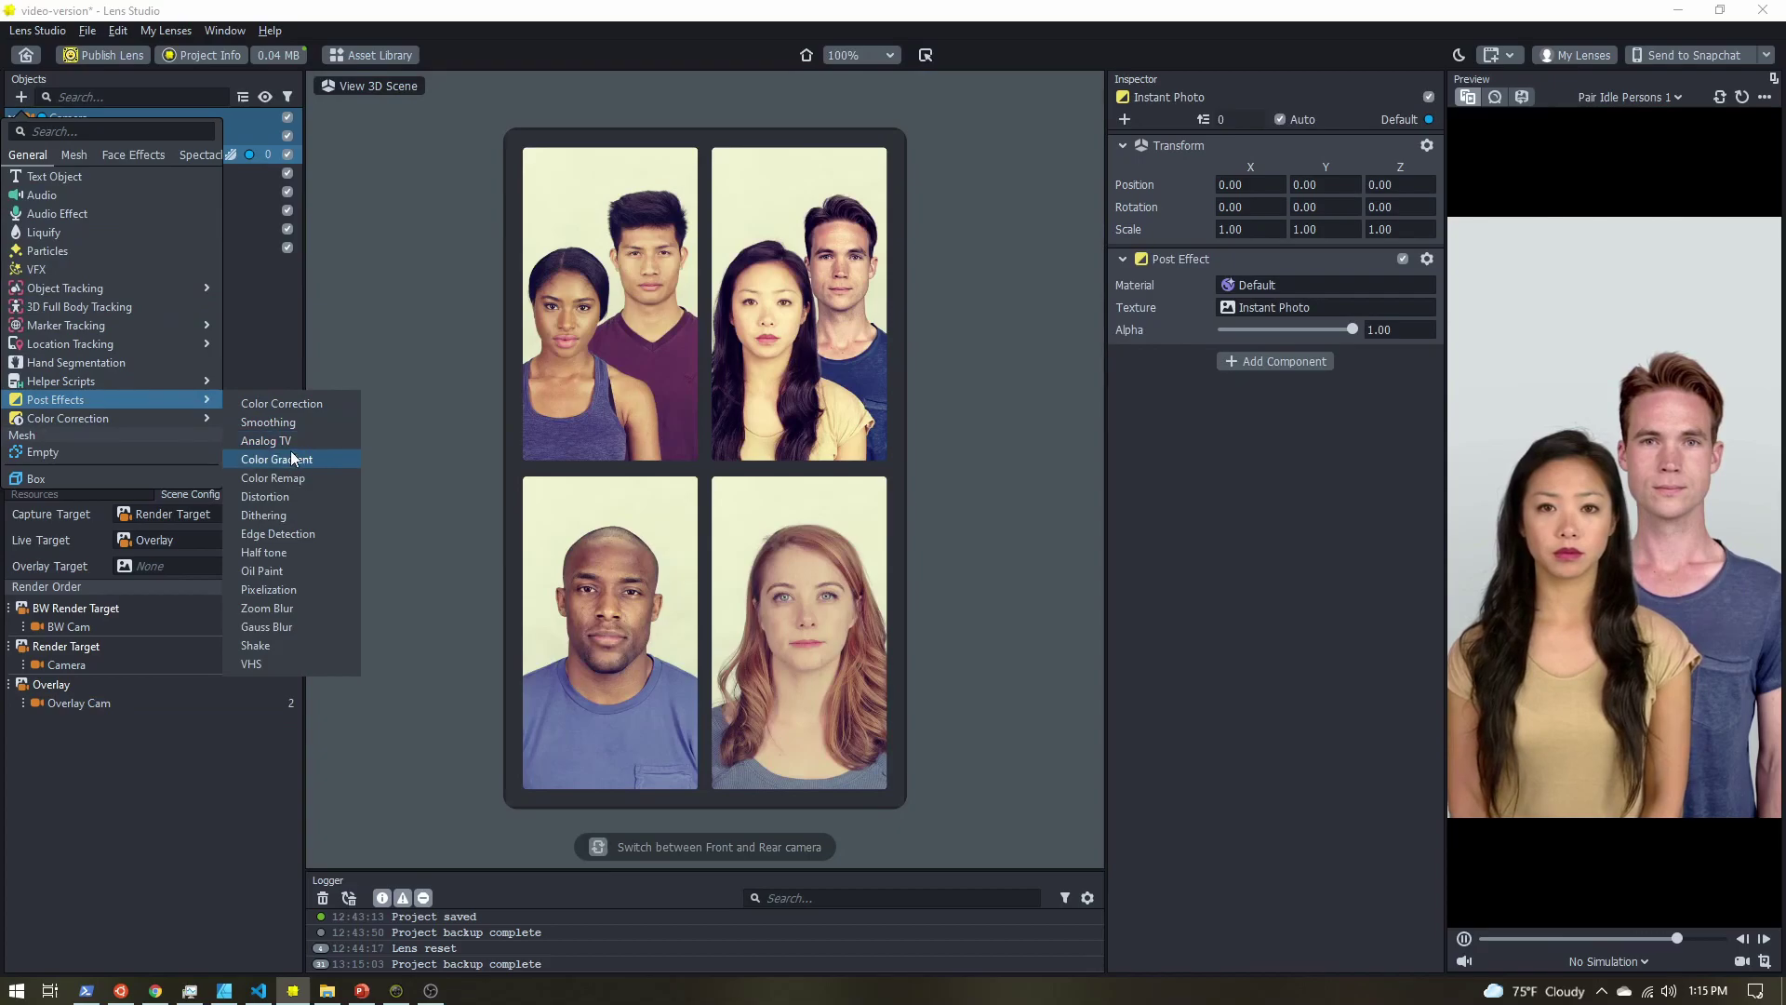
pyautogui.press('Escape')
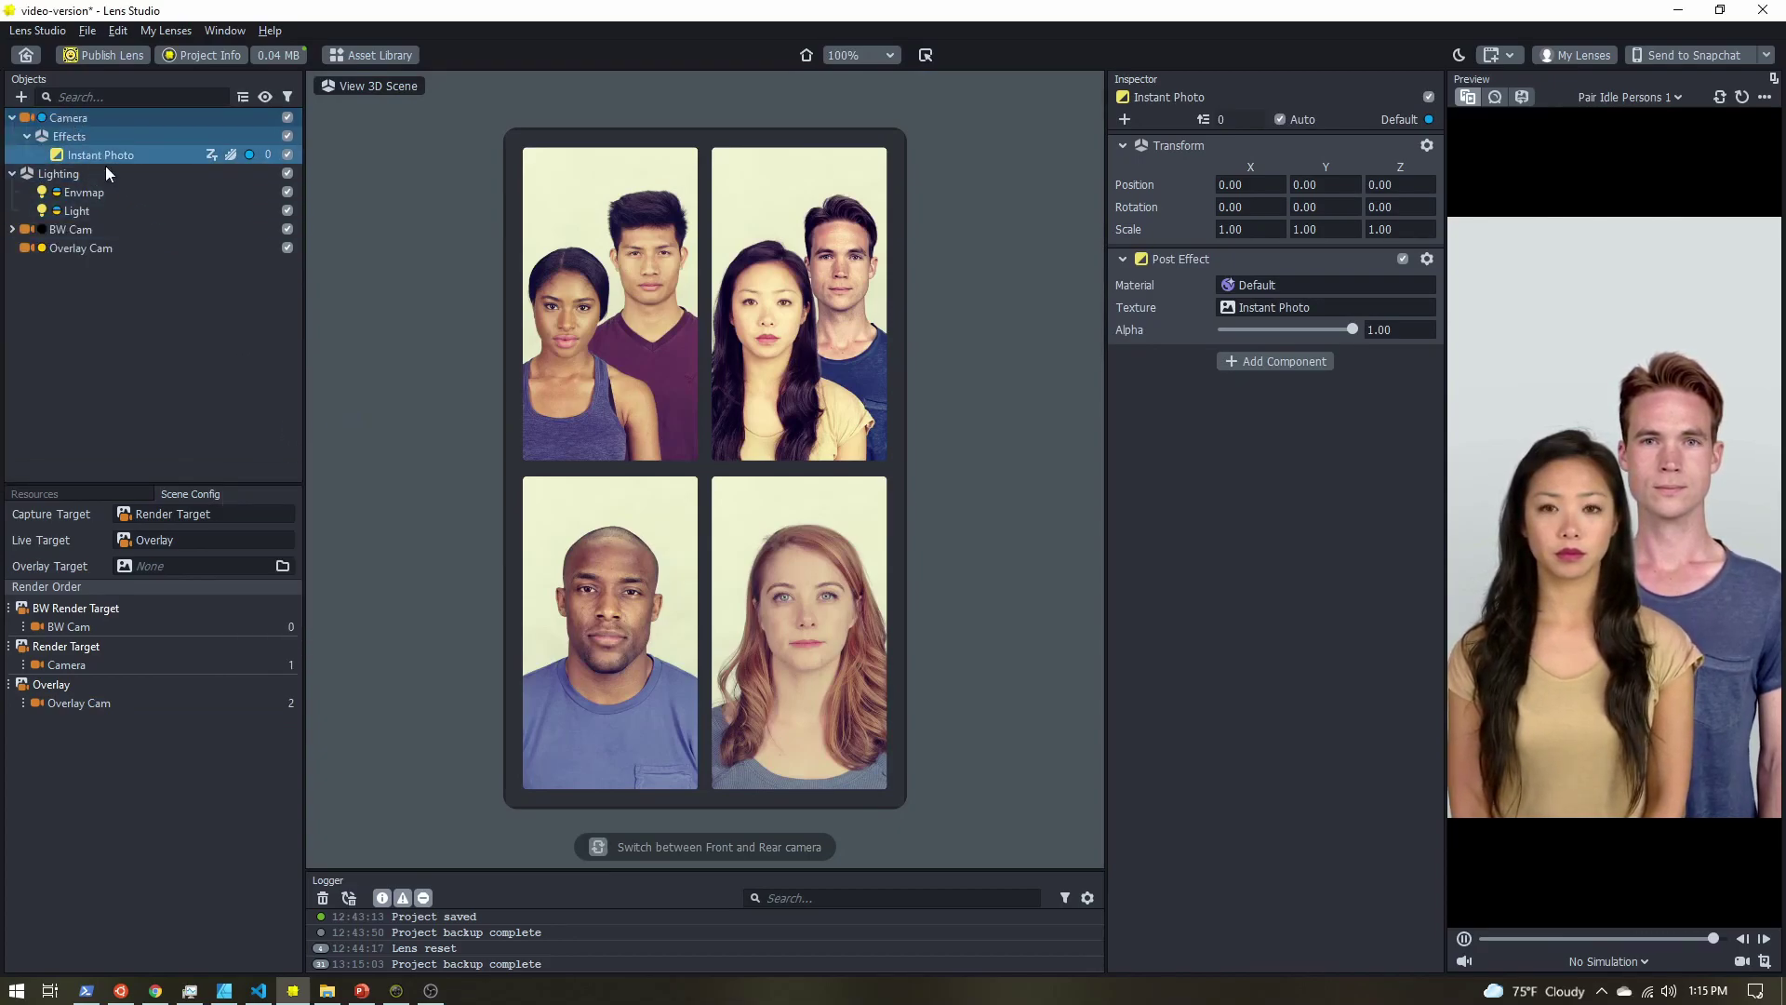
pyautogui.click(74, 124)
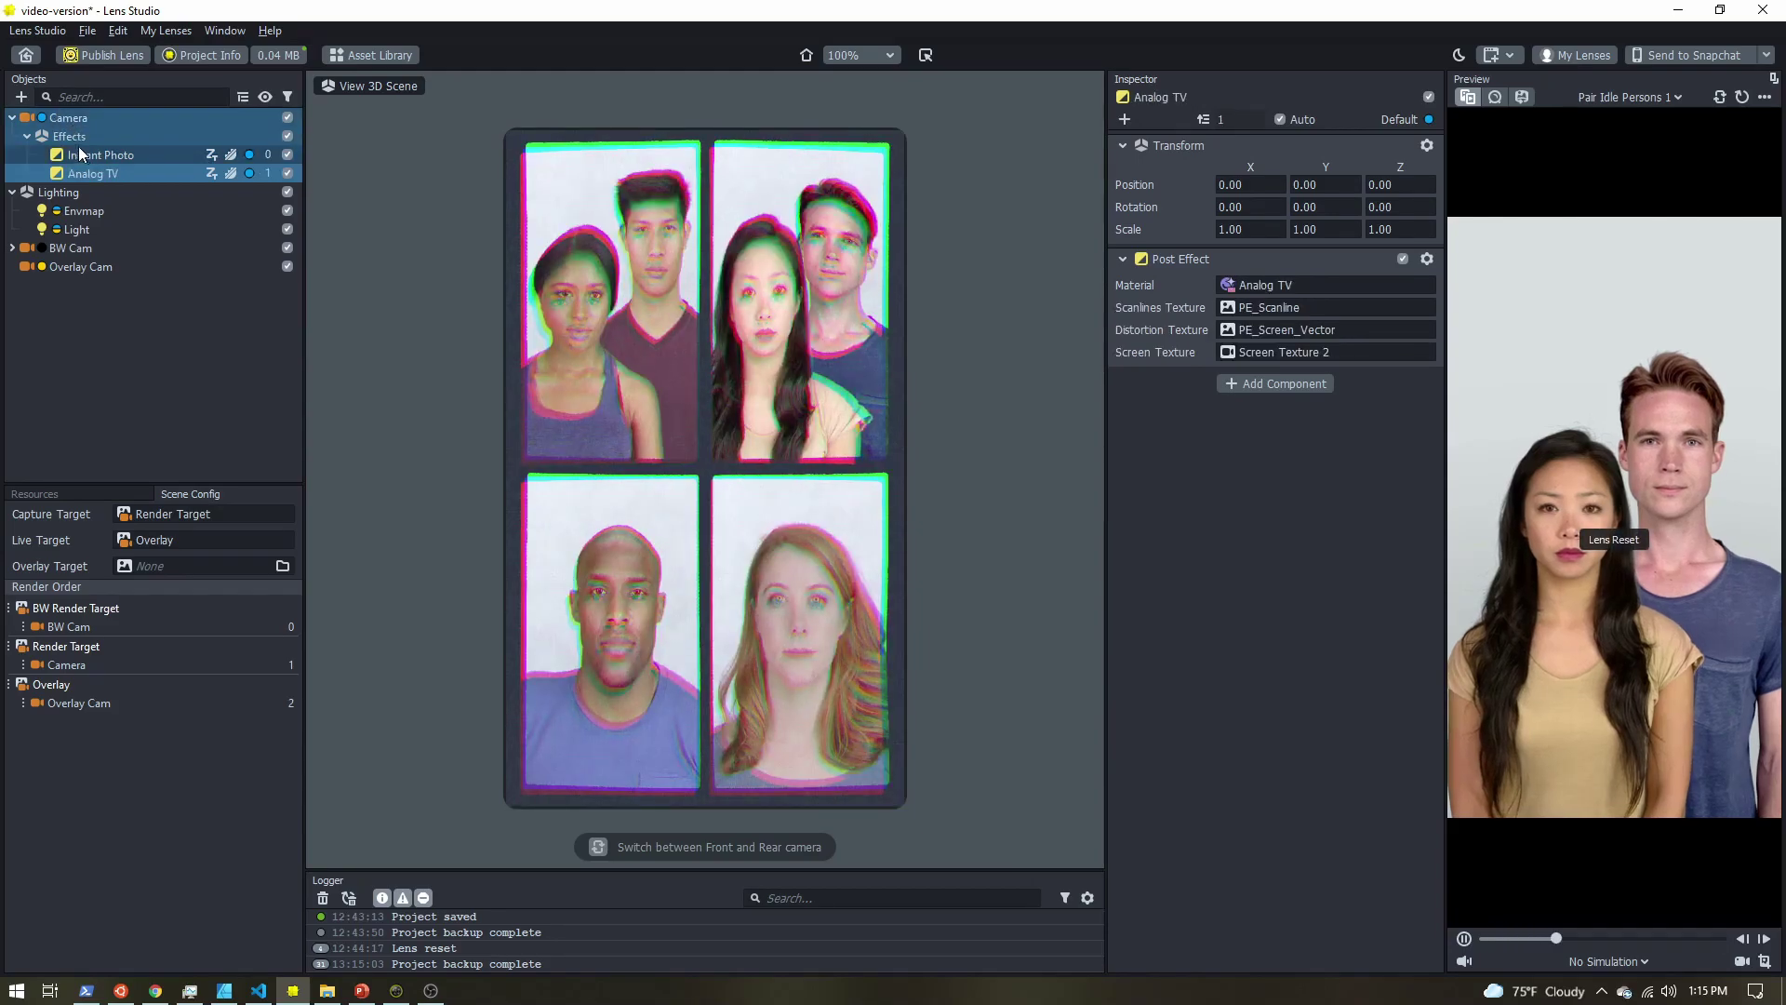
pyautogui.moveTo(79, 279); pyautogui.dragTo(72, 272)
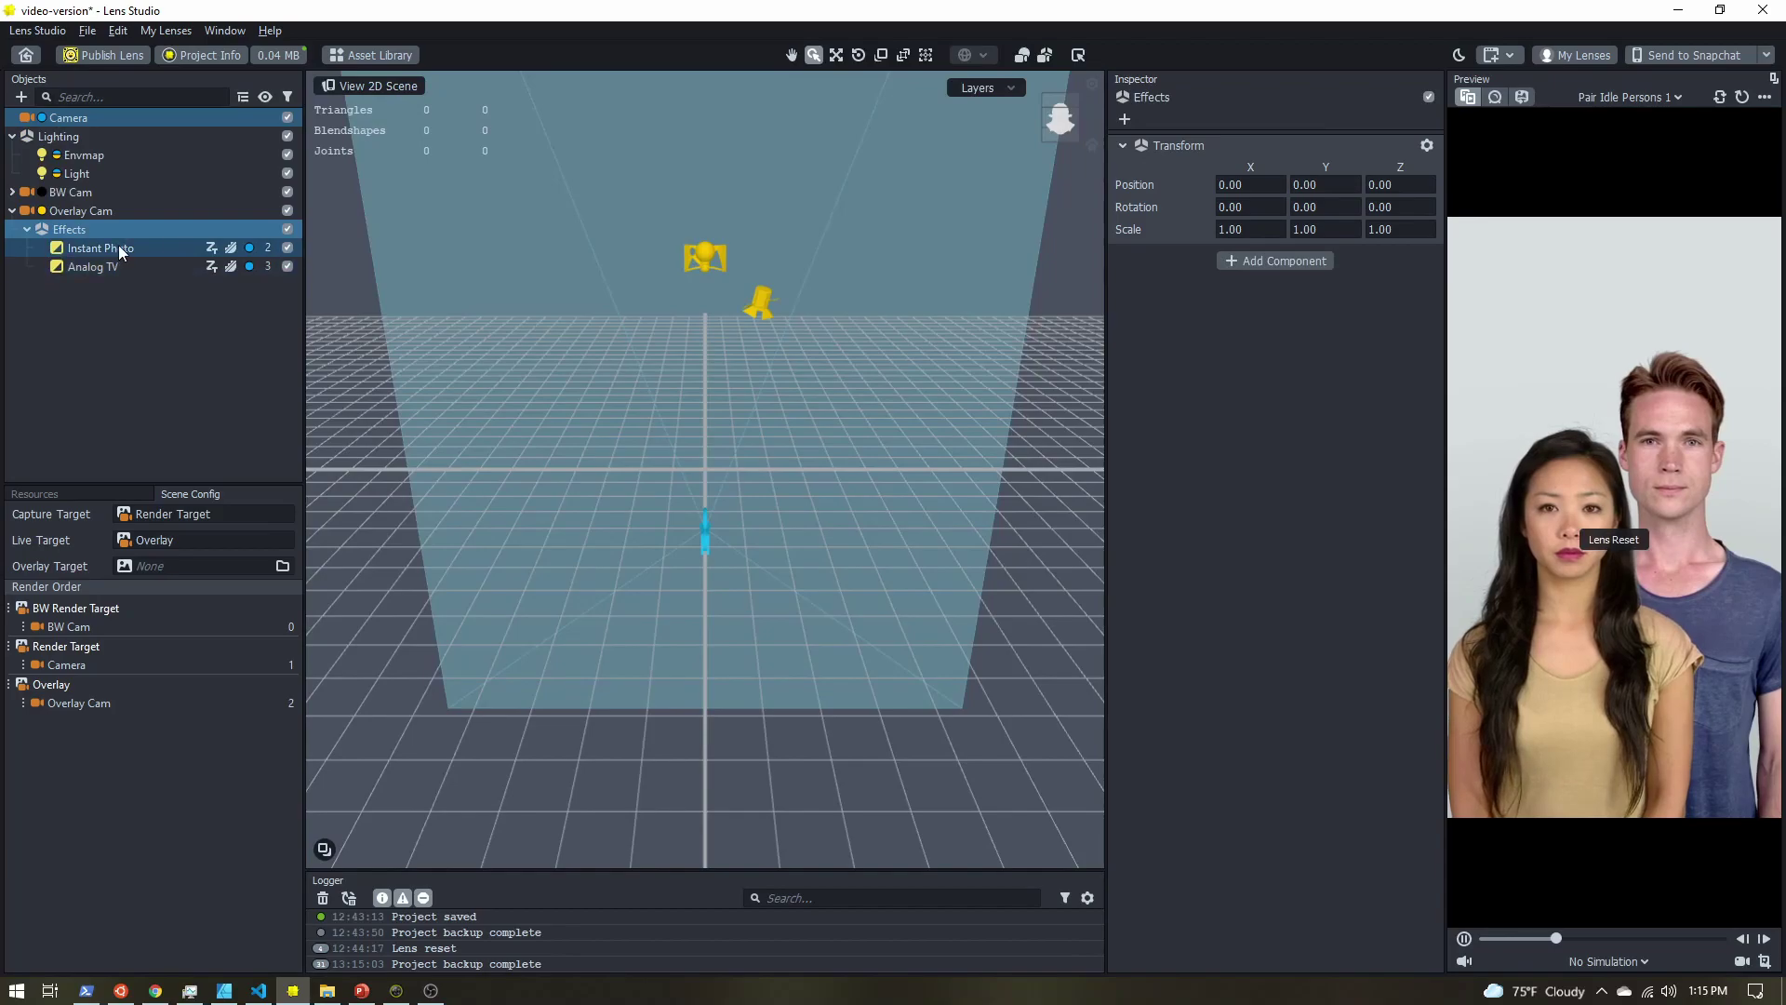
# Assign both the Instant Photo and Analog TV effects to the Overlay layer.
pyautogui.click(117, 250)
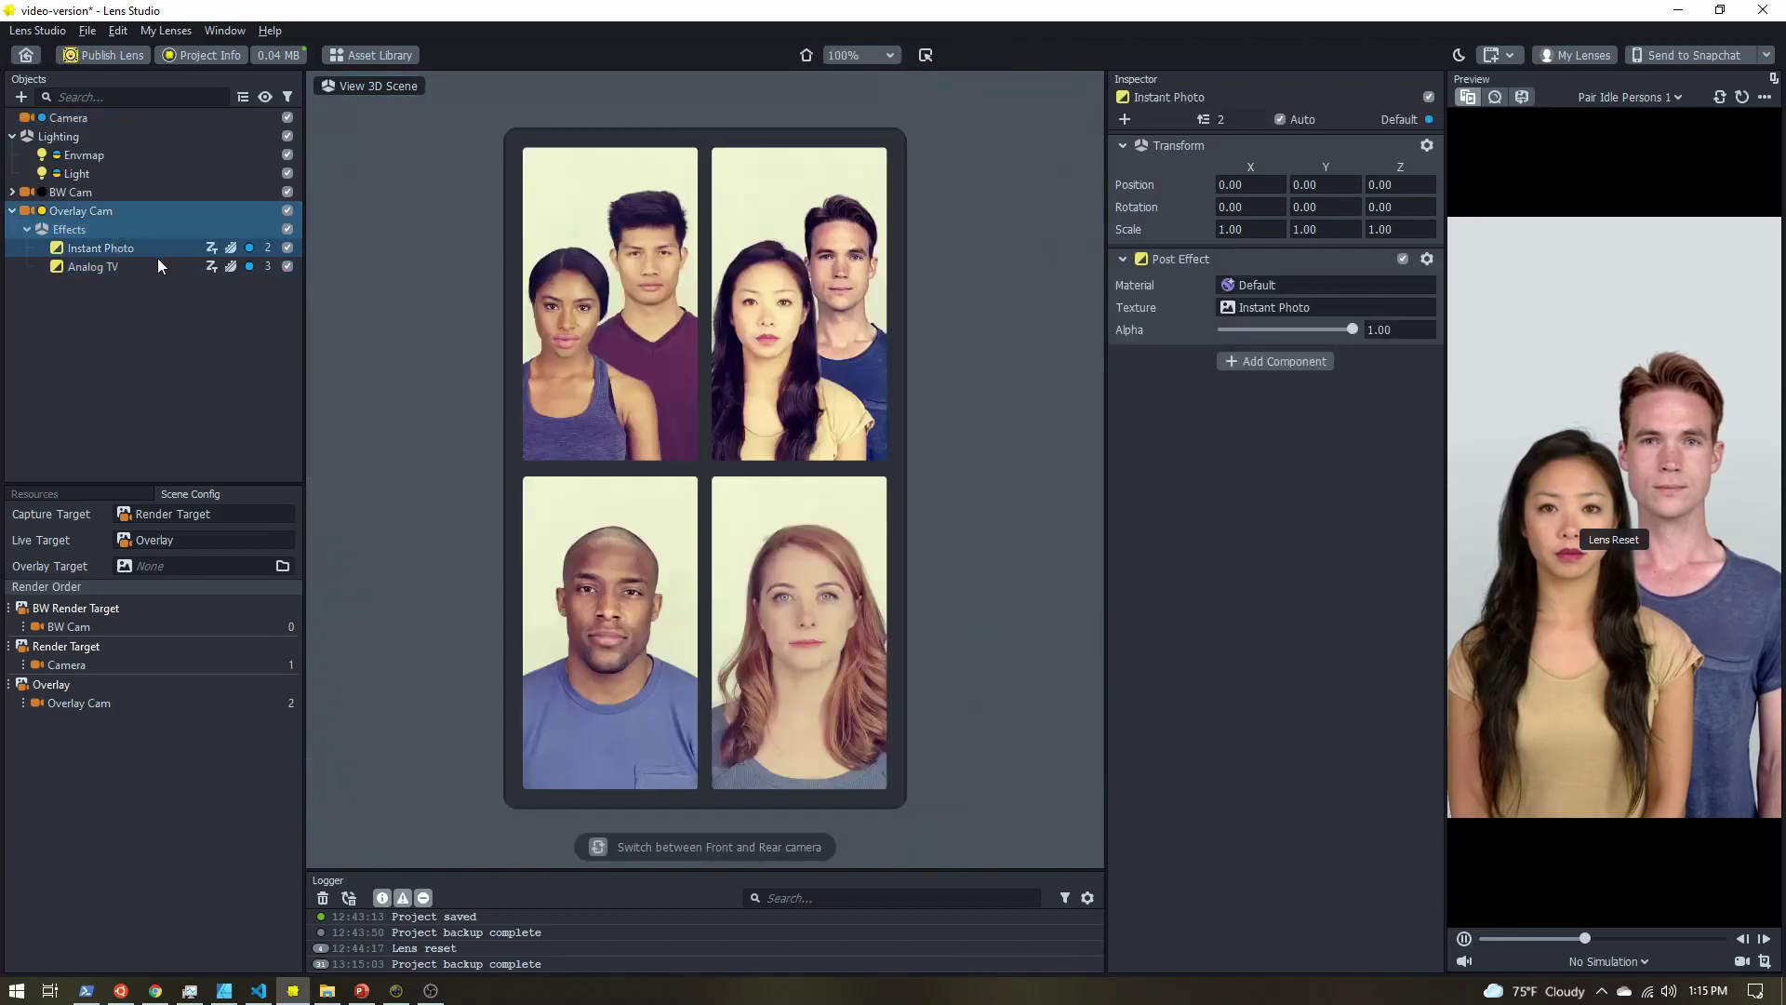
pyautogui.click(1396, 119)
pyautogui.click(1359, 192)
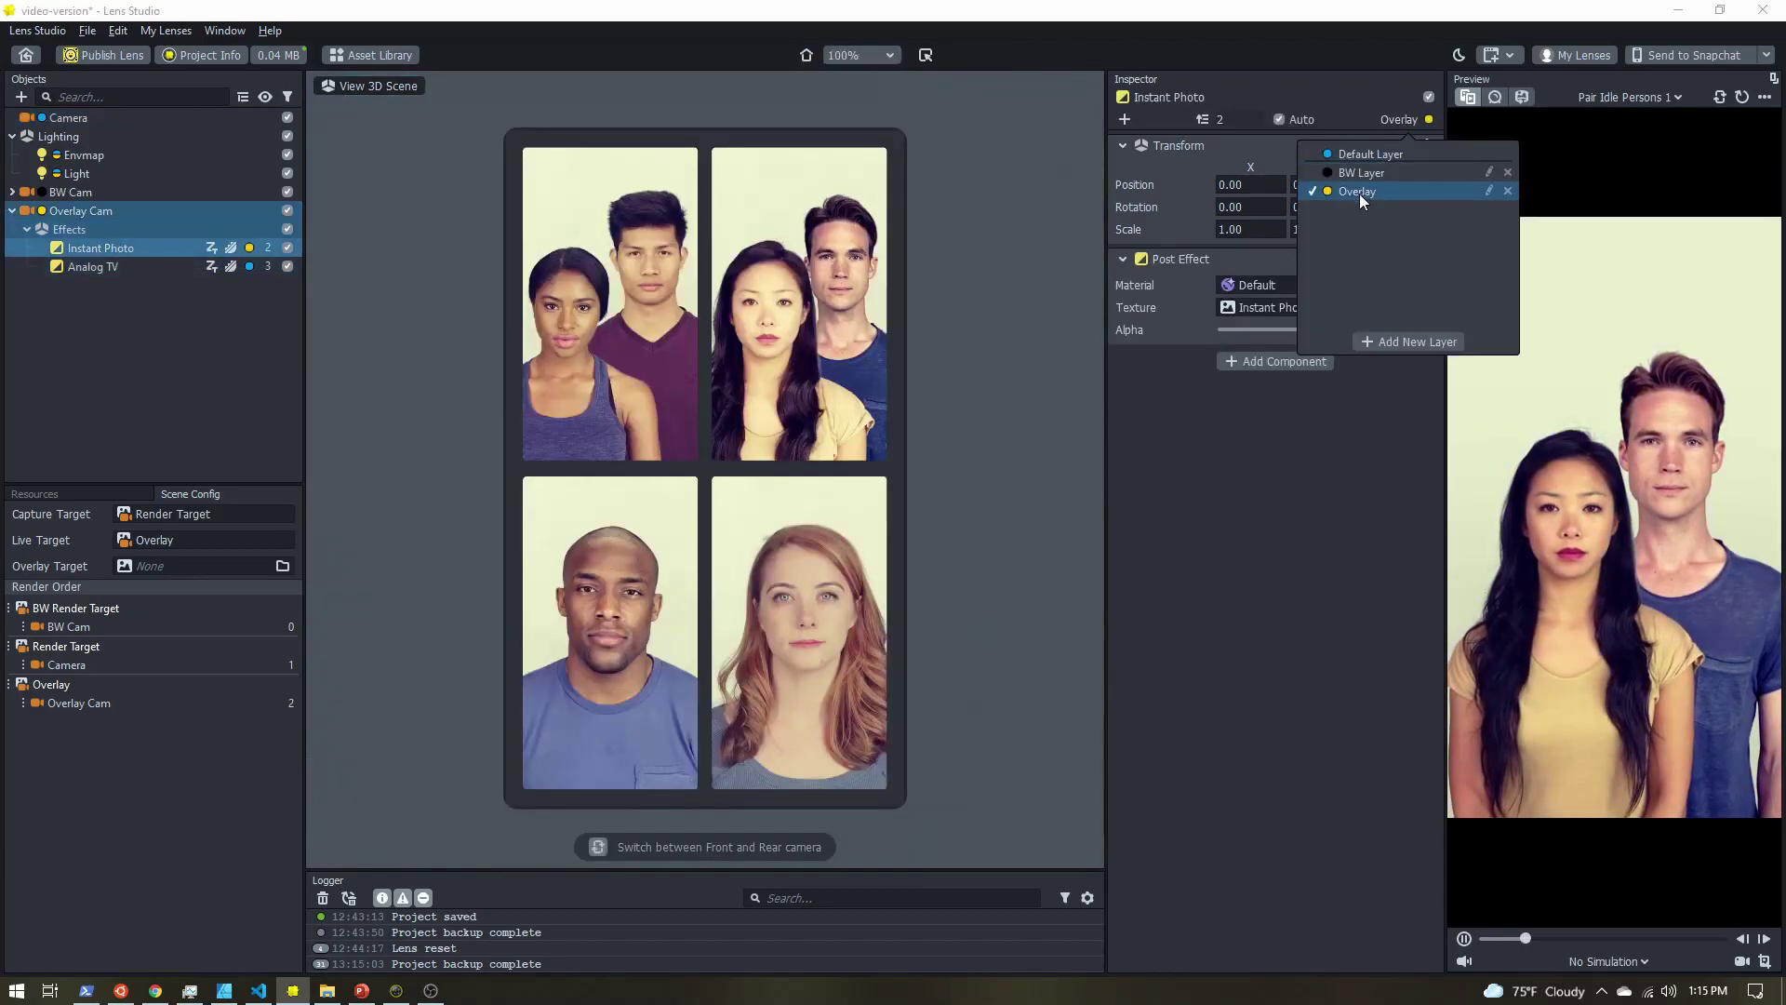
pyautogui.click(93, 267)
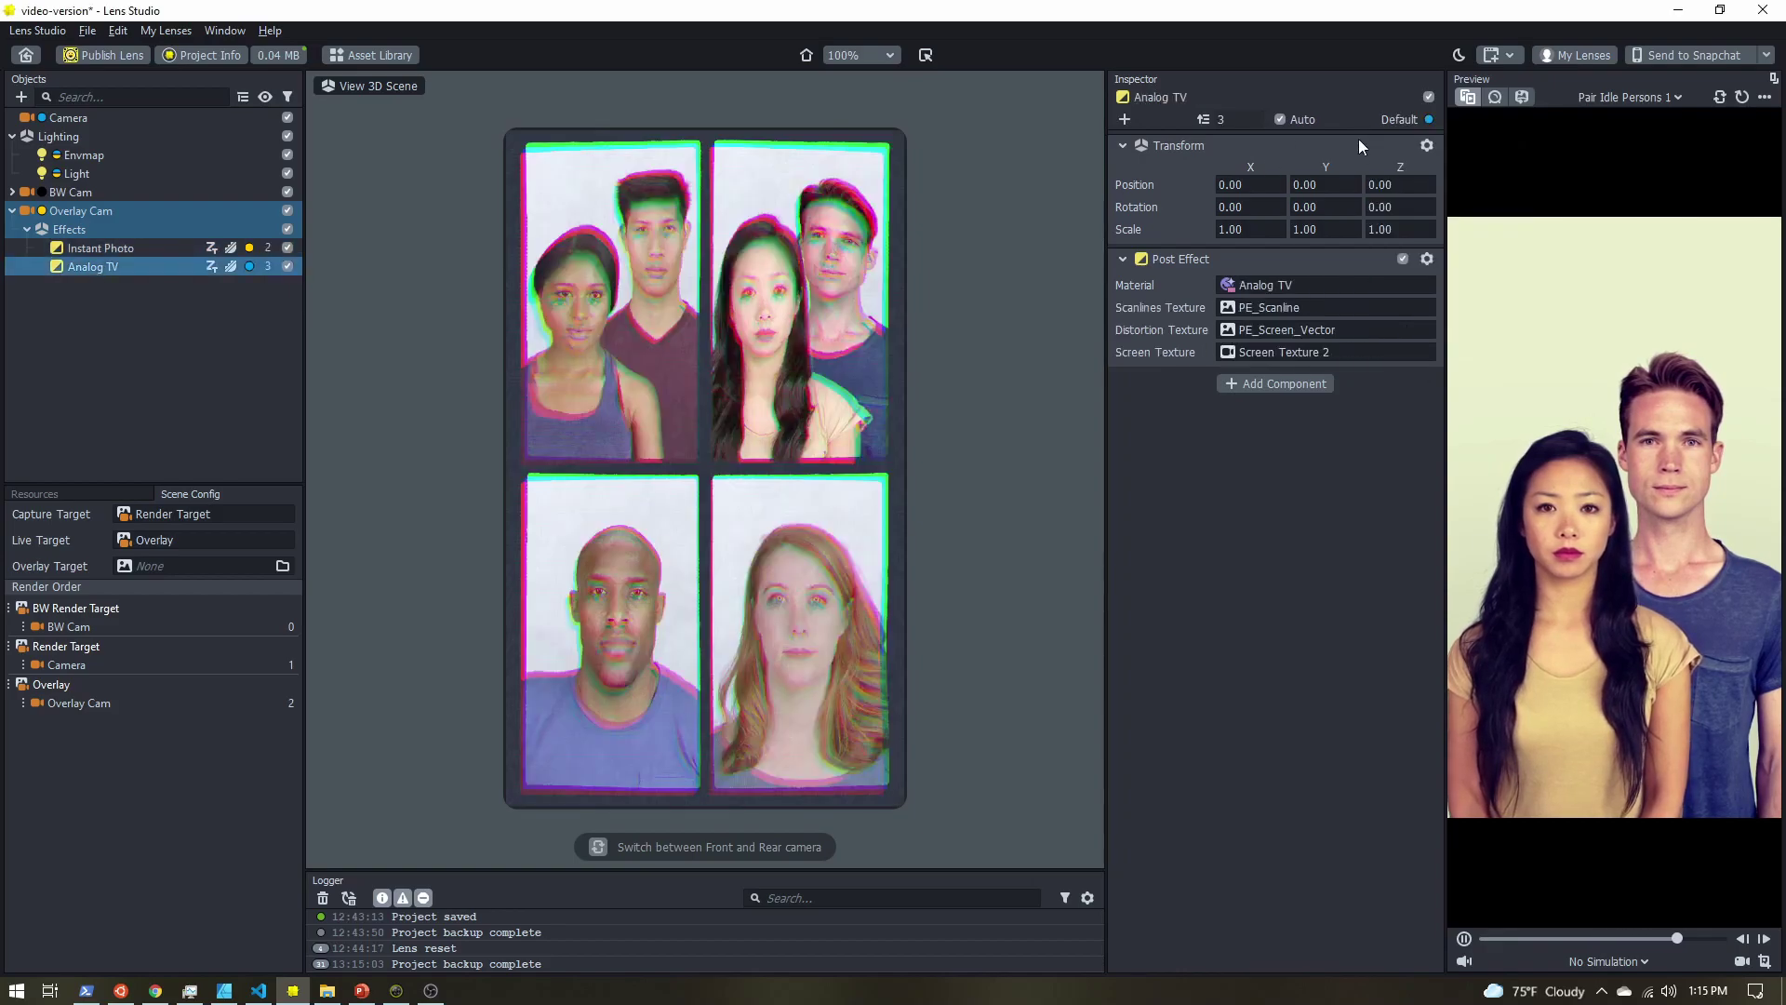
pyautogui.click(1398, 119)
pyautogui.click(1351, 195)
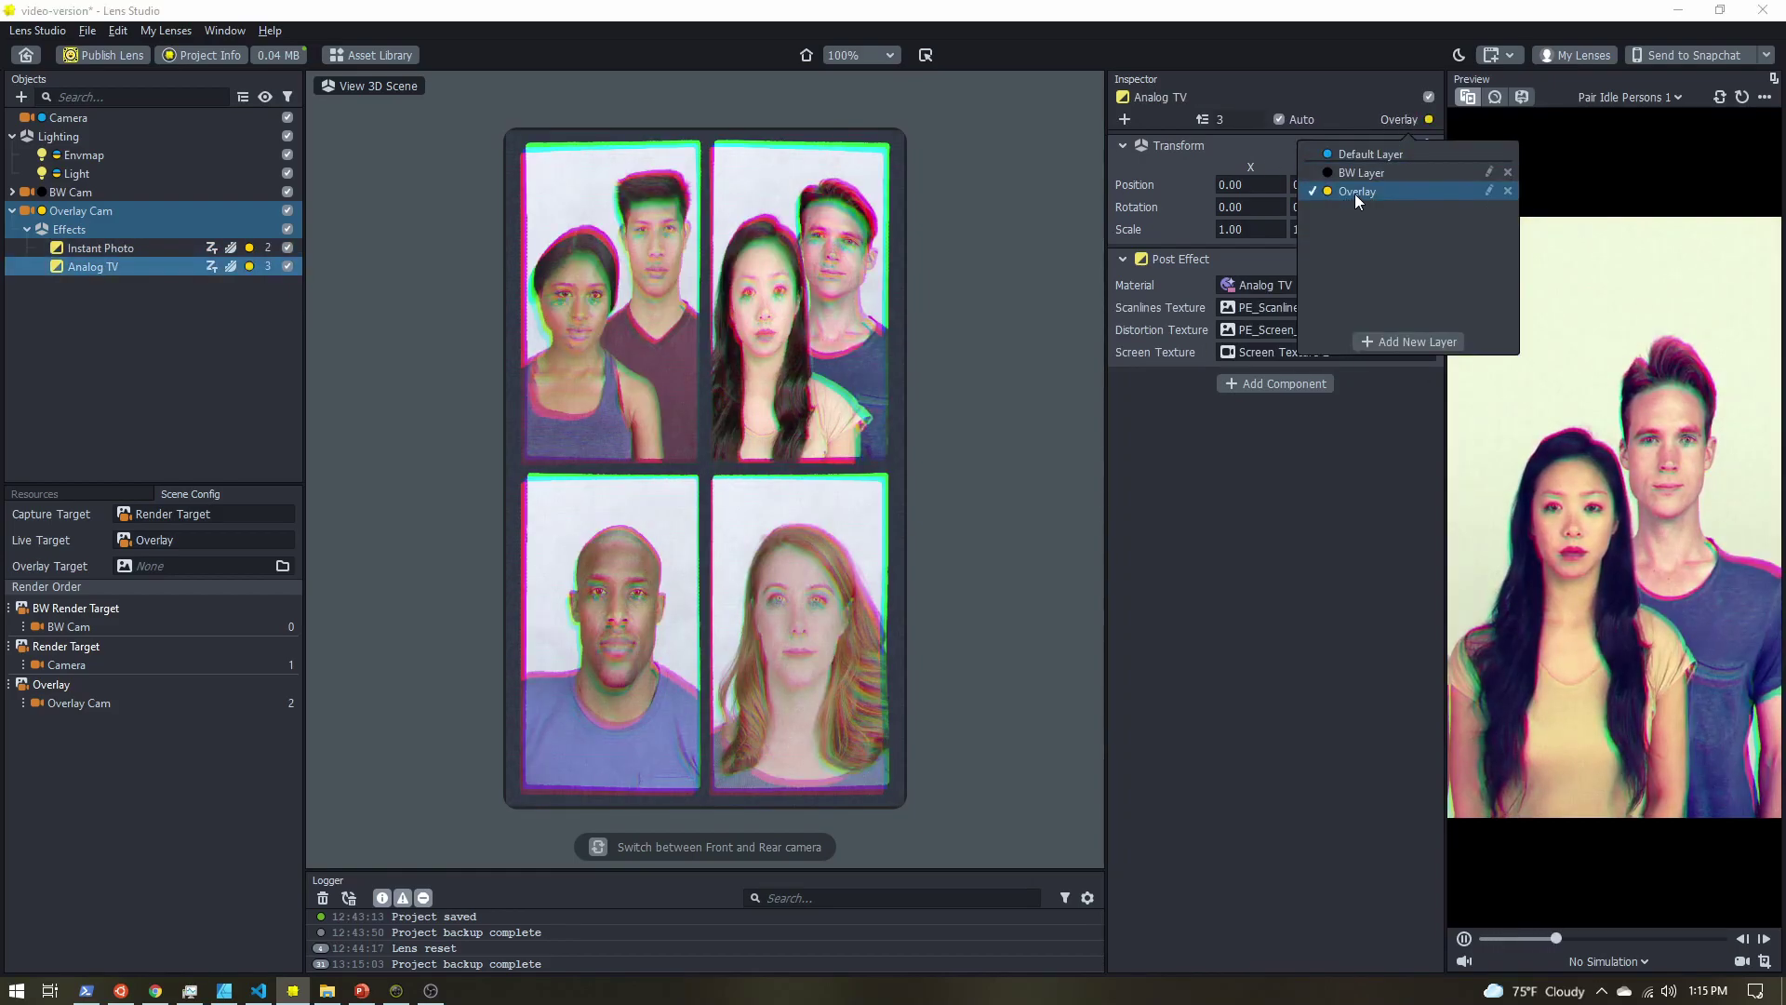
pyautogui.click(1283, 471)
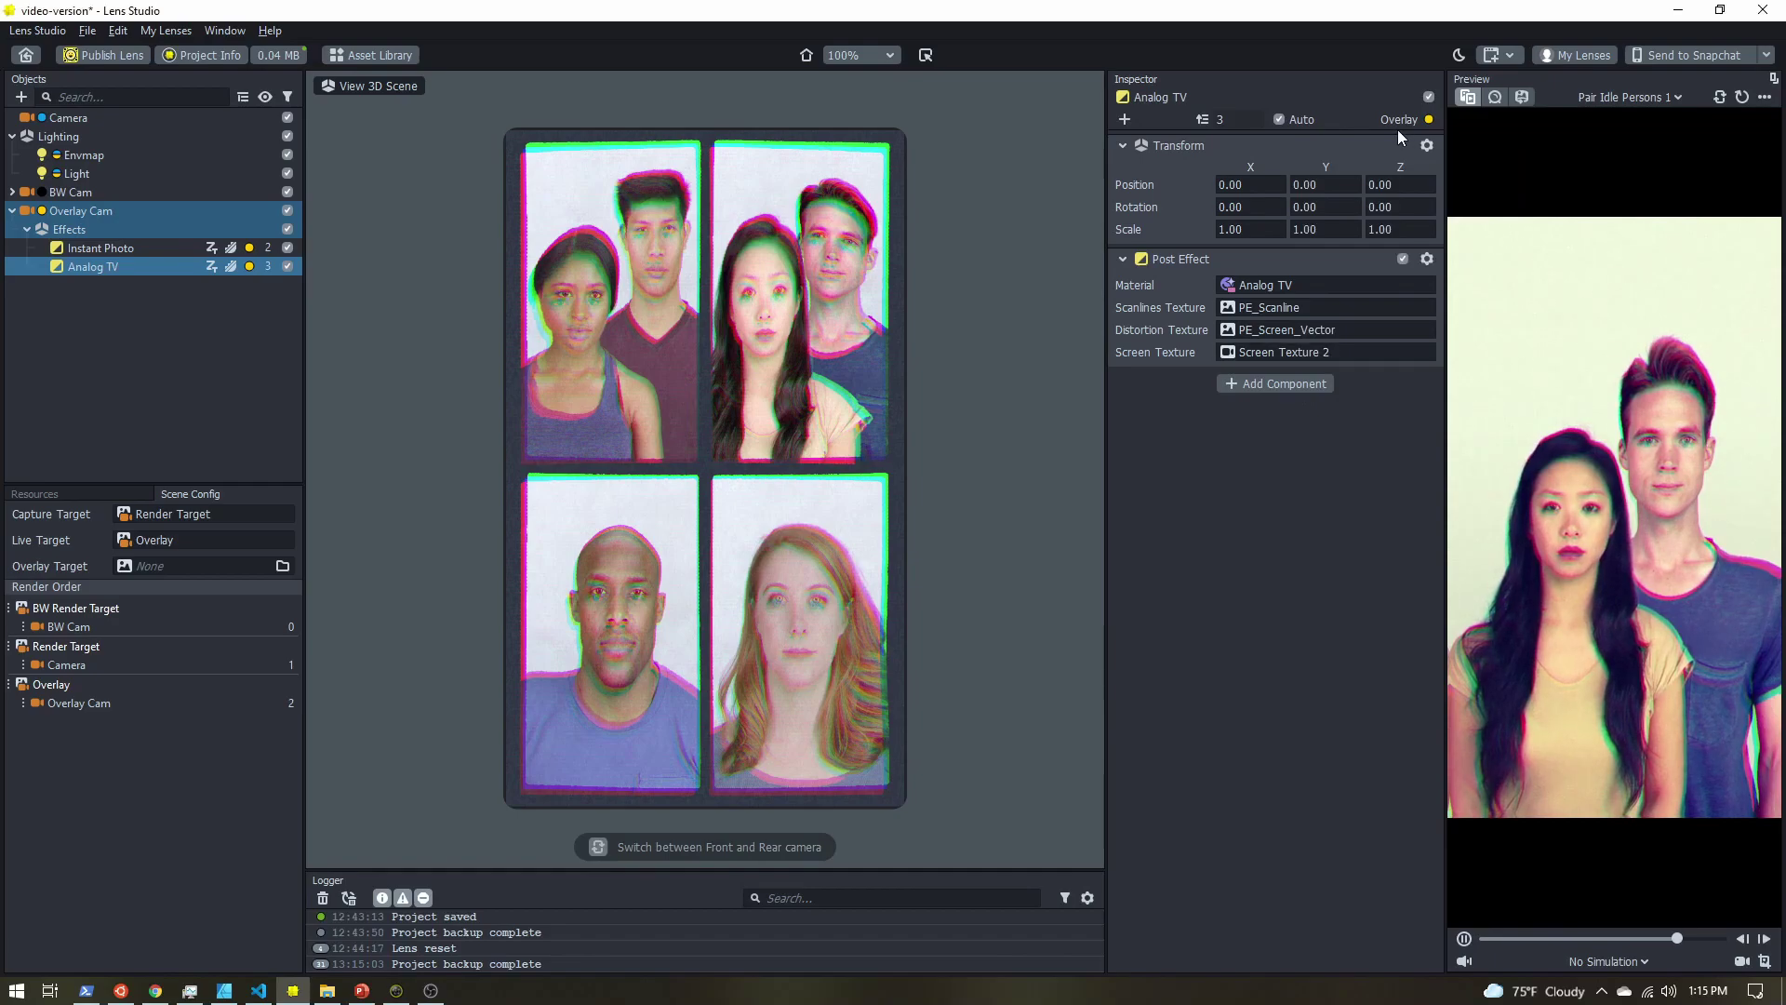
pyautogui.click(101, 251)
pyautogui.click(103, 264)
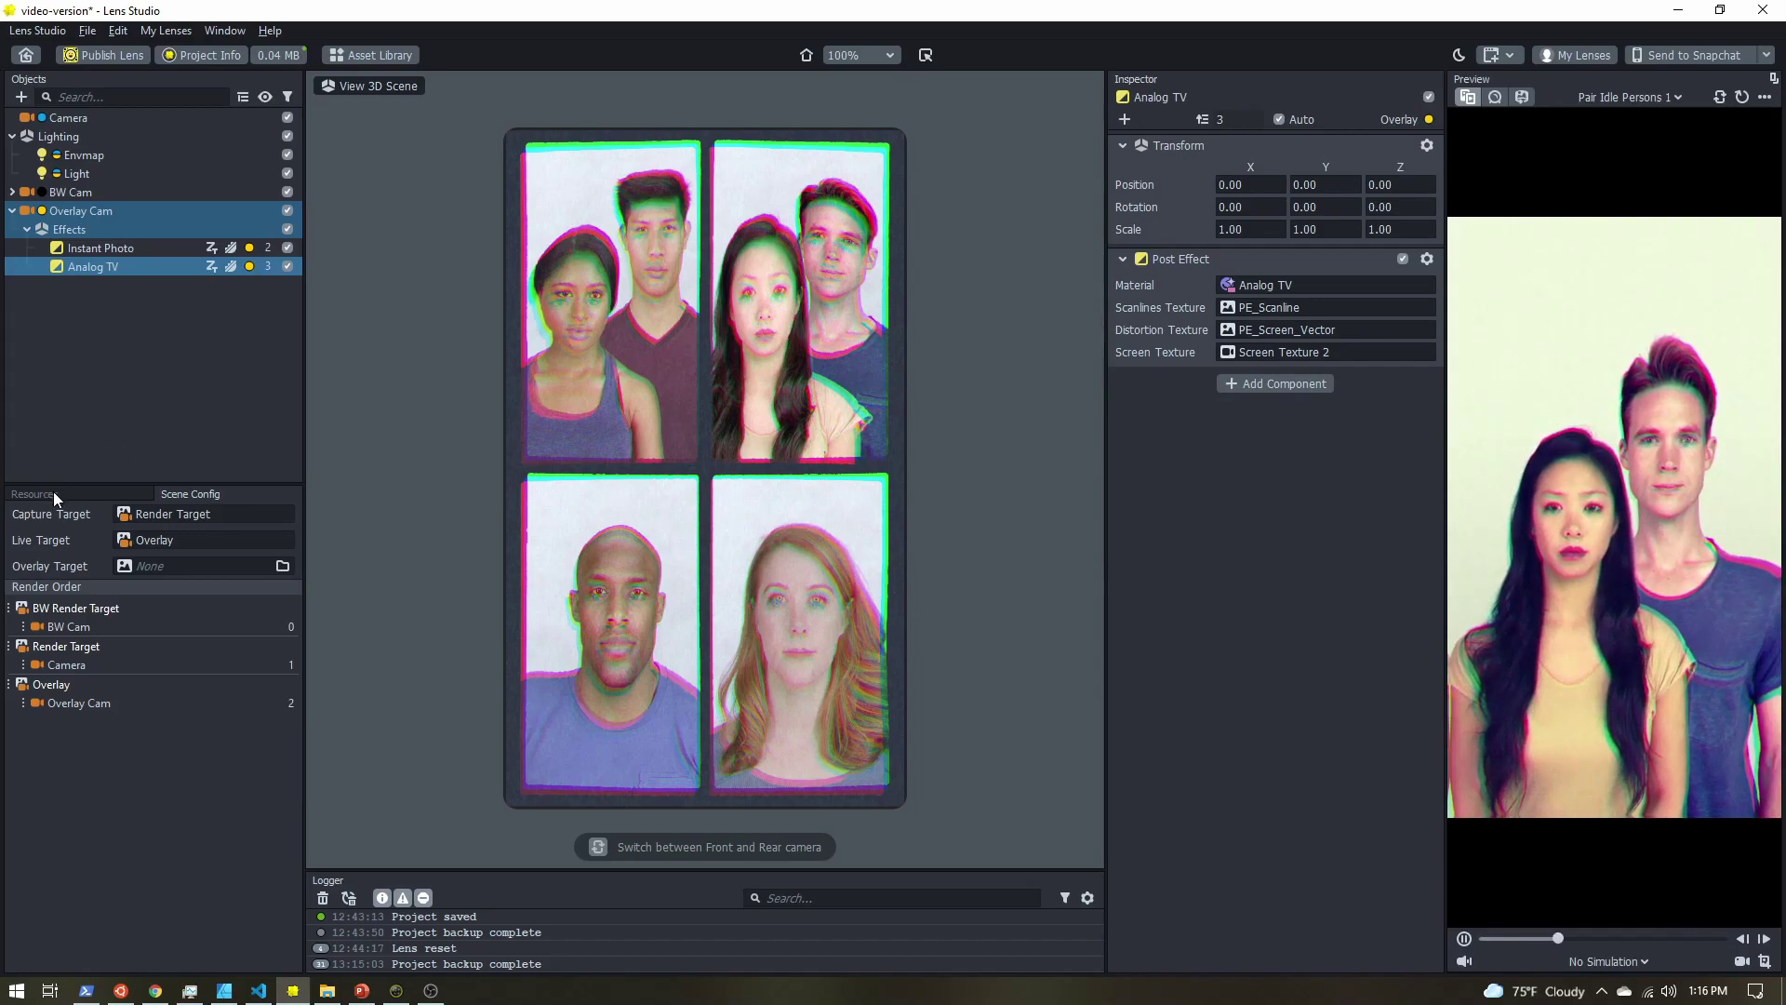
# Move the Overlay render target ahead of Render Target in the scene's render order.
pyautogui.click(11, 686)
pyautogui.moveTo(8, 689); pyautogui.dragTo(23, 651)
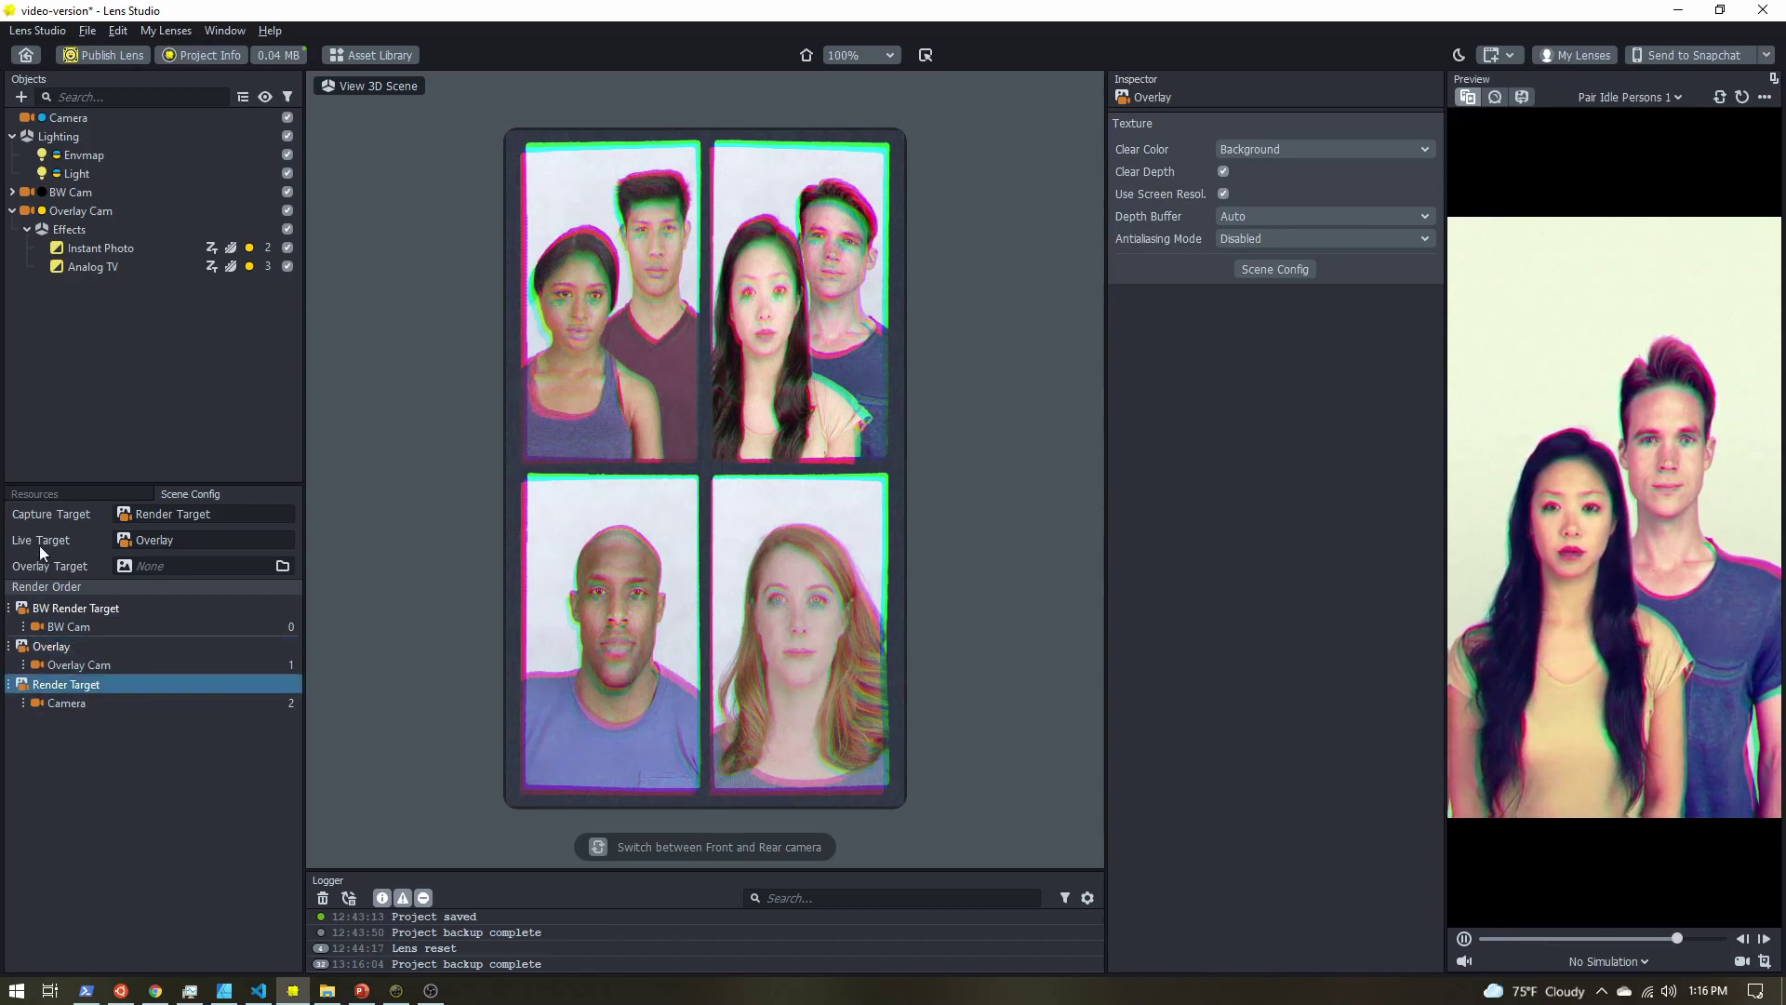
# Set the Analog TV material's Distortion Intensity to 0, Chromatic Aberration to about 1.03 and noise Intensity to about 0.09.
pyautogui.click(47, 495)
pyautogui.click(65, 698)
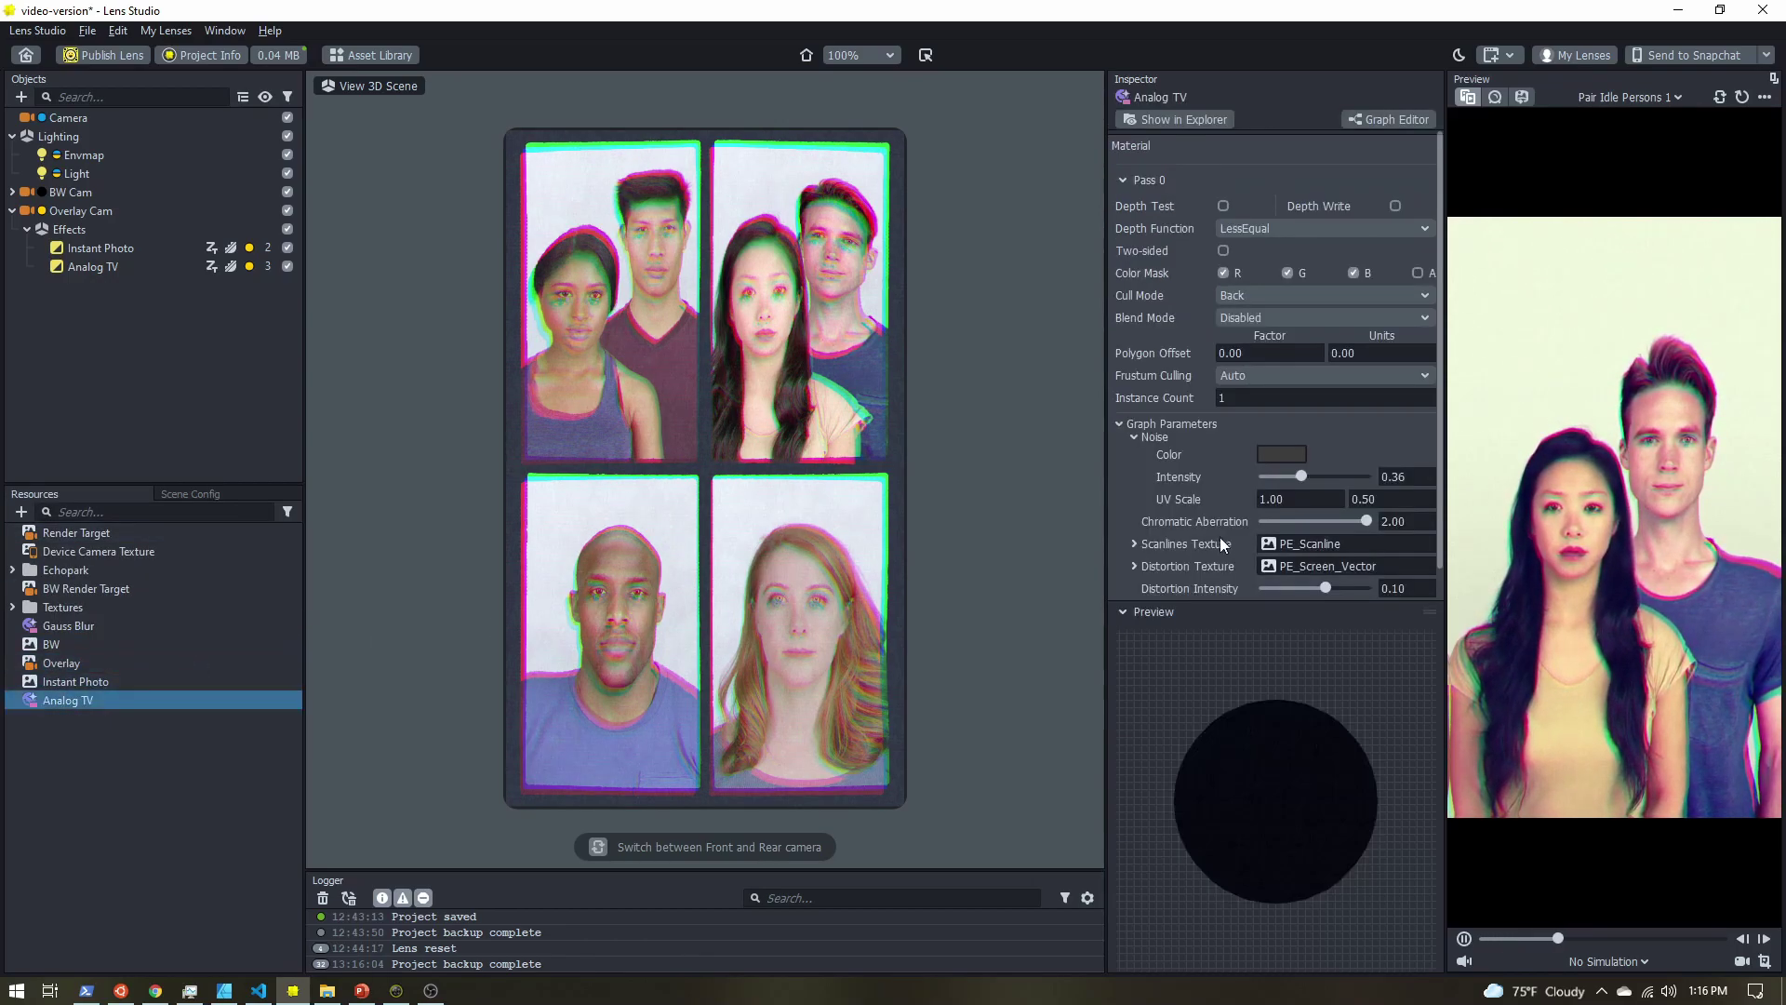
pyautogui.click(1123, 611)
pyautogui.click(1415, 588)
pyautogui.write('0')
pyautogui.press('Return')
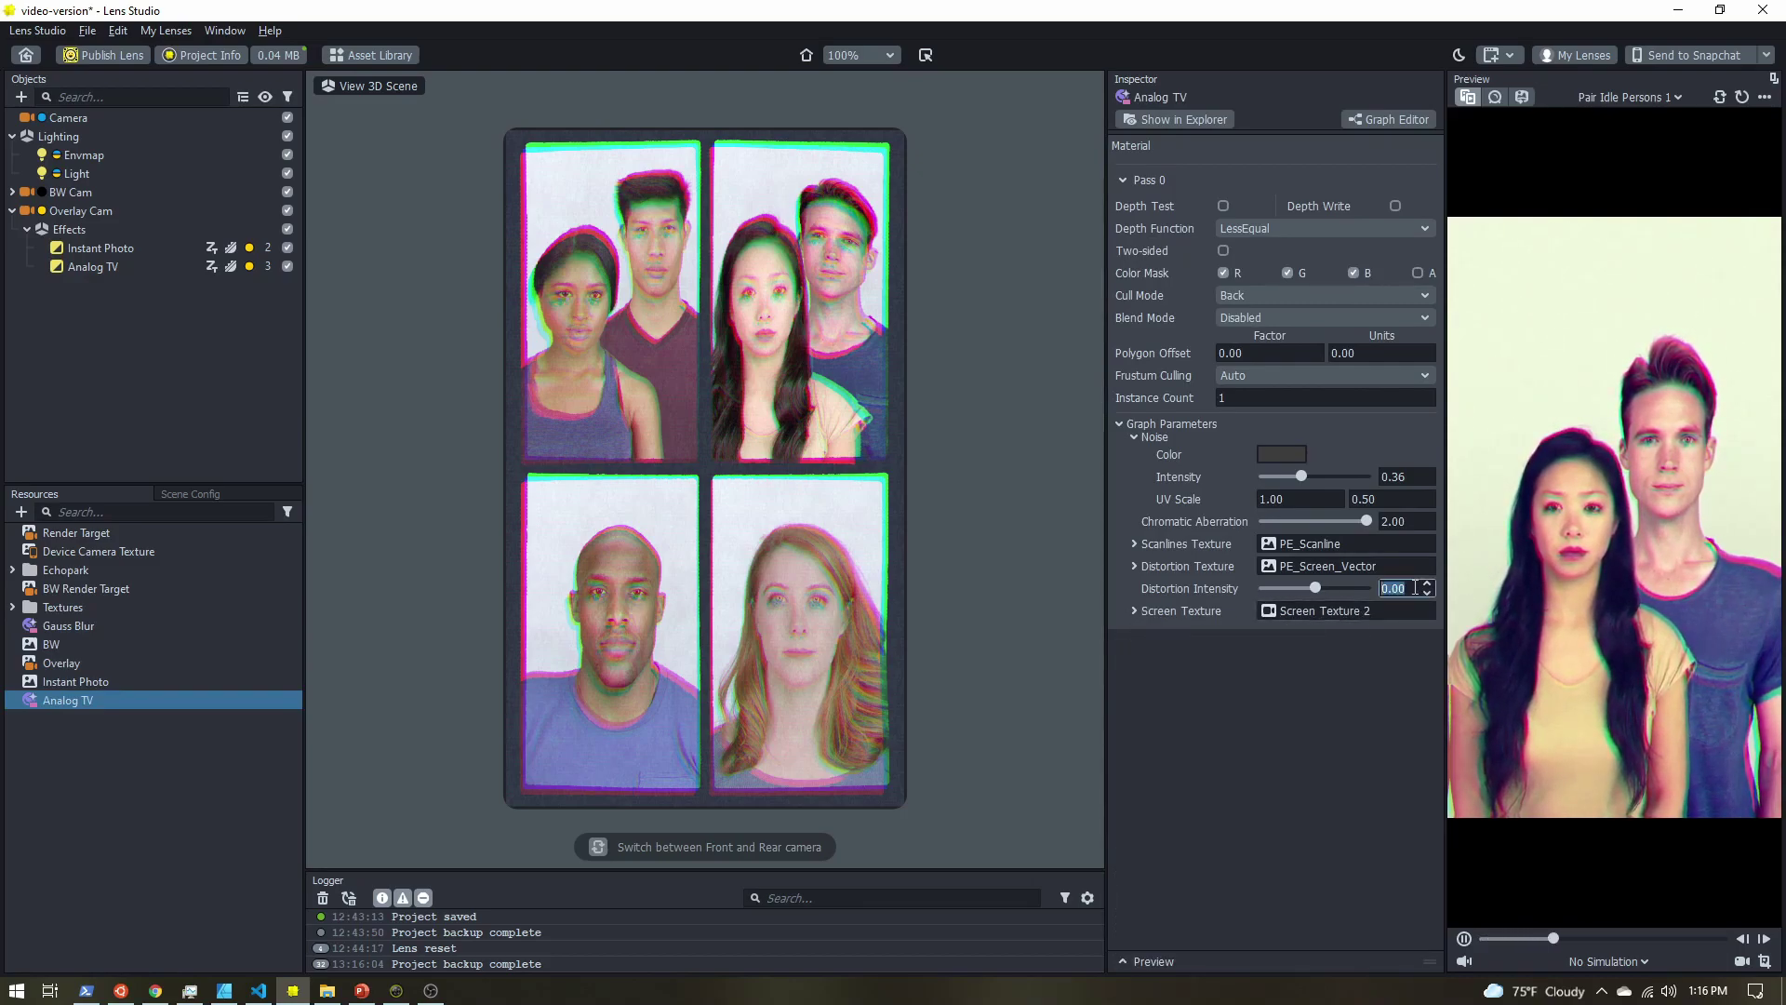
pyautogui.moveTo(1364, 522); pyautogui.dragTo(1274, 479)
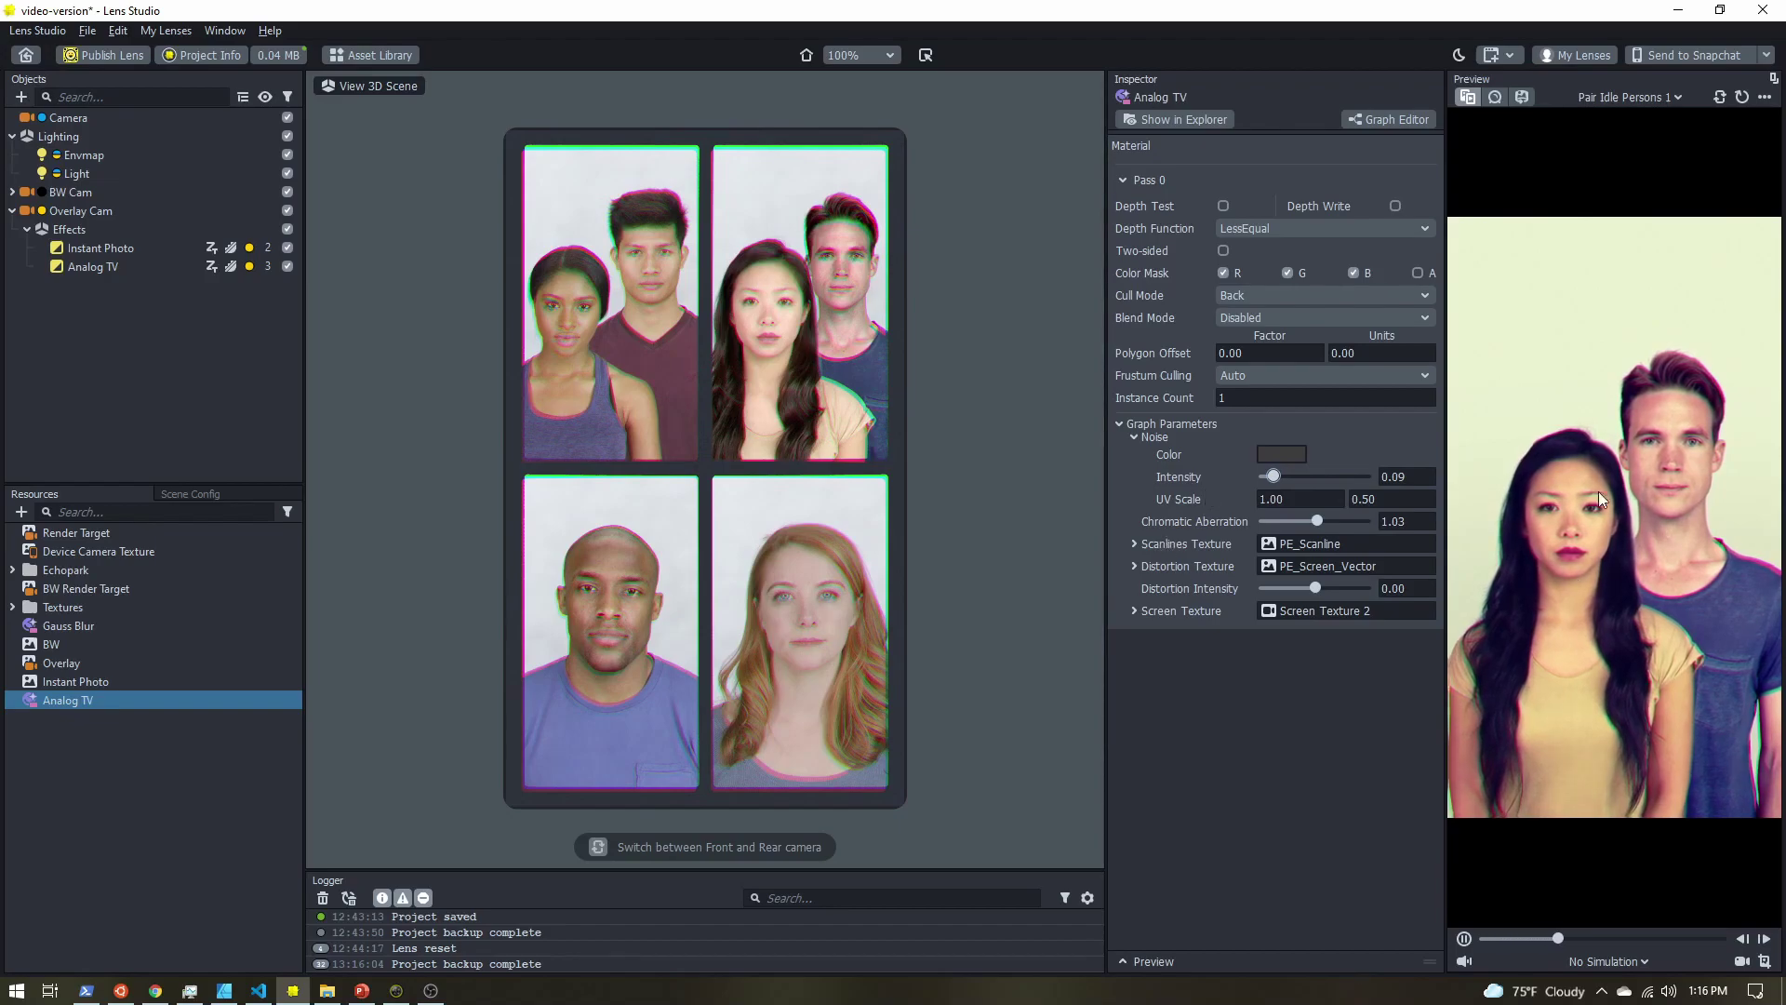
# Set the scene's Live Target to BW Render Target.
pyautogui.click(198, 490)
pyautogui.click(151, 540)
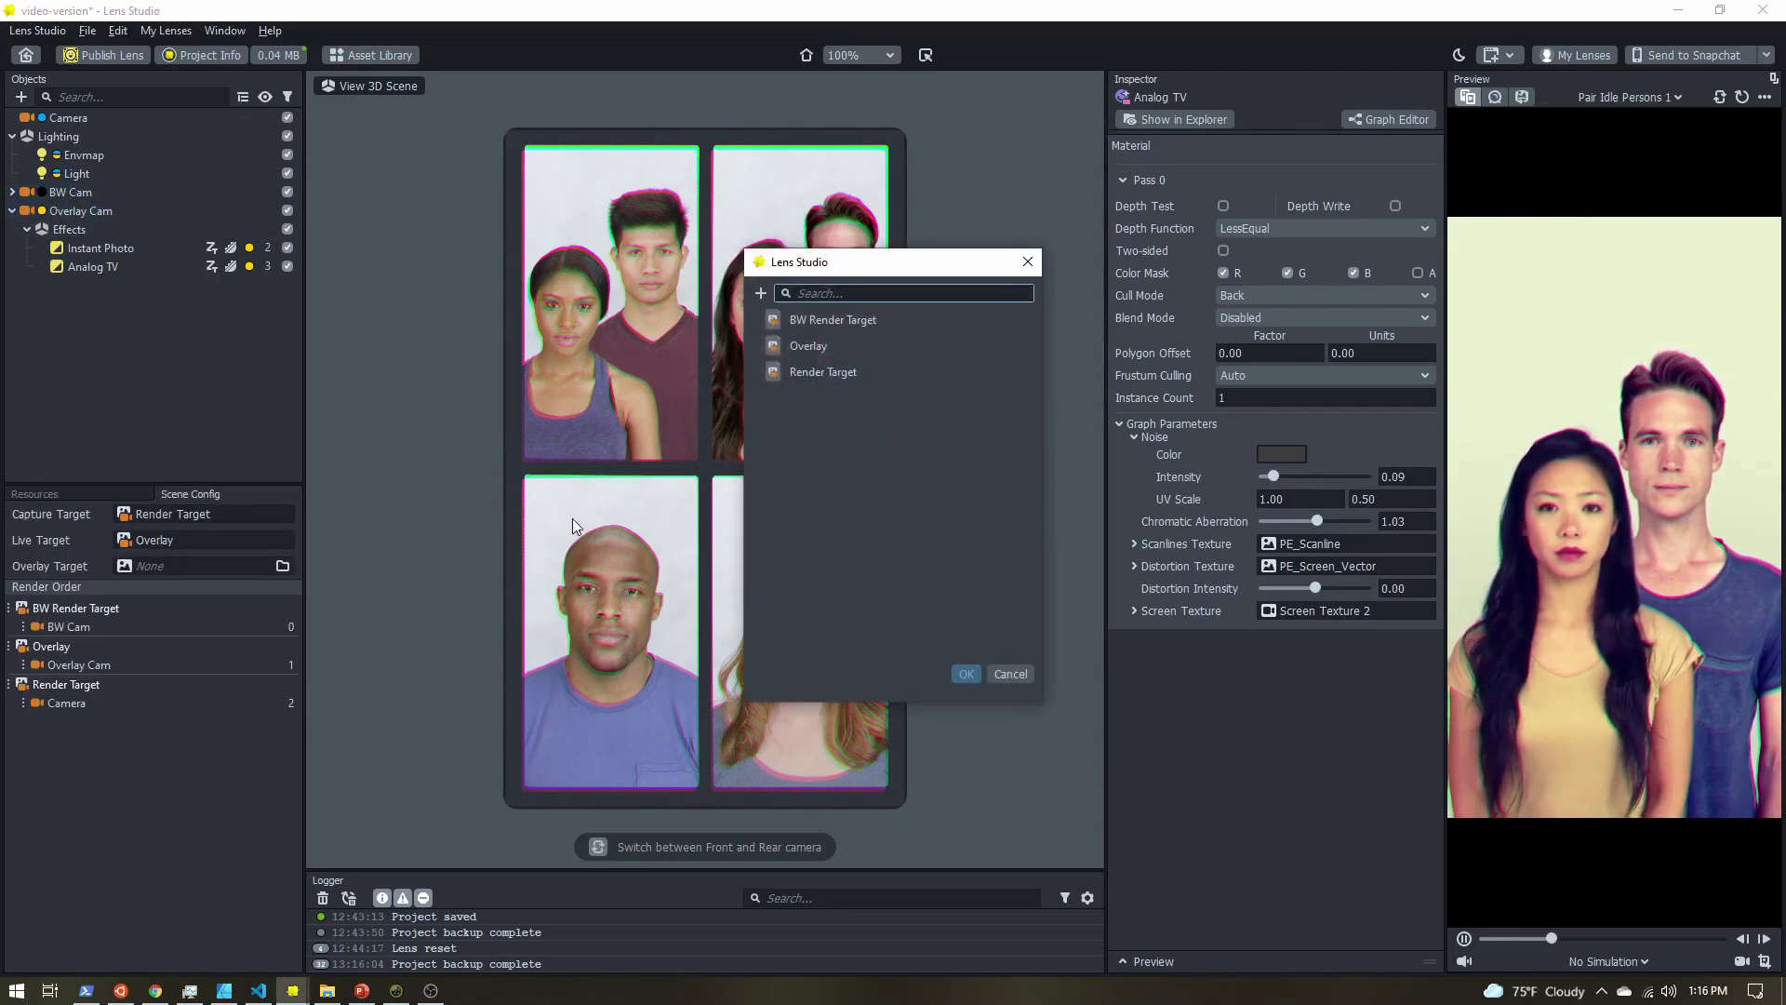
pyautogui.doubleClick(849, 319)
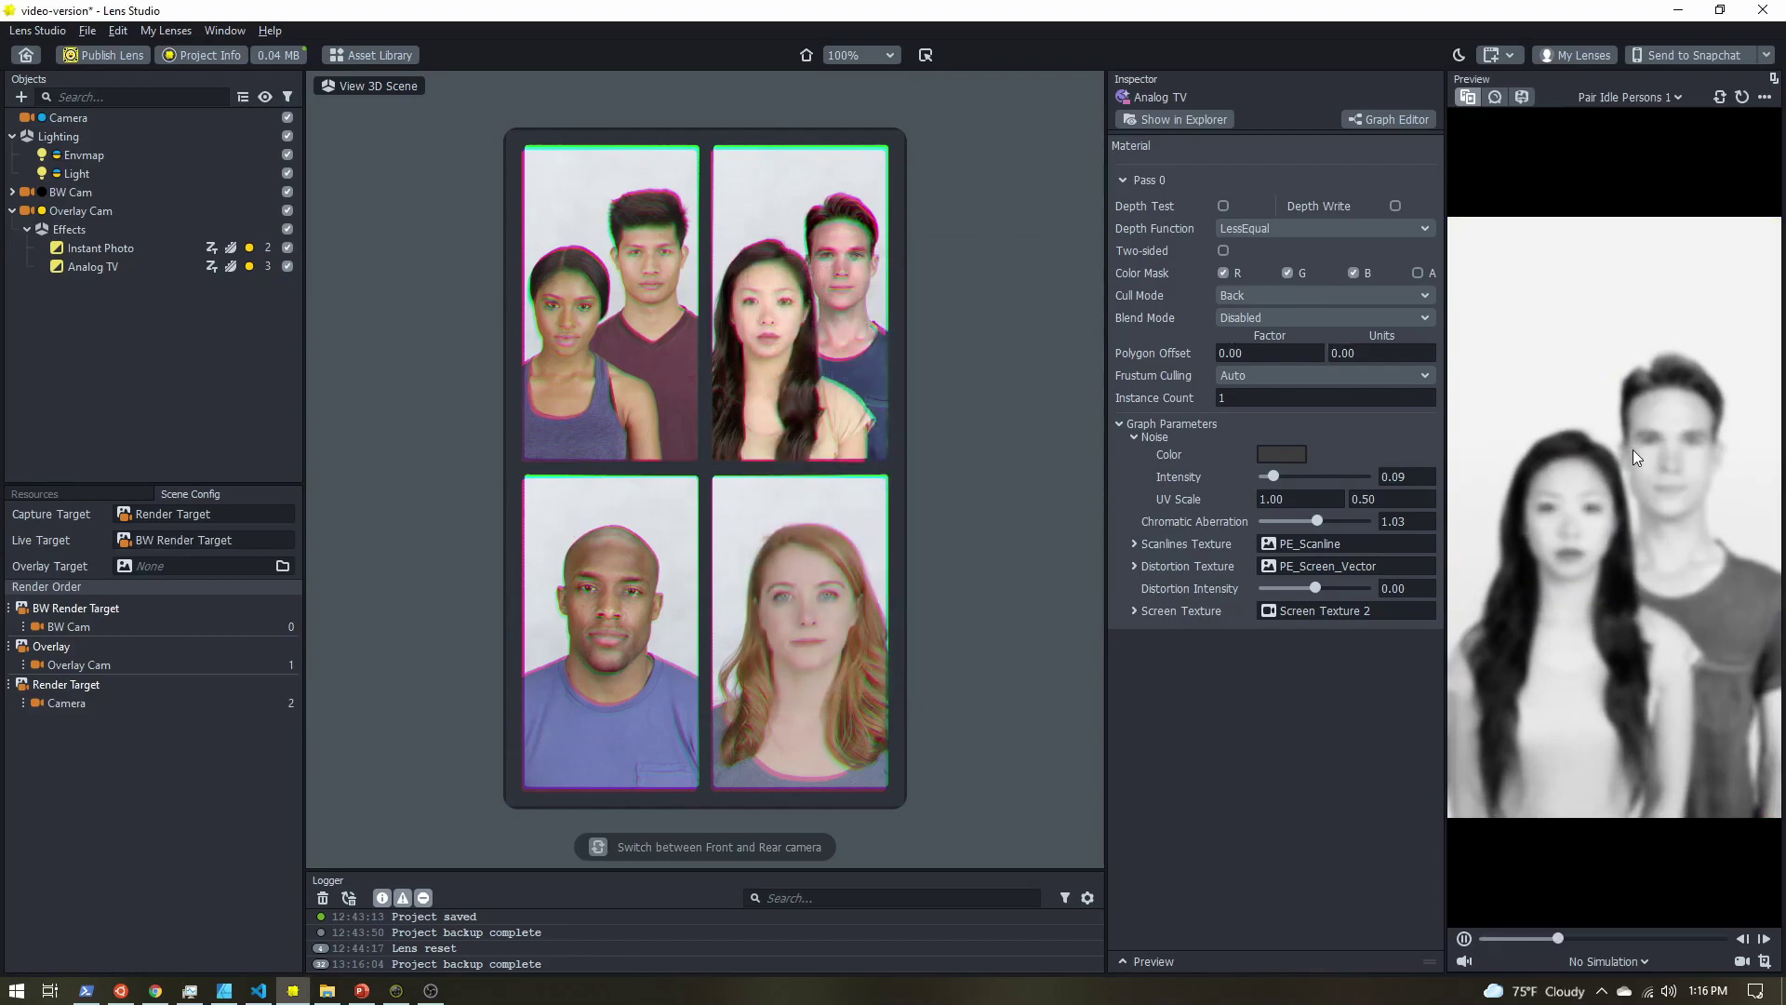
# Collapse Overlay Cam's hierarchy and add a screen image to the scene.
pyautogui.click(12, 210)
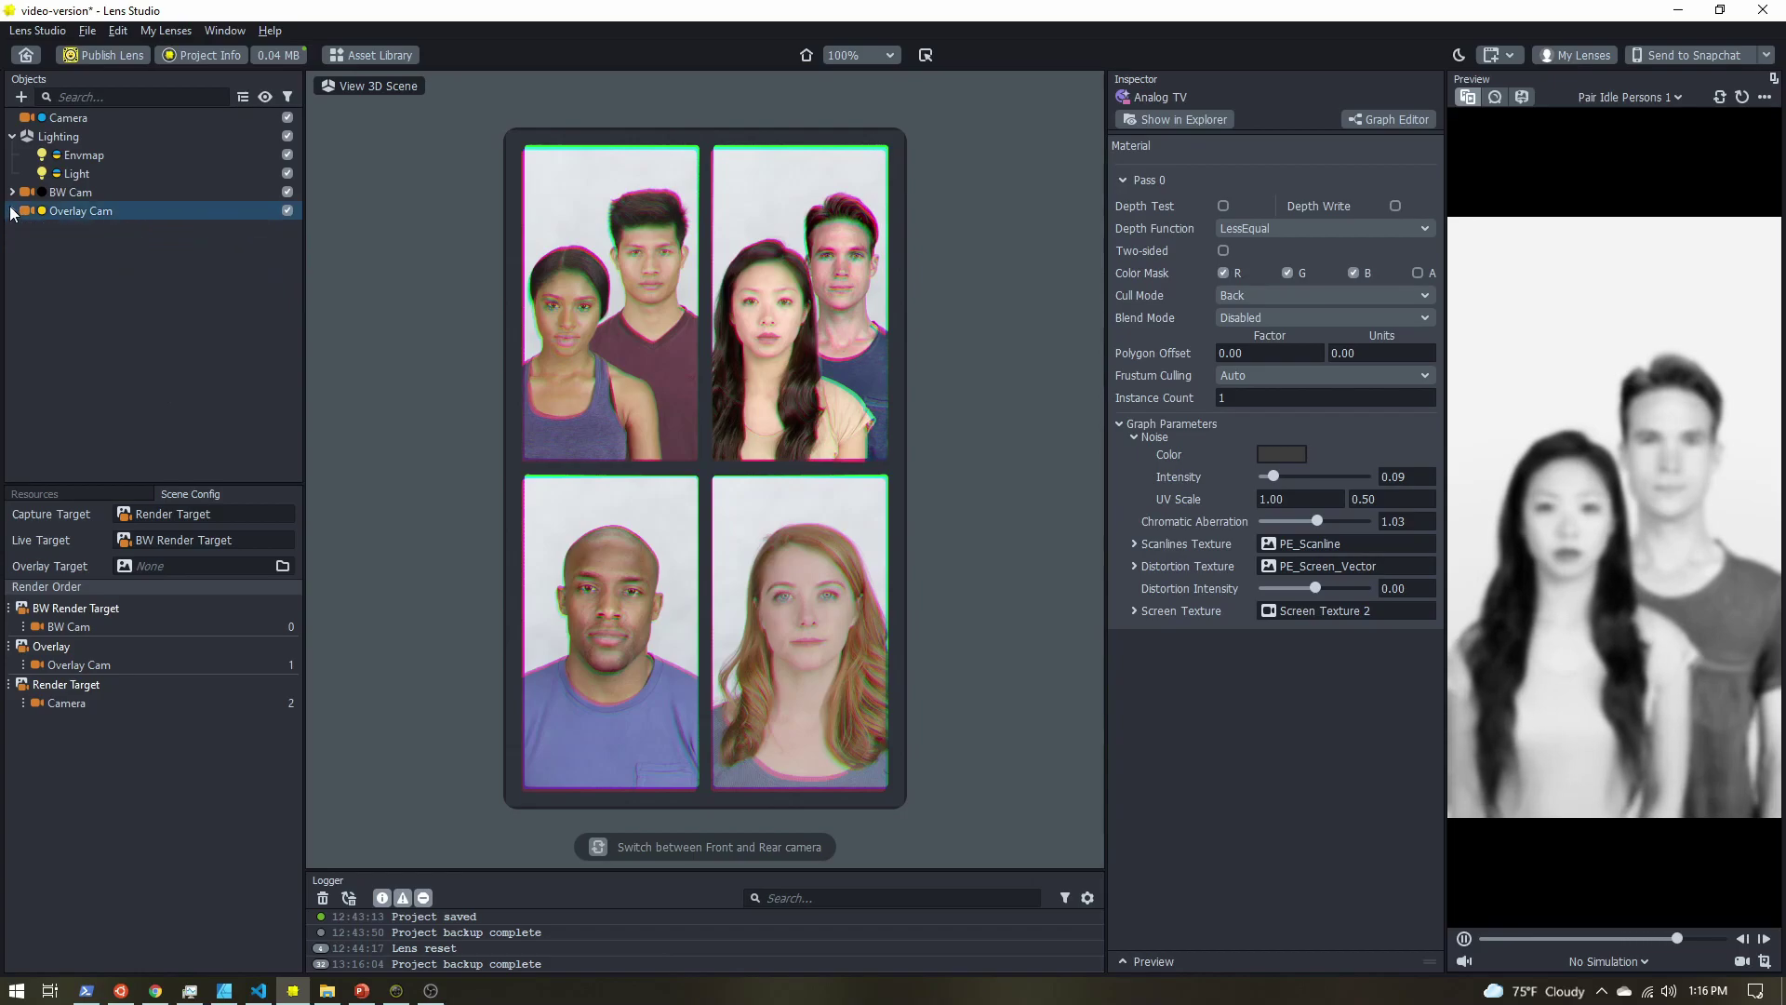
pyautogui.click(20, 97)
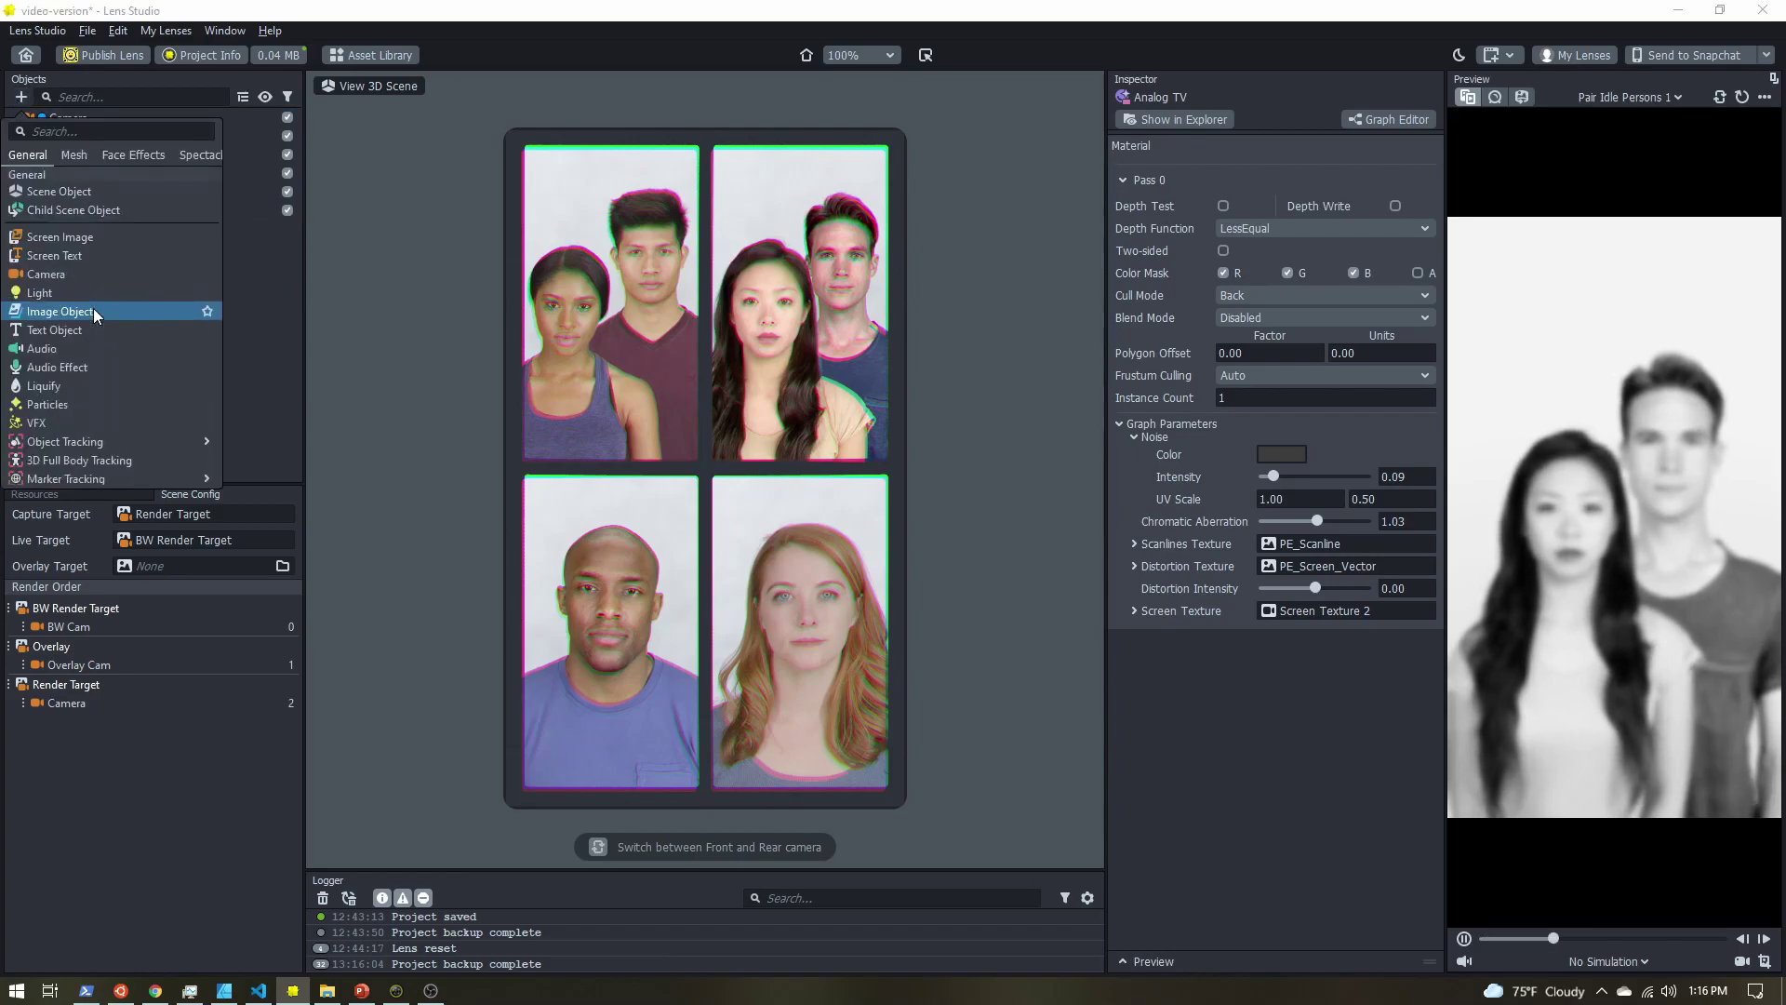
pyautogui.click(95, 235)
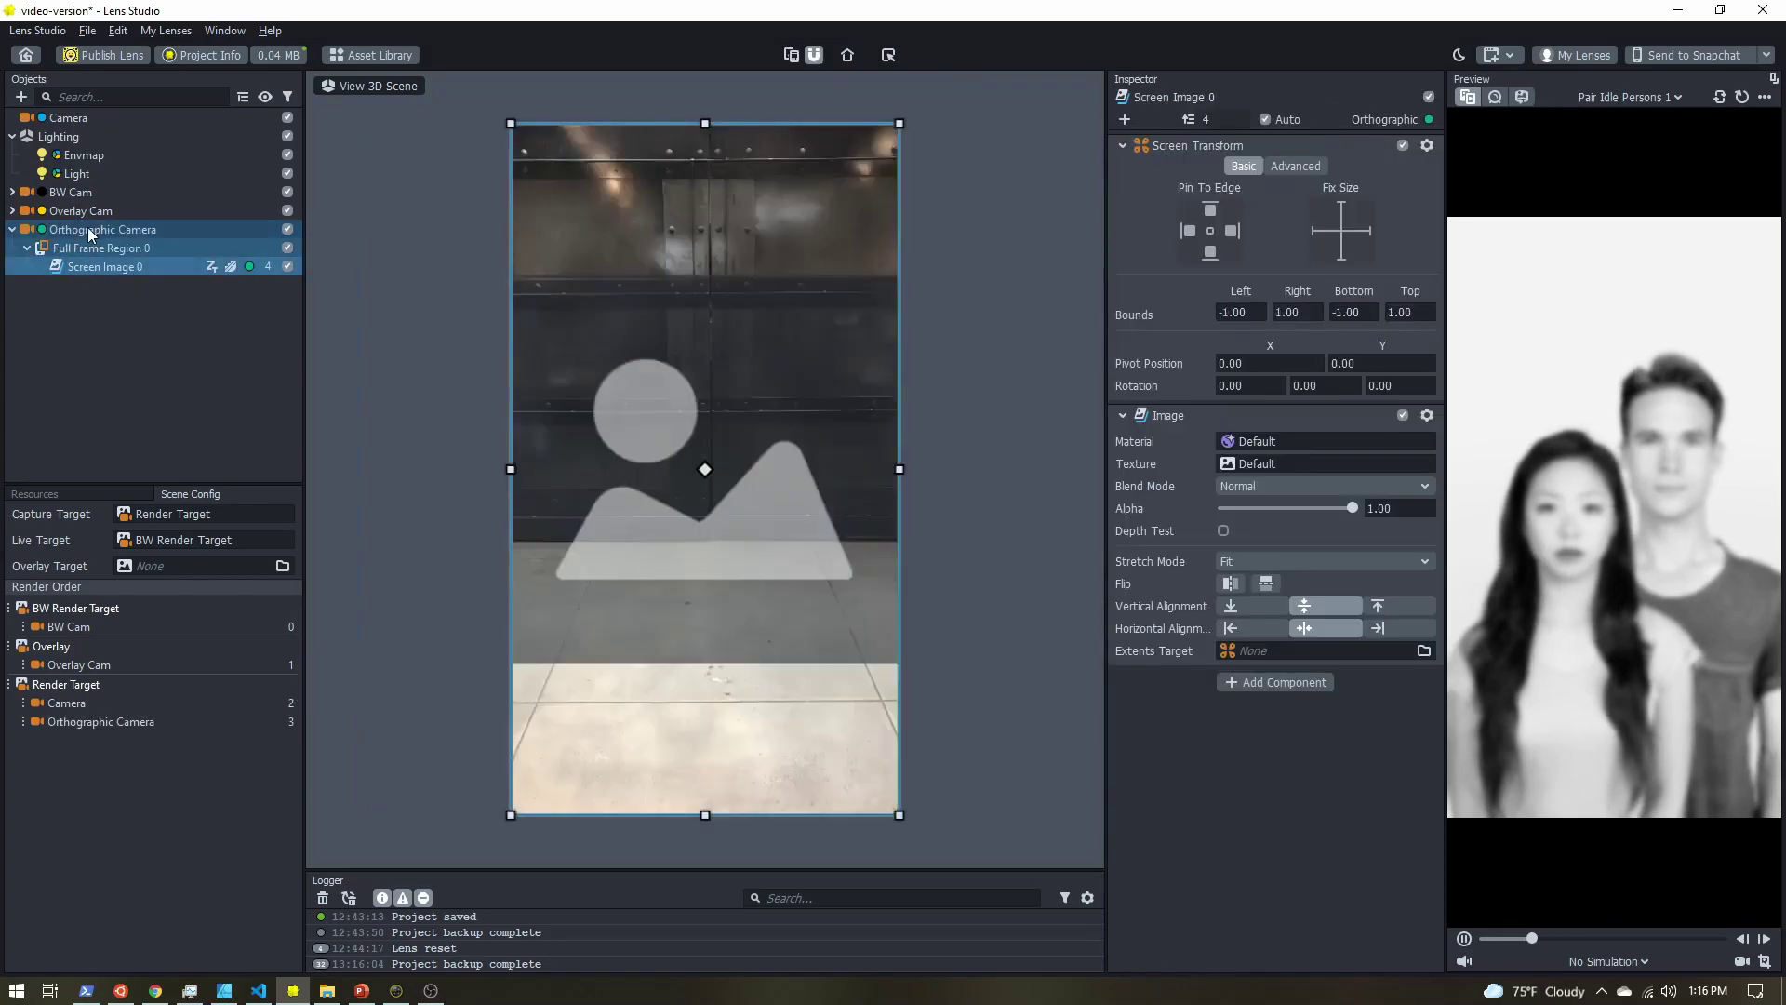
# Examine the Orthographic Camera's layer and render target settings and the layer choices for the screen image.
pyautogui.click(86, 228)
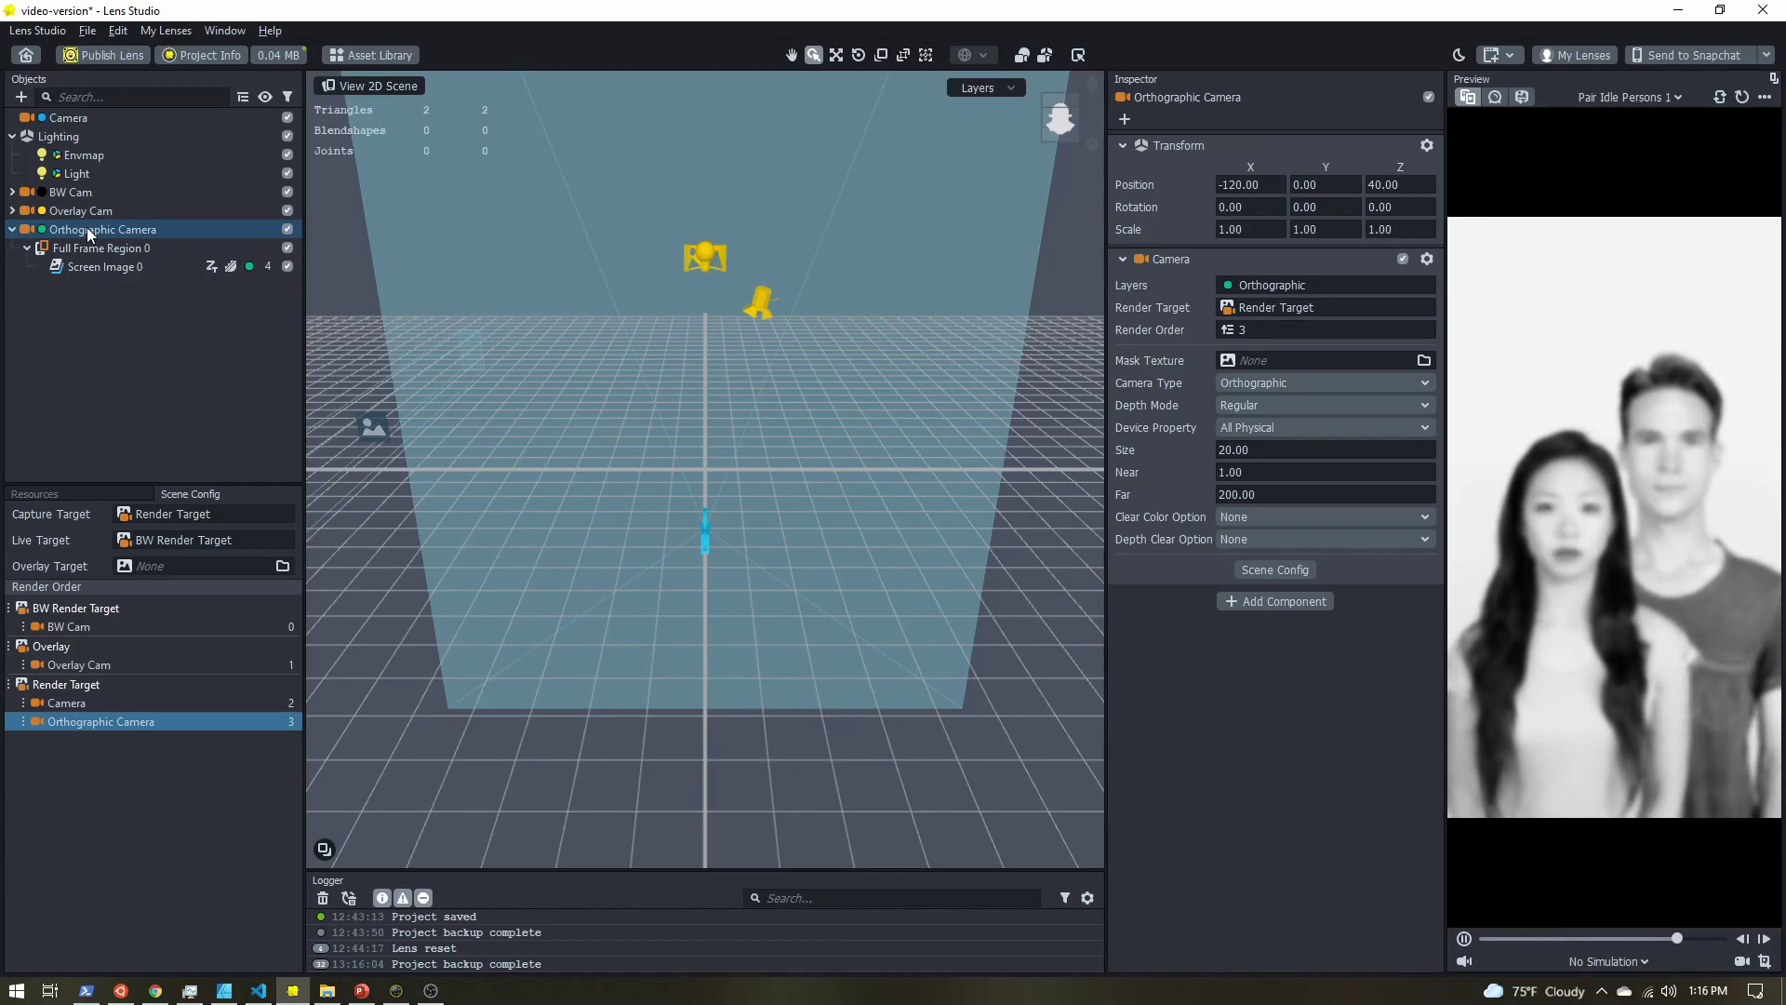
pyautogui.click(121, 266)
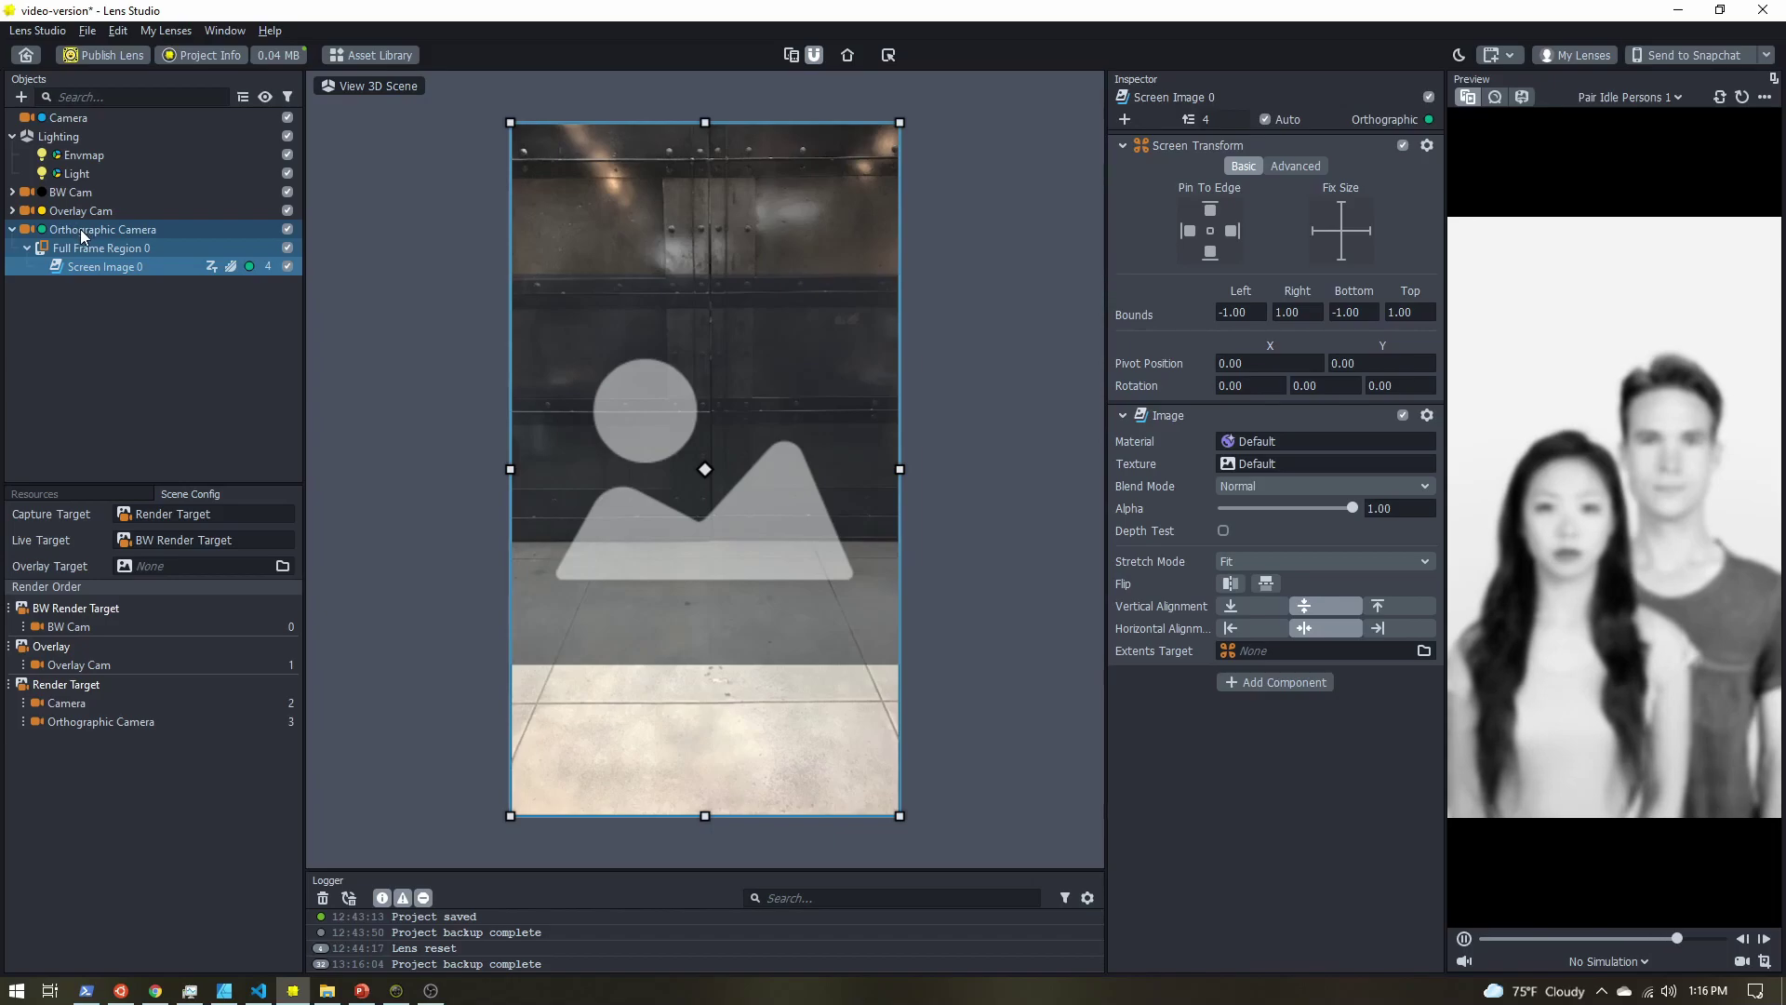
pyautogui.click(1398, 121)
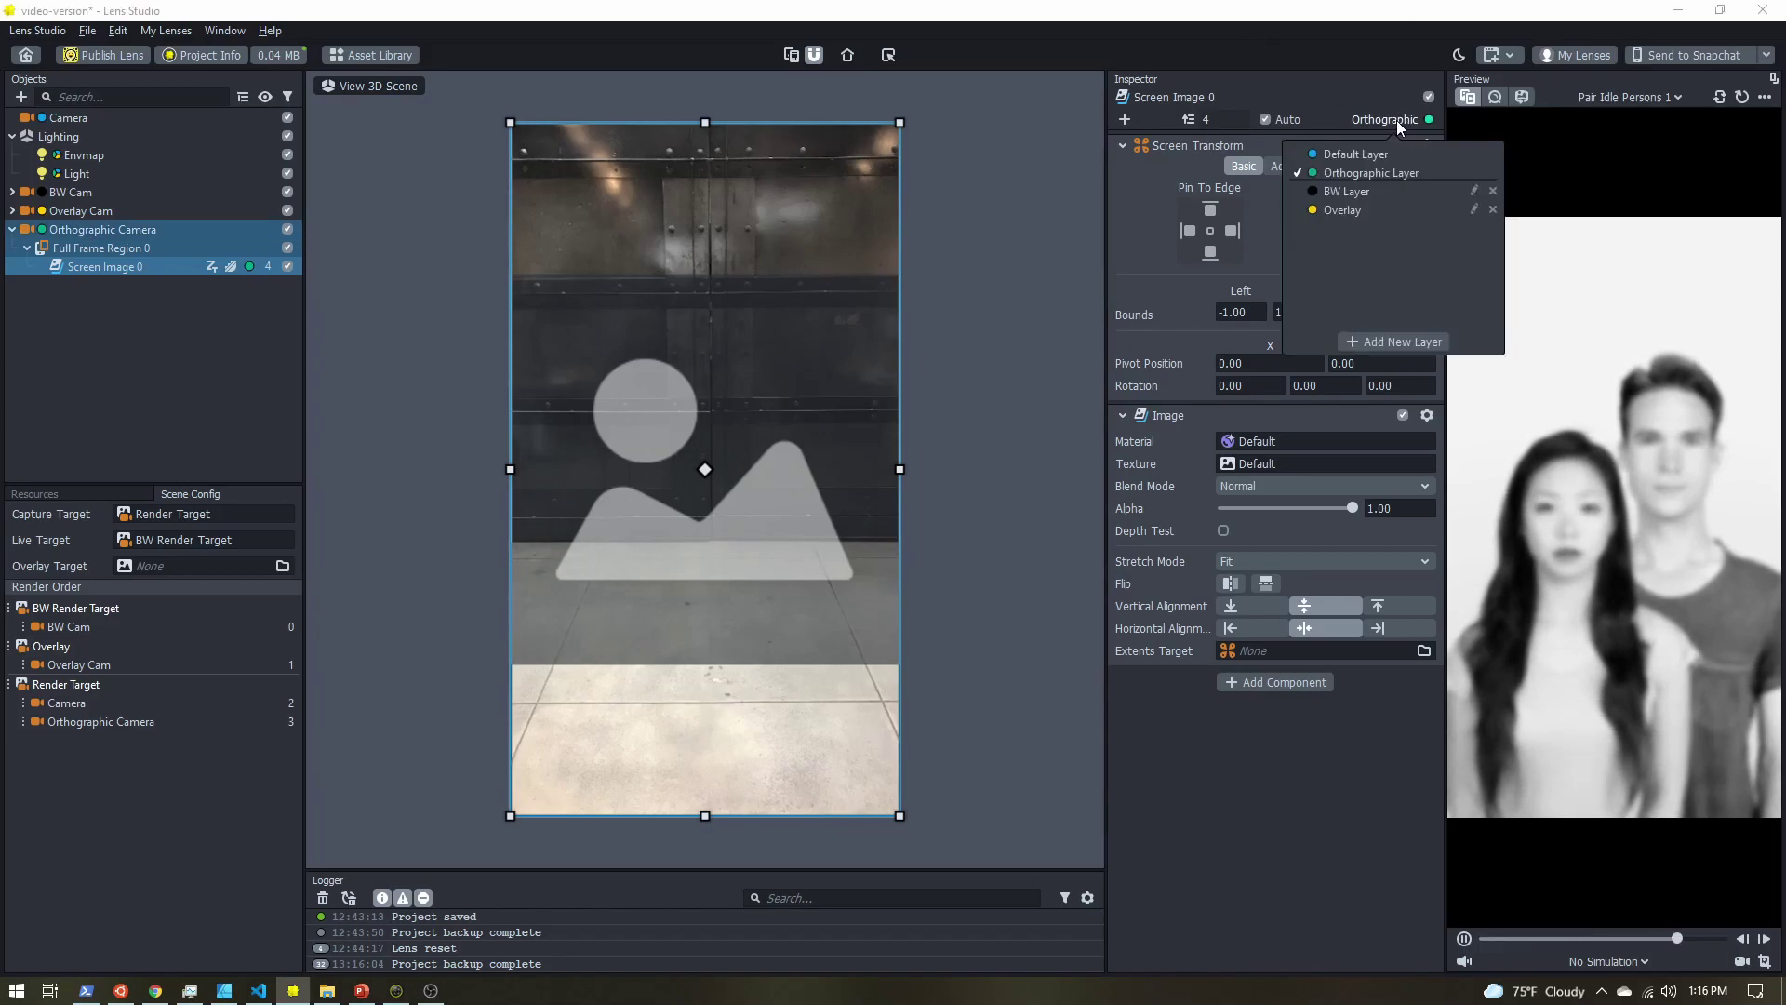
pyautogui.click(75, 389)
pyautogui.click(109, 229)
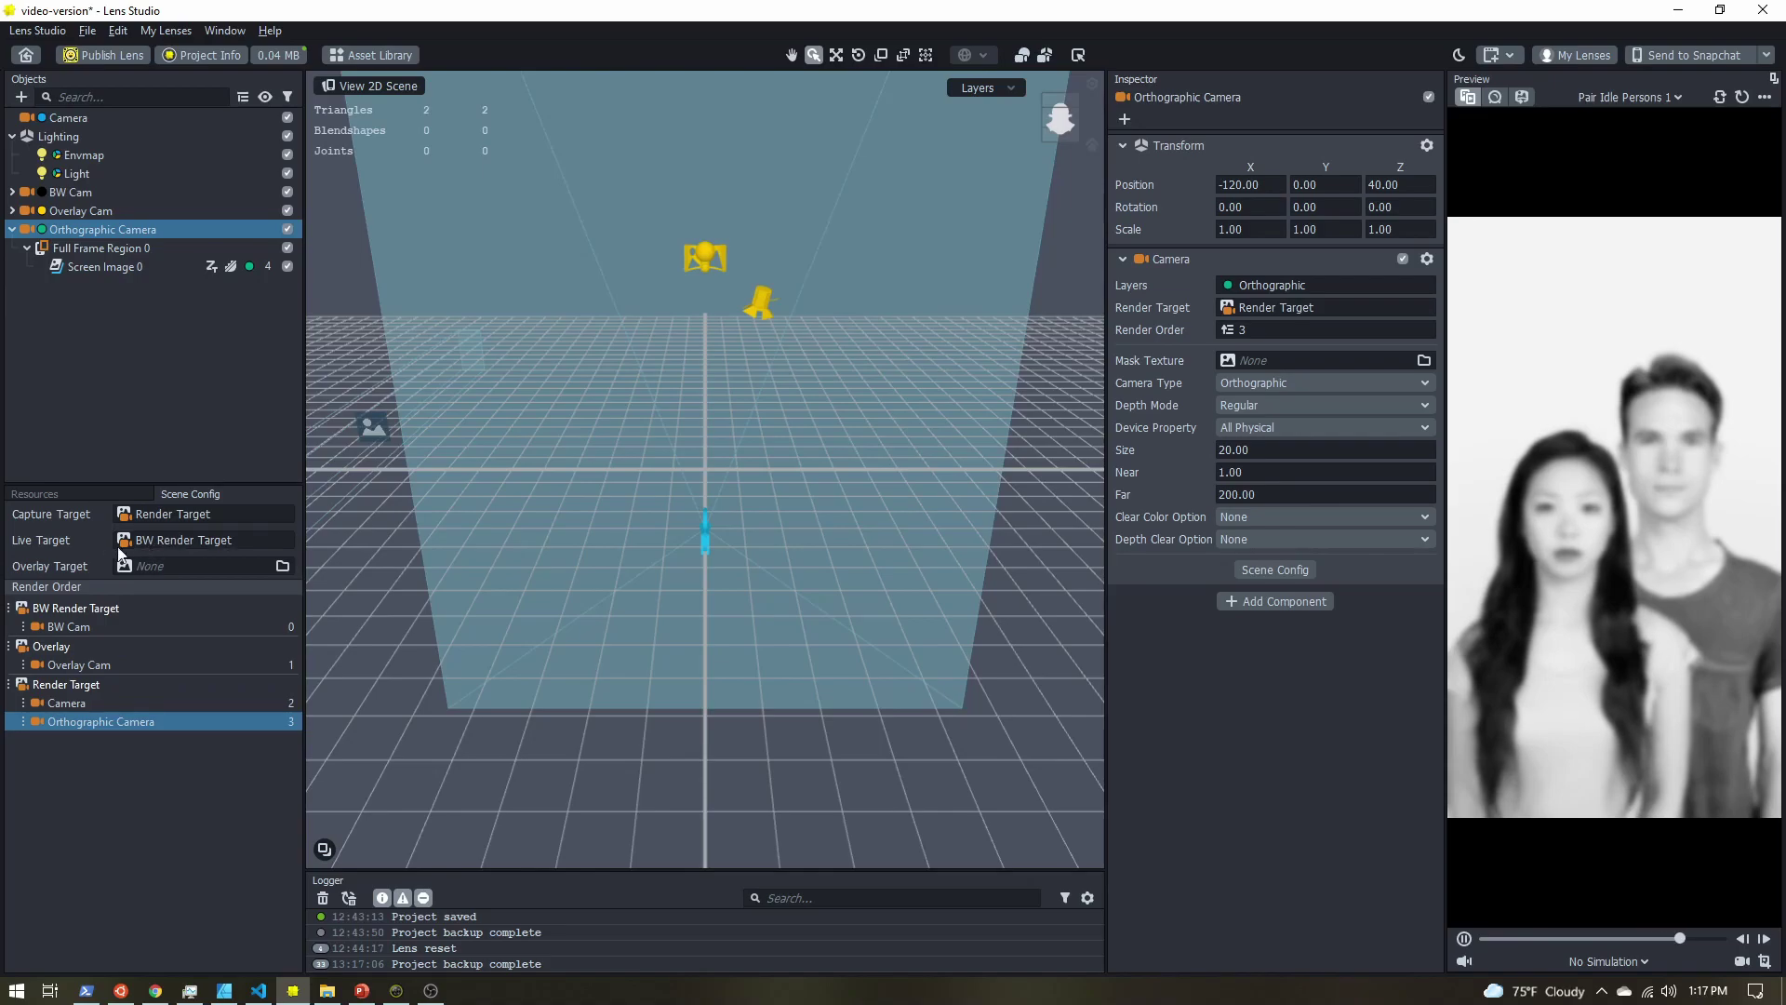
# Set the scene's Live Target to Render Target.
pyautogui.click(168, 539)
pyautogui.click(843, 374)
pyautogui.click(841, 376)
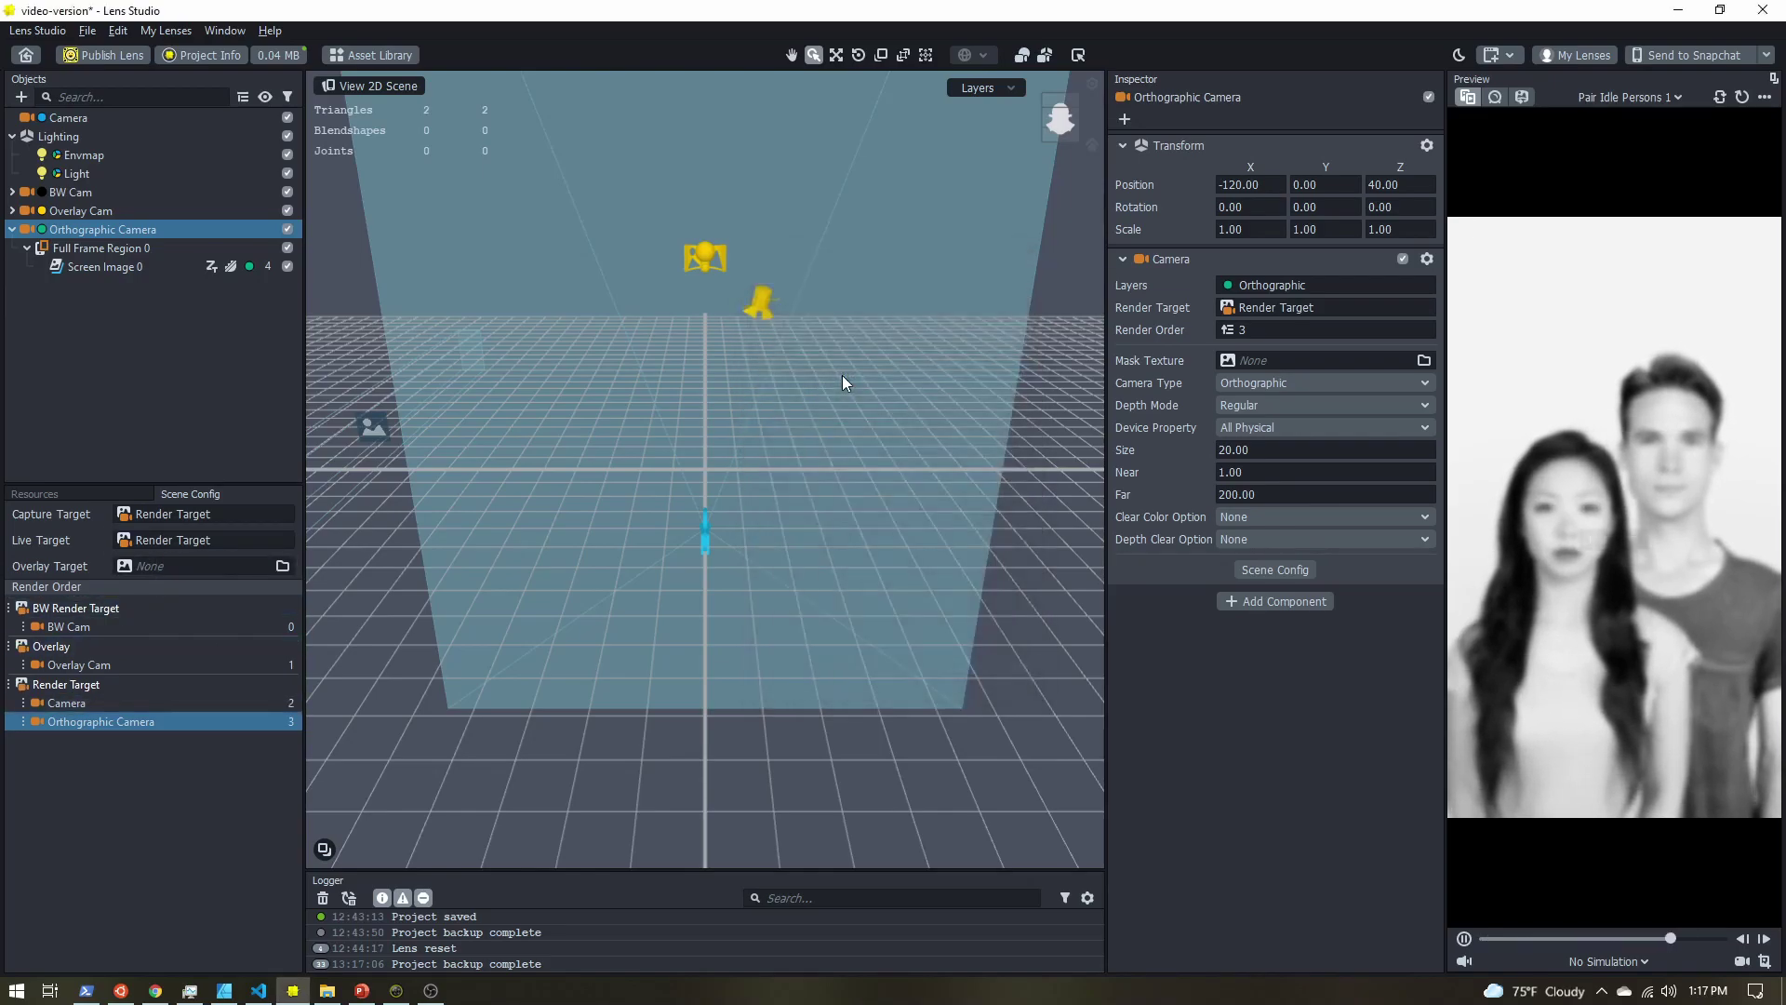
# Duplicate the screen image under Full Frame Region 0.
pyautogui.click(130, 327)
pyautogui.click(103, 266)
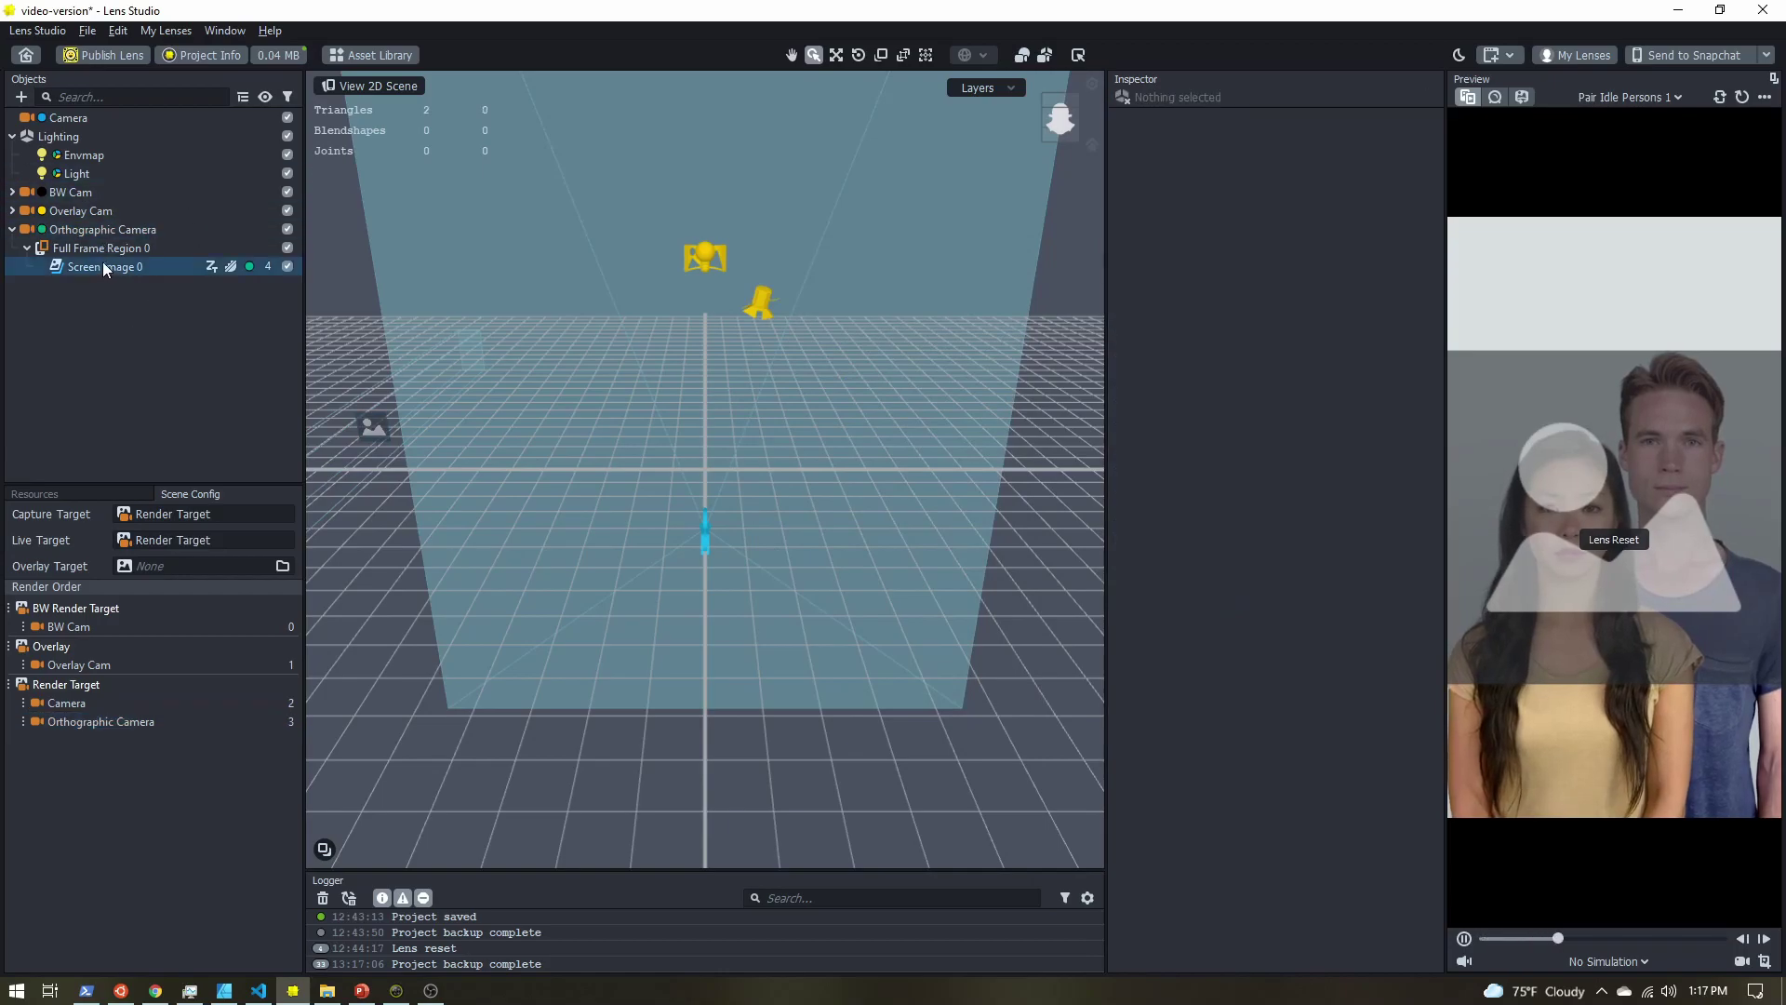
pyautogui.rightClick(119, 268)
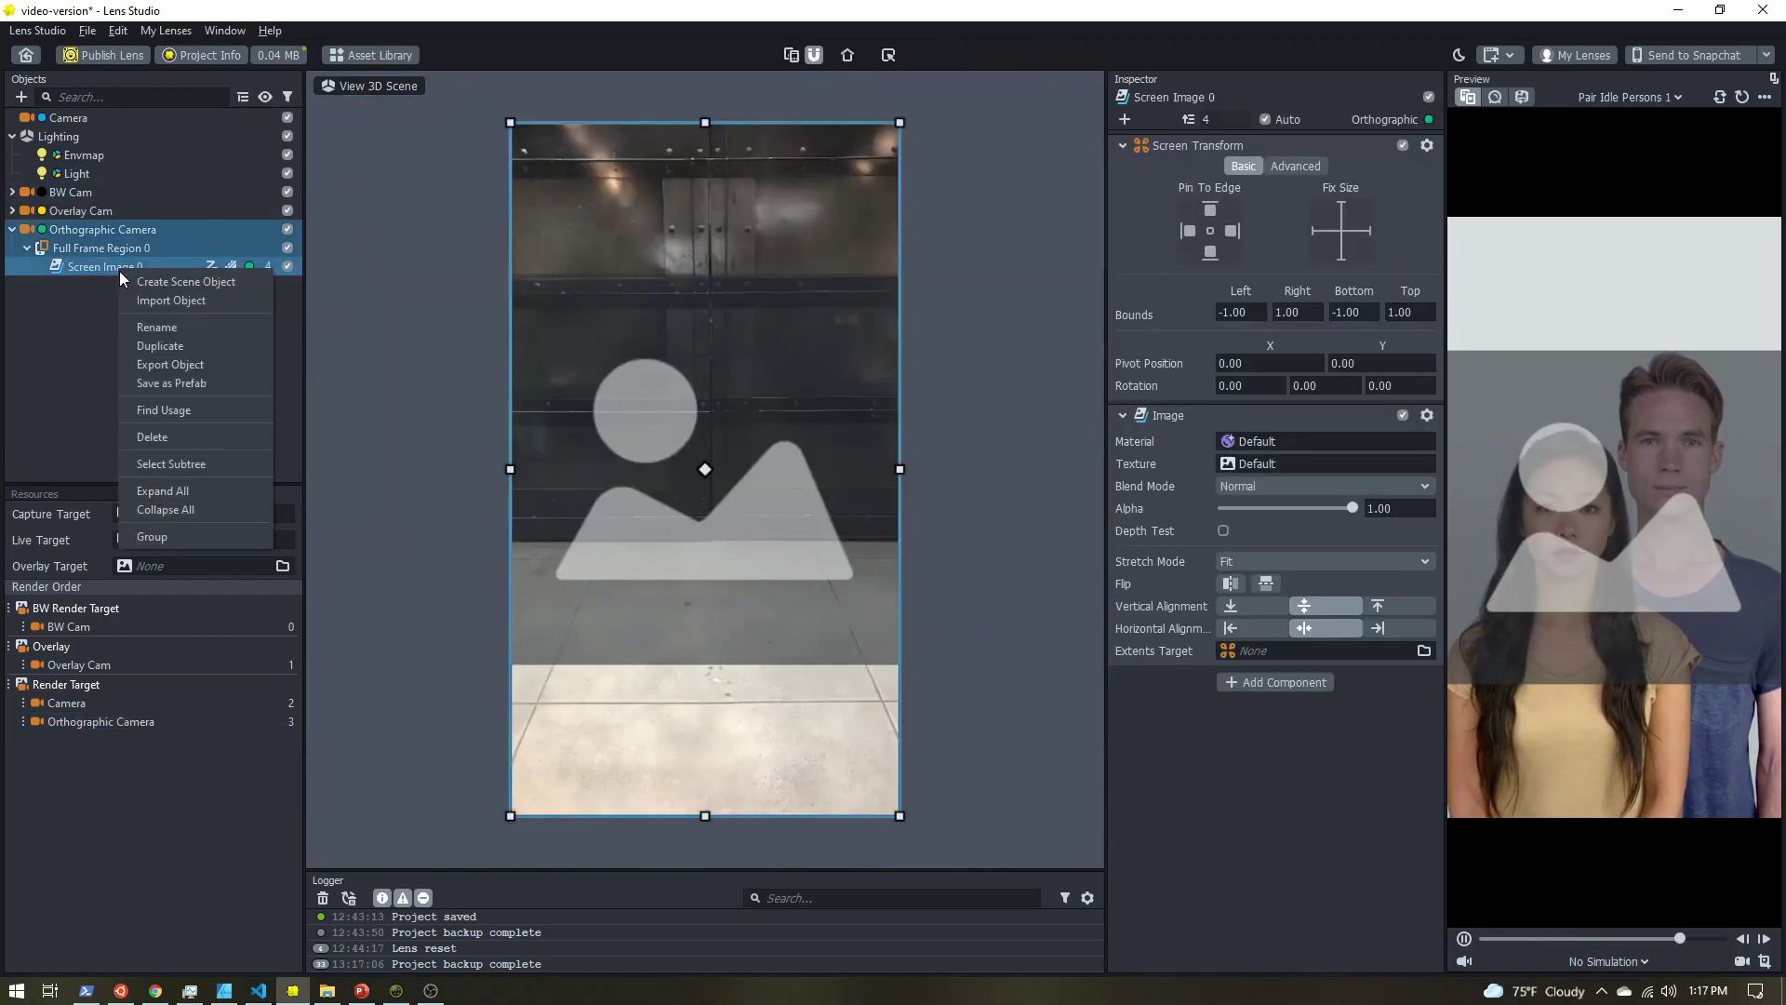
pyautogui.press('Escape')
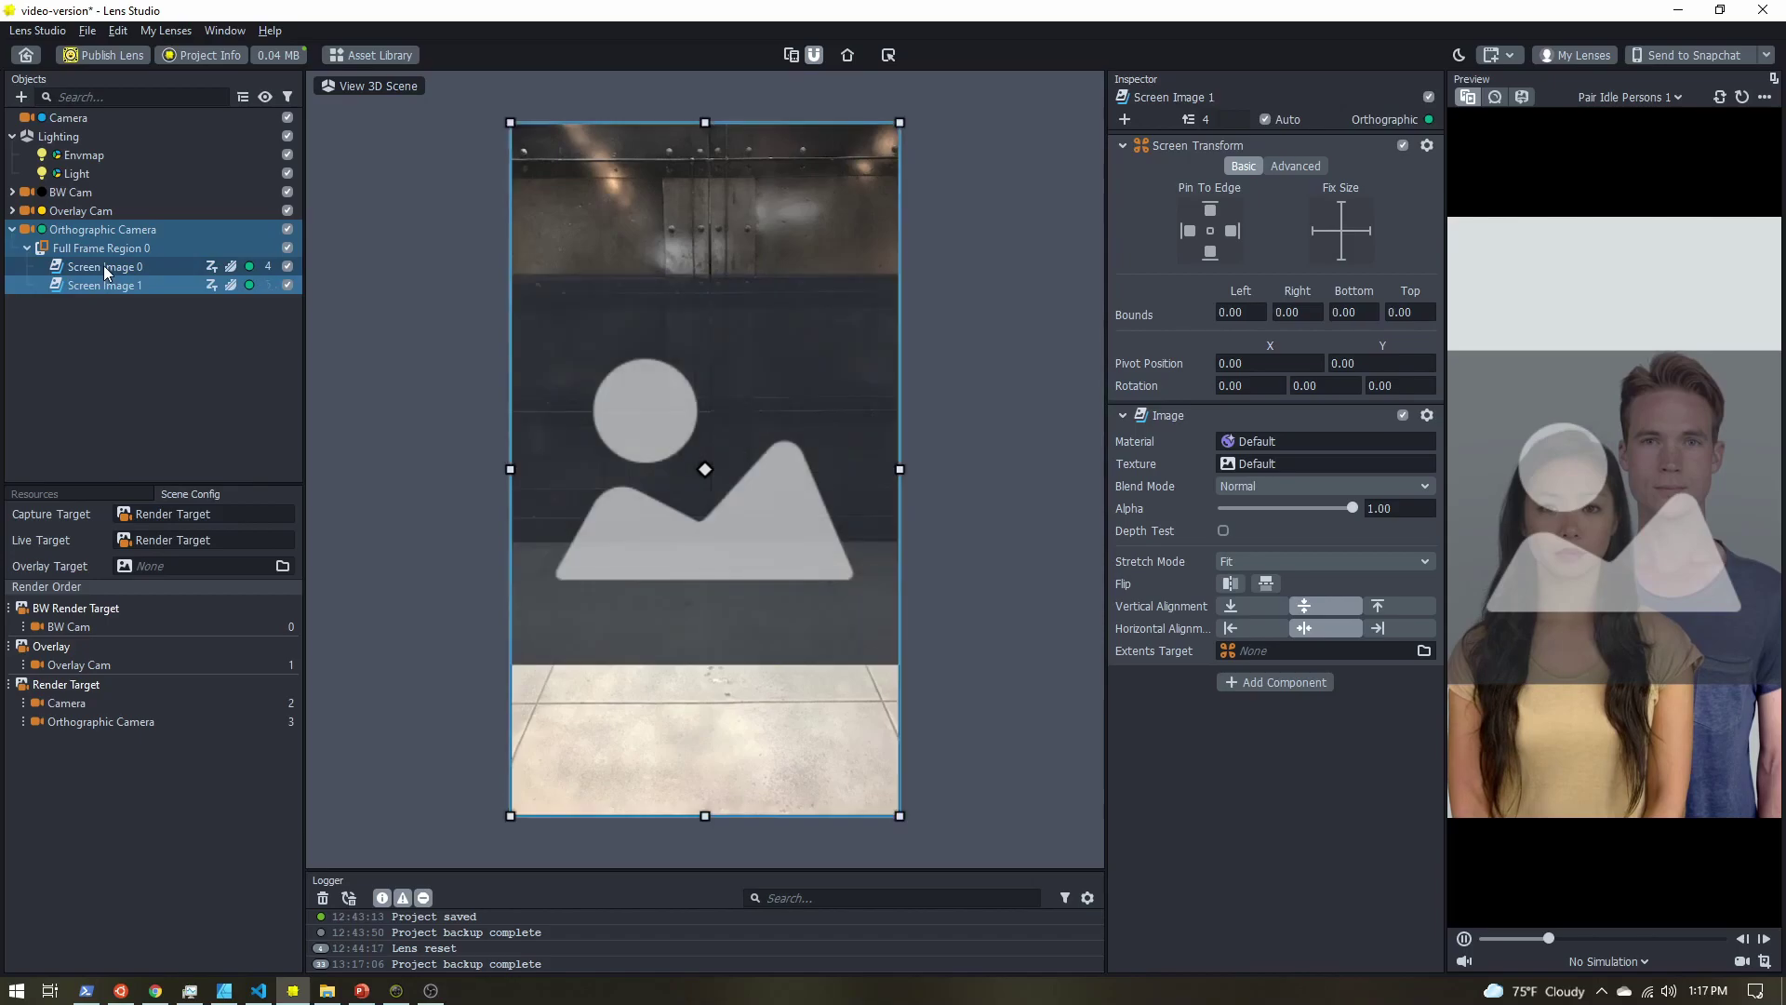
# Rename the first screen image as BW and its duplicate as Overlay.
pyautogui.rightClick(103, 266)
pyautogui.click(142, 323)
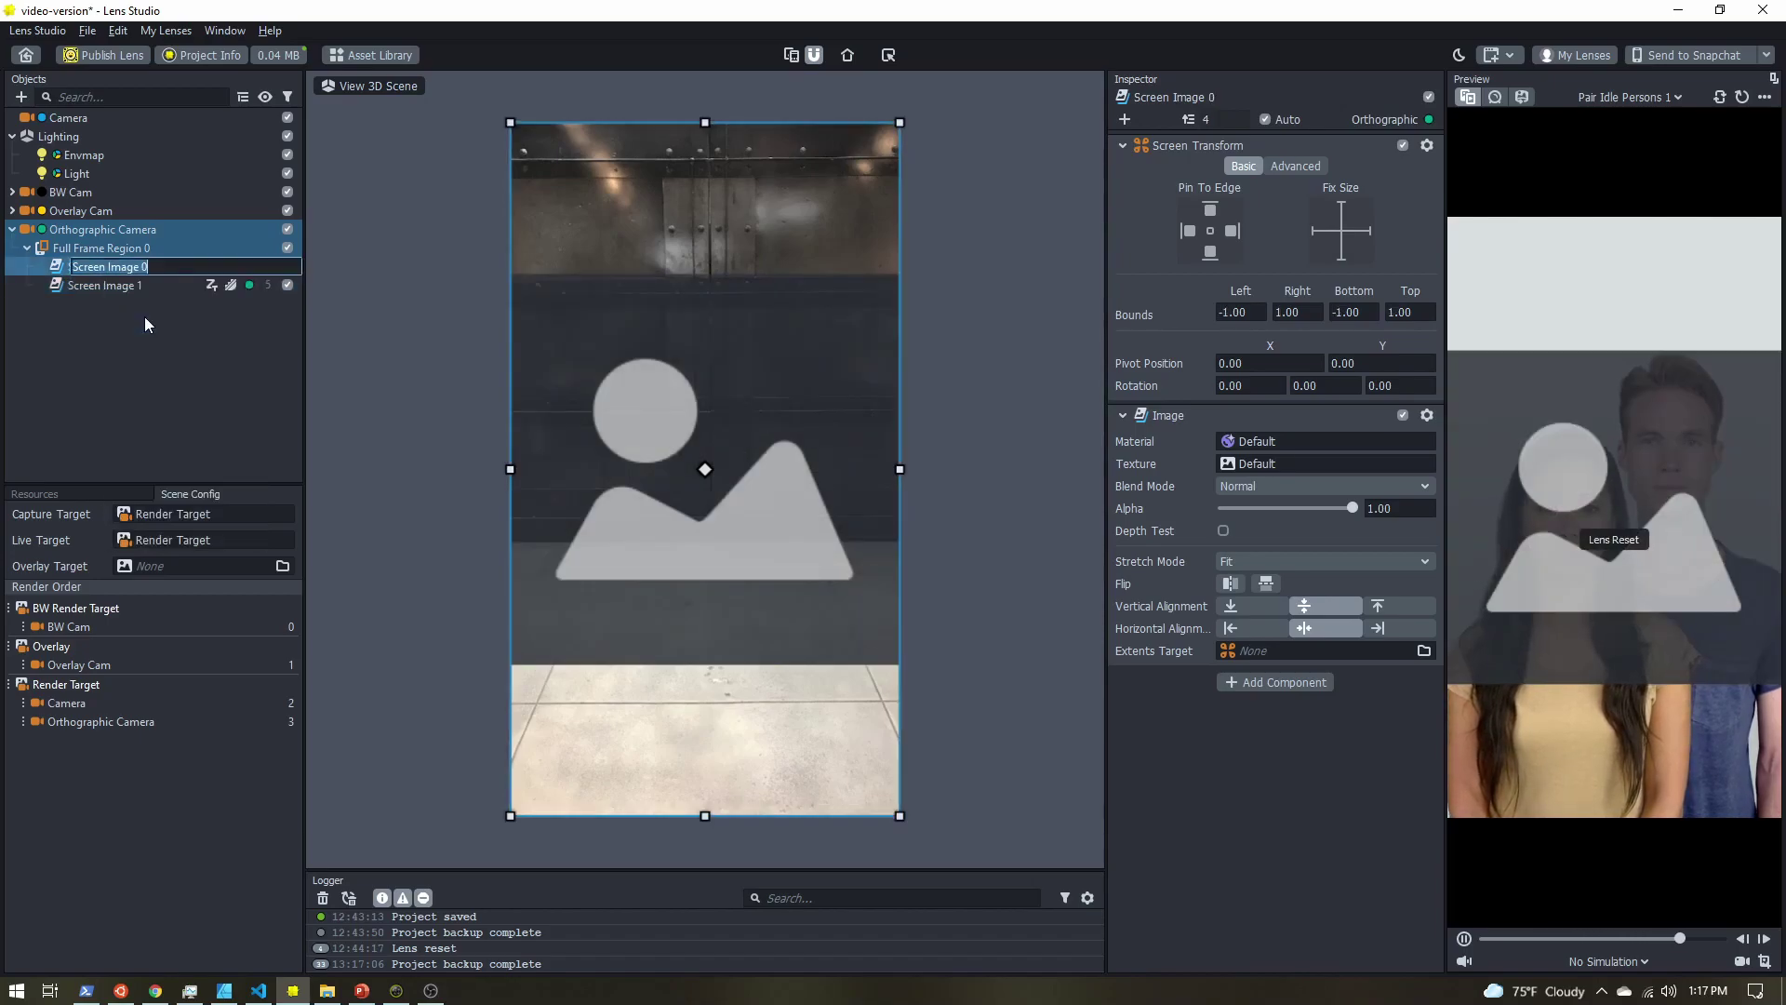
pyautogui.write('BW')
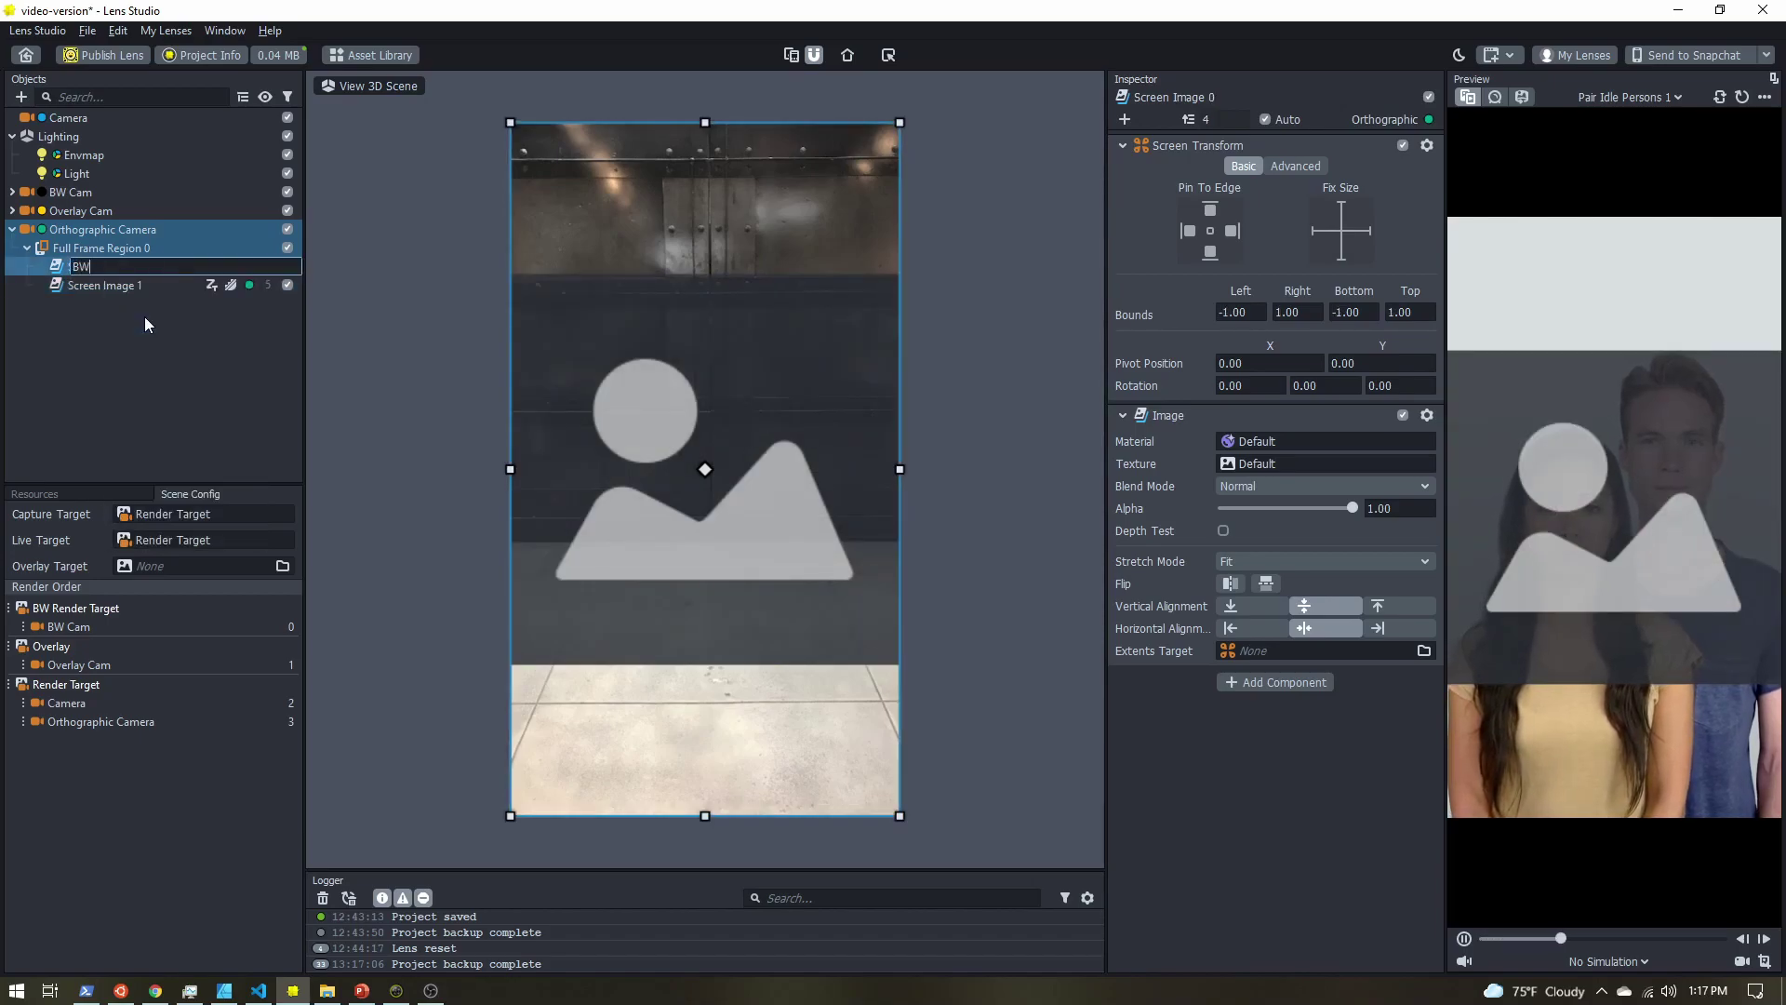
pyautogui.click(133, 288)
pyautogui.rightClick(132, 287)
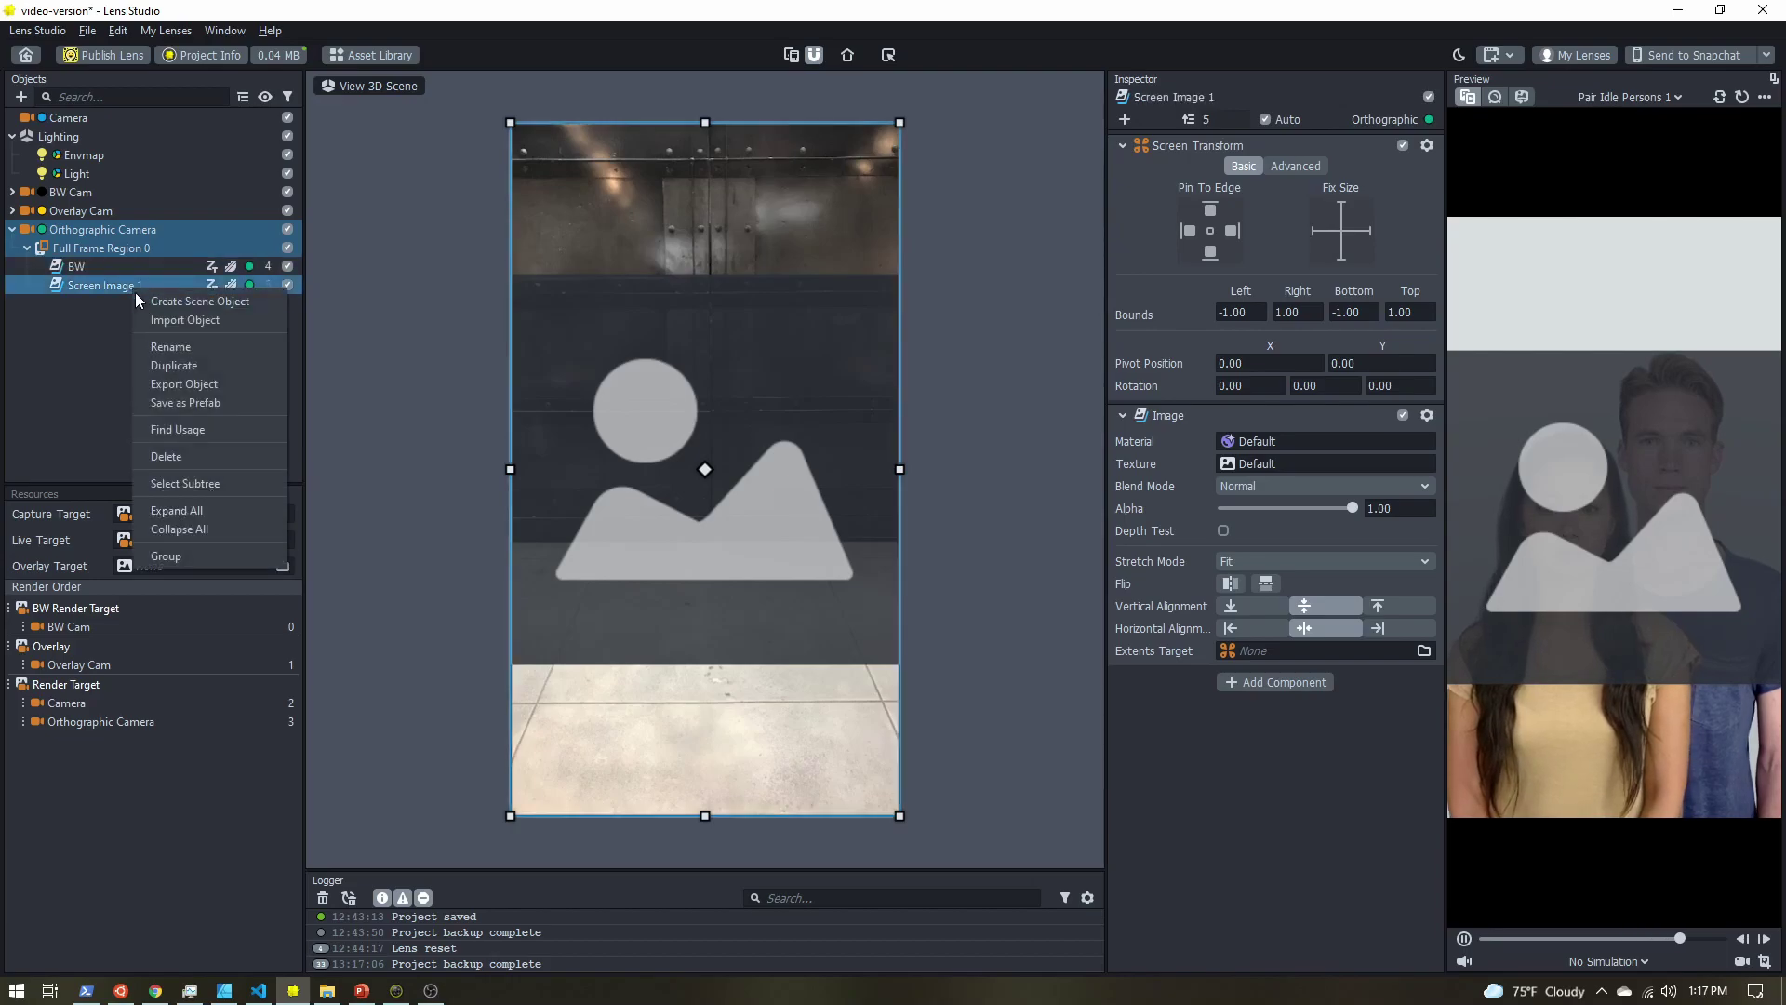
pyautogui.click(164, 347)
pyautogui.write('Overlay')
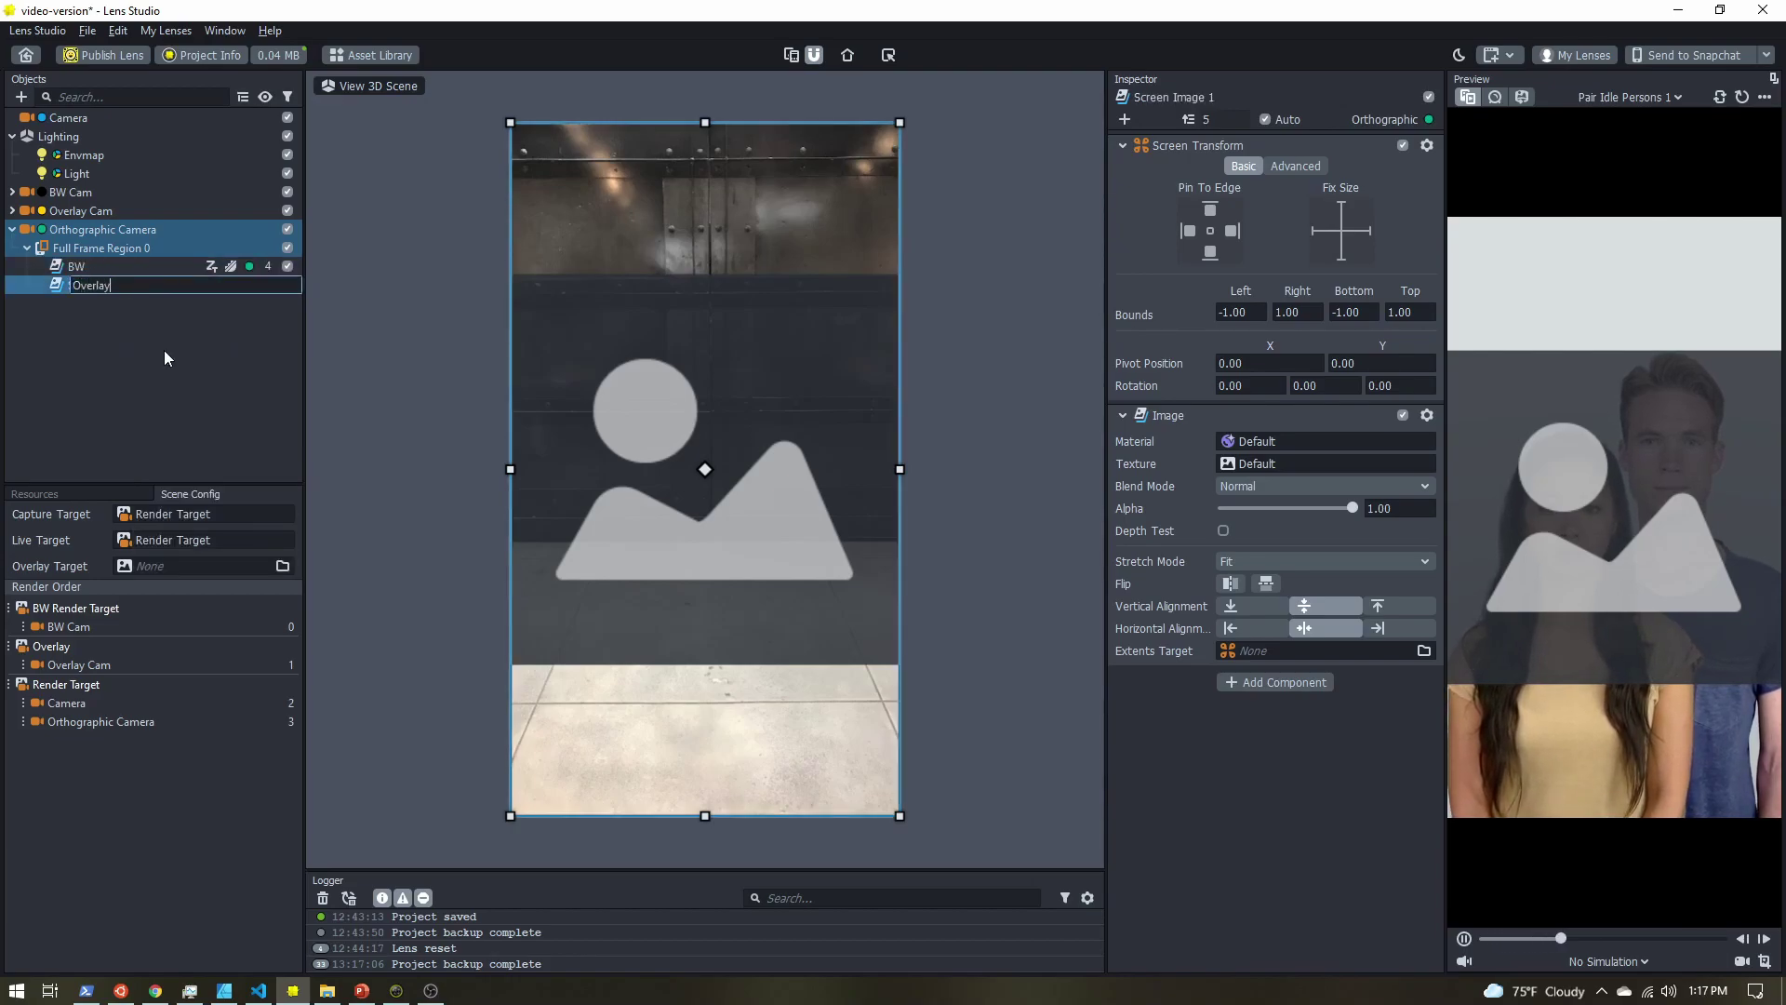
pyautogui.press('Return')
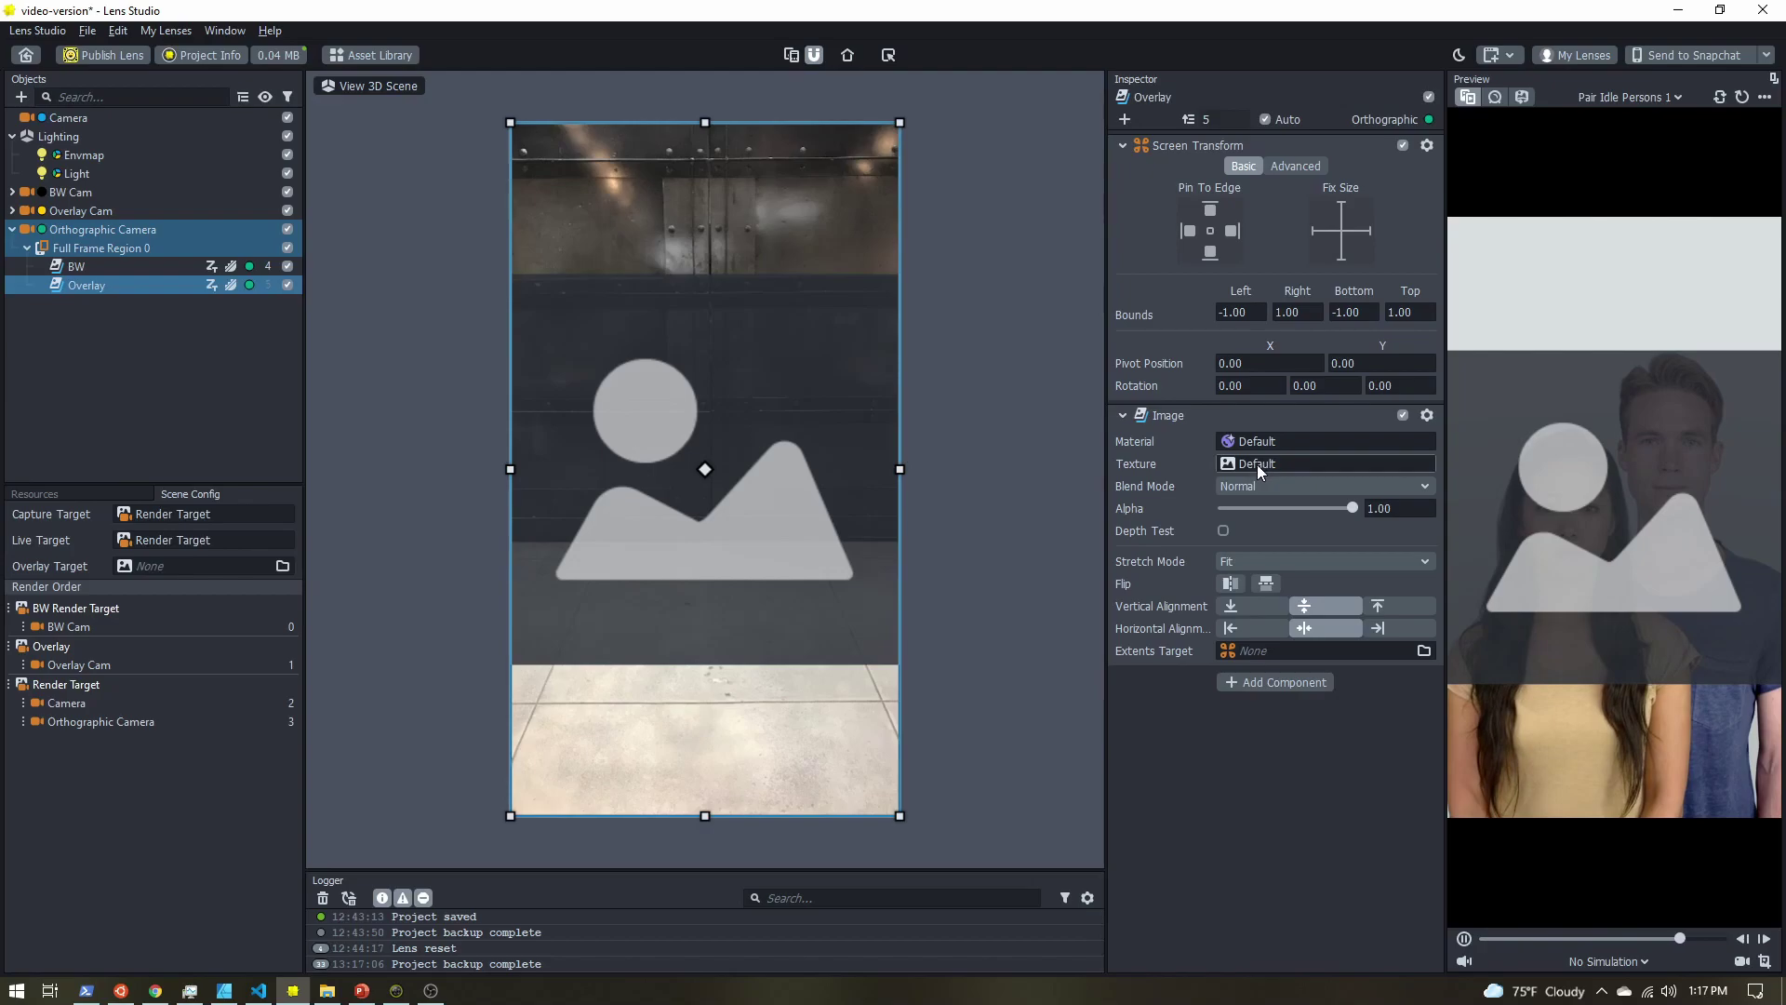
# Assign the Overlay render target as the texture of the Overlay screen image.
pyautogui.click(70, 494)
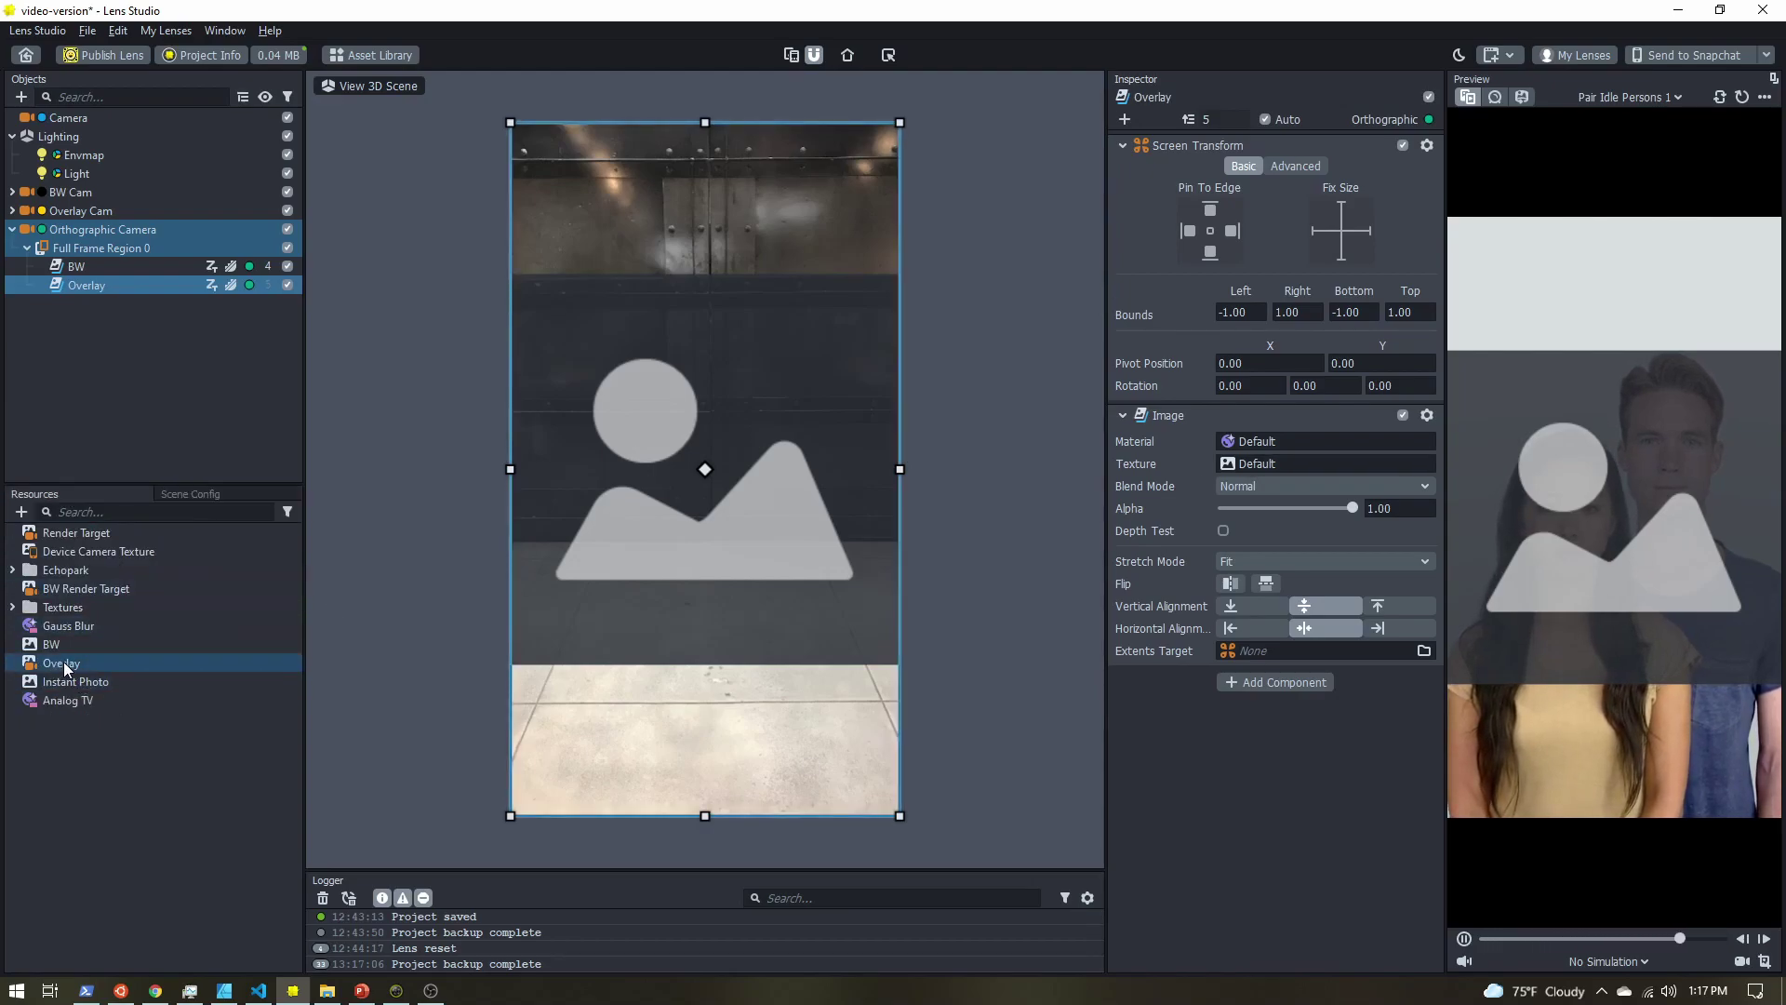
pyautogui.click(1251, 462)
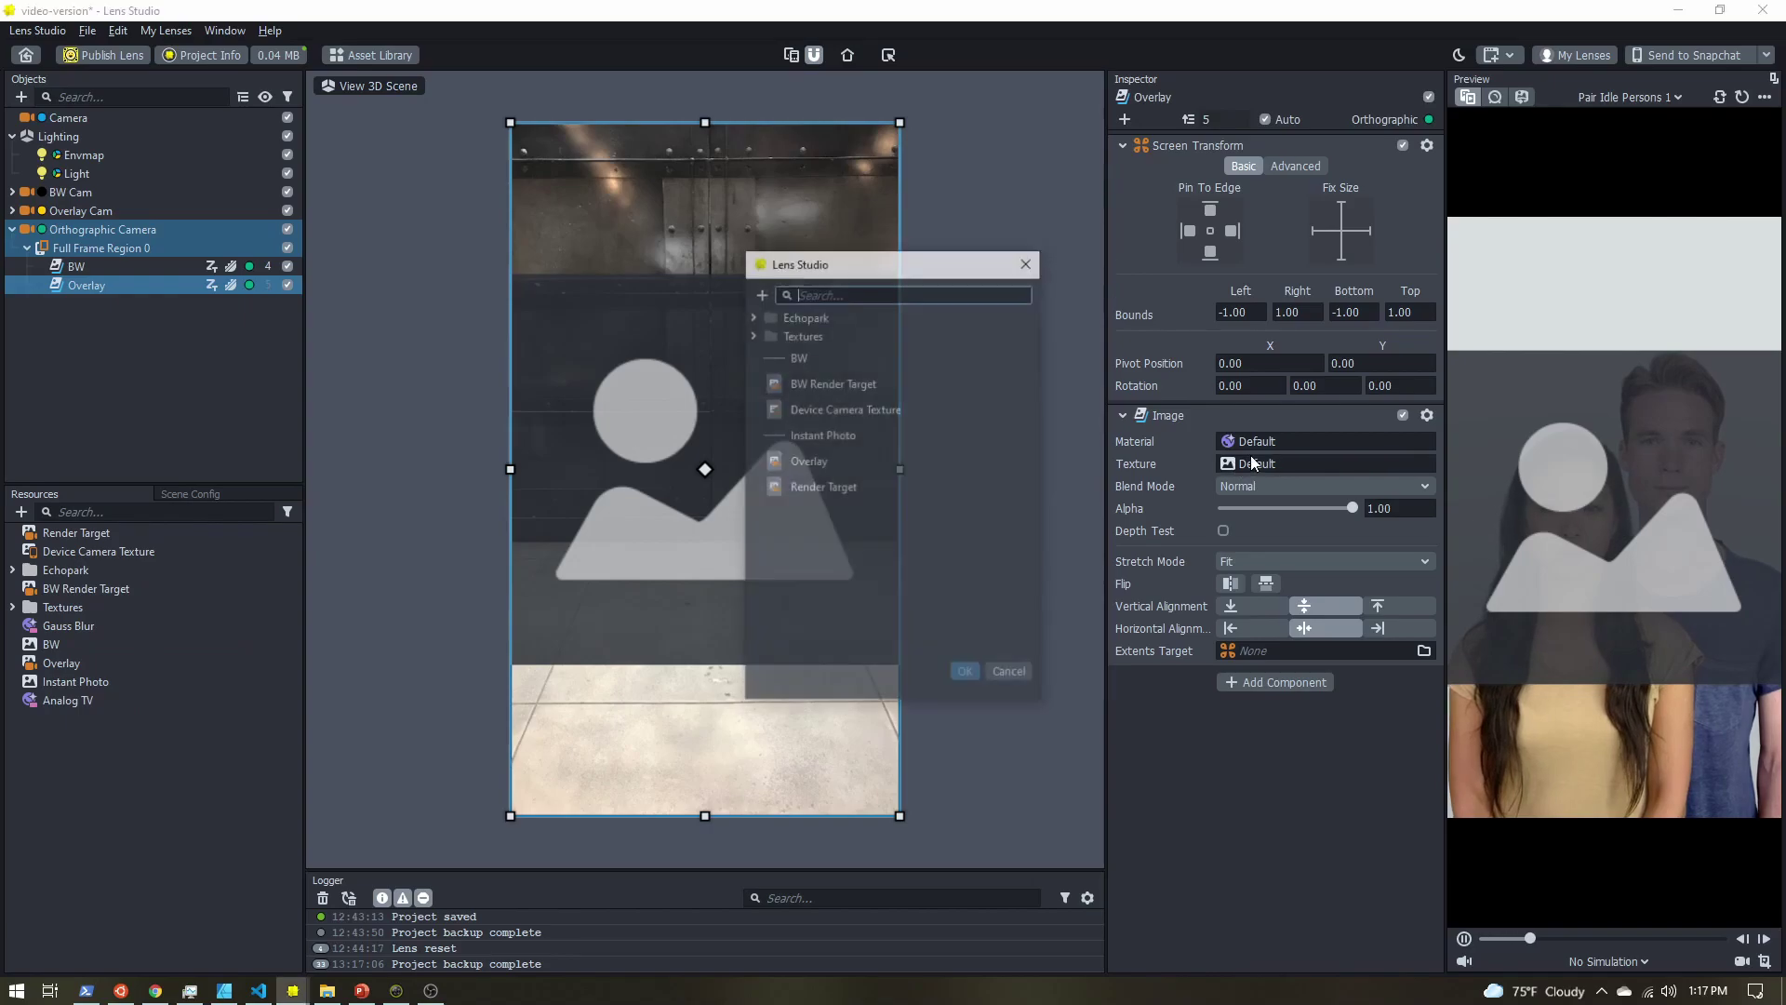
pyautogui.click(828, 460)
pyautogui.click(828, 459)
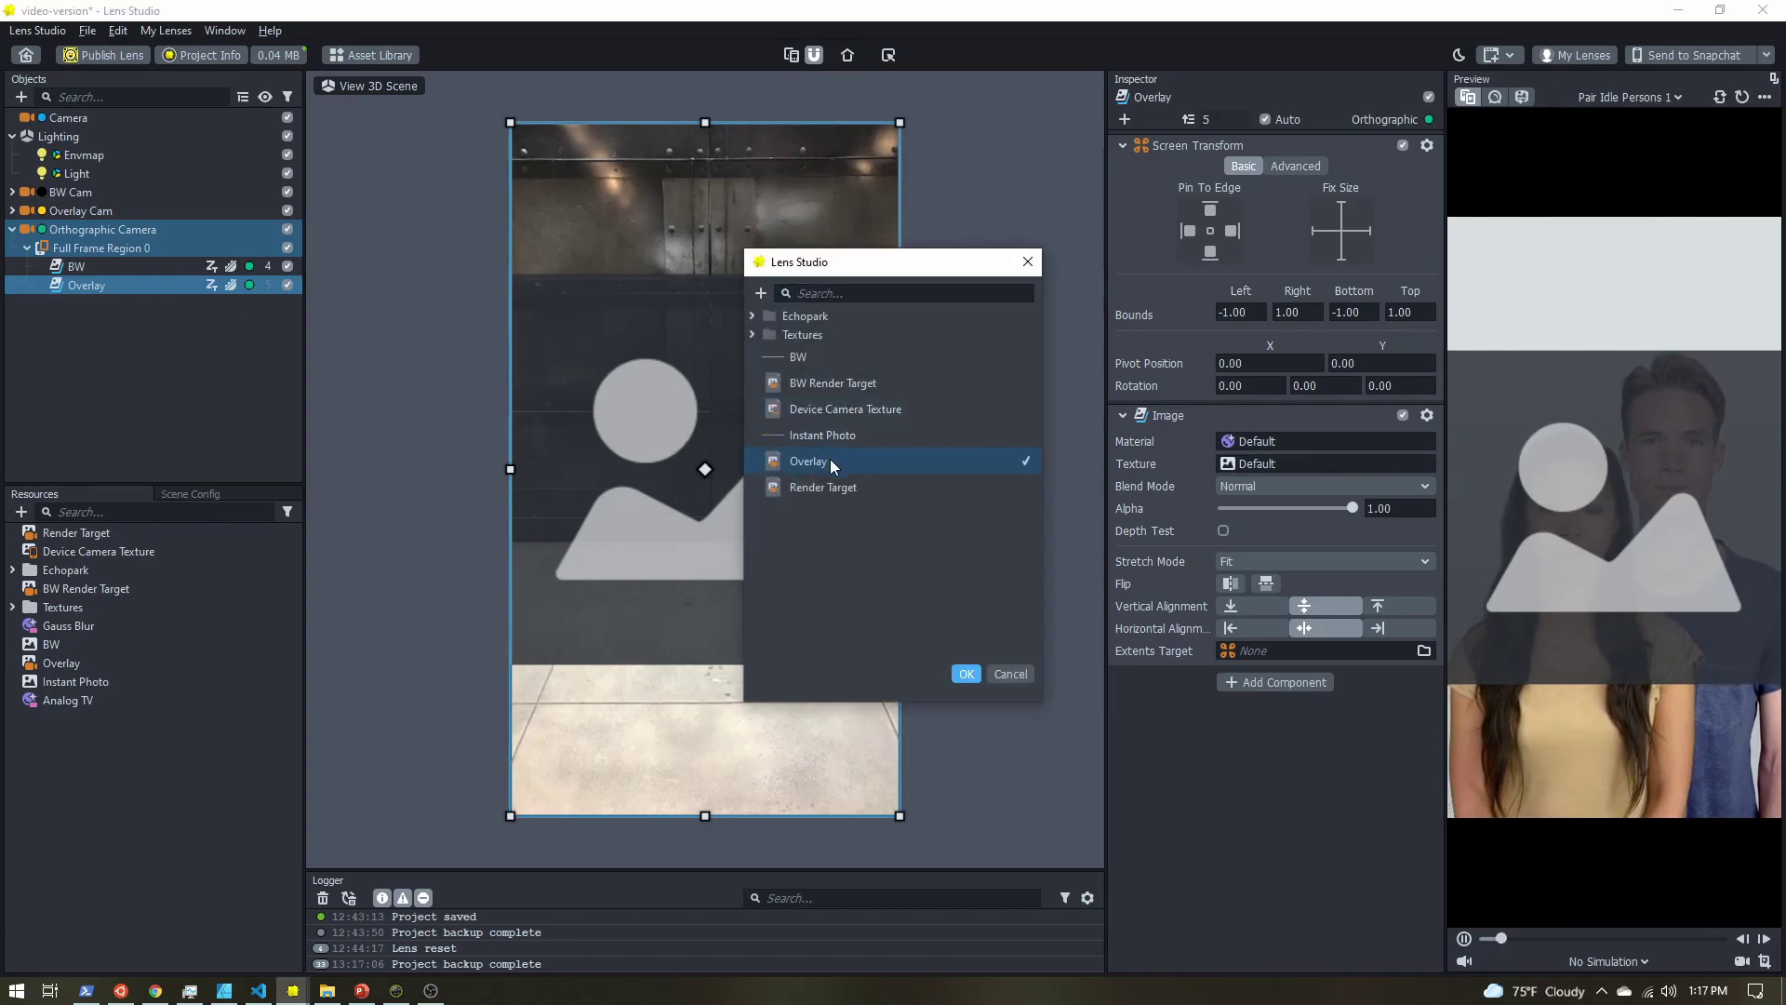
pyautogui.click(968, 673)
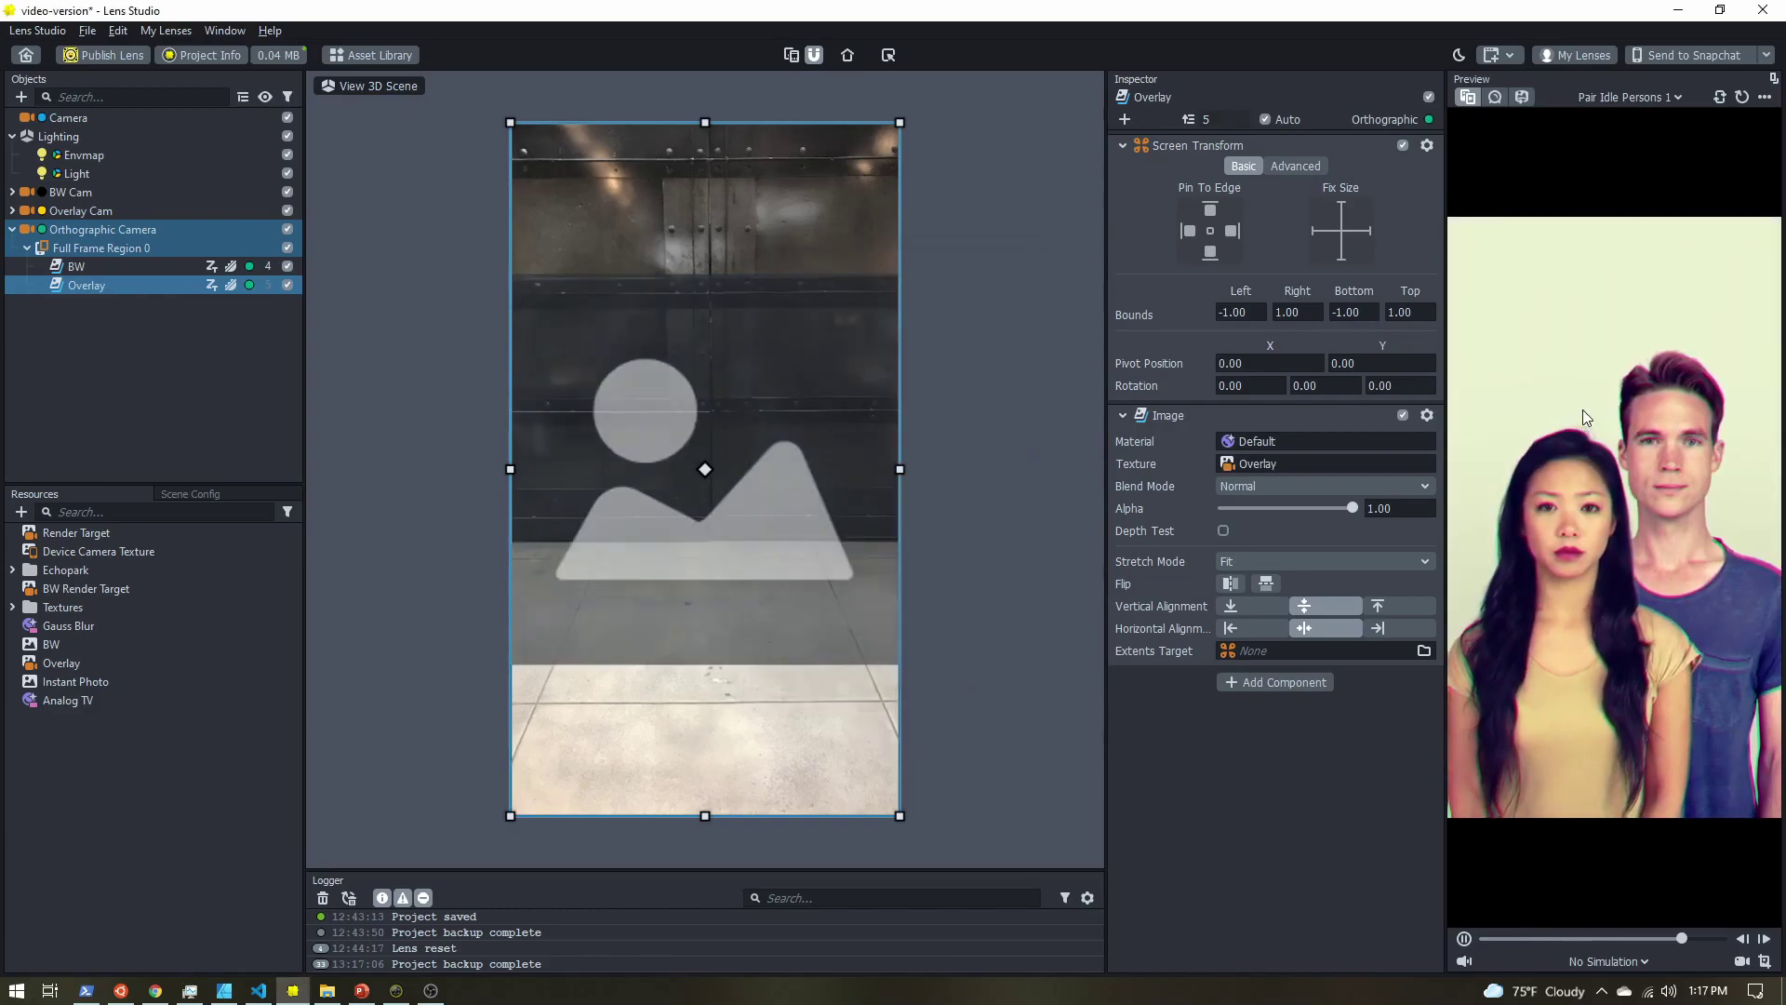
# Assign BW Render Target as the texture of the BW screen image.
pyautogui.click(121, 266)
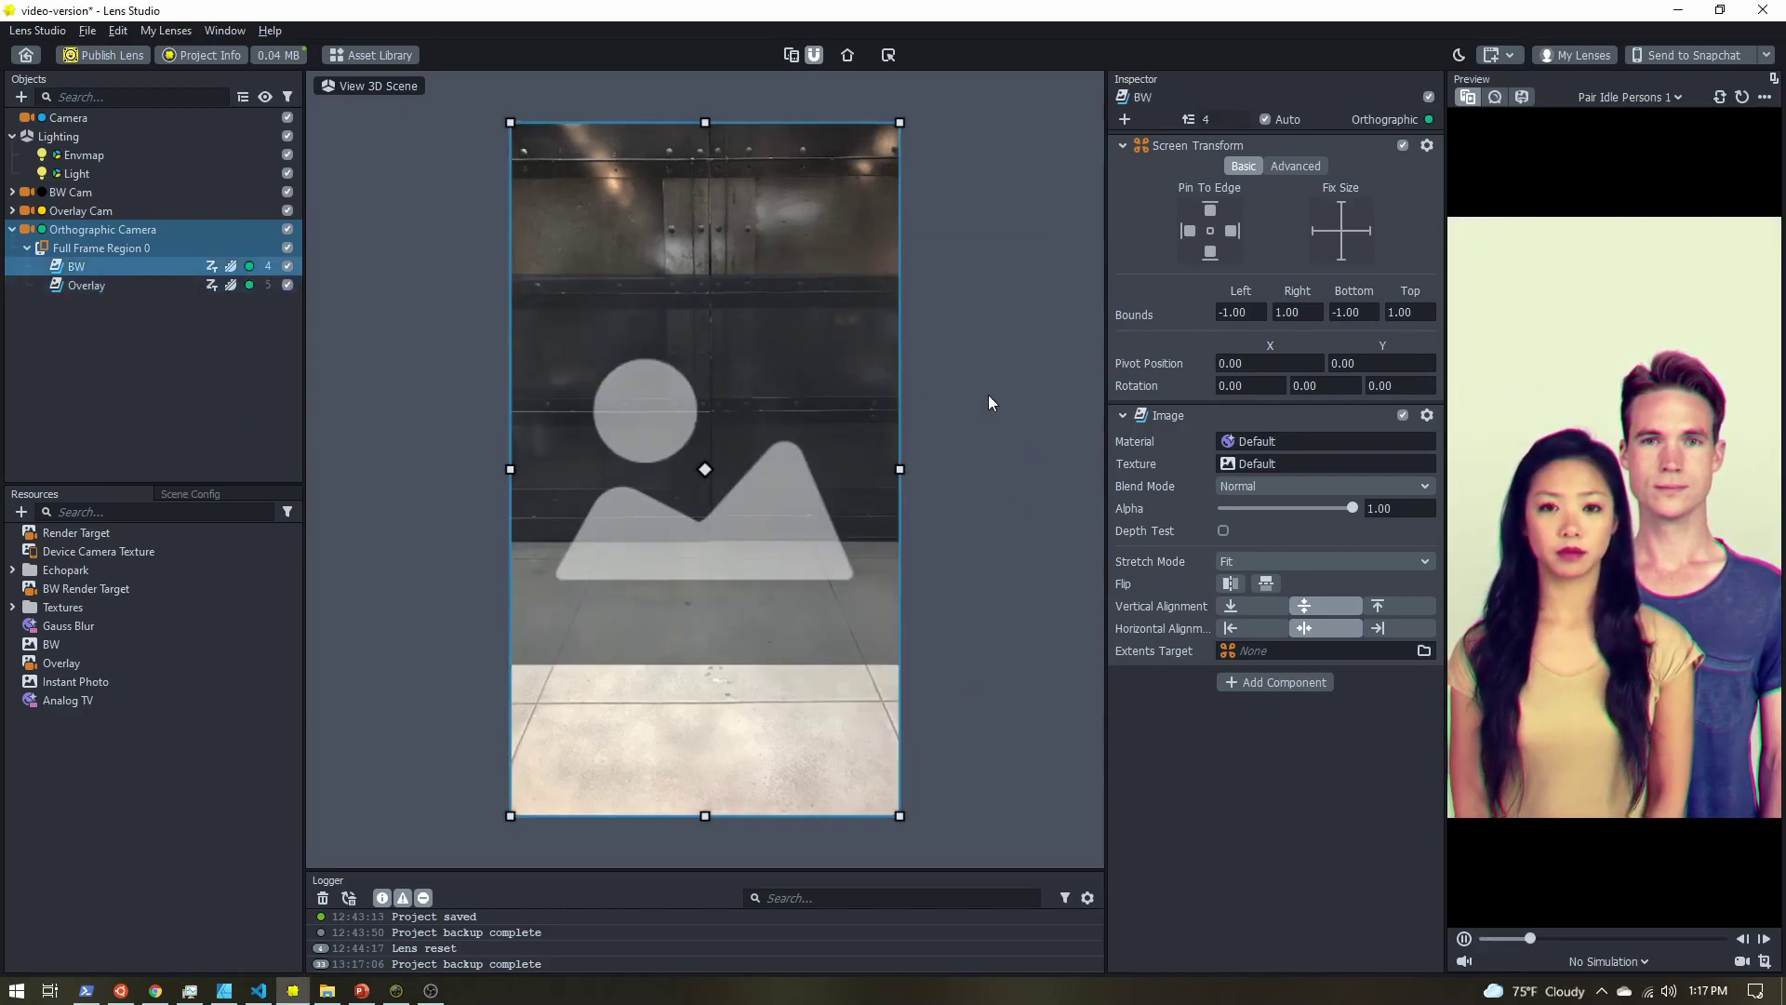
pyautogui.click(1253, 460)
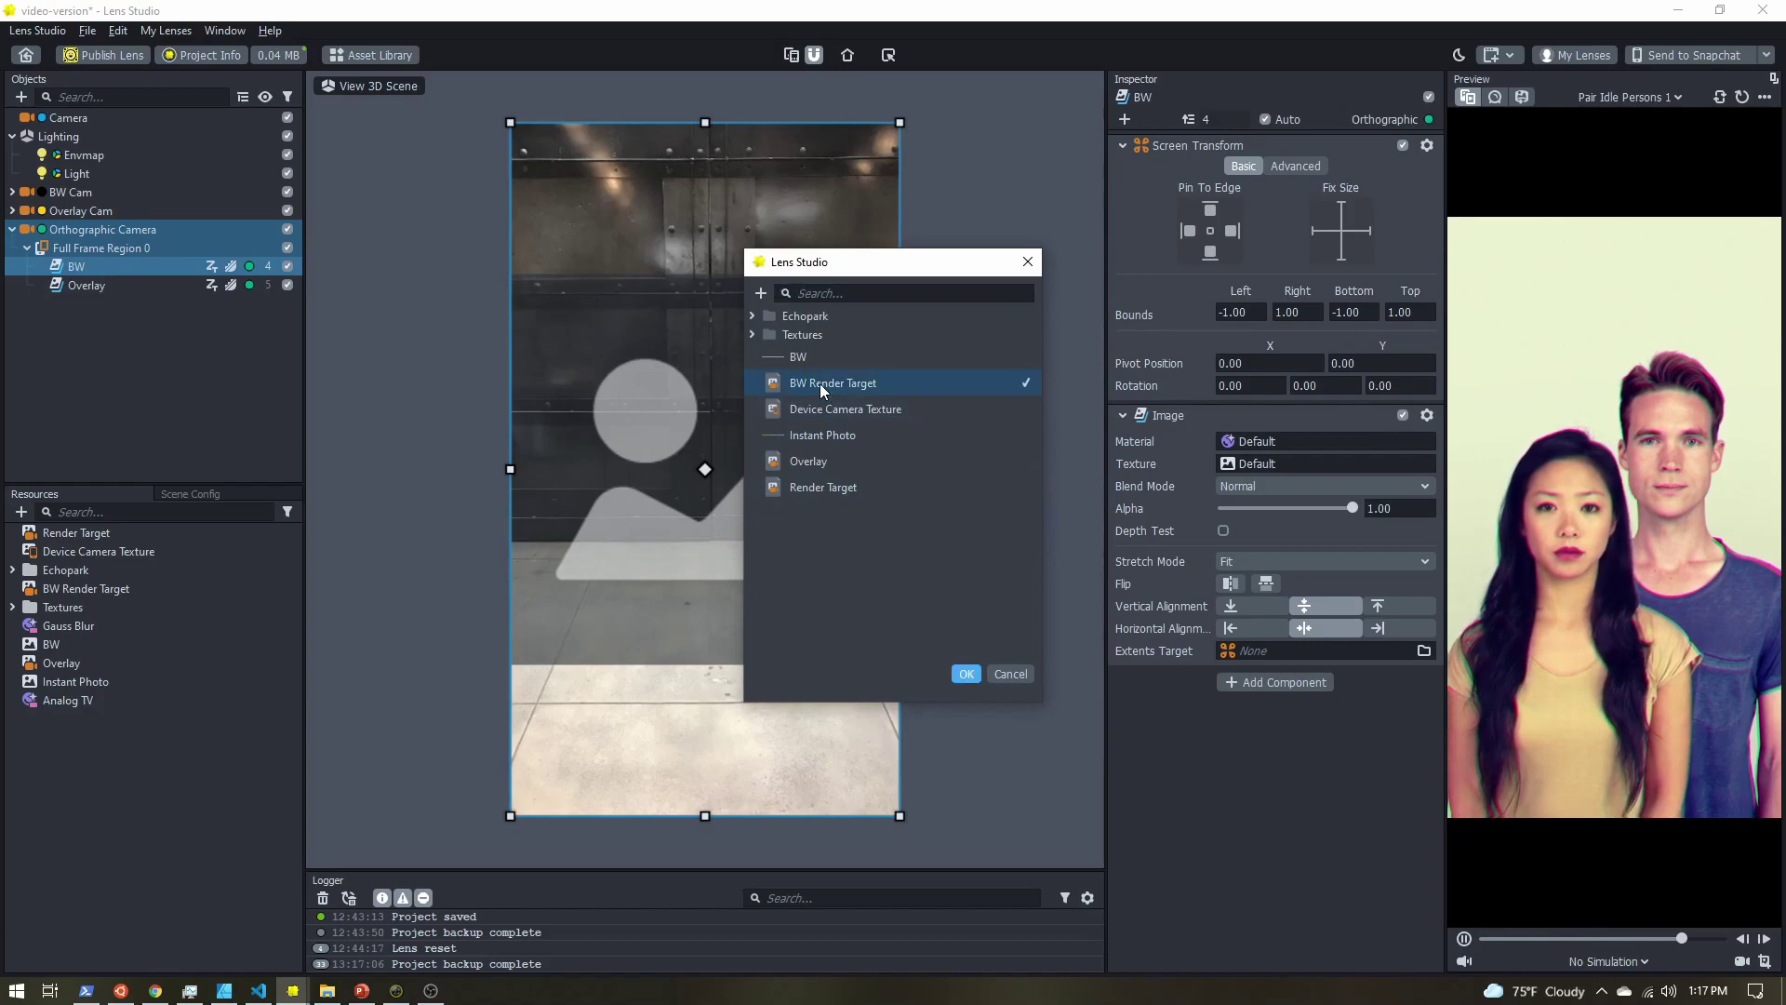
pyautogui.doubleClick(819, 383)
# Shrink the Overlay screen image around its centre to bounds of about ±0.73 horizontally and ±0.85 vertically.
pyautogui.click(86, 284)
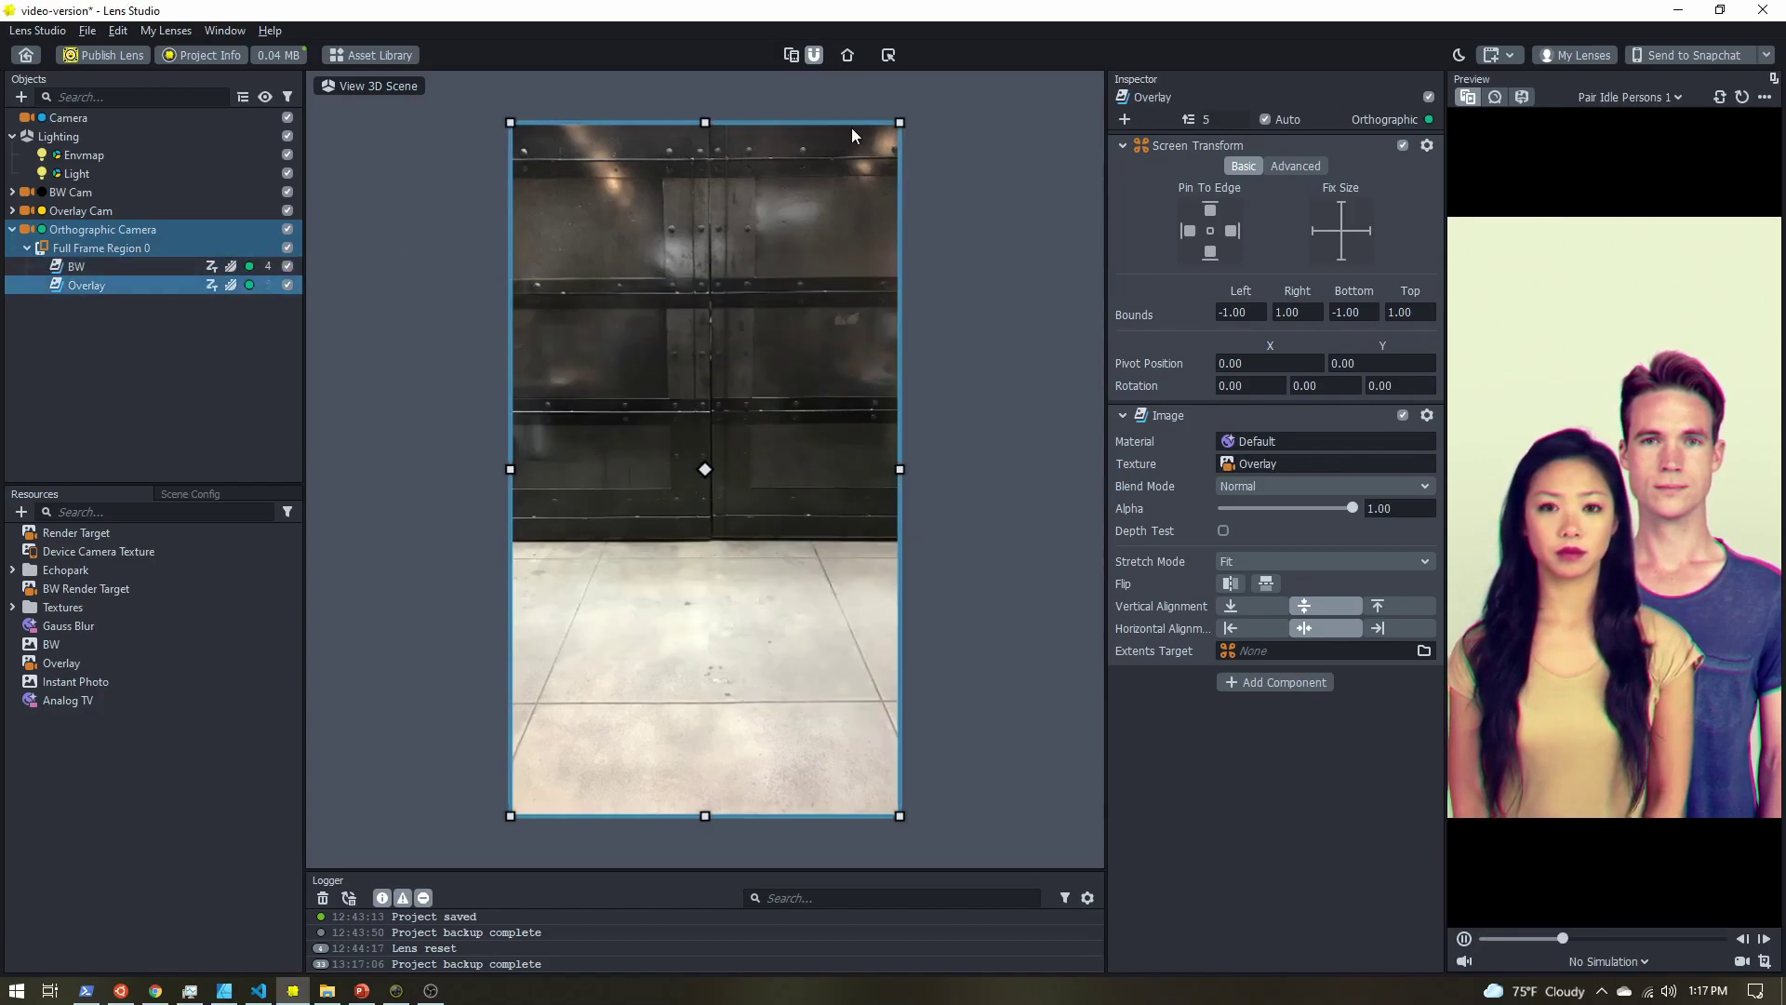
pyautogui.moveTo(900, 122); pyautogui.dragTo(766, 228)
pyautogui.moveTo(709, 316); pyautogui.dragTo(739, 285)
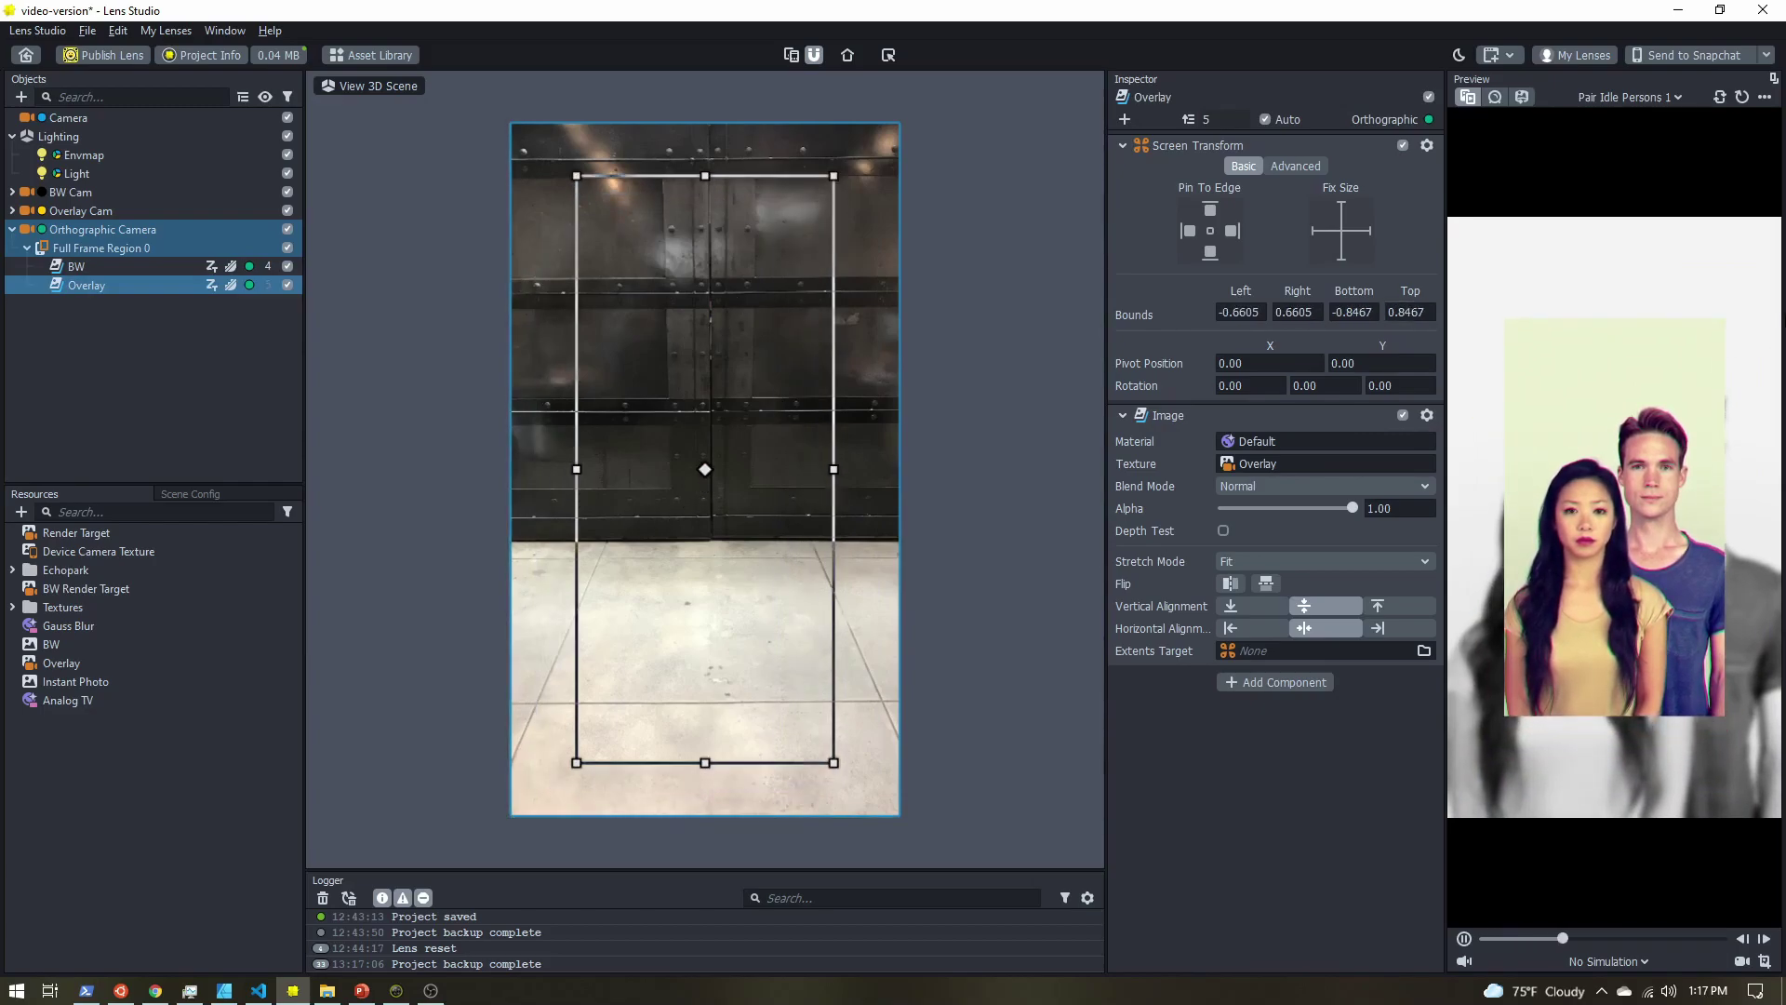
pyautogui.moveTo(833, 468); pyautogui.dragTo(768, 440)
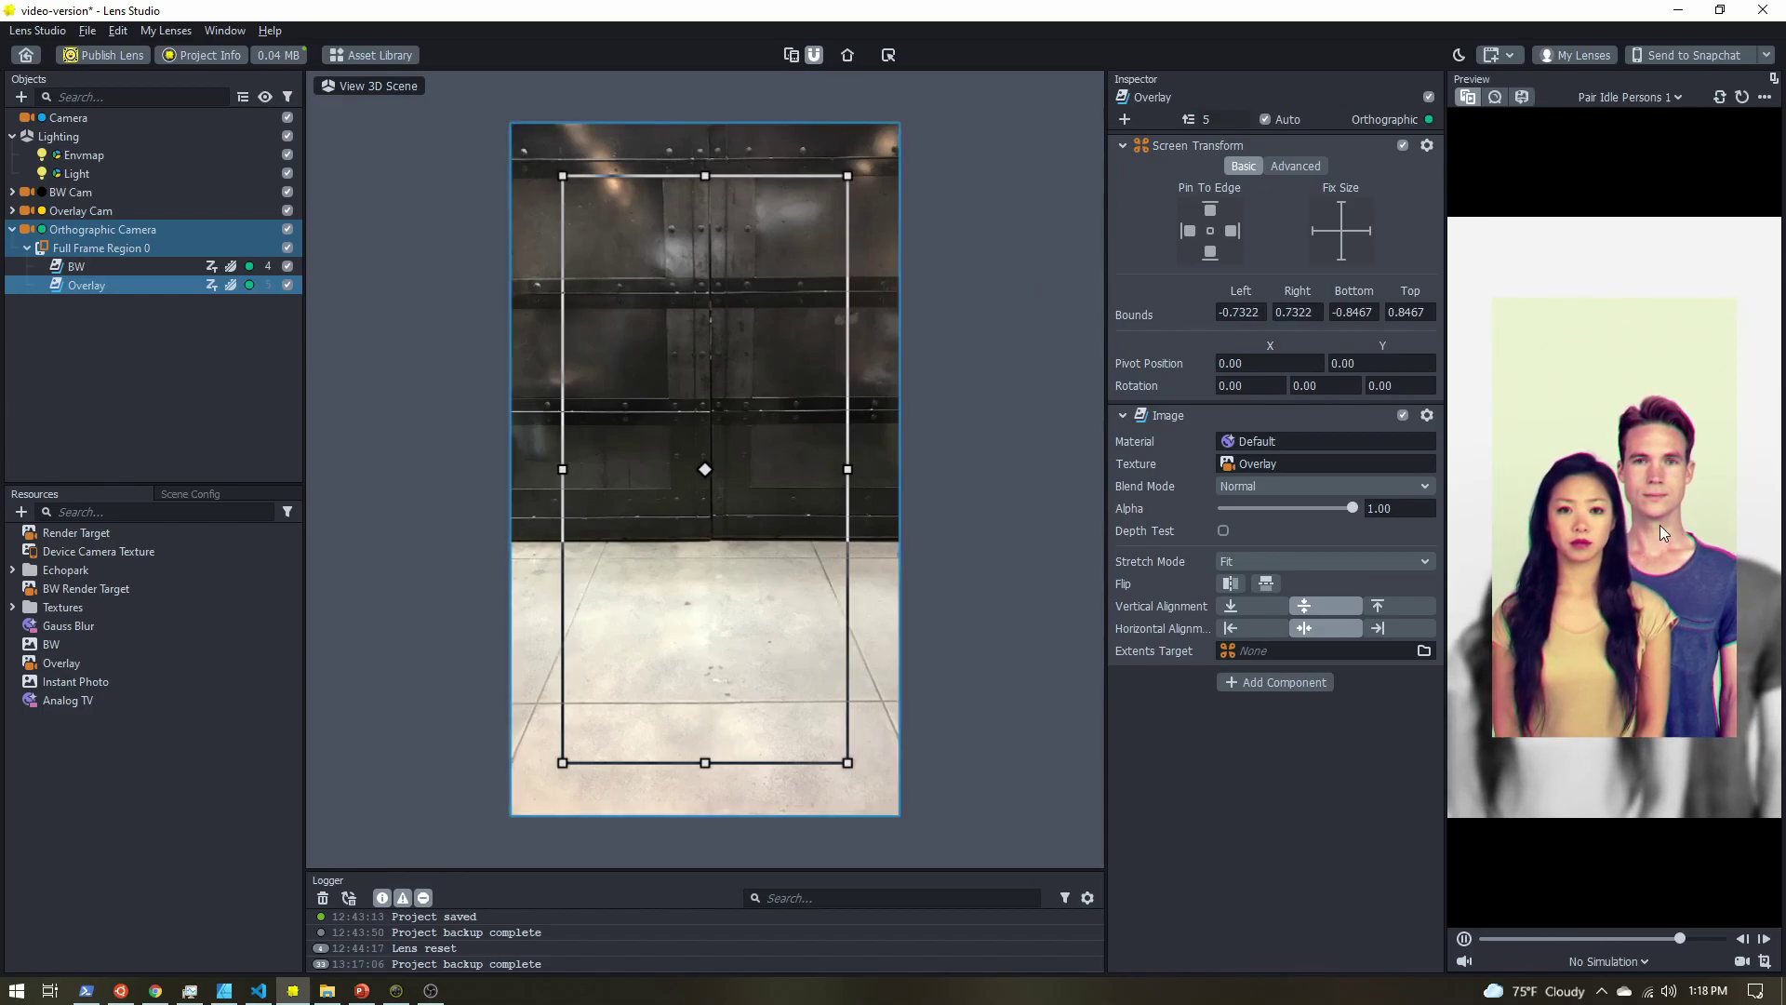
# Set the BW screen image's Stretch Mode to Stretch.
pyautogui.click(76, 268)
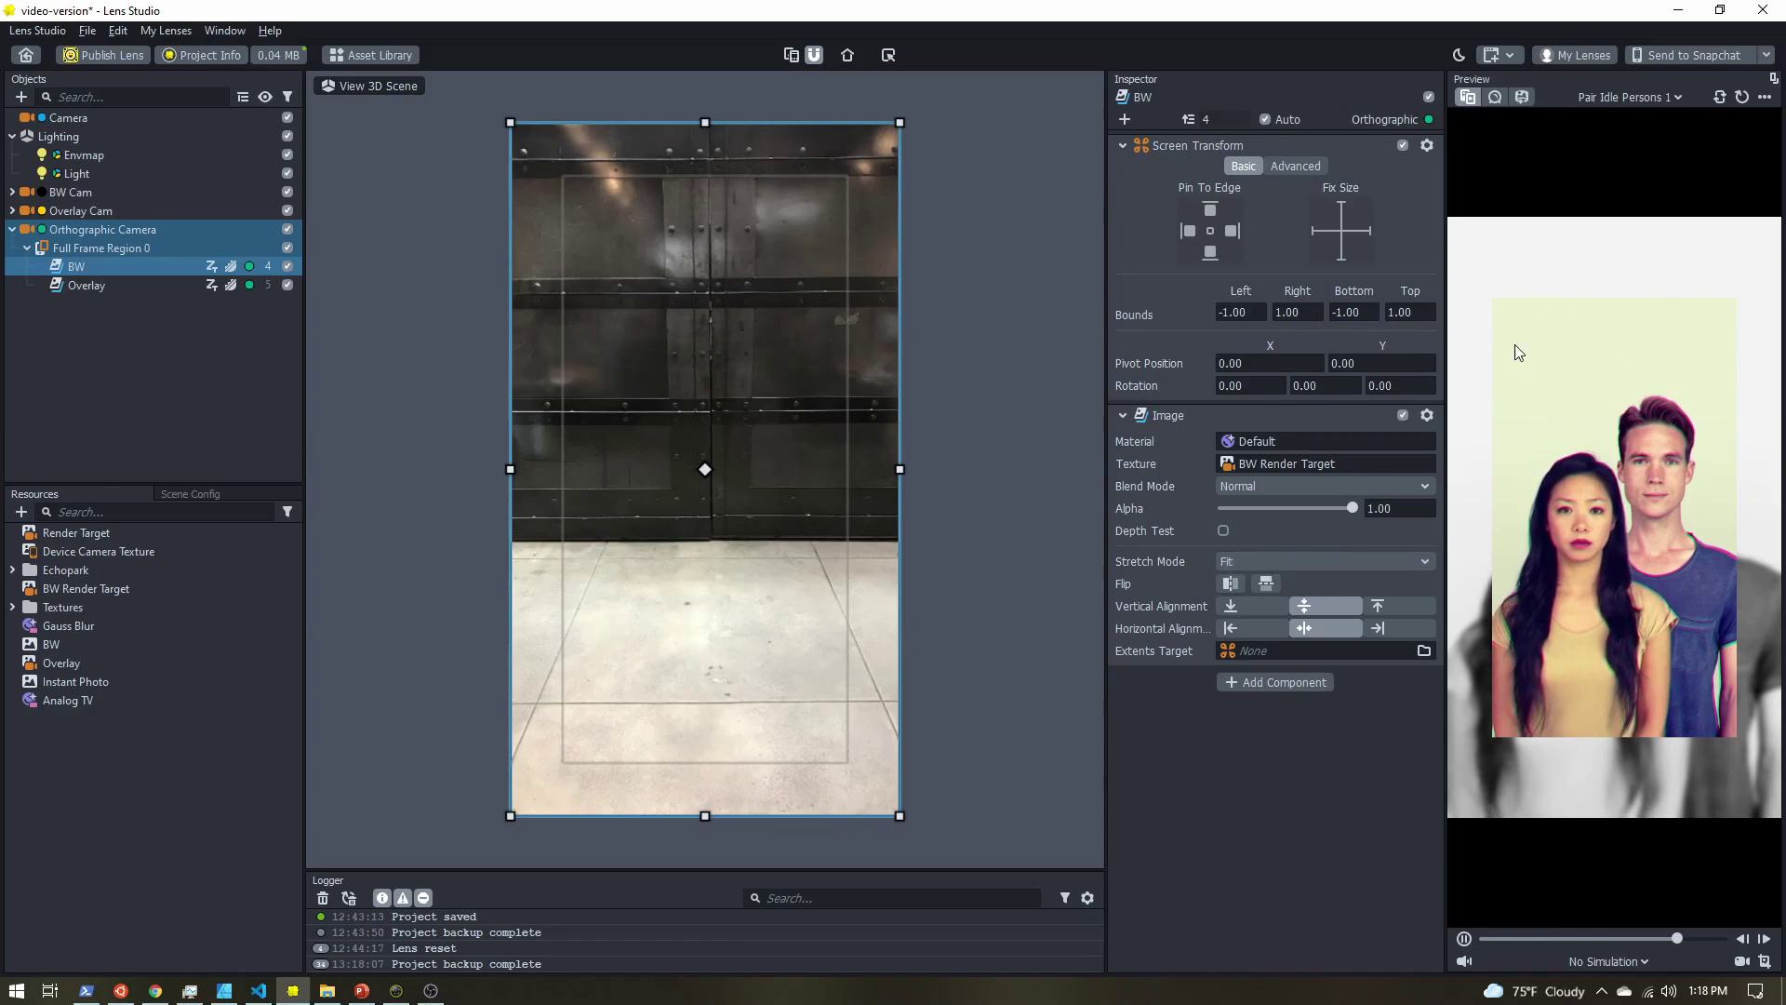
pyautogui.click(1287, 554)
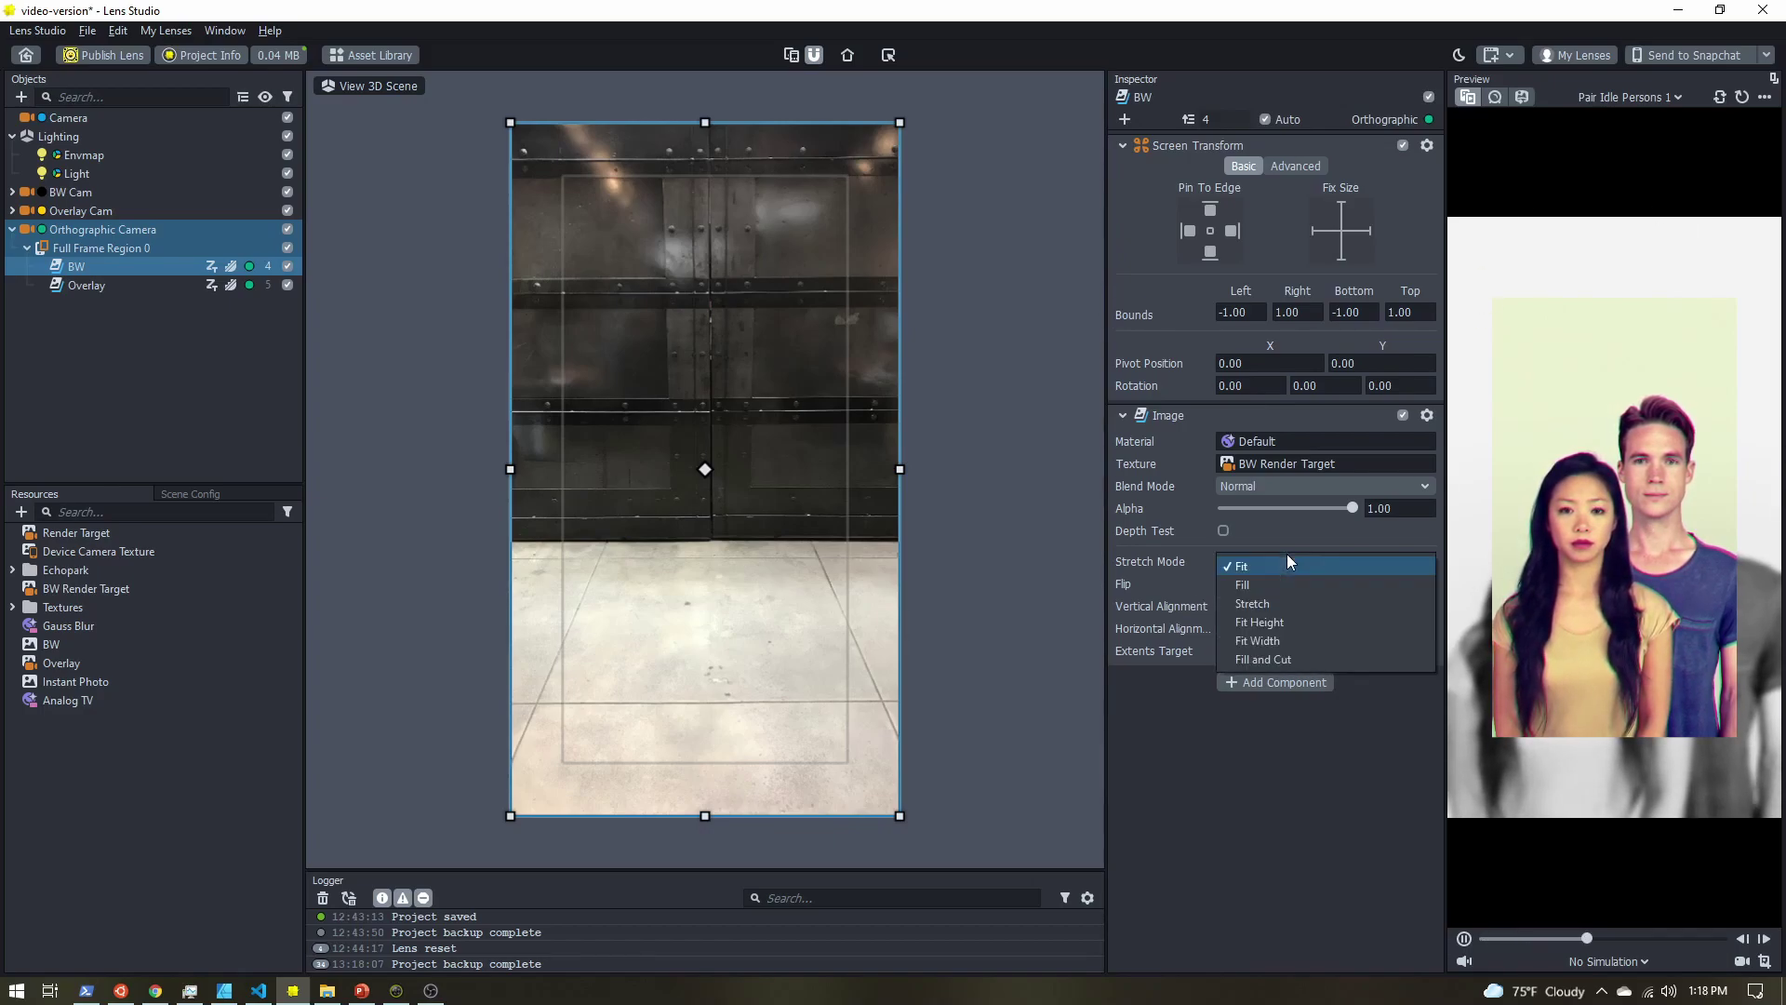
pyautogui.click(1265, 603)
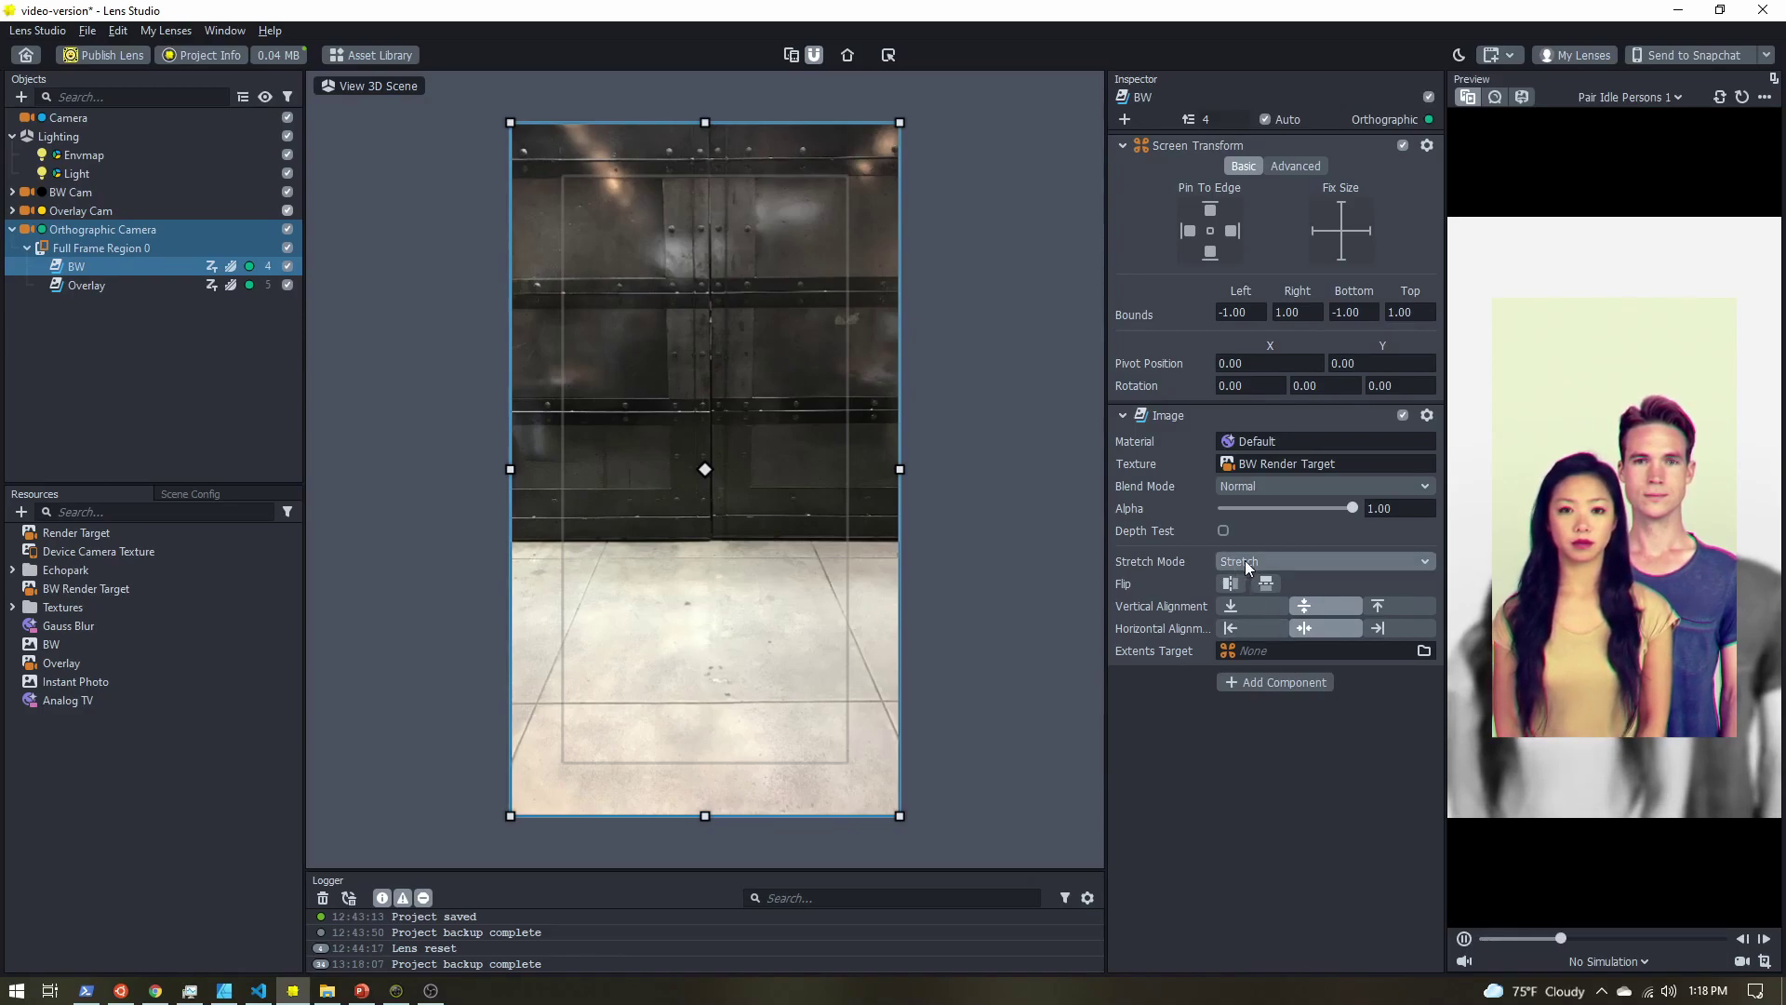
# Collapse the Orthographic Camera's hierarchy and delete the default Camera and the Lighting group from the scene.
pyautogui.click(139, 366)
pyautogui.click(12, 229)
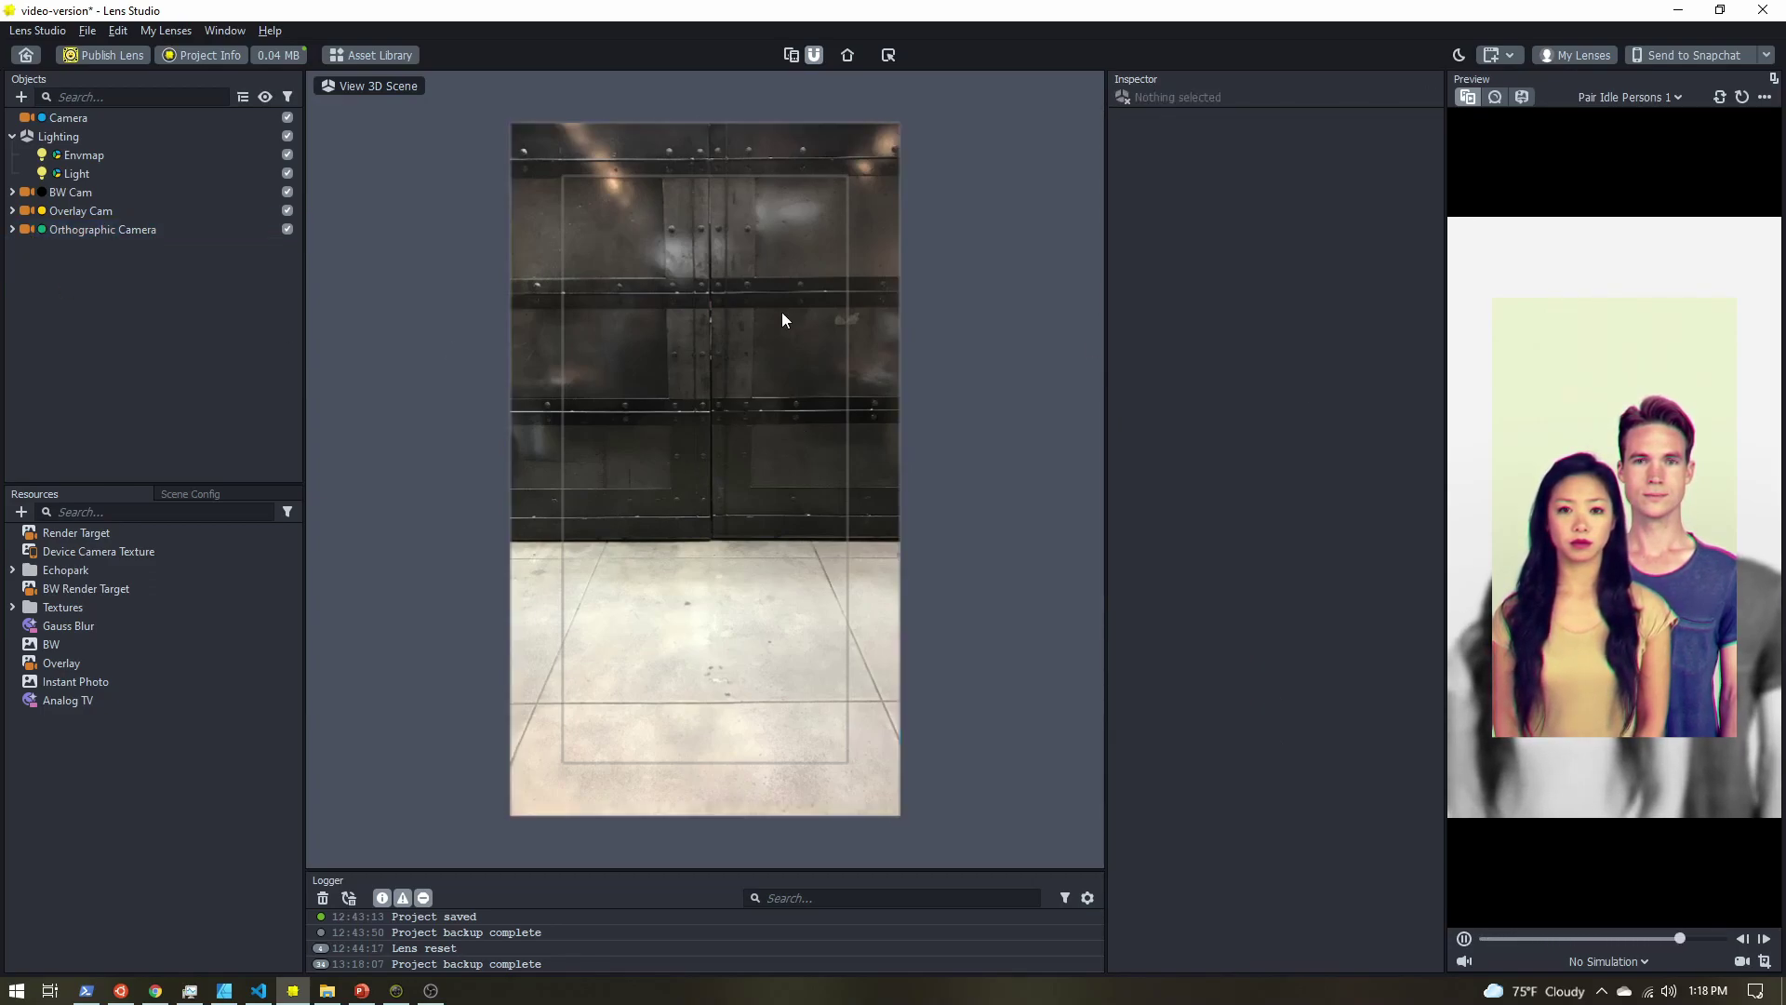
pyautogui.click(71, 120)
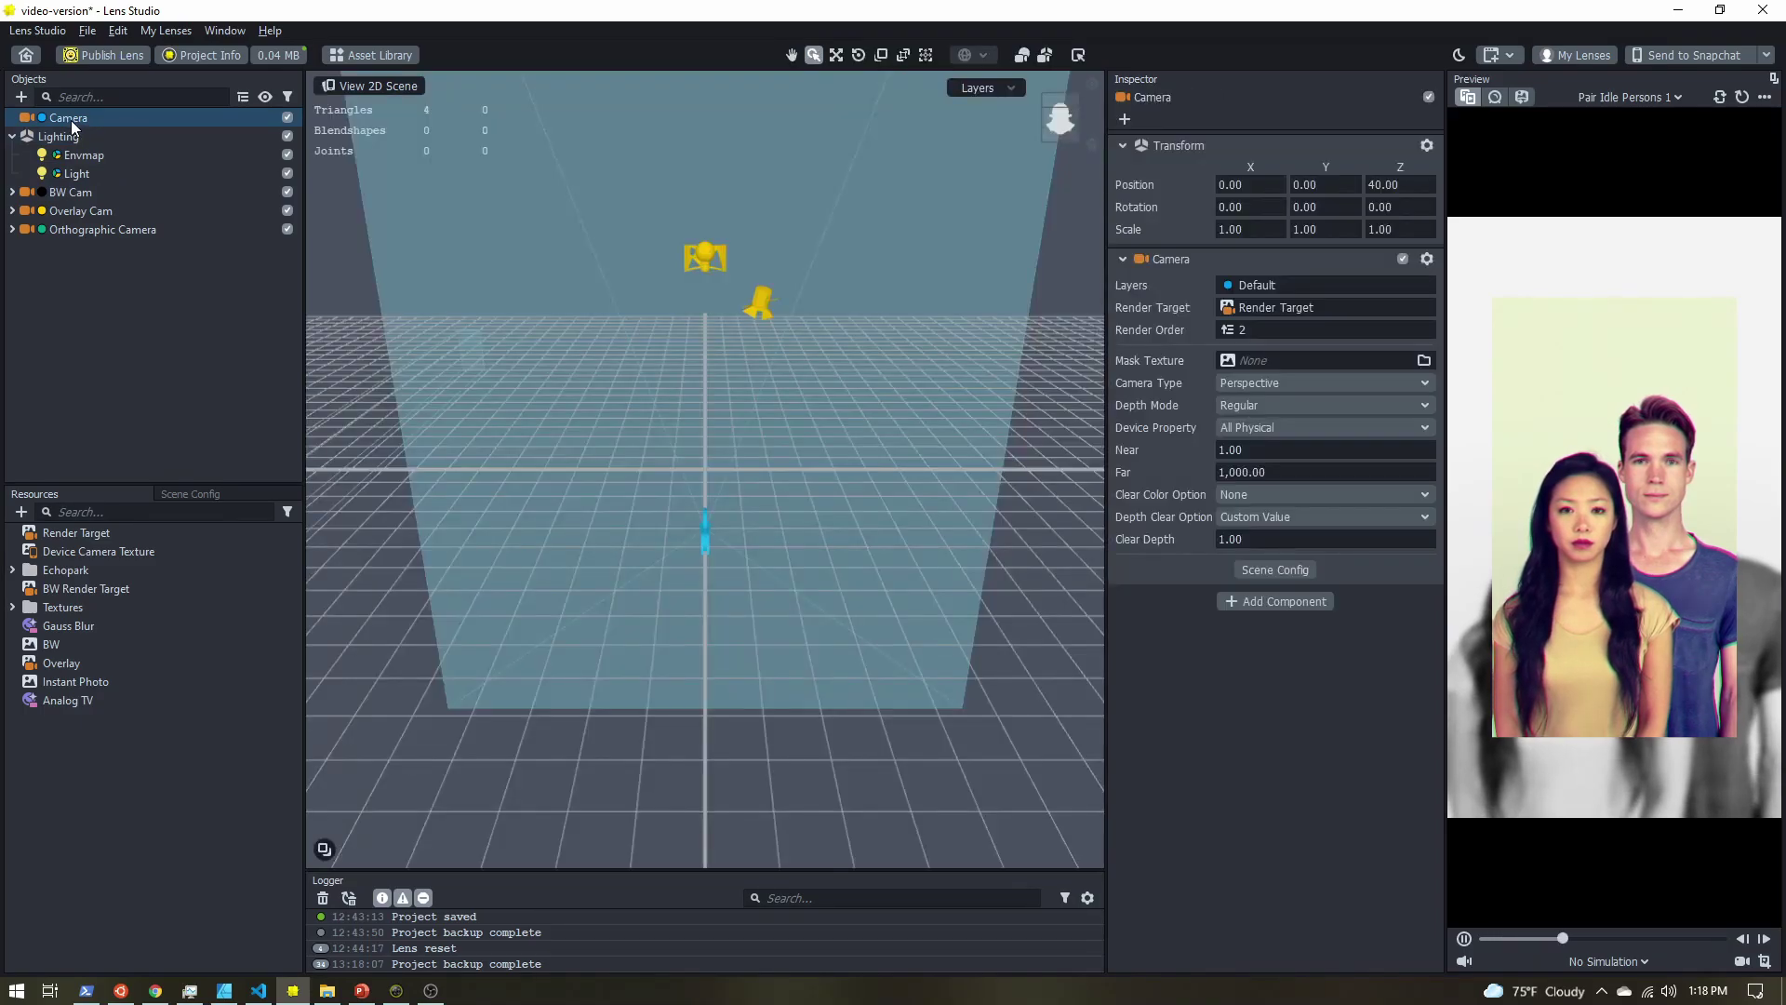
pyautogui.press('Delete')
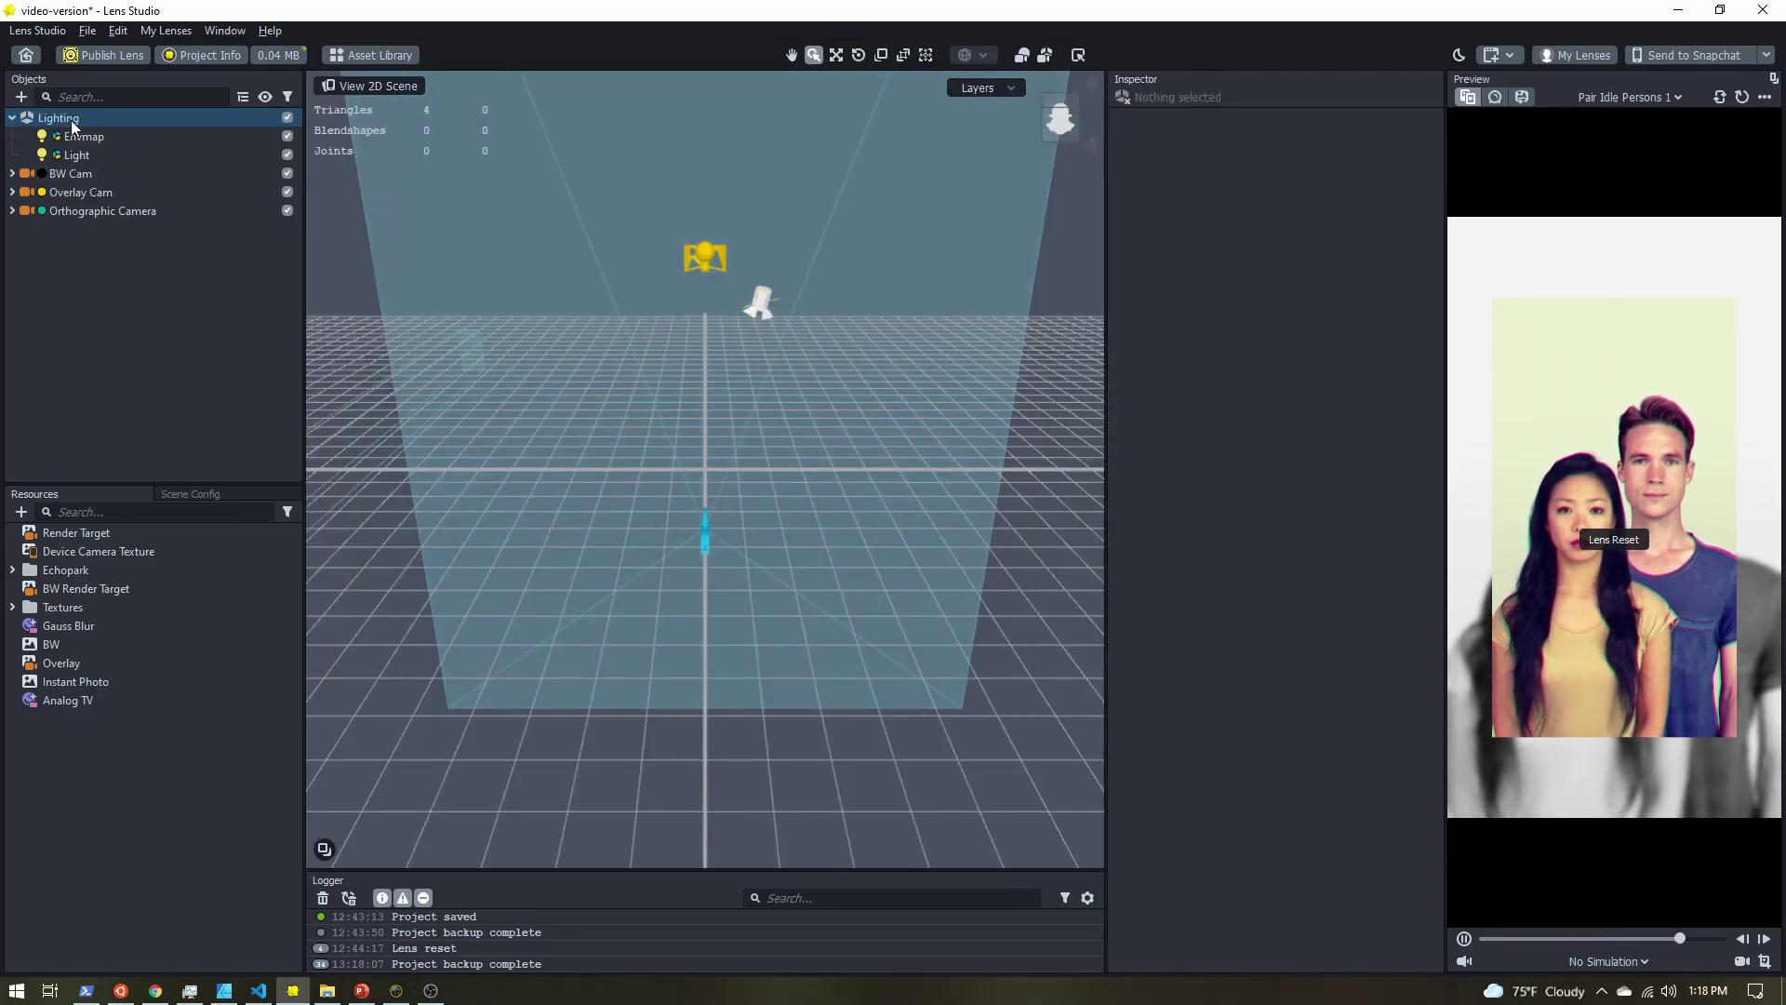
pyautogui.click(70, 120)
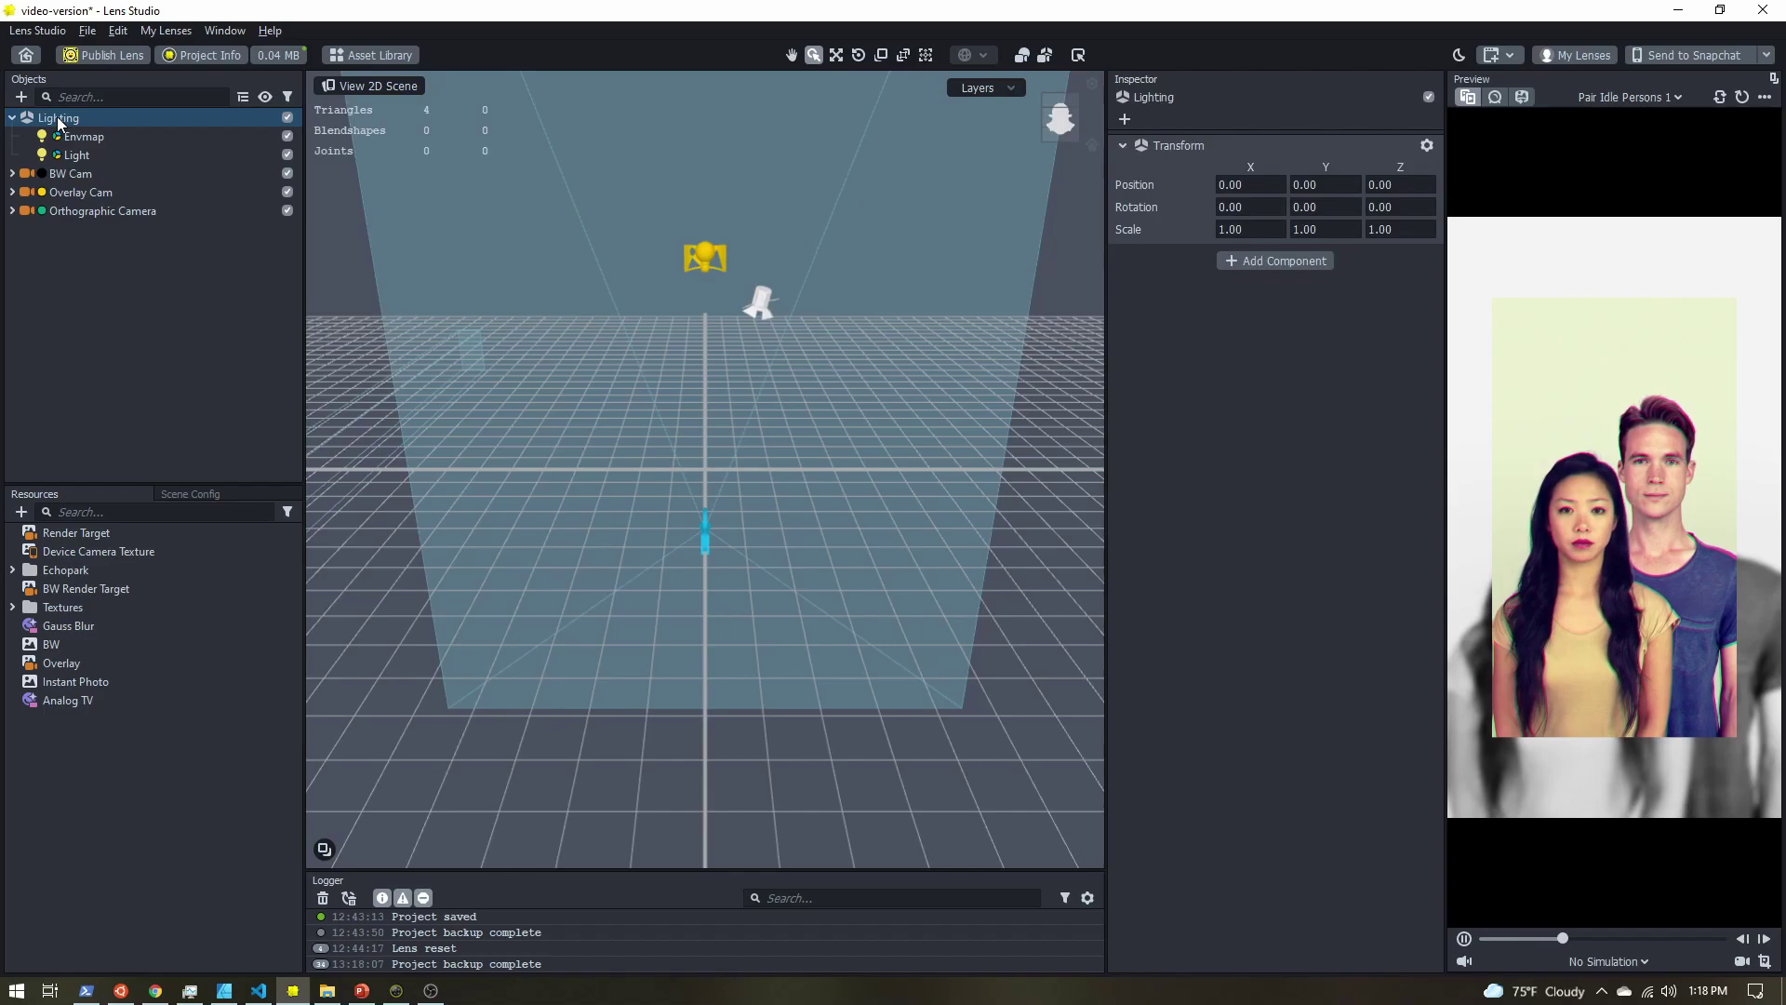
pyautogui.press('Delete')
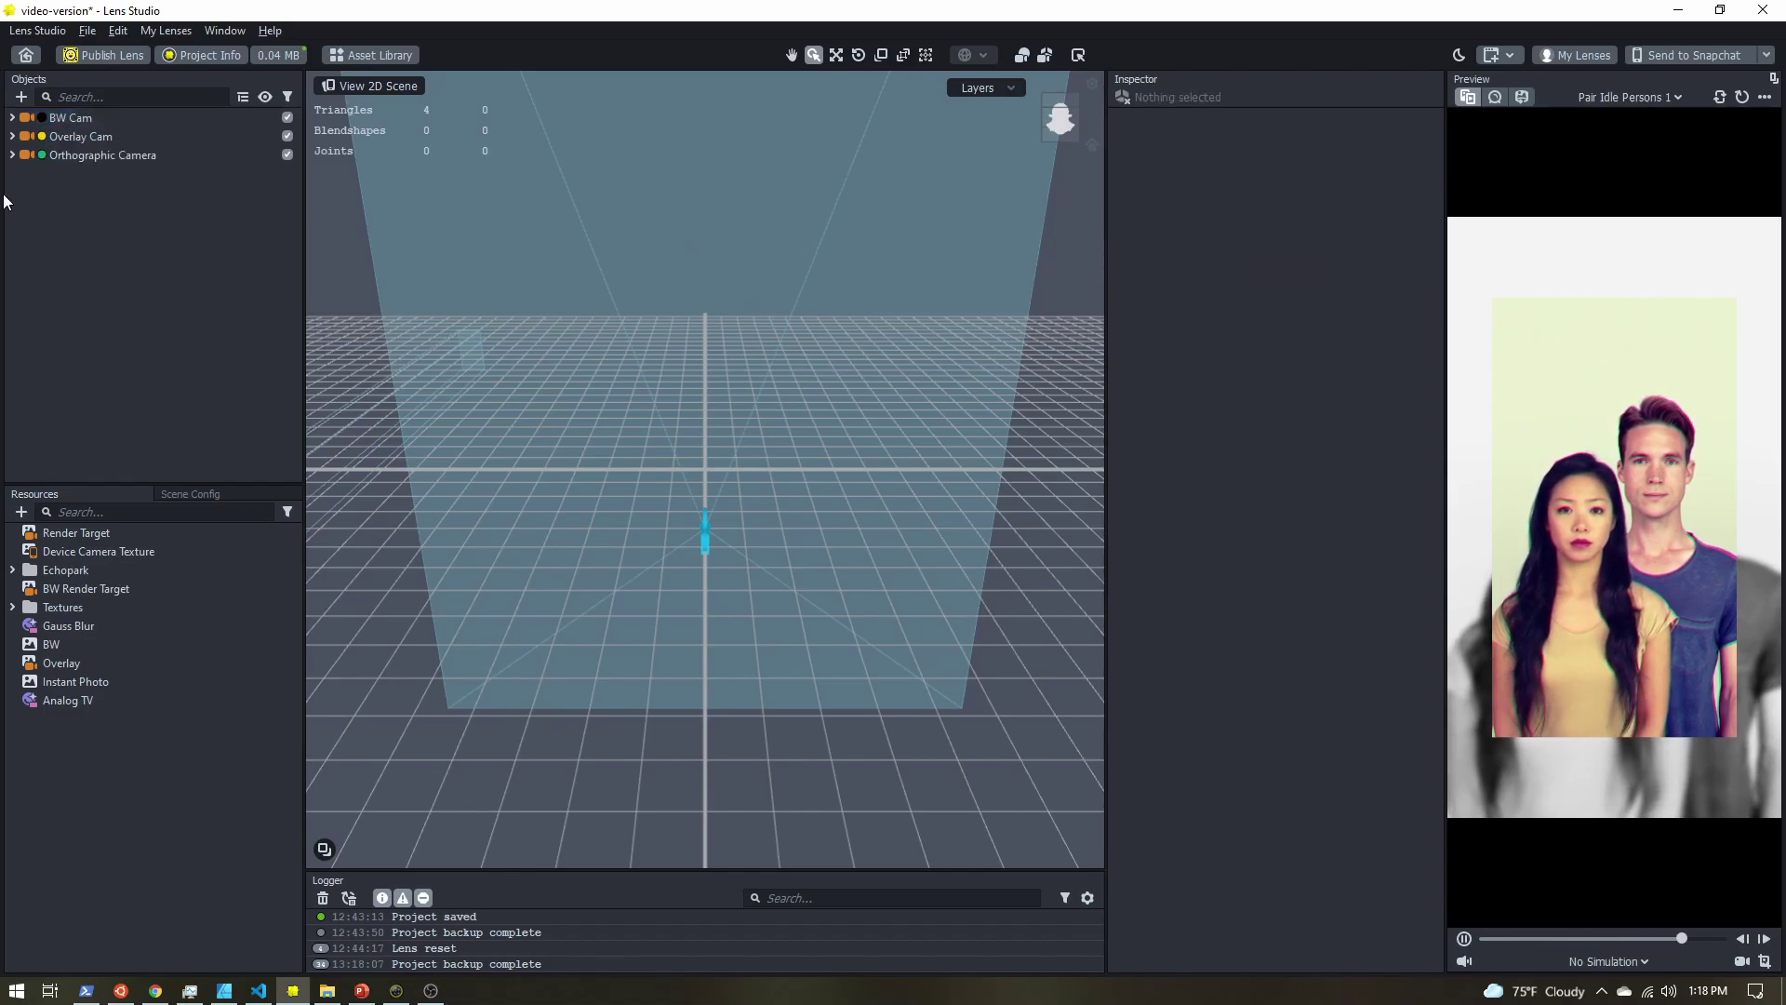
# Expand the three cameras and examine their layers and render targets, plus the Gauss Blur and Instant Photo effects.
pyautogui.click(12, 154)
pyautogui.click(12, 136)
pyautogui.click(13, 117)
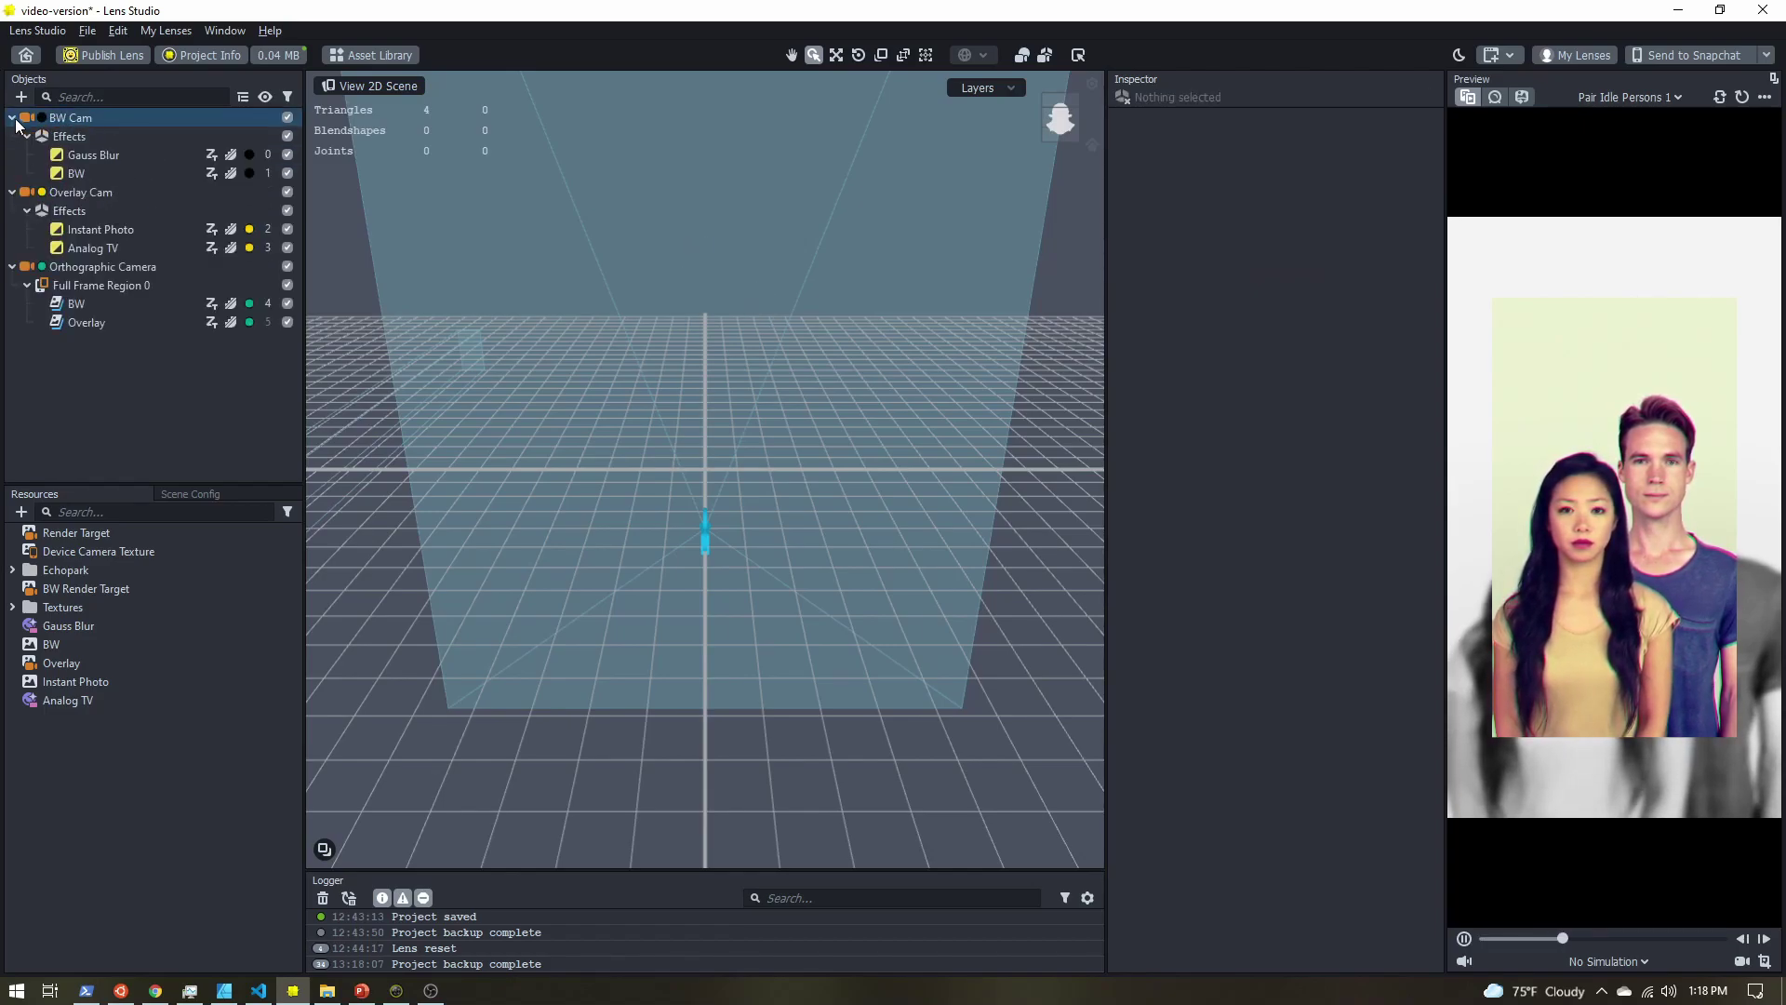
pyautogui.click(85, 119)
pyautogui.click(86, 192)
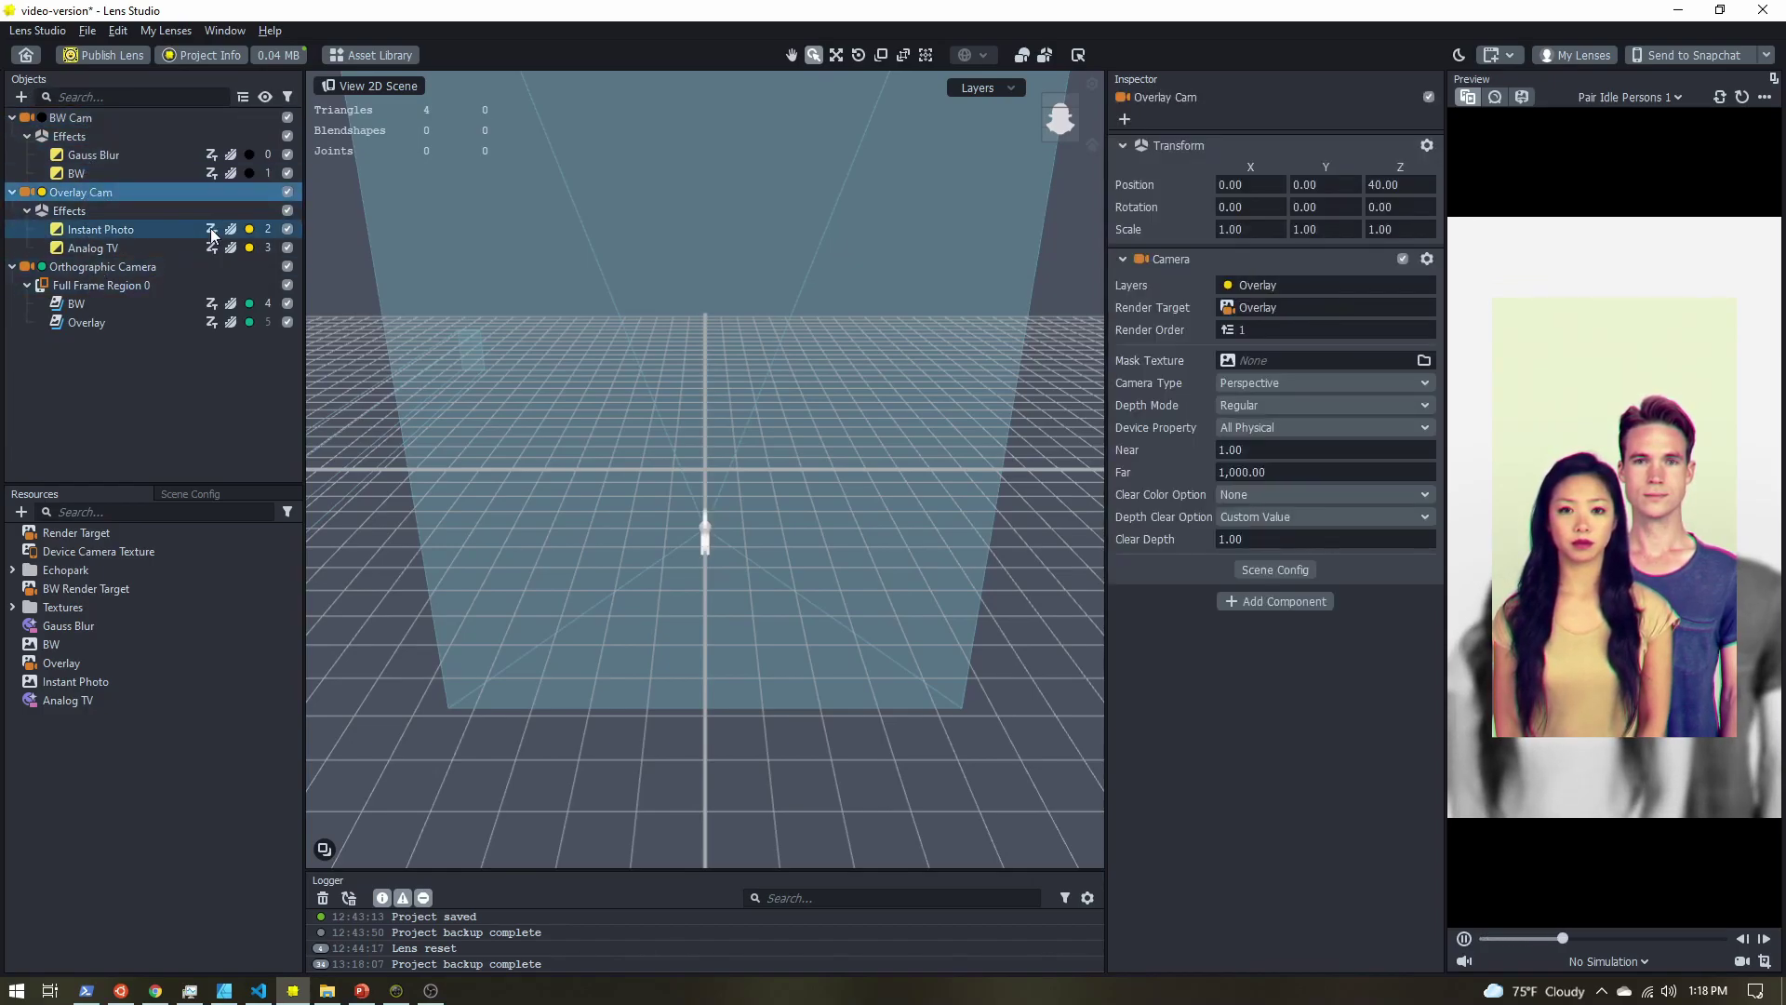
pyautogui.click(116, 270)
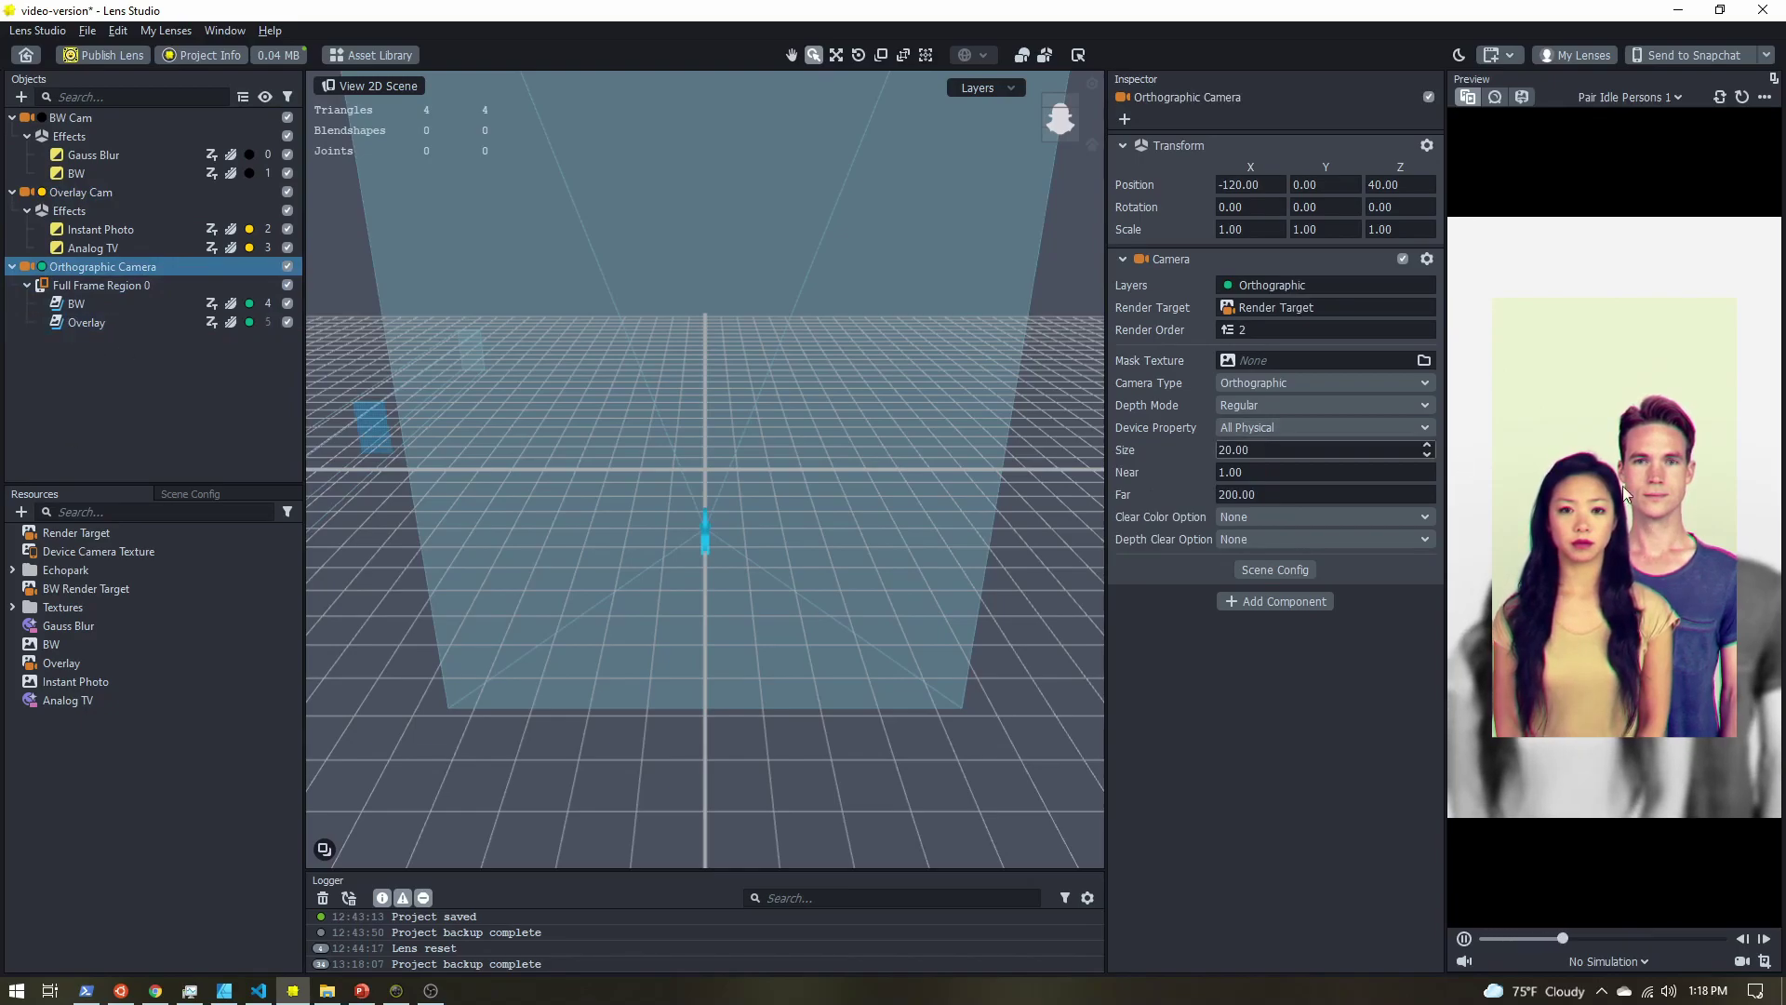
pyautogui.click(117, 155)
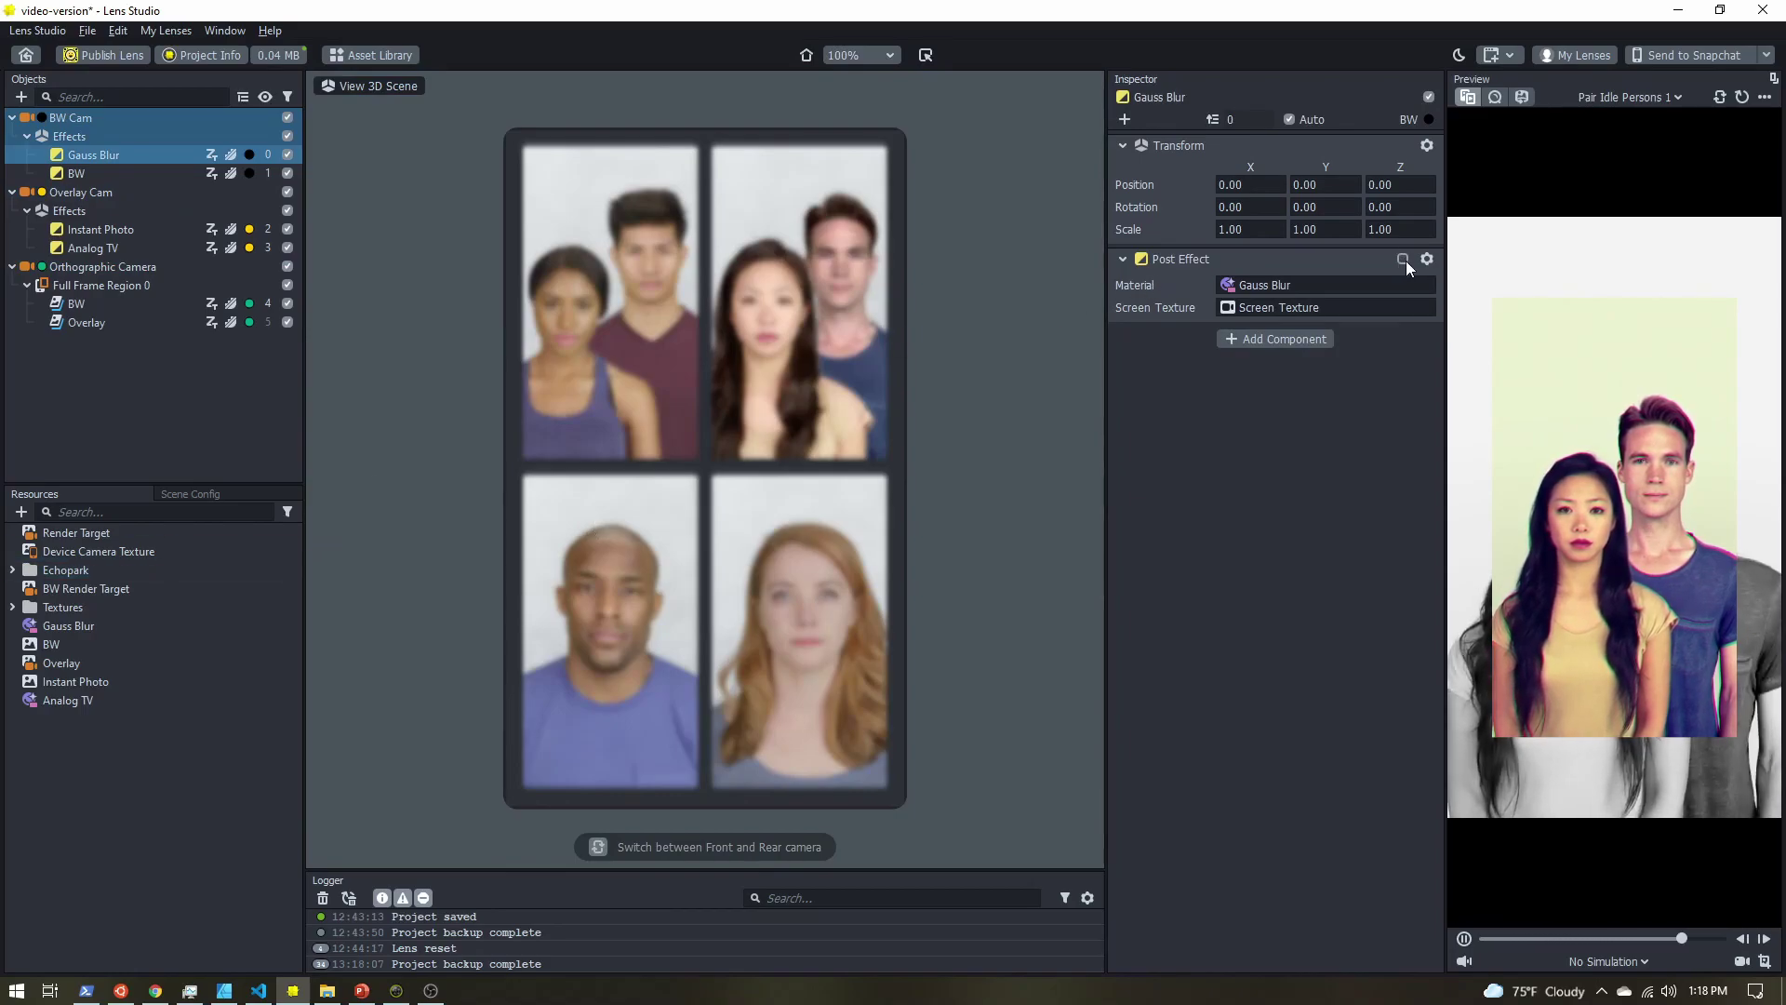
pyautogui.click(101, 229)
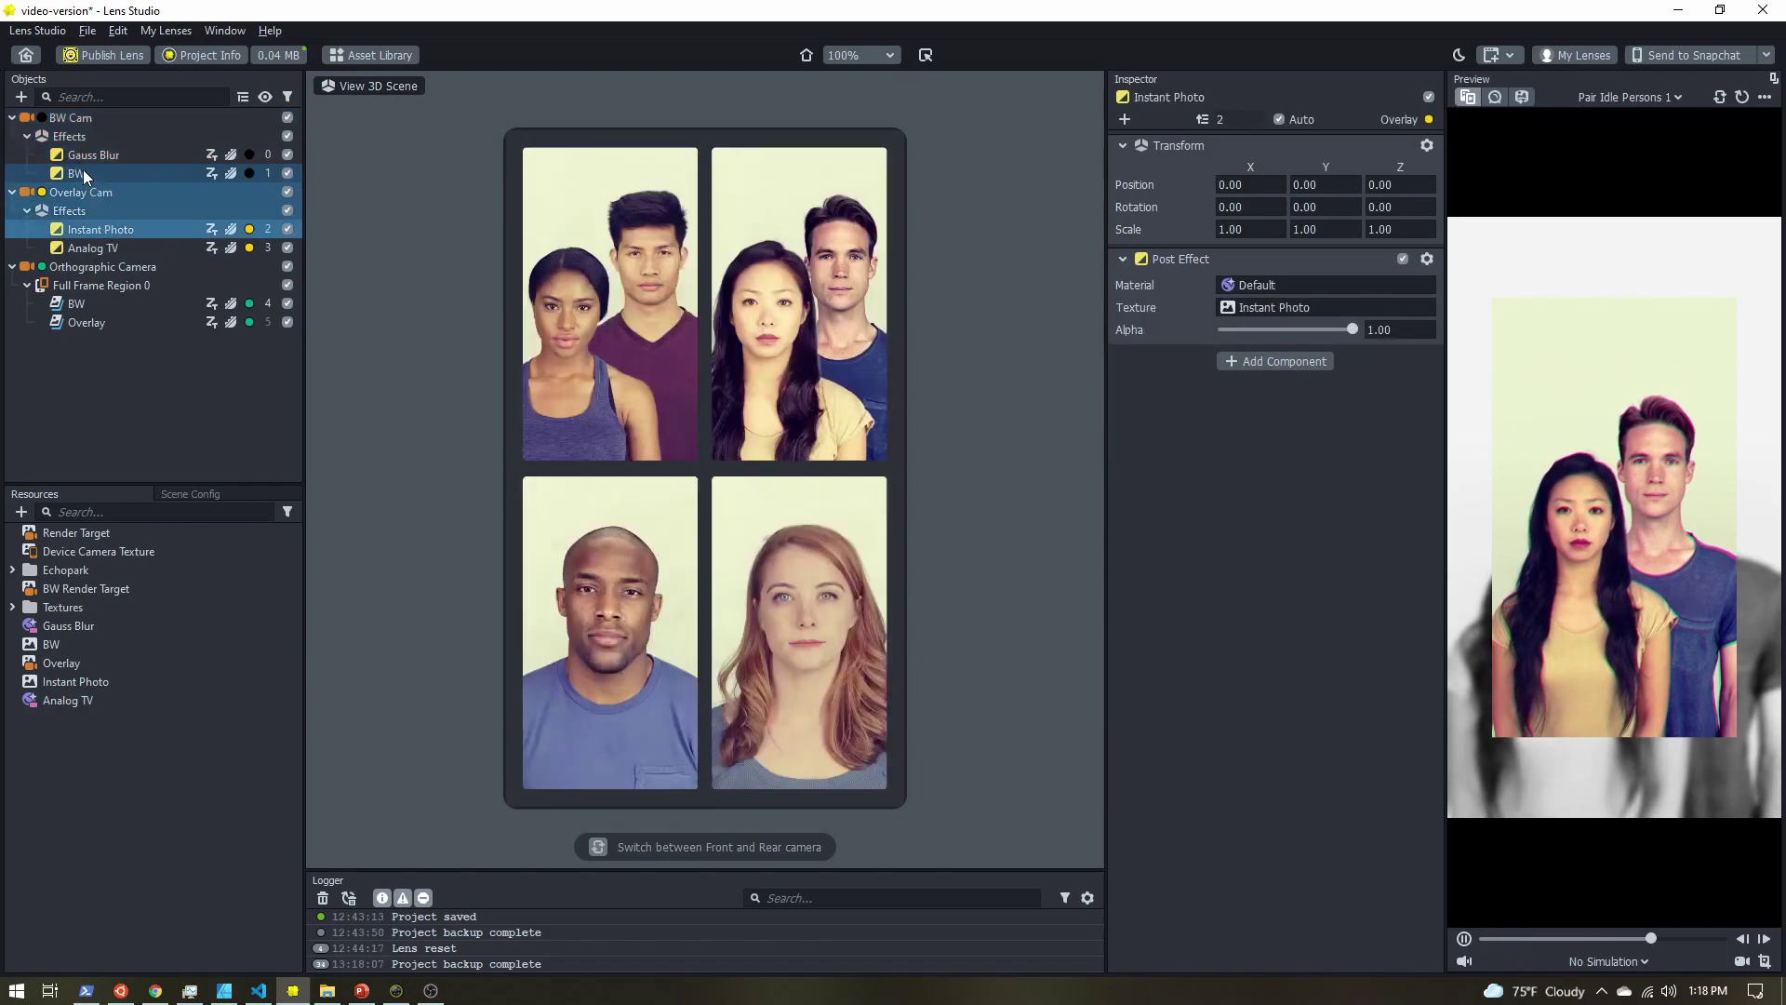
# Add a Contrast color correction to the scene and show the settings of its Perspective Camera.
pyautogui.click(21, 97)
pyautogui.scroll(-3, 156, 374)
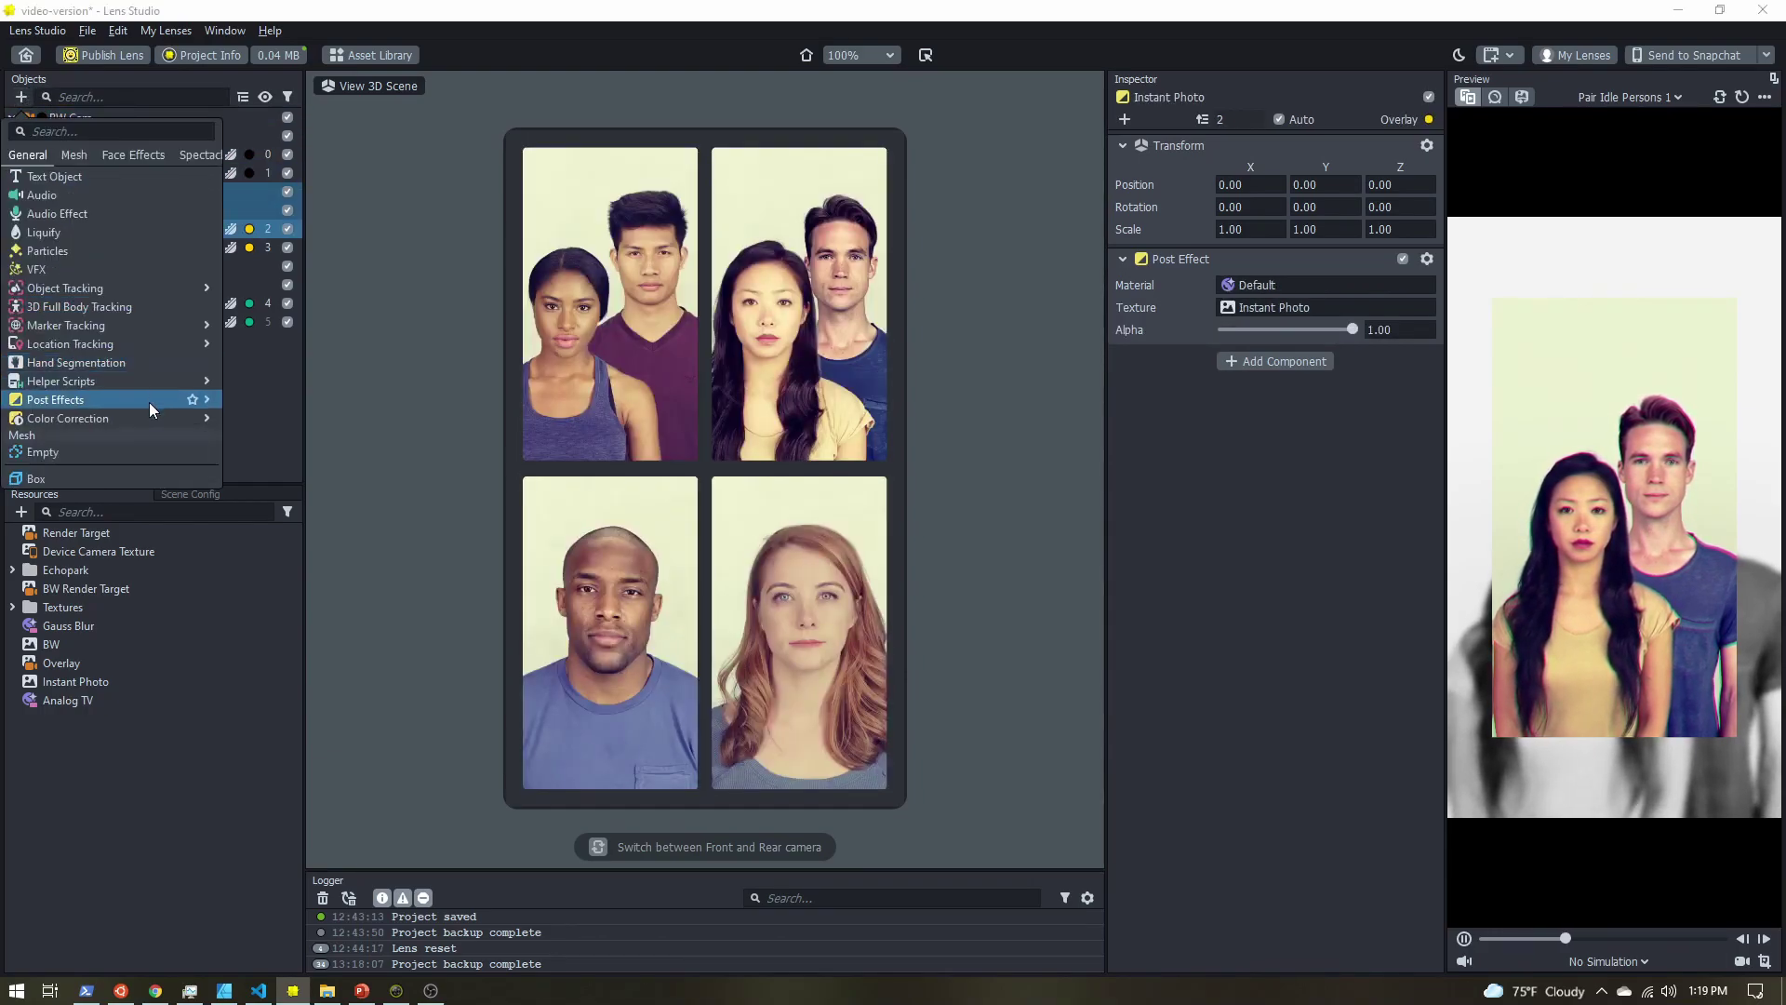
pyautogui.moveTo(186, 418)
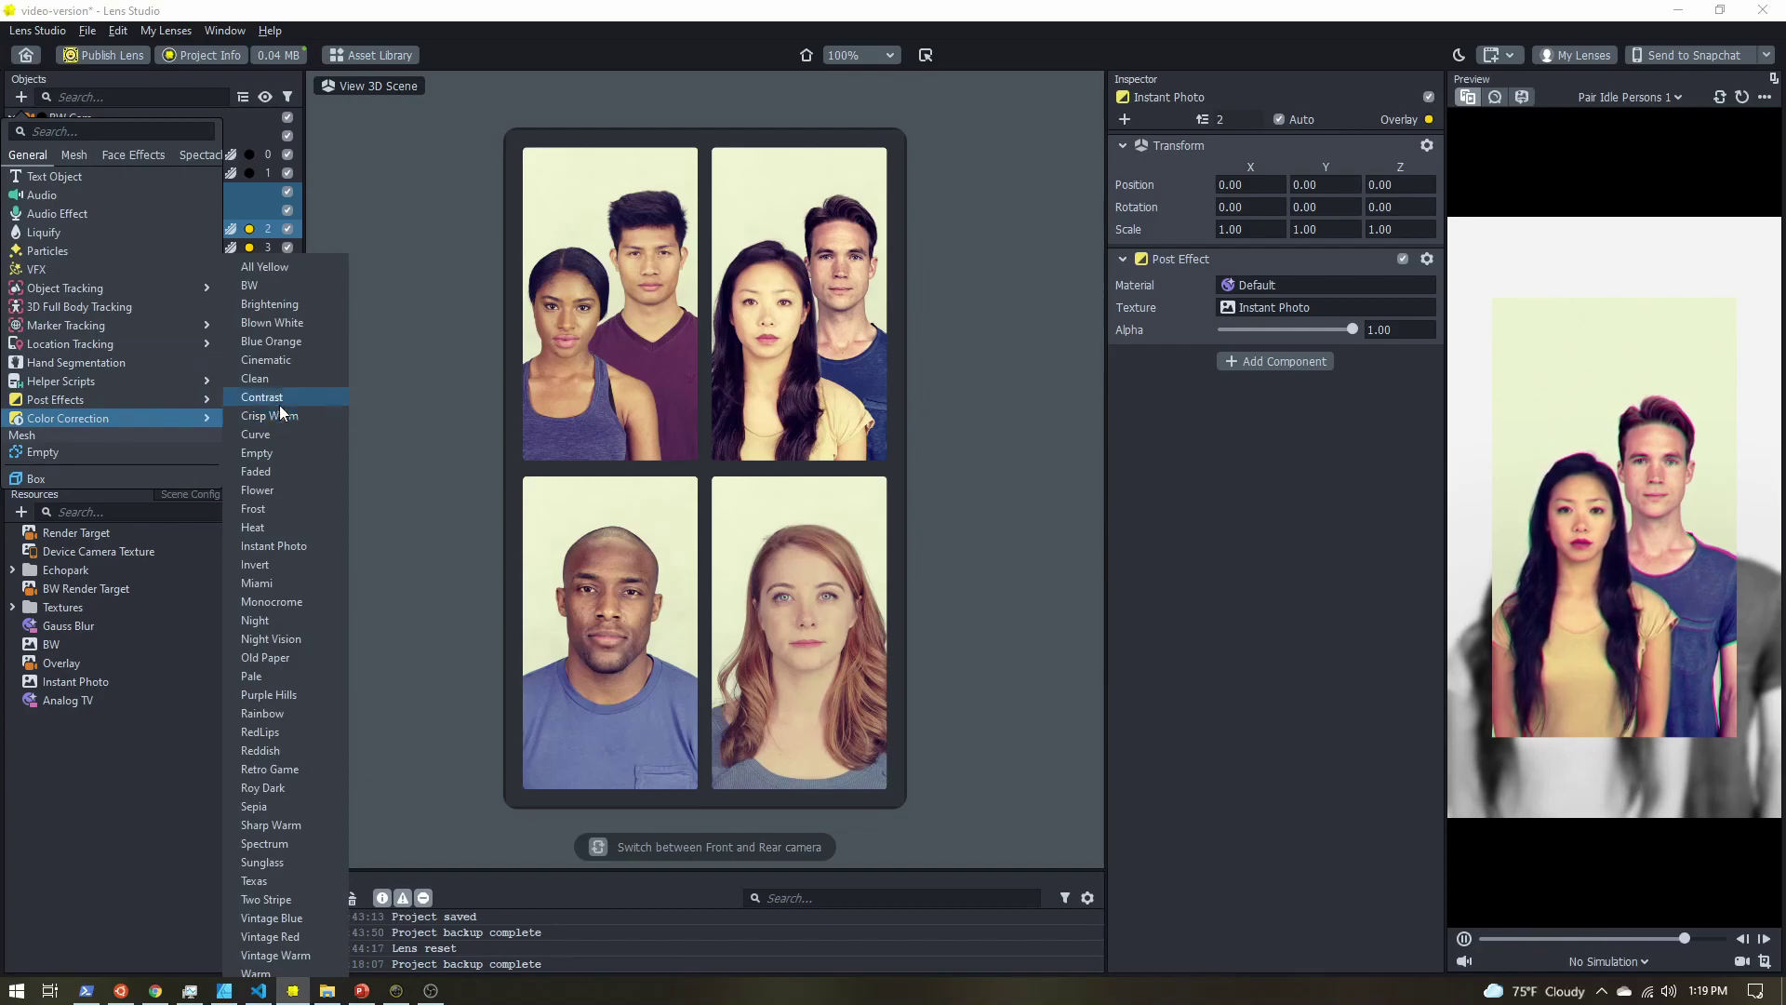
pyautogui.click(274, 398)
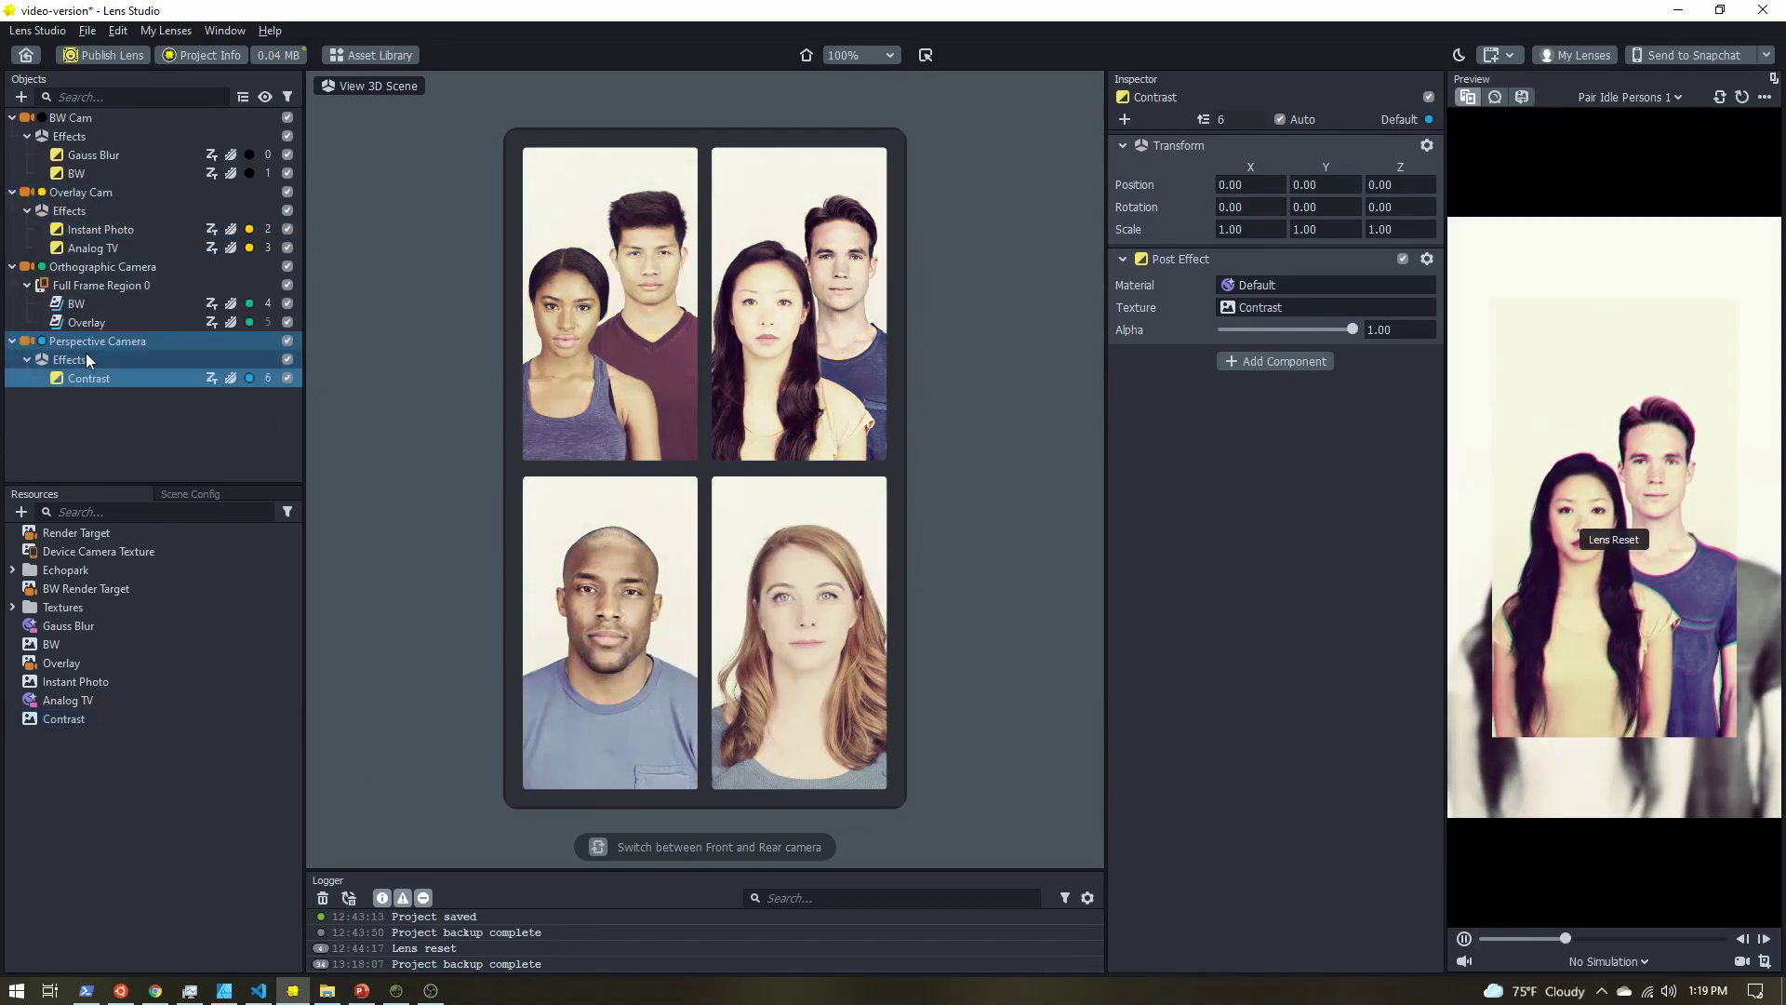
pyautogui.click(77, 344)
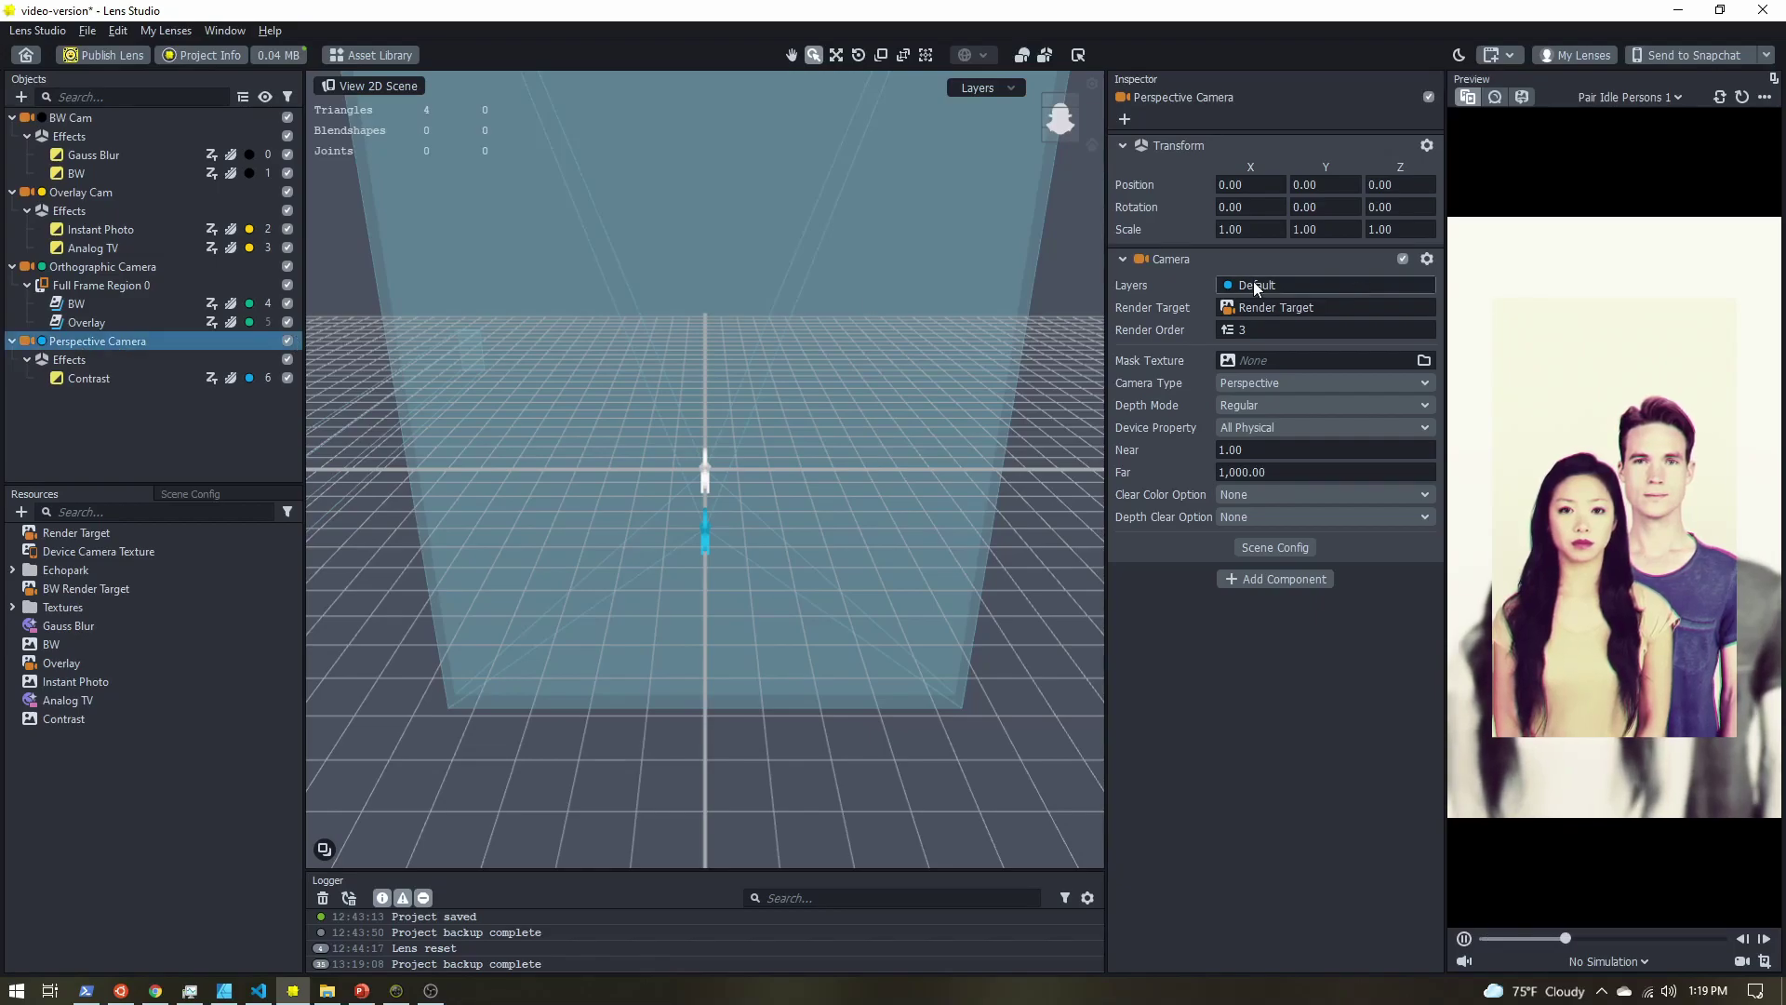
# Move the Contrast effect between Instant Photo and Analog TV under the Overlay Cam's Effects, and delete the Perspective Camera.
pyautogui.keyDown('shift'); pyautogui.click(82, 378); pyautogui.keyUp('shift')
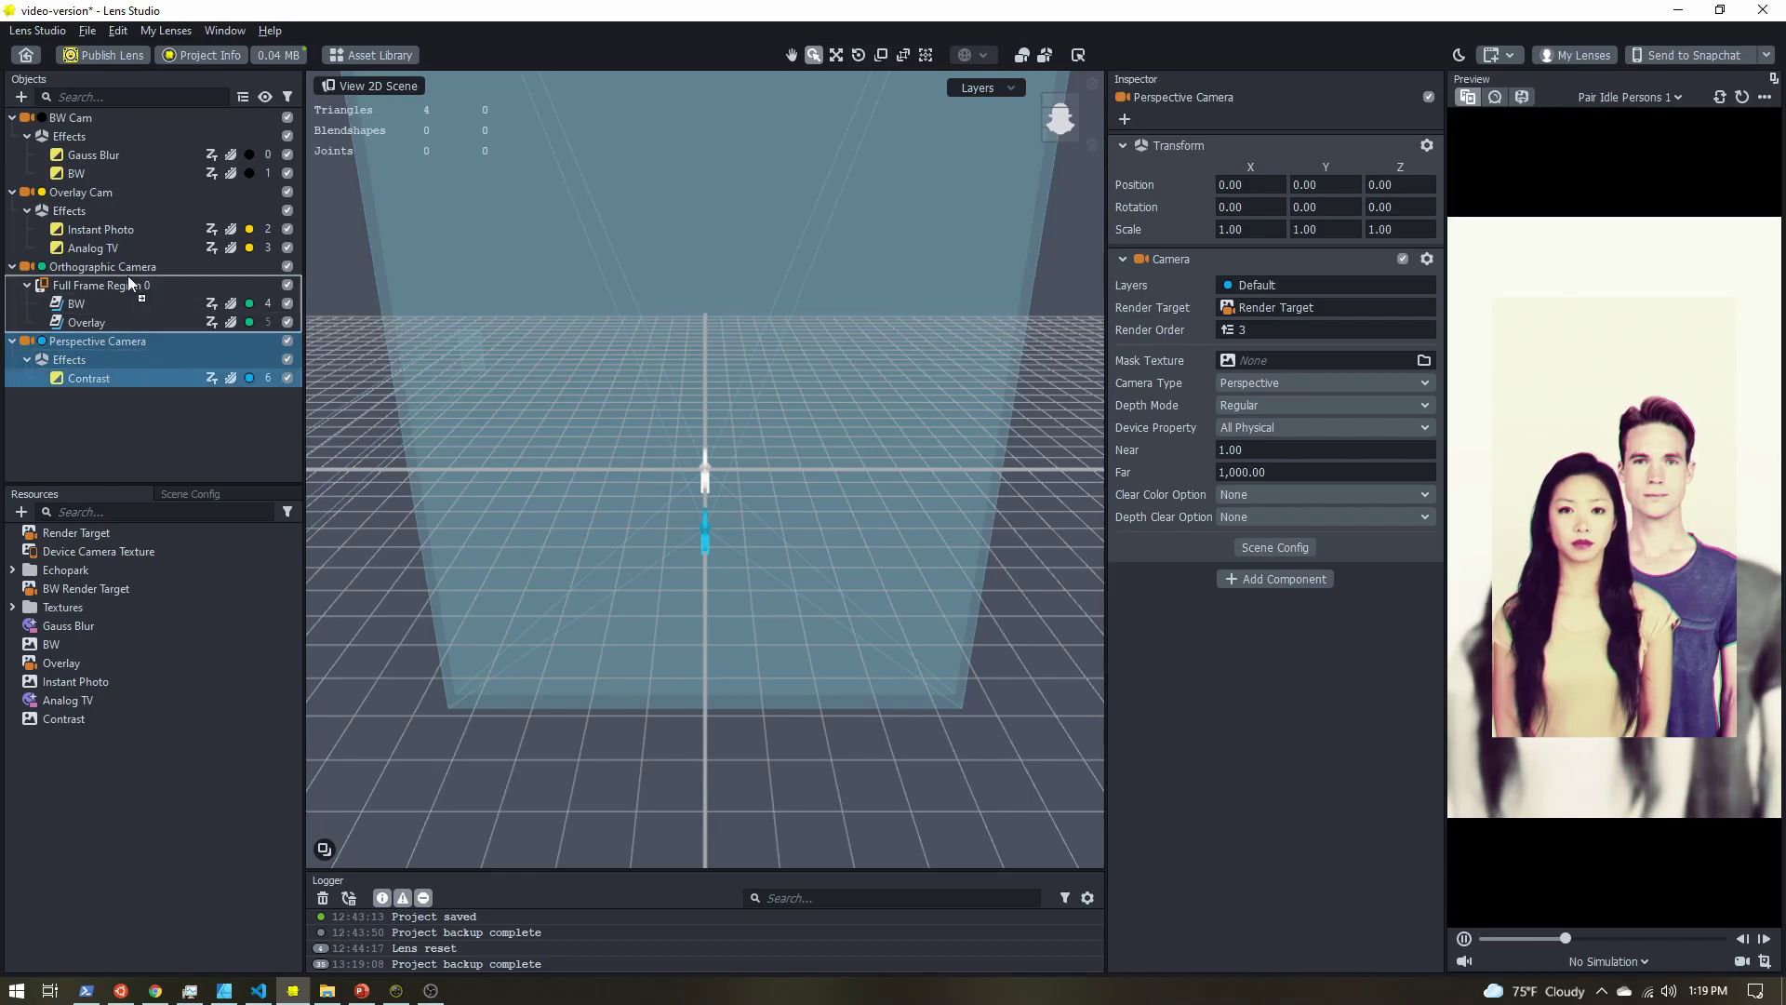
pyautogui.moveTo(116, 248); pyautogui.dragTo(116, 244)
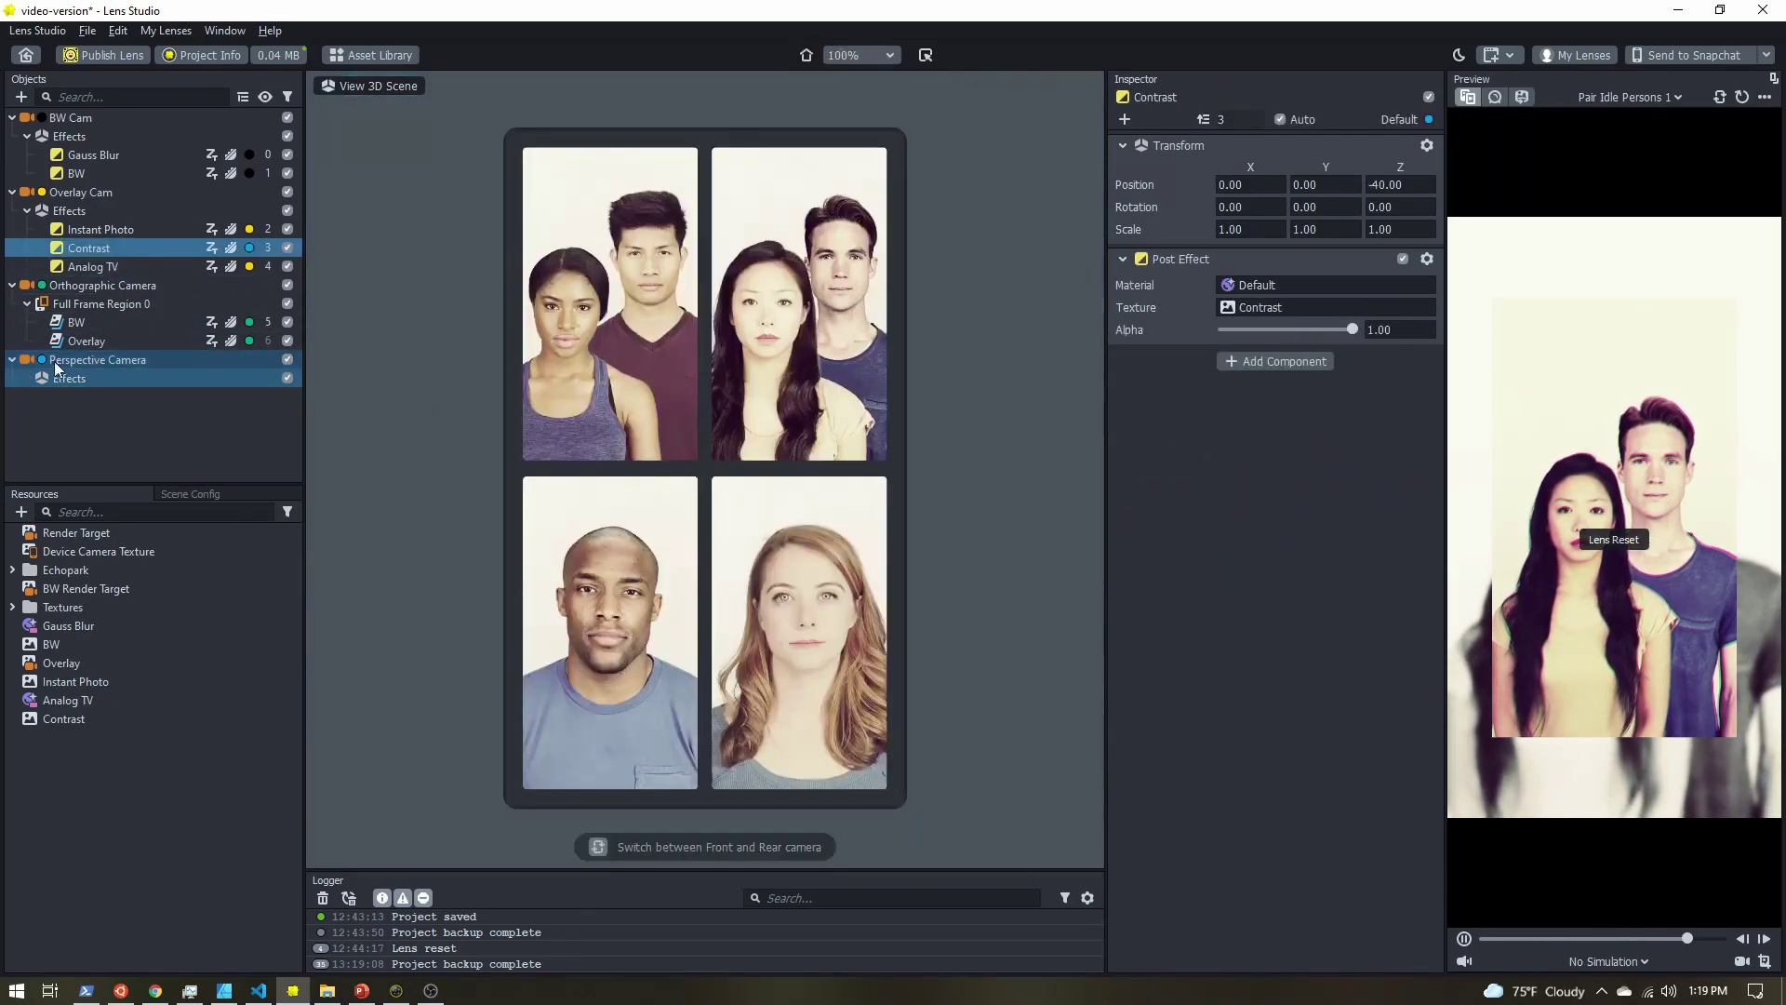
pyautogui.press('Delete')
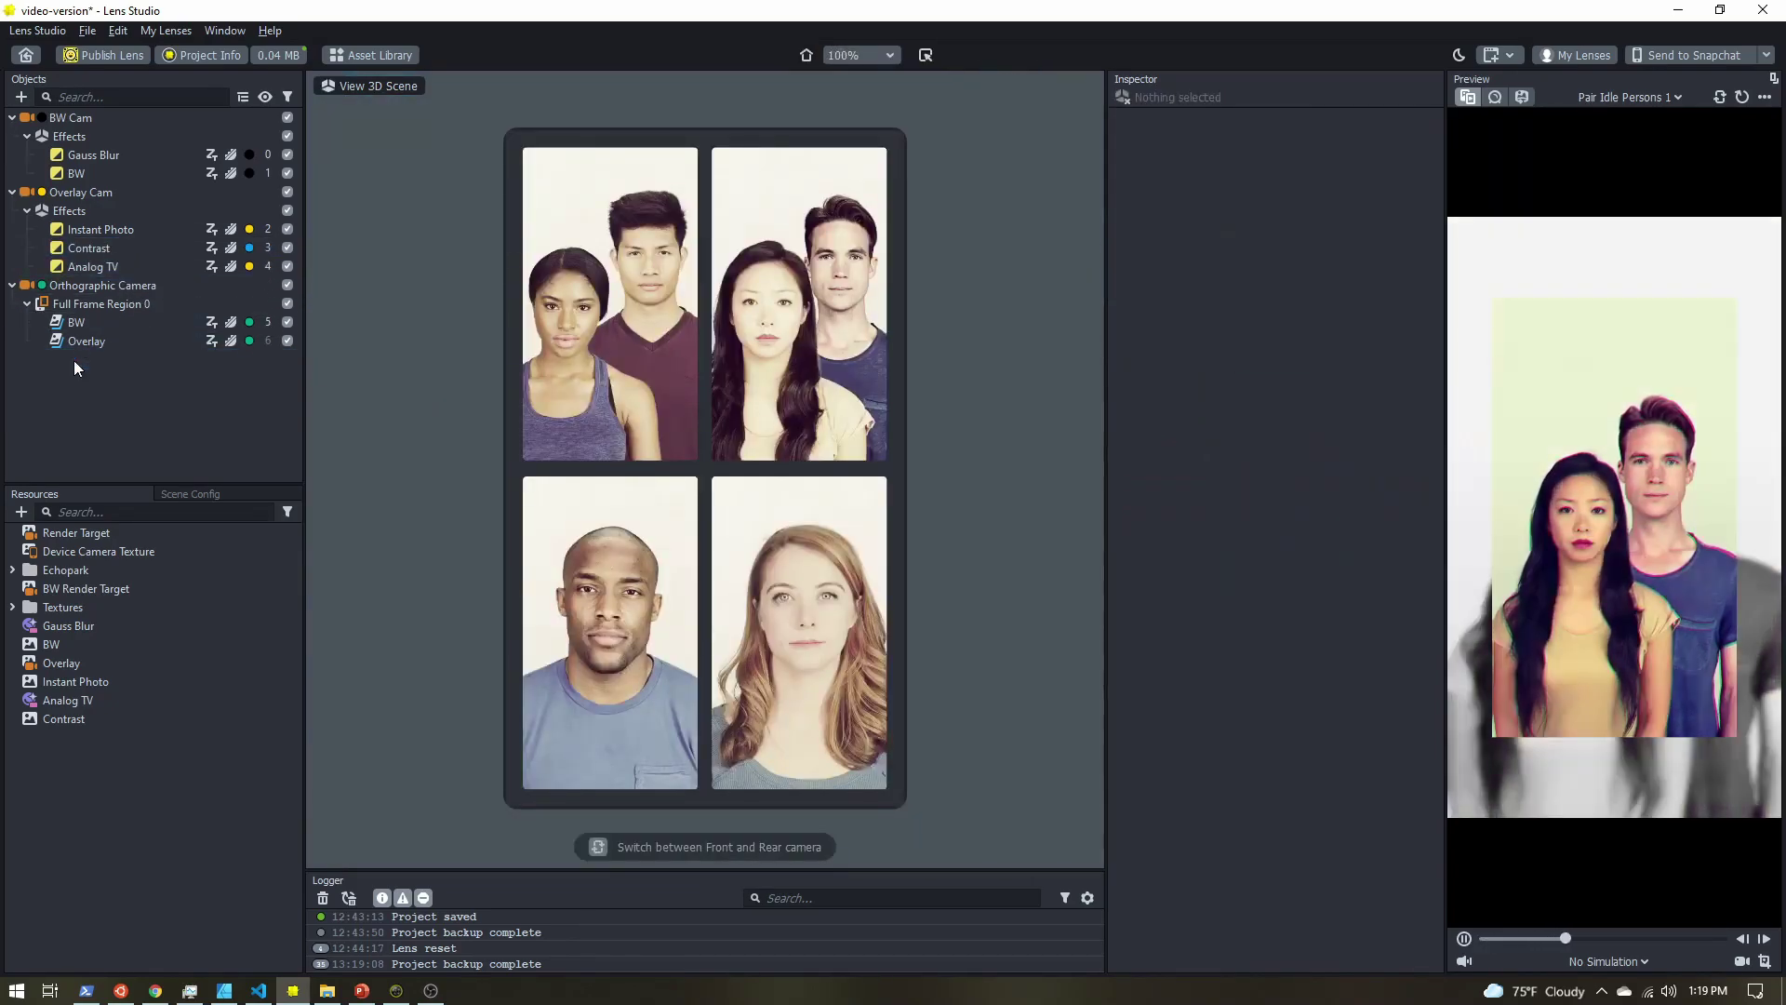
# Assign the Contrast effect to the Overlay layer.
pyautogui.click(131, 249)
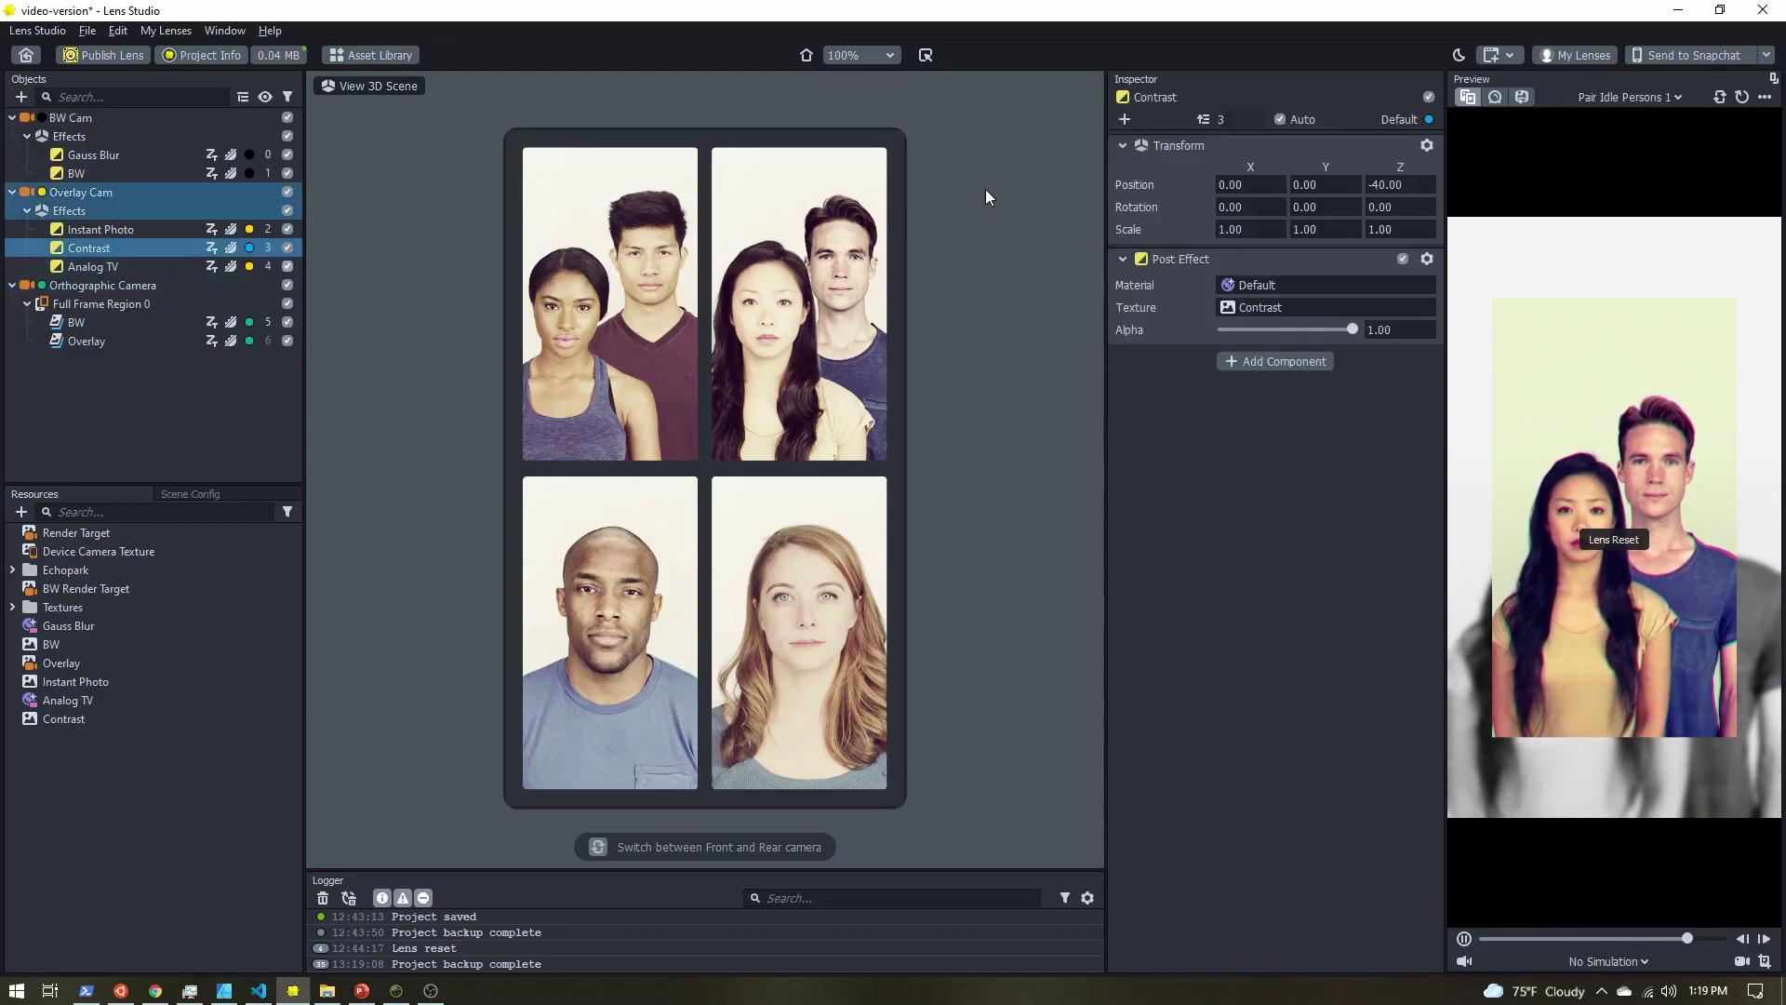
pyautogui.click(1399, 119)
pyautogui.click(1356, 212)
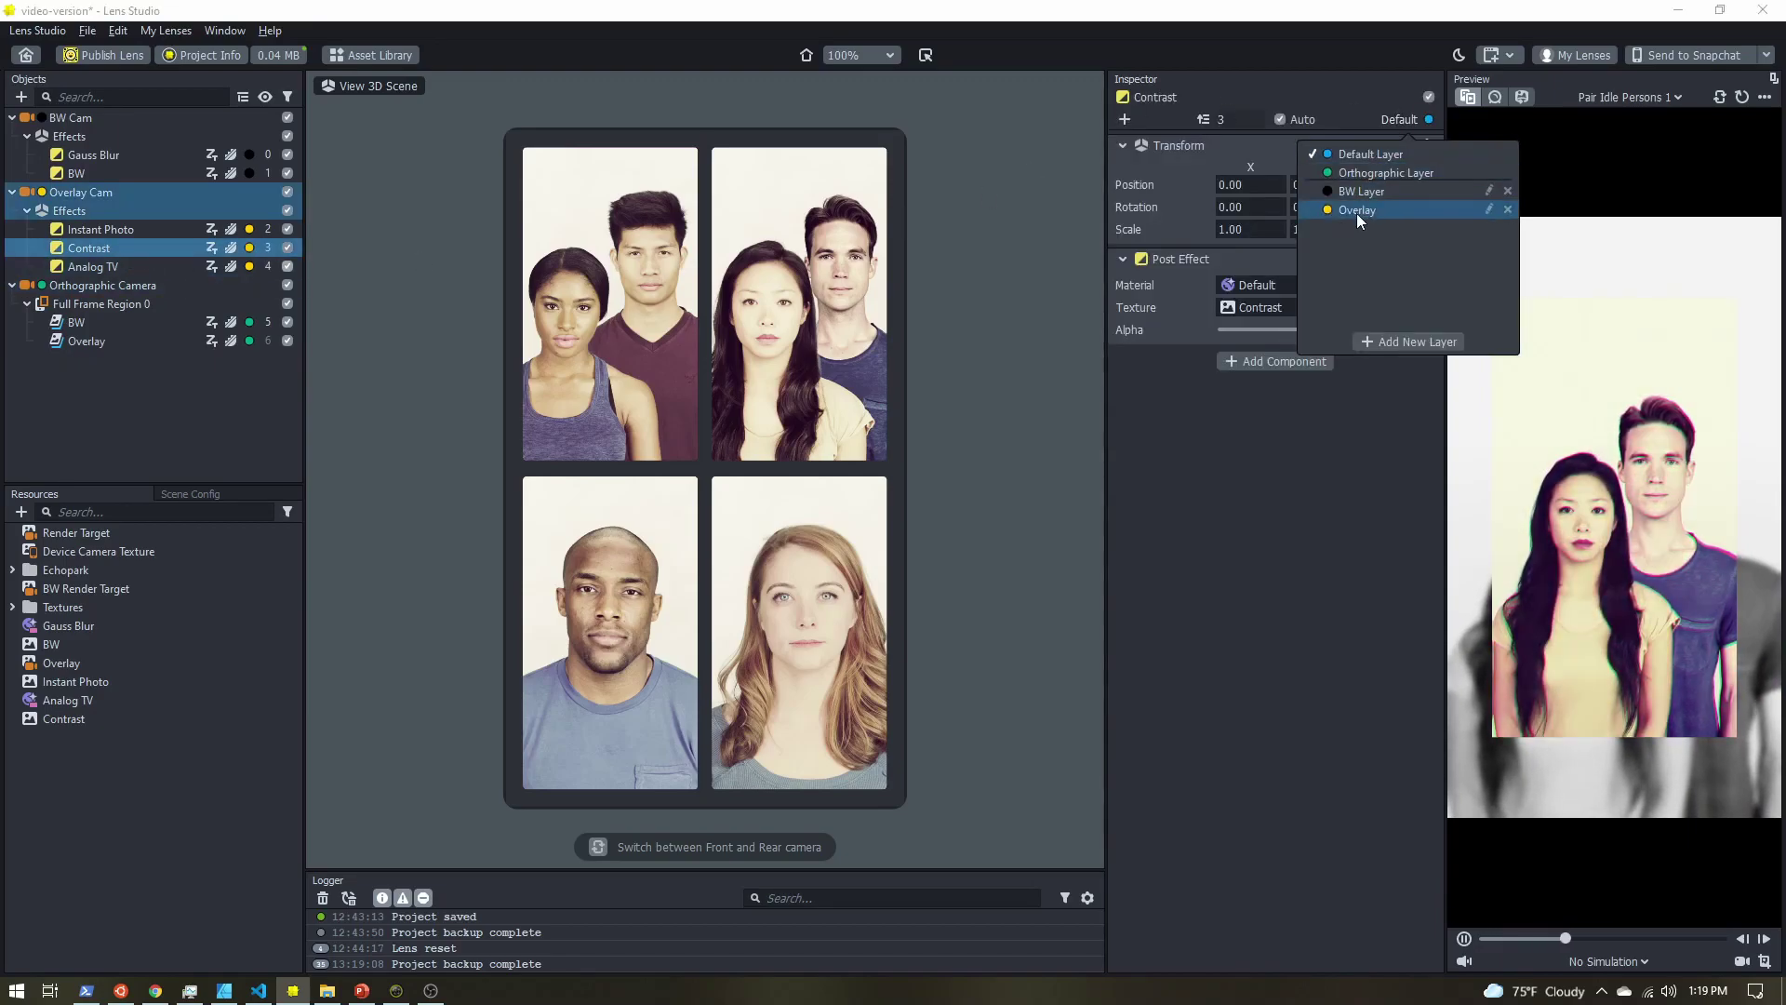
pyautogui.click(1254, 657)
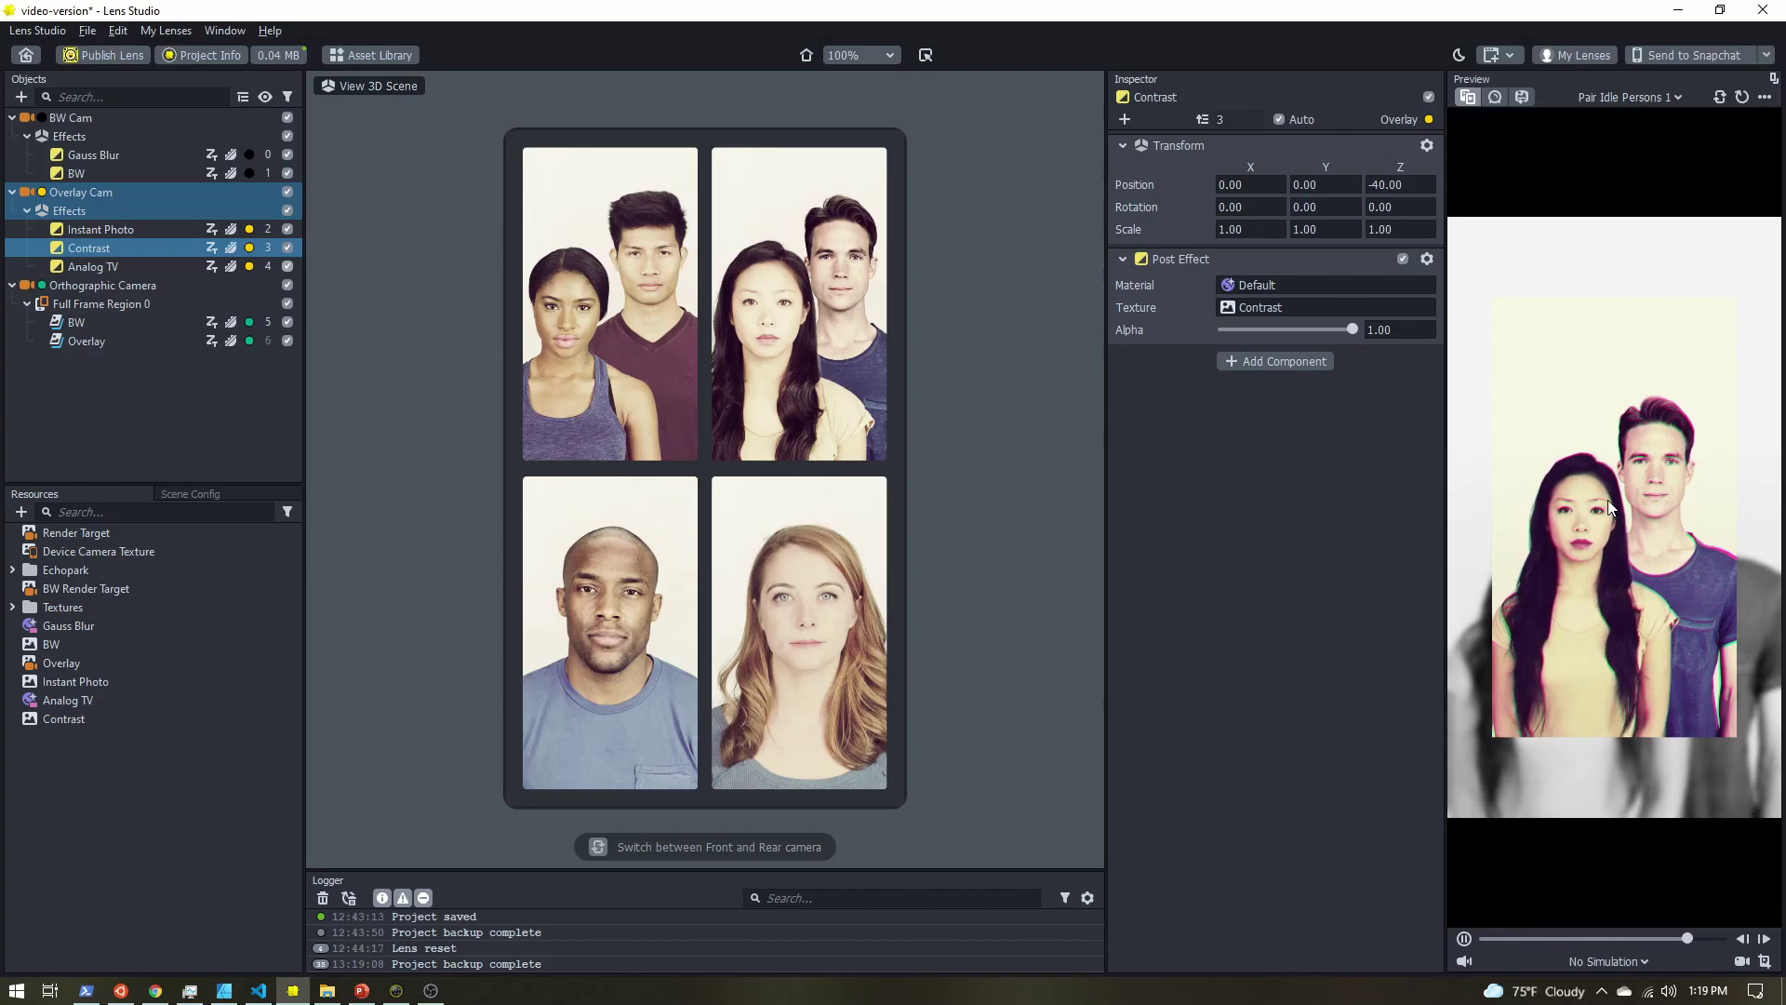